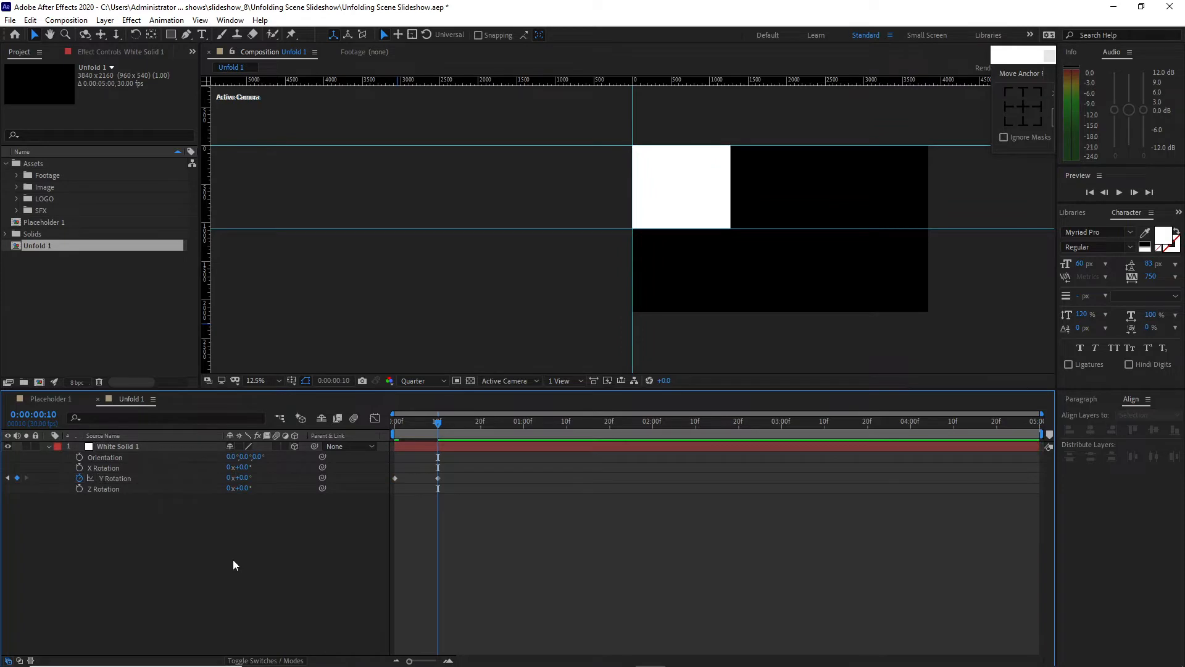
Copy the Y Rotation expression from the Unfolding Expressions file in Notepad into the white solid's Y Rotation and scrub through the motion
left_click(81, 478, "alt")
left_click(654, 623)
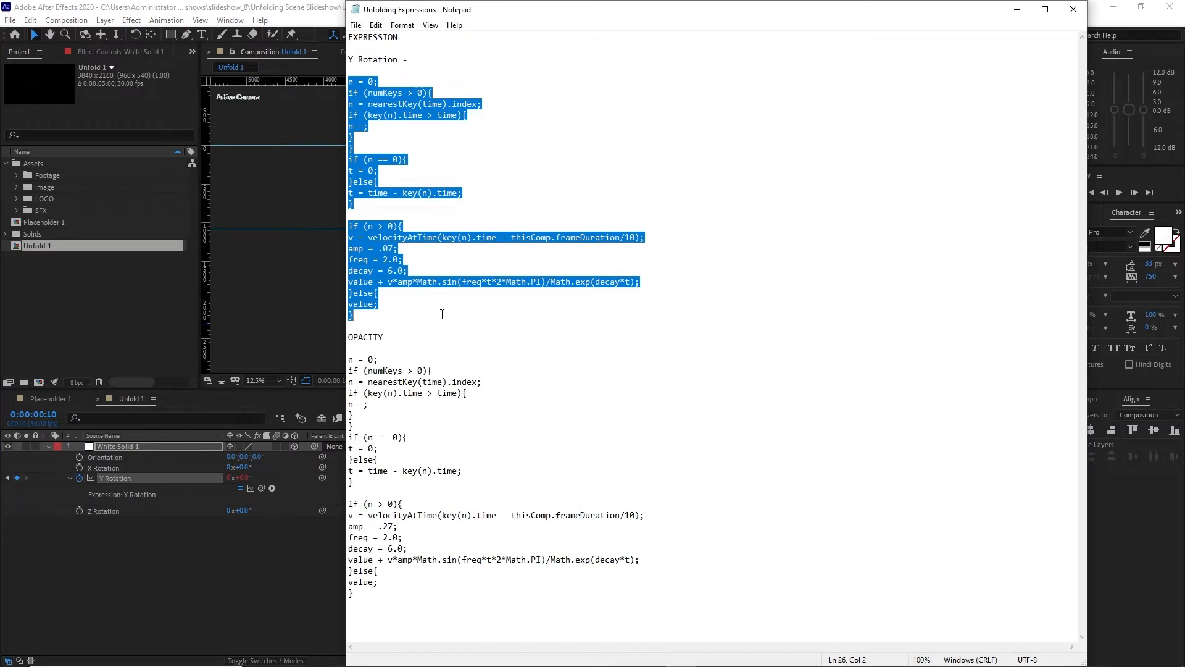
right_click(383, 250)
left_click(407, 296)
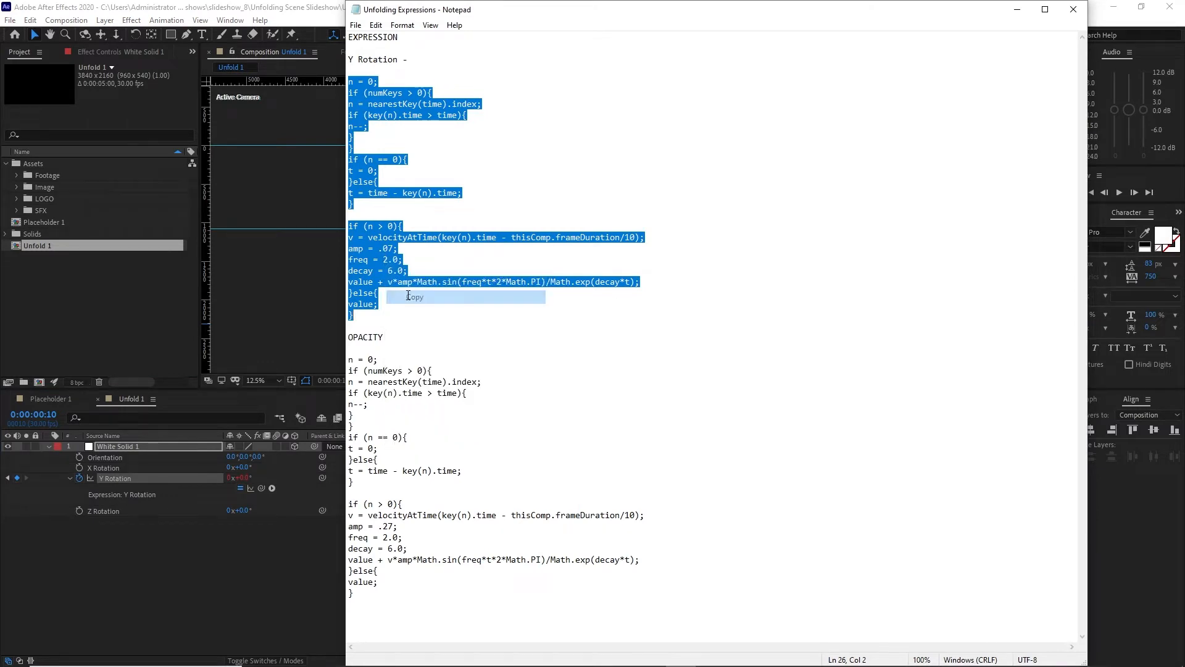
left_click(1017, 11)
right_click(480, 490)
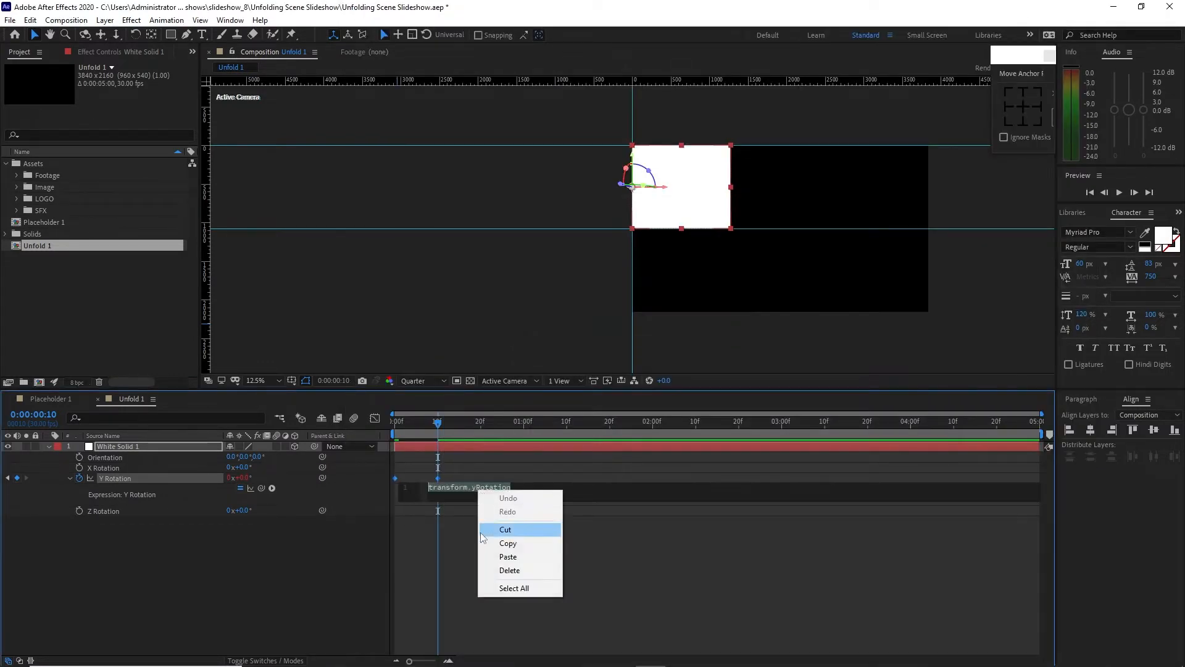
left_click(491, 558)
left_click(48, 446)
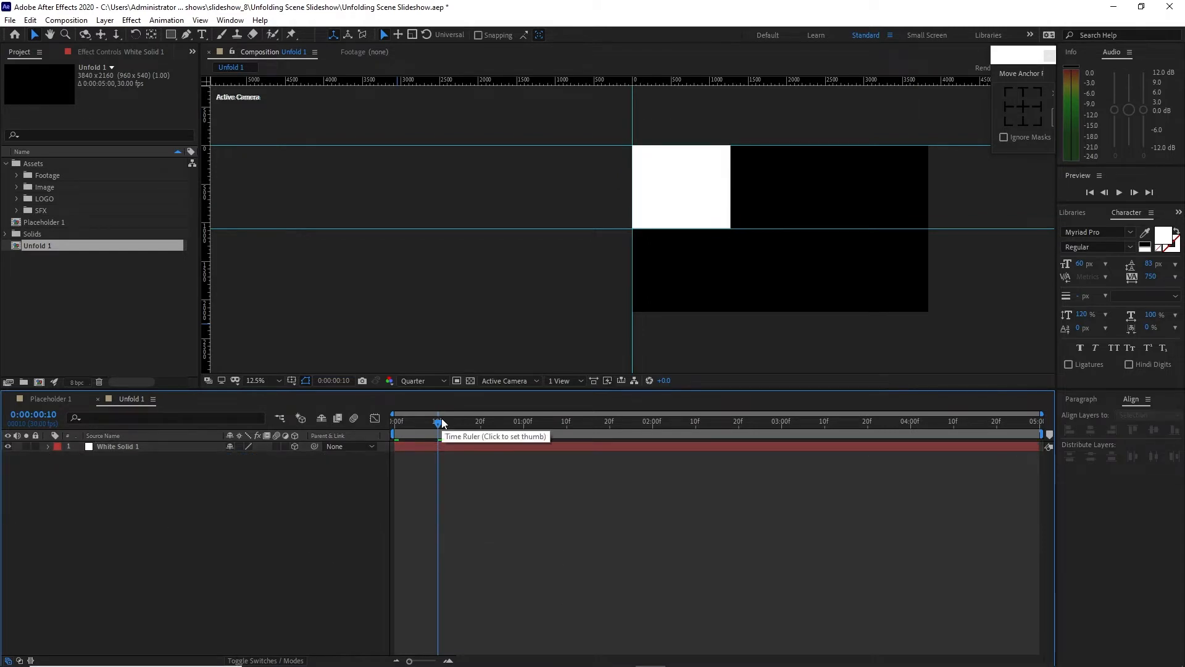
left_click_drag(407, 424, 469, 435)
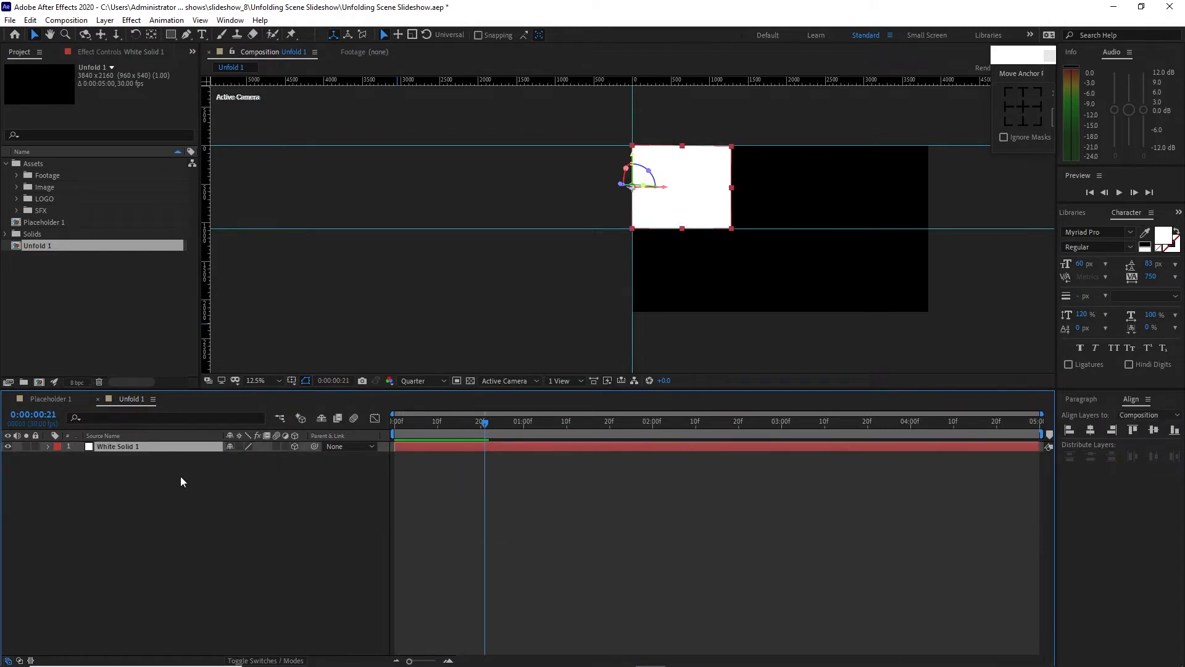
Duplicate the white solid layer and make the copy start at frame 3
key("ctrl+d")
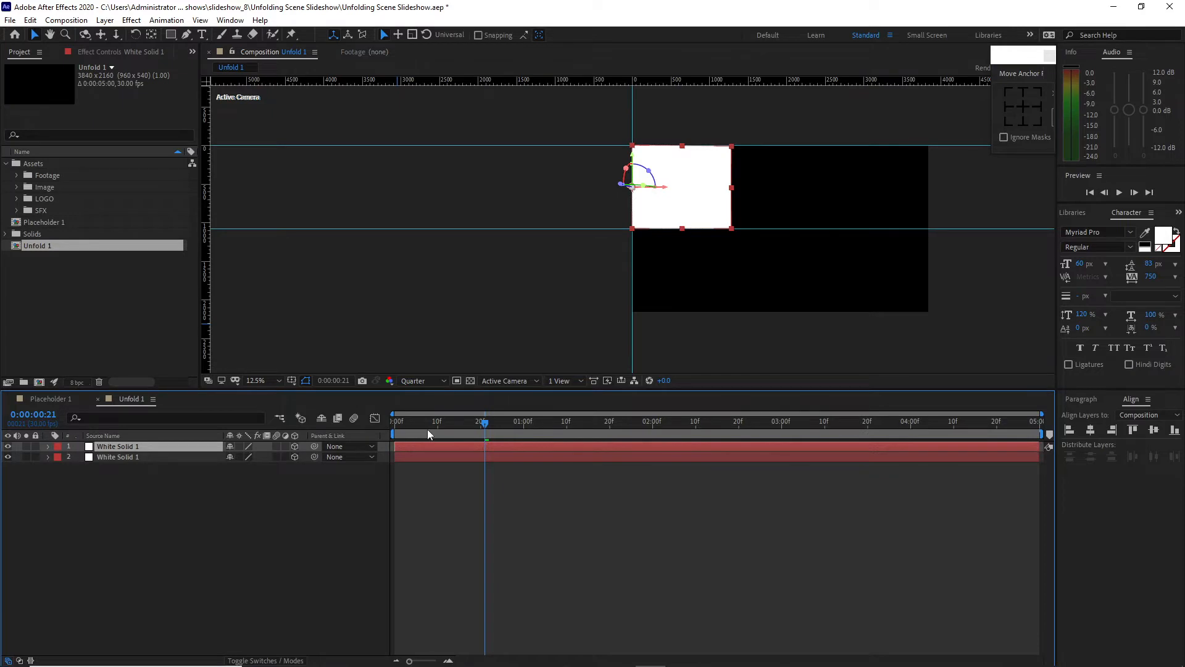
left_click_drag(425, 422, 408, 423)
key("[")
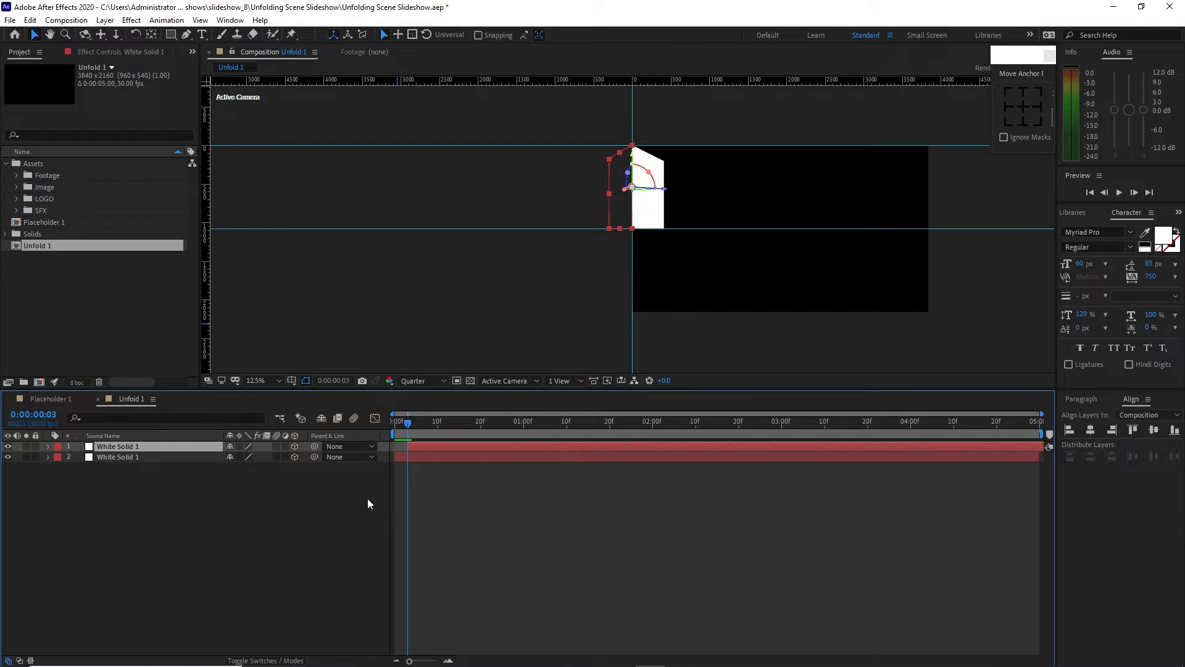
Move the copied solid flush against the first panel's outer edge by setting its X position to 1276
key("p")
left_click_drag(402, 420, 569, 423)
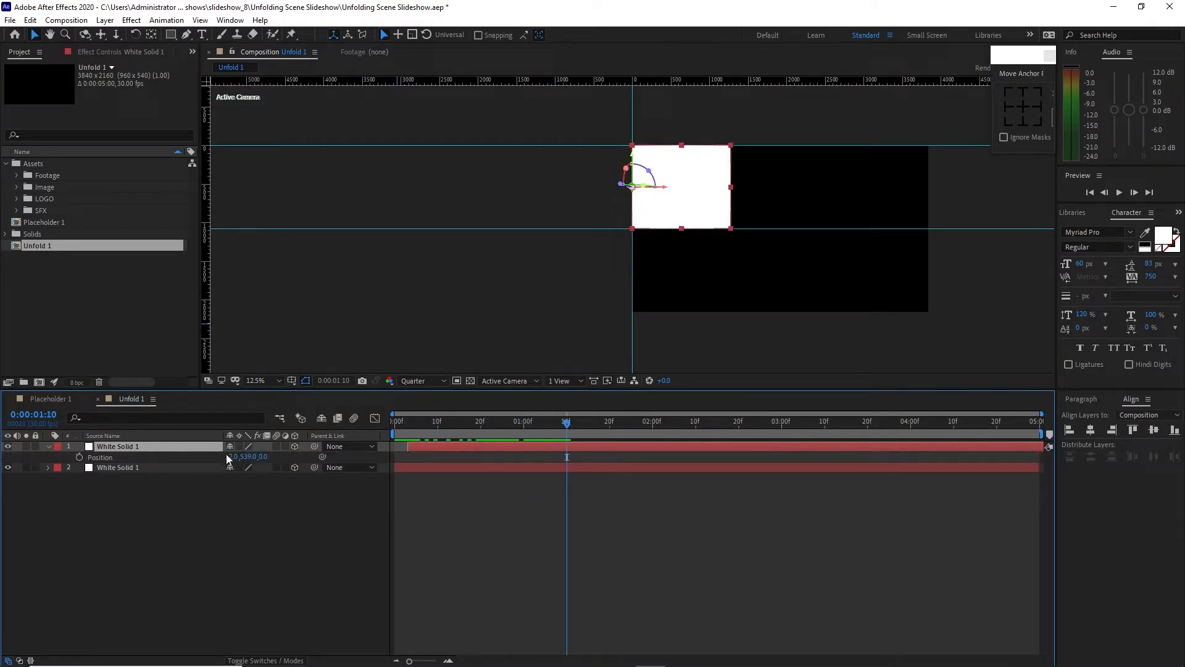
left_click_drag(235, 456, 315, 456)
left_click(65, 34)
left_click(745, 212)
left_click(745, 213)
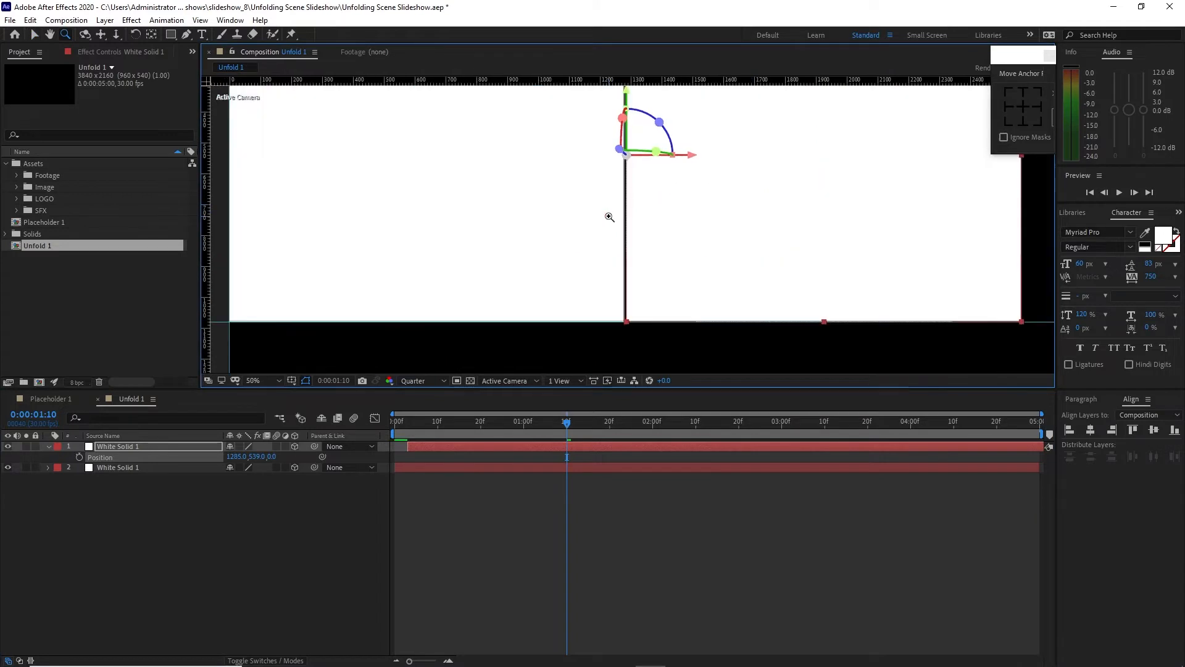
left_click_drag(227, 456, 223, 457)
key("v")
left_click(333, 350)
key("comma")
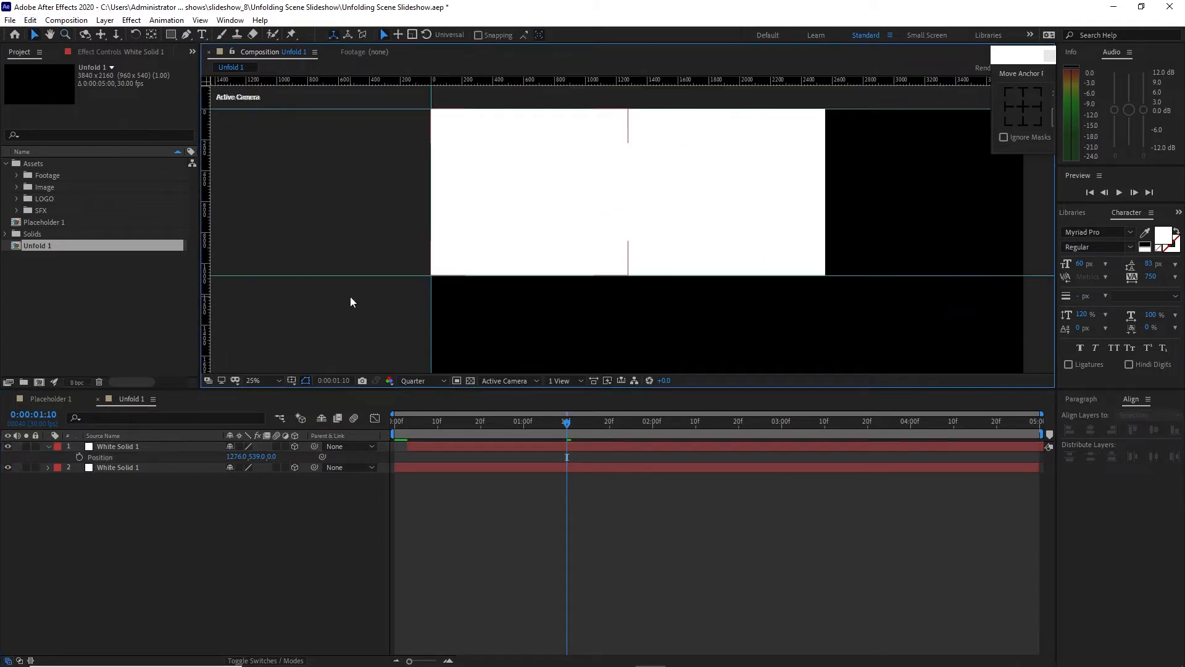
Duplicate the second panel's layer and make the new copy start at frame 6
left_click(200, 448)
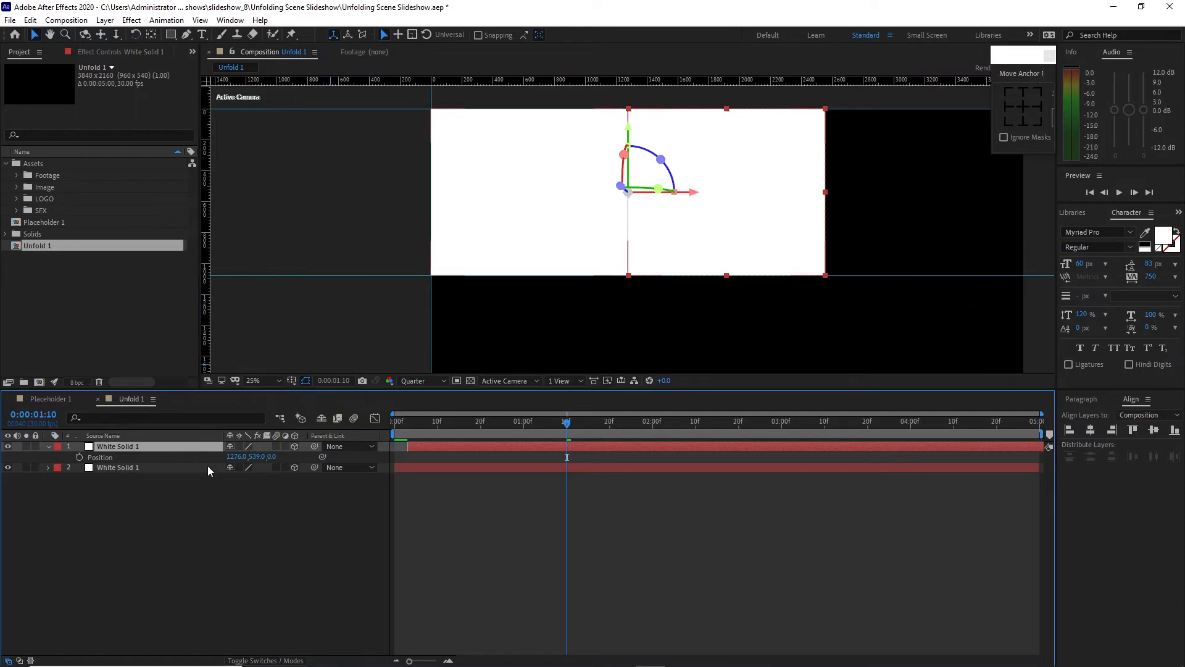
key("ctrl+d")
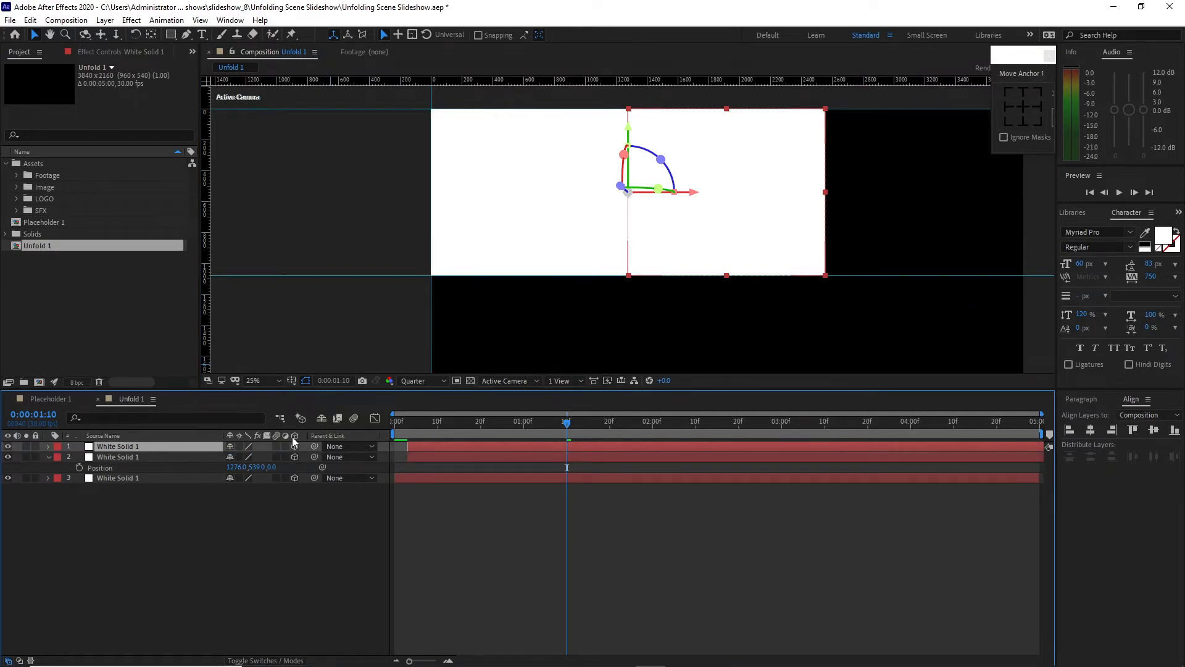
left_click(430, 424)
left_click_drag(431, 426, 422, 426)
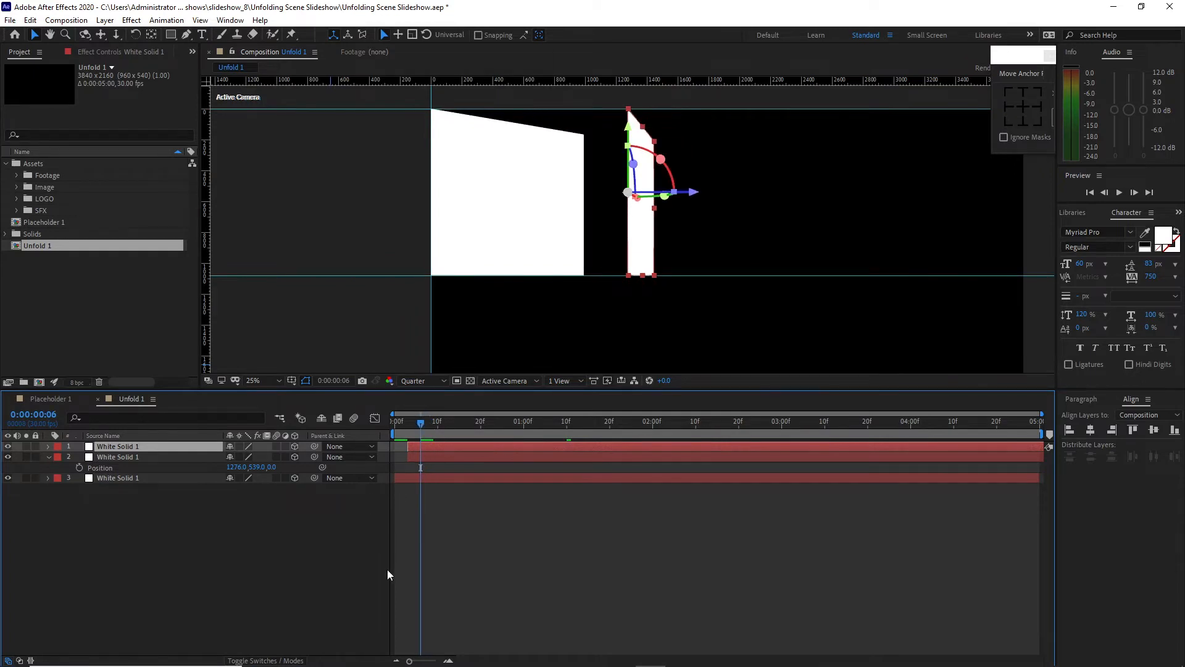
key("bracketleft")
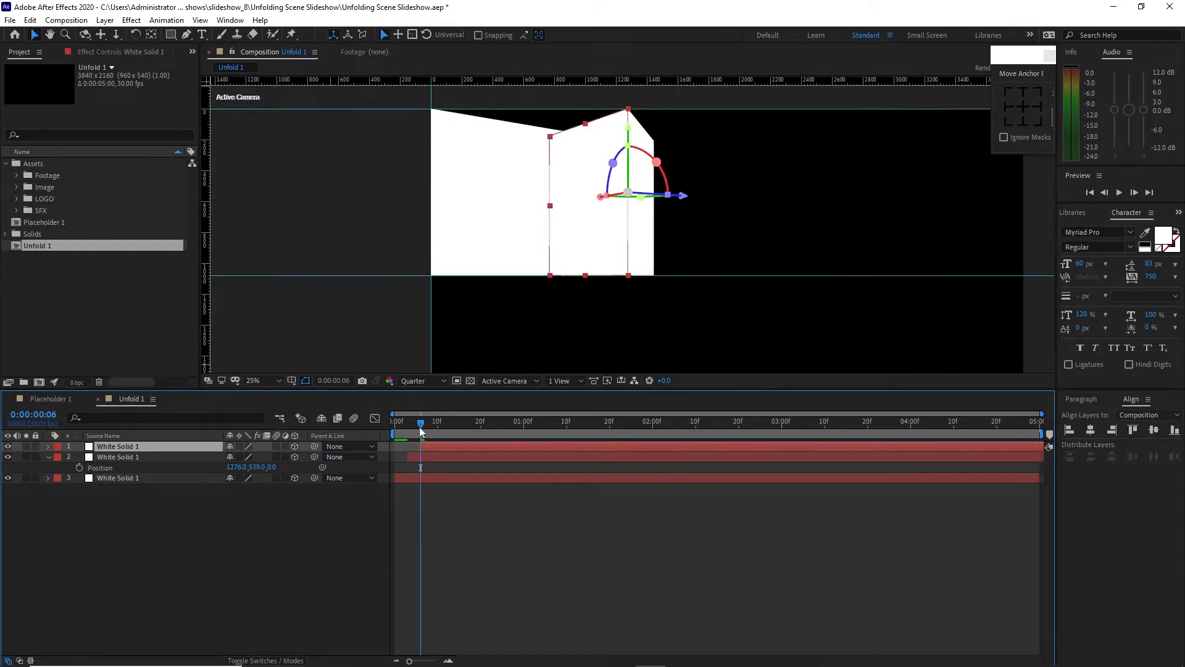
Place the third panel beside the second to complete the upper row by setting its X position to 2549
left_click_drag(420, 425, 568, 418)
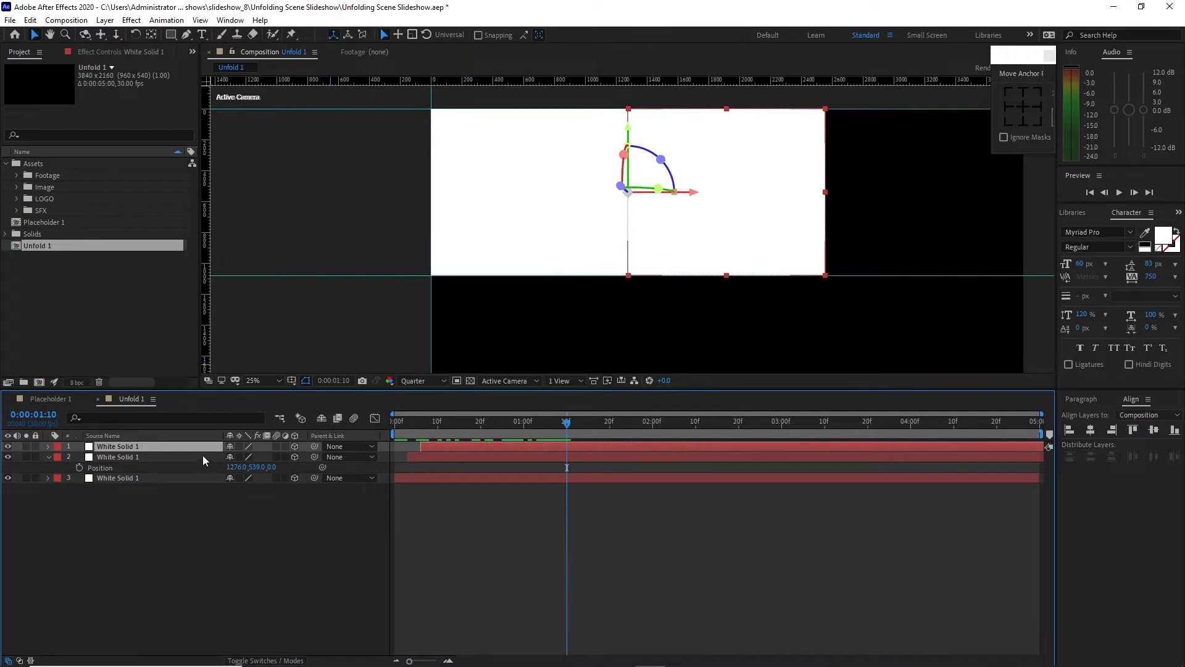
key("p")
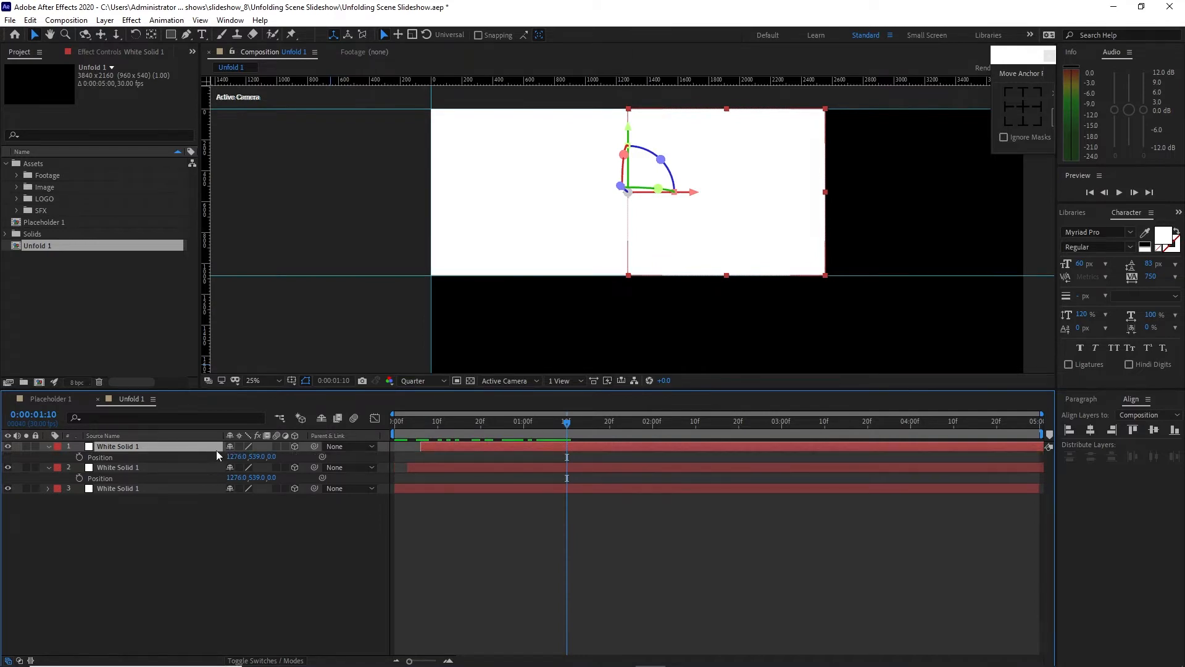
left_click_drag(233, 454, 987, 425)
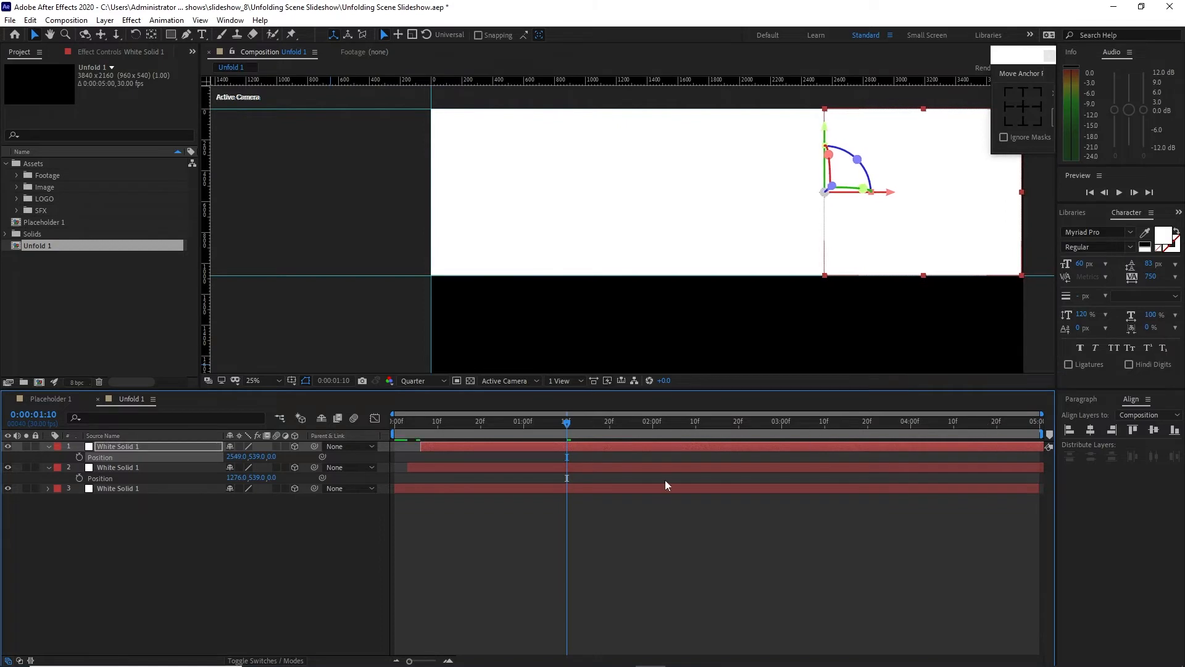
left_click(190, 531)
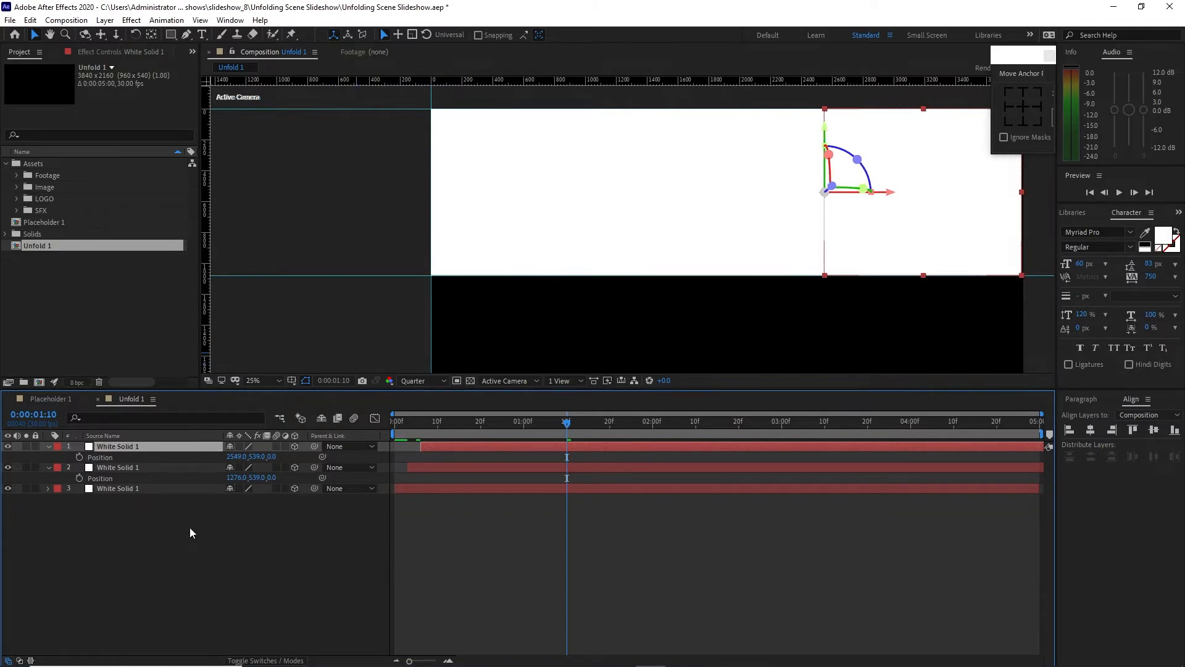
Duplicate the third panel's layer and move the copy's anchor point to its top centre
key("ctrl+d")
key("comma")
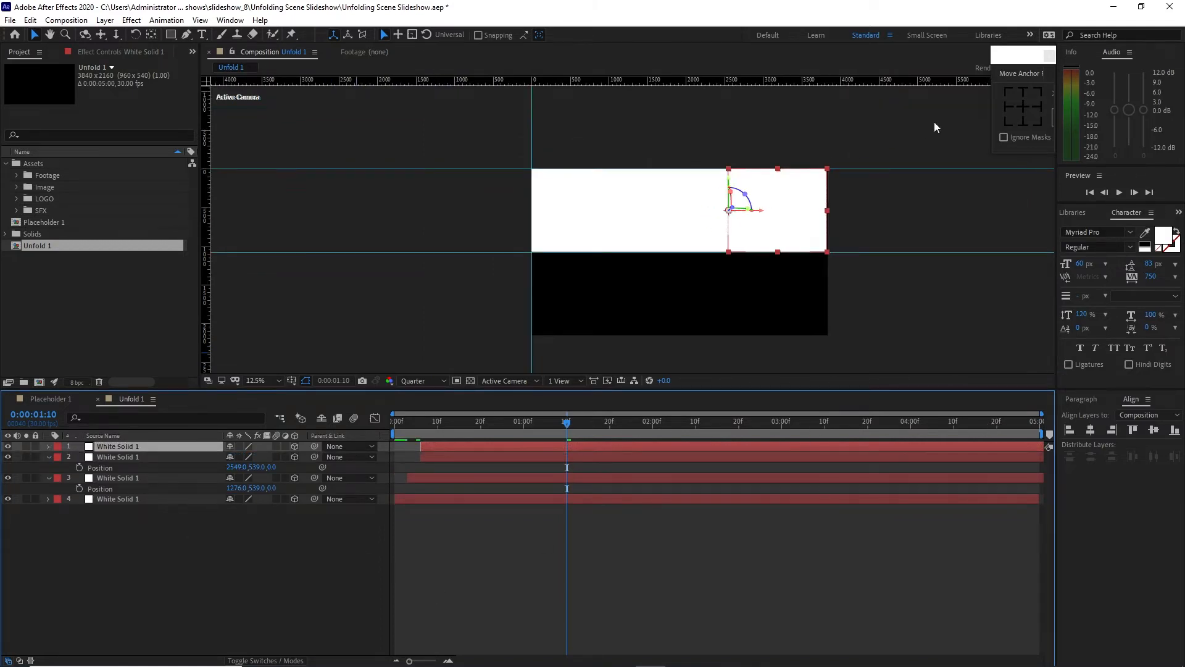
left_click(1022, 92)
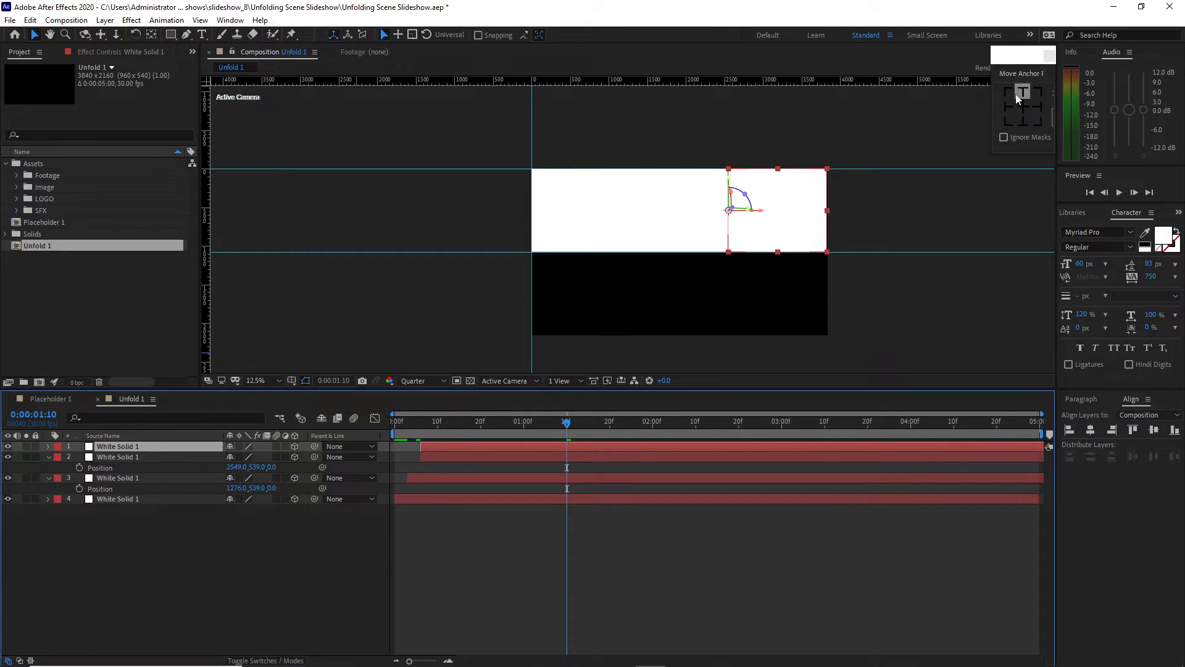
Move the fourth panel directly below the third by setting its Y position to 1080
left_click(139, 445)
key("p")
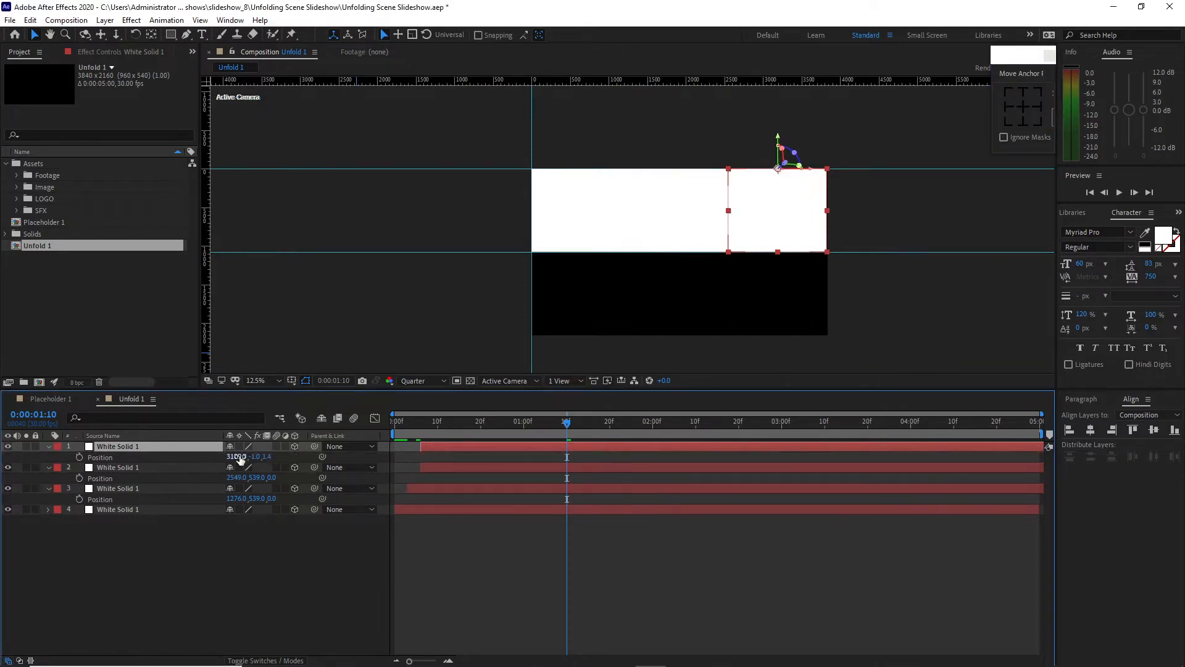
left_click_drag(257, 457, 883, 507)
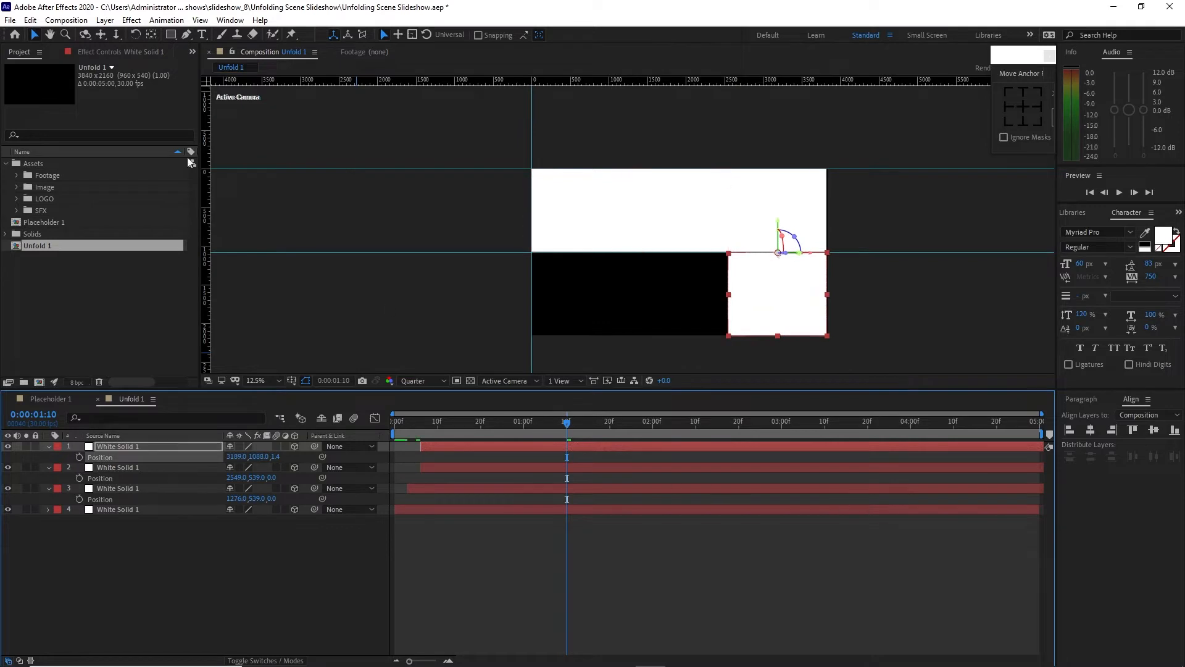
left_click(66, 34)
double_click(722, 246)
mouse_move(257, 457)
left_mouse_down()
mouse_move(246, 468)
mouse_move(253, 459)
left_mouse_up()
left_click(253, 551)
left_click(34, 34)
scroll(394, 282, "down", 2)
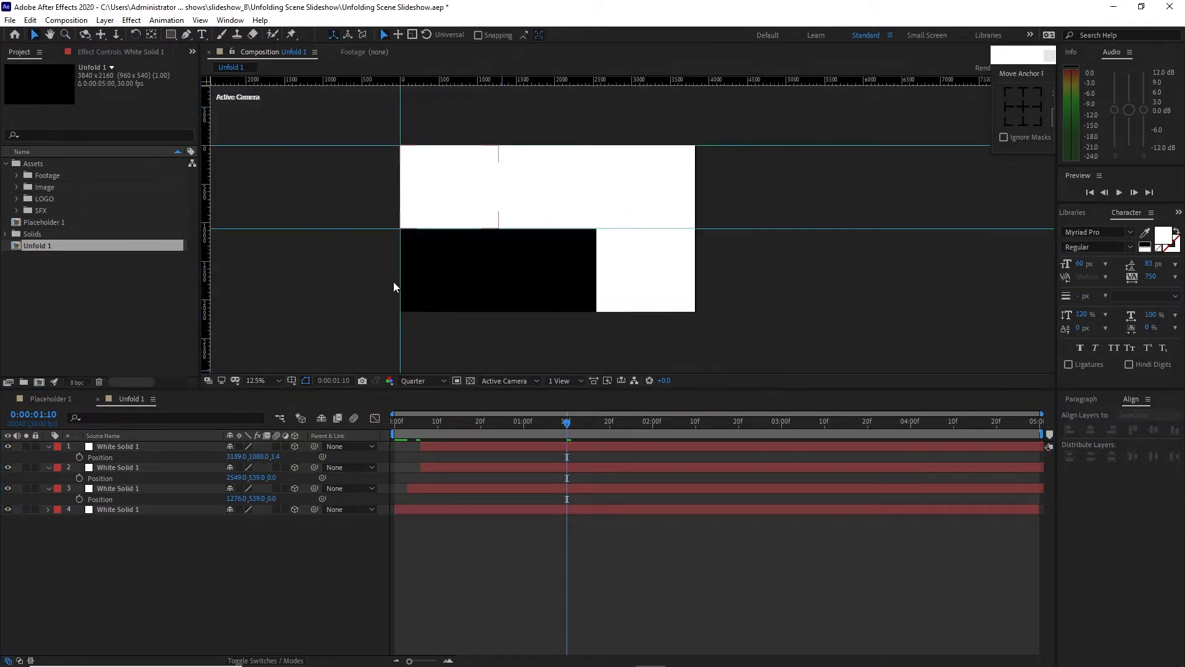
Try to make the fourth panel's layer start at frame 9
left_click(435, 426)
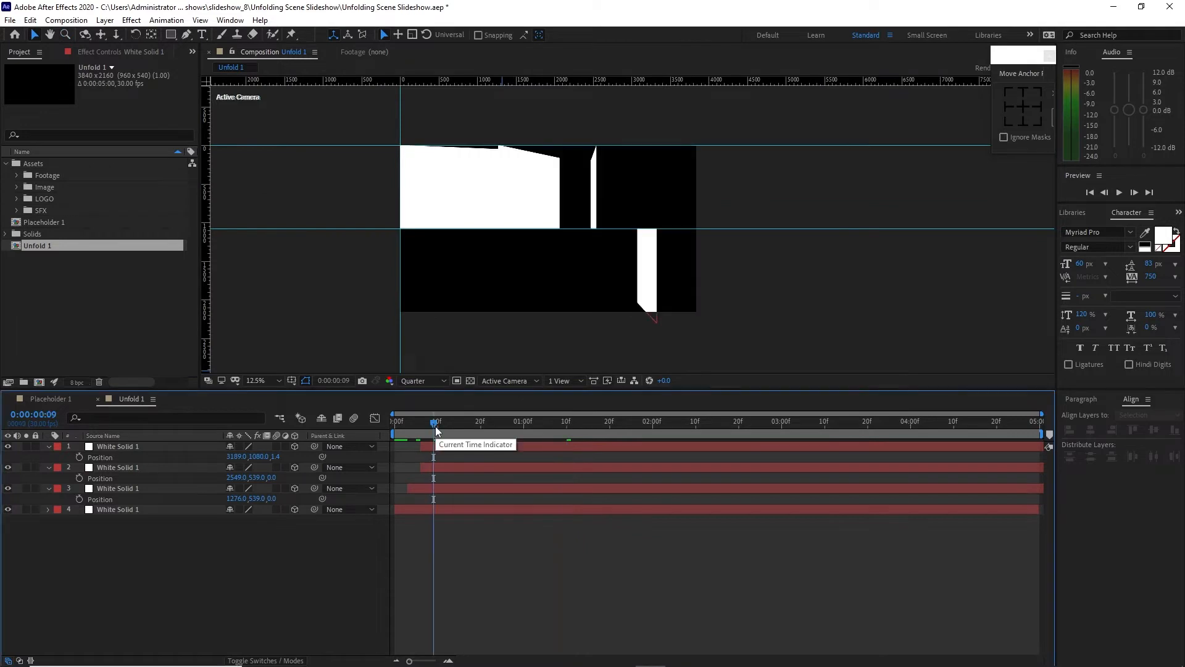
left_click(453, 445)
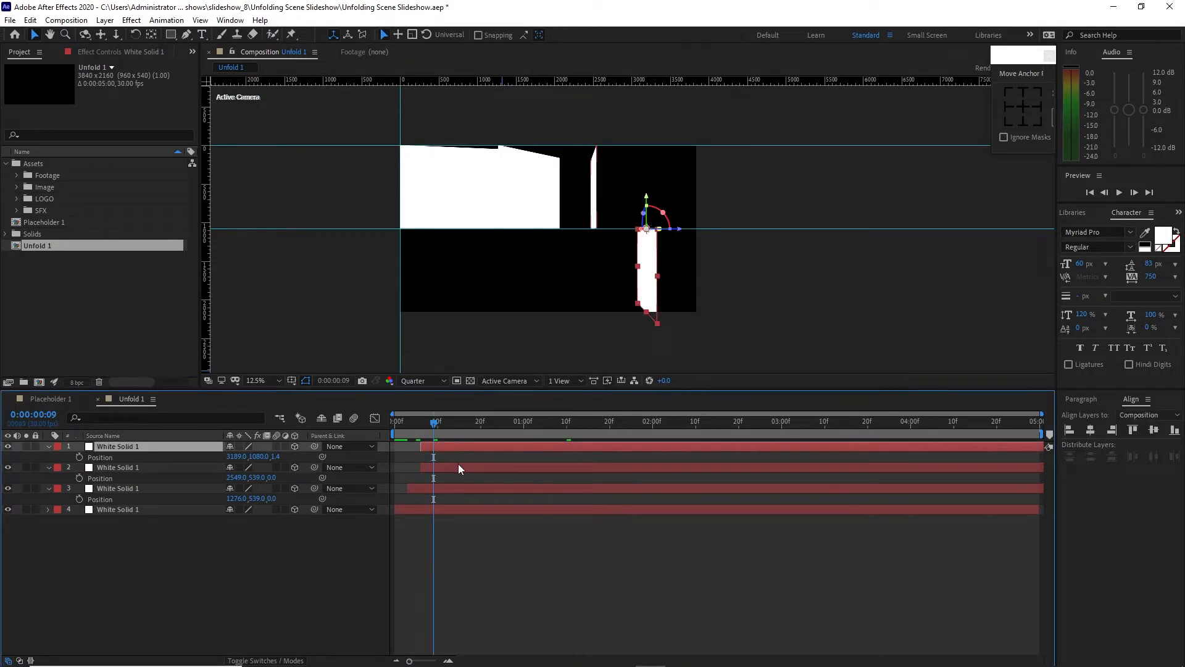
key("bracketleft")
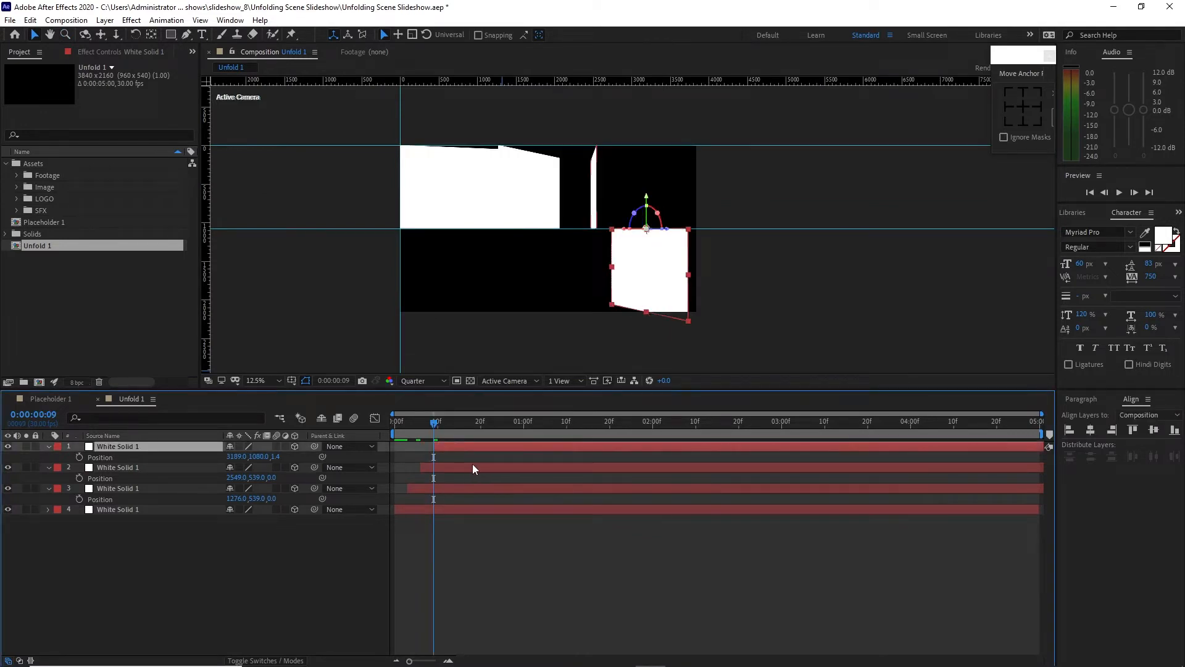
key("r")
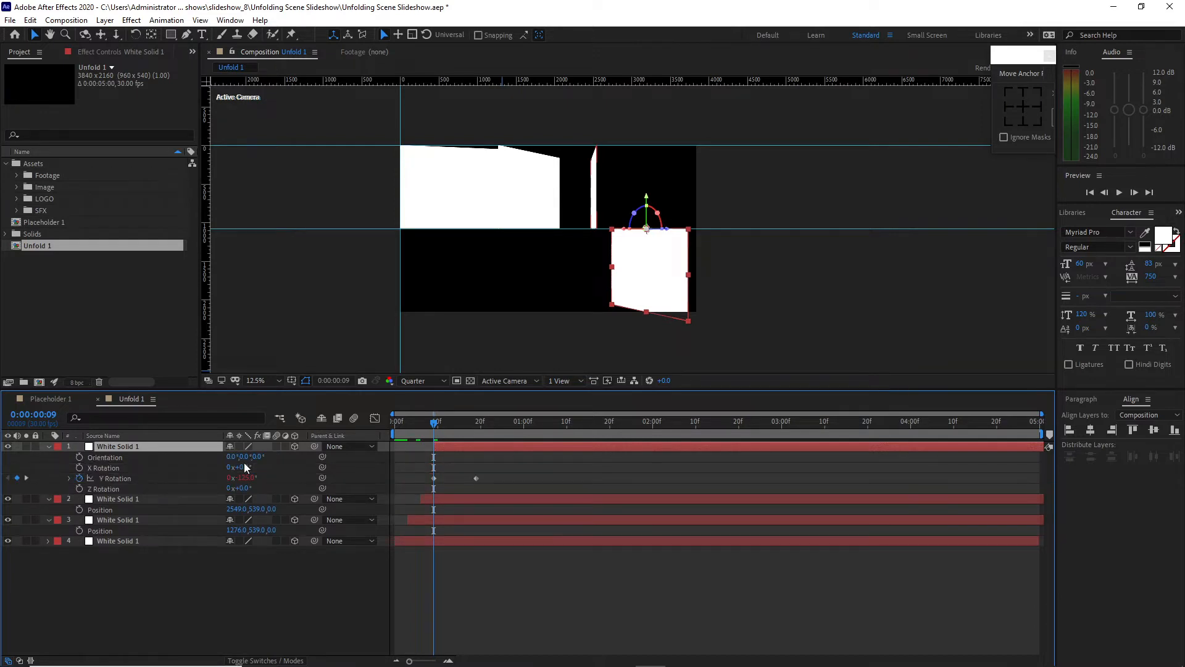
key("ctrl+z")
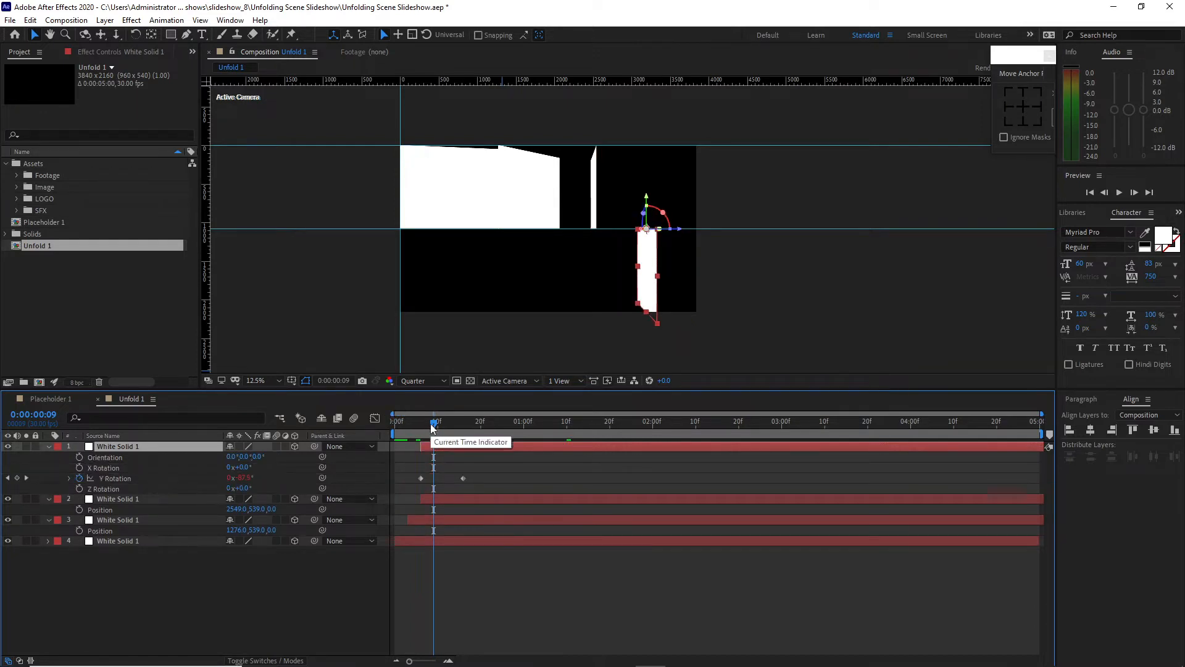
Remove the Y Rotation keyframes and expression from the fourth panel while it is fully open
left_click_drag(433, 423, 567, 423)
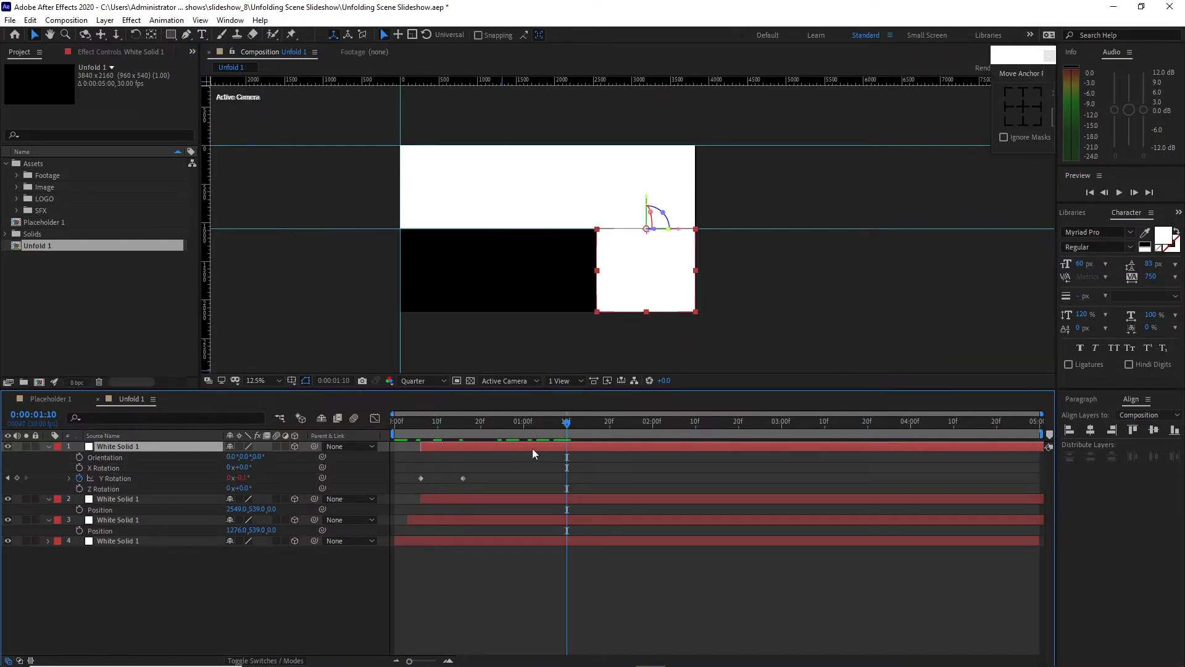
left_click(80, 478)
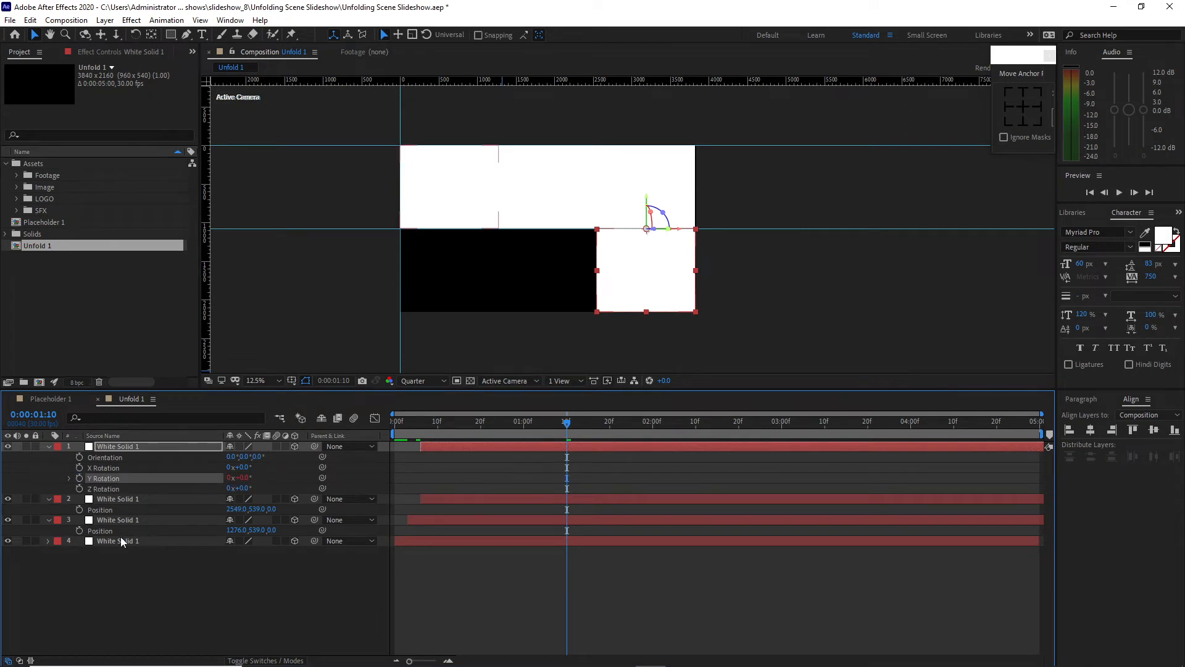
left_click(79, 478, "alt")
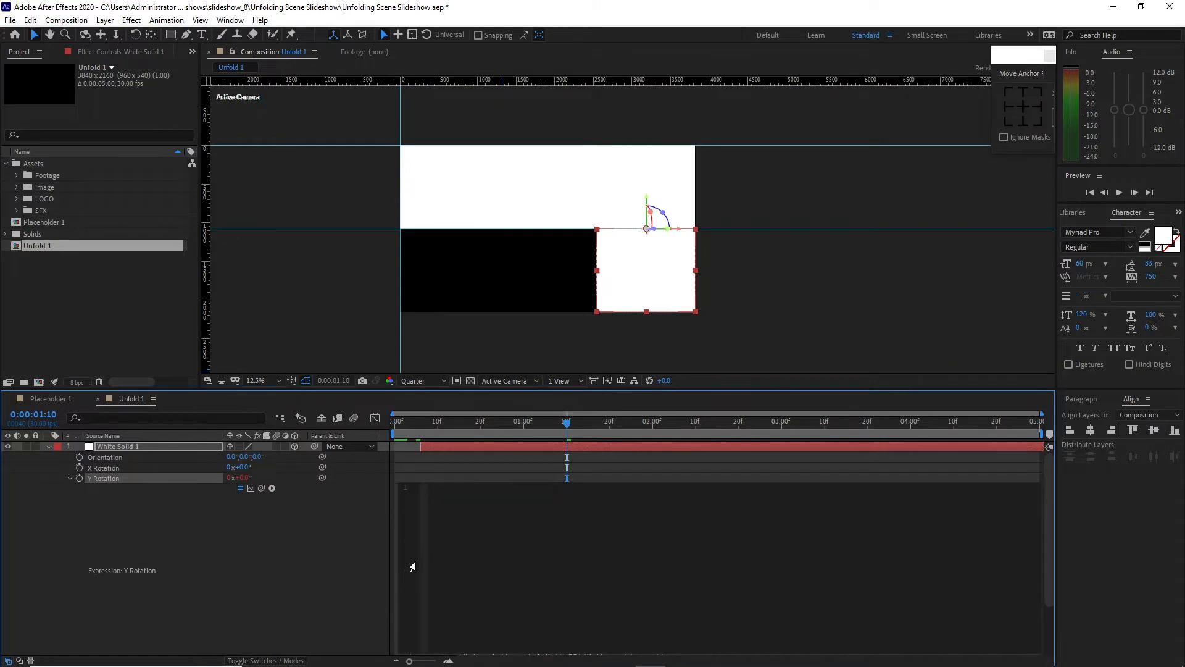
left_click(233, 521)
Add an X Rotation keyframe of 90° at frame 6 on the fourth panel
left_click_drag(550, 426, 423, 432)
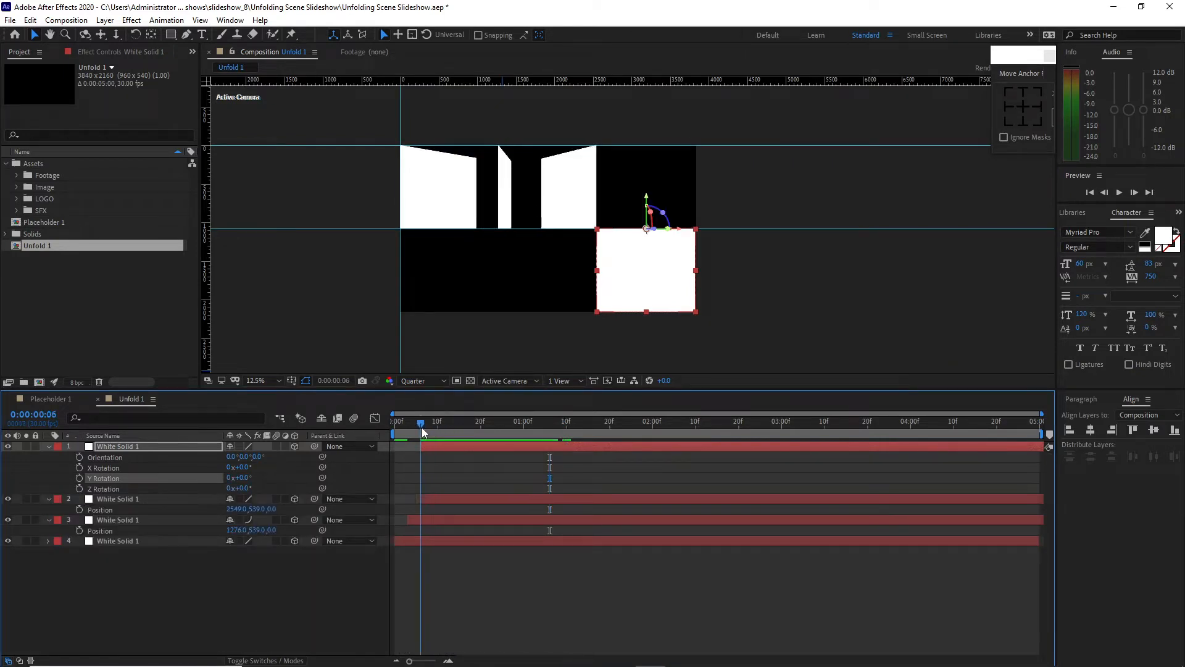
left_click(80, 468)
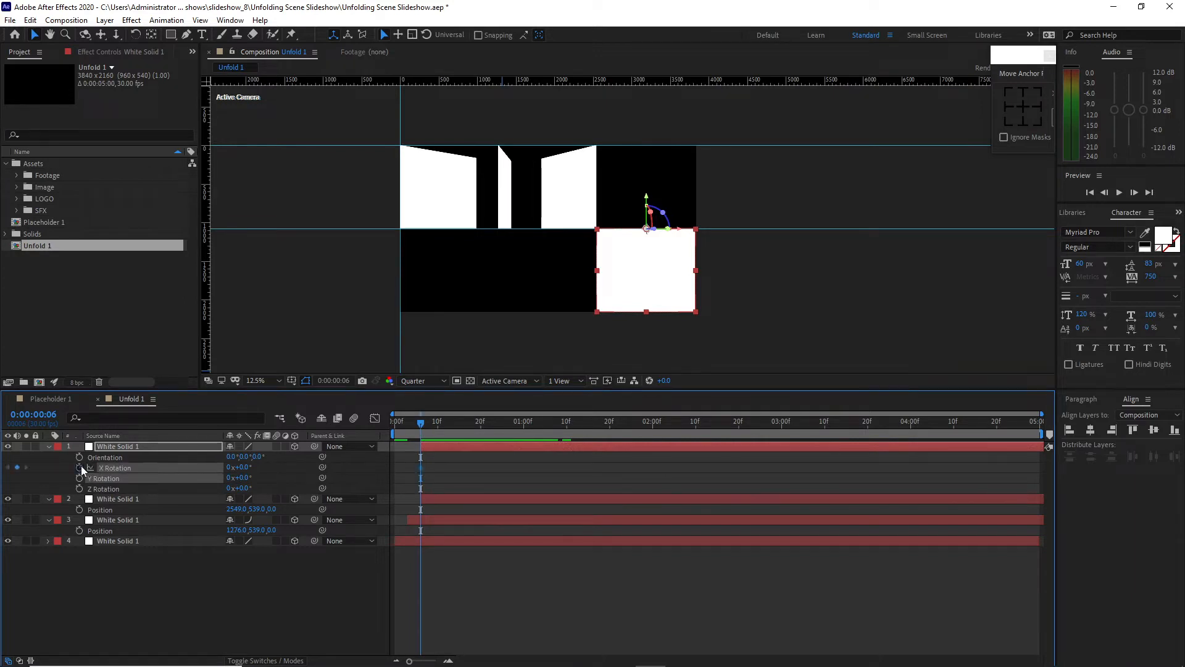
left_click(243, 468)
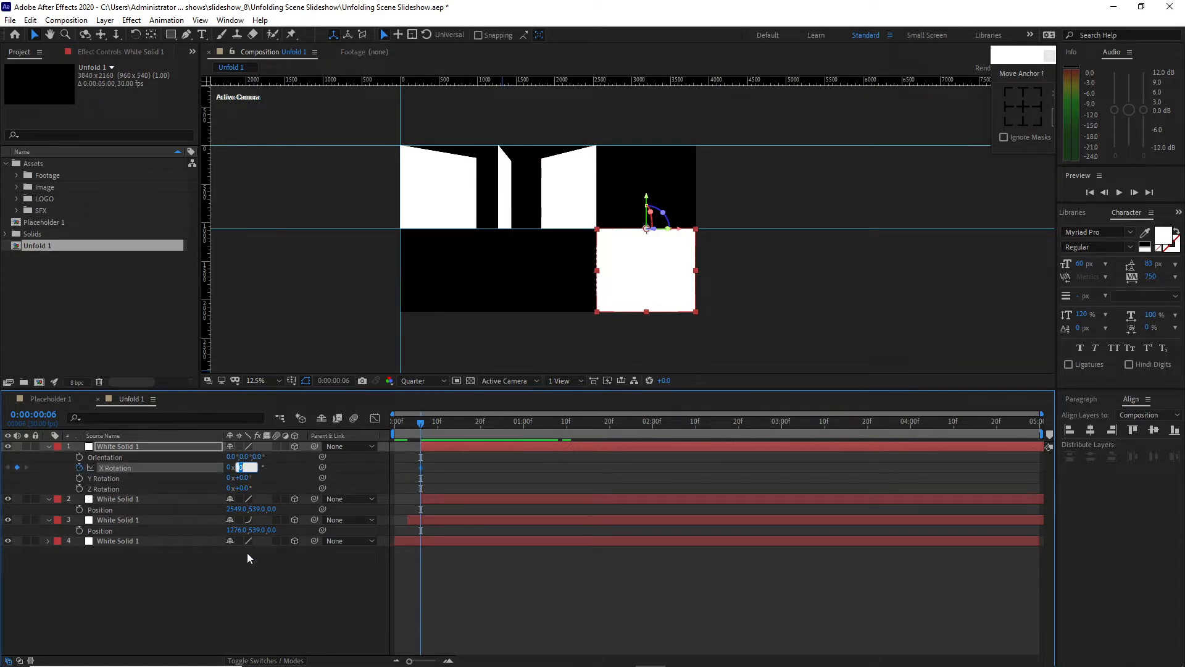
type("90")
key("Return")
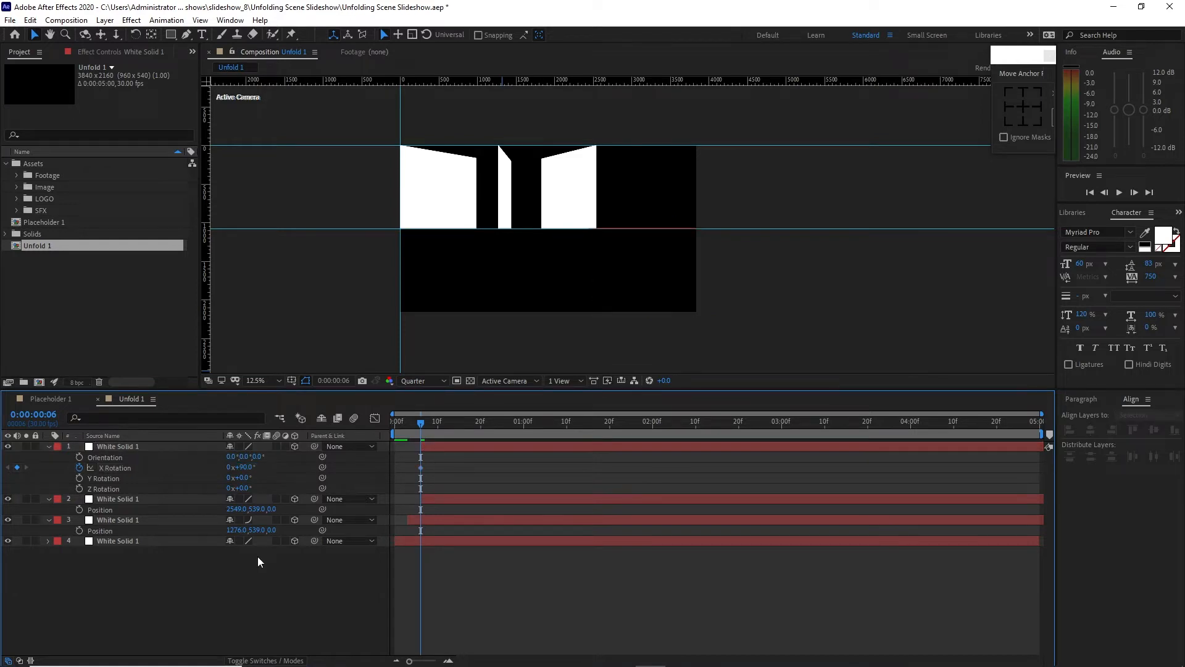
Add an X Rotation keyframe of 0° at frame 15 on the fourth panel and paste the bounce expression onto that property
key("space")
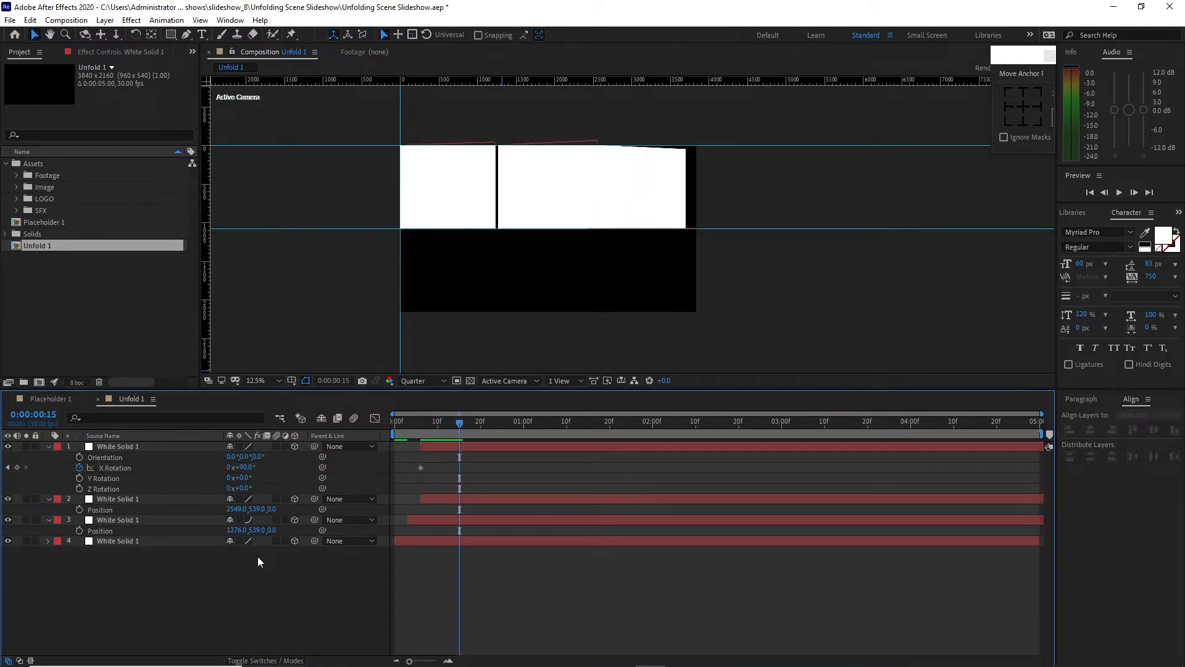
left_click(243, 467)
type("0")
key("Return")
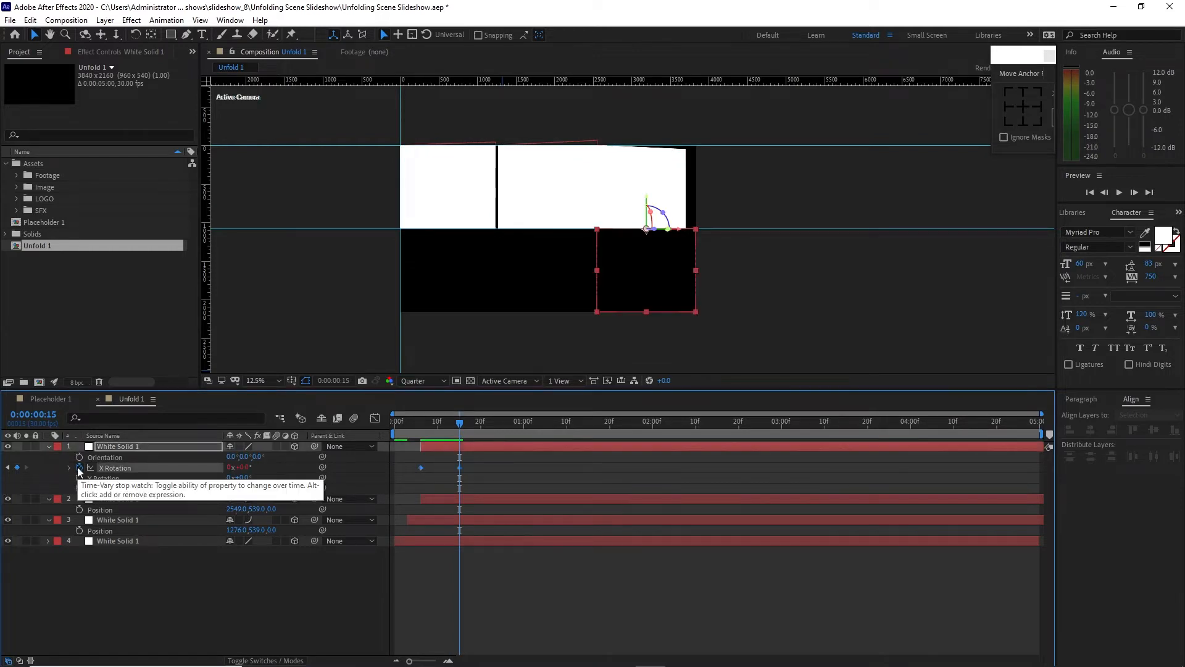
left_click(79, 471, "alt")
right_click(486, 477)
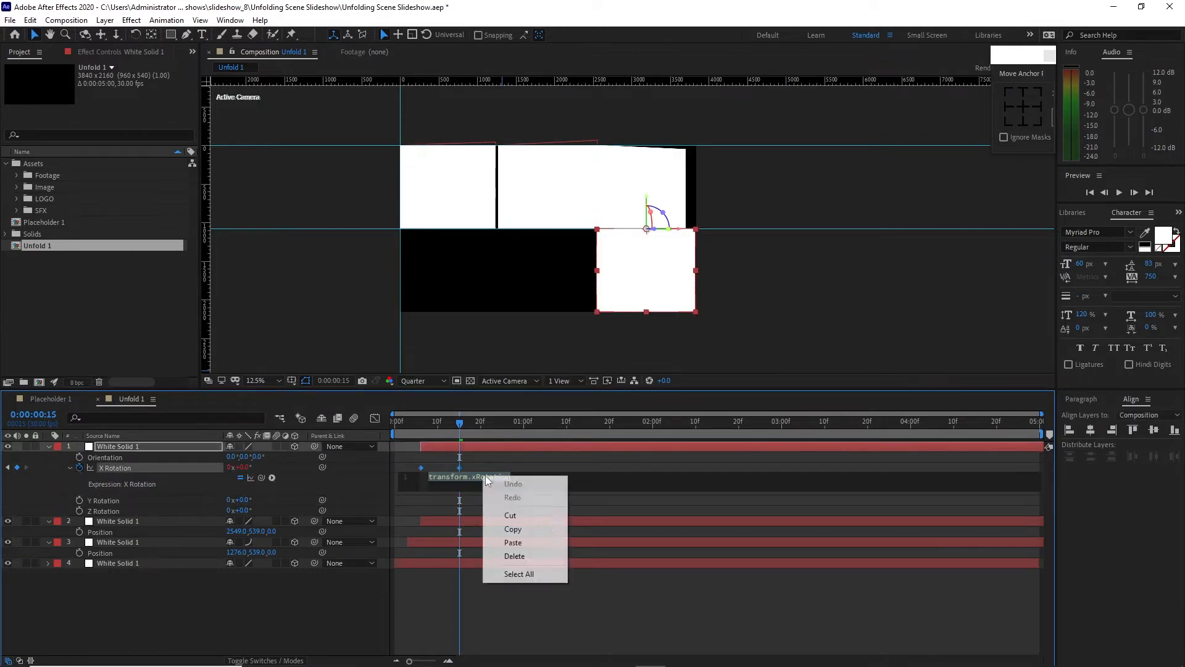
left_click(514, 542)
Make the fourth panel's layer start at frame 9
left_click(8, 468)
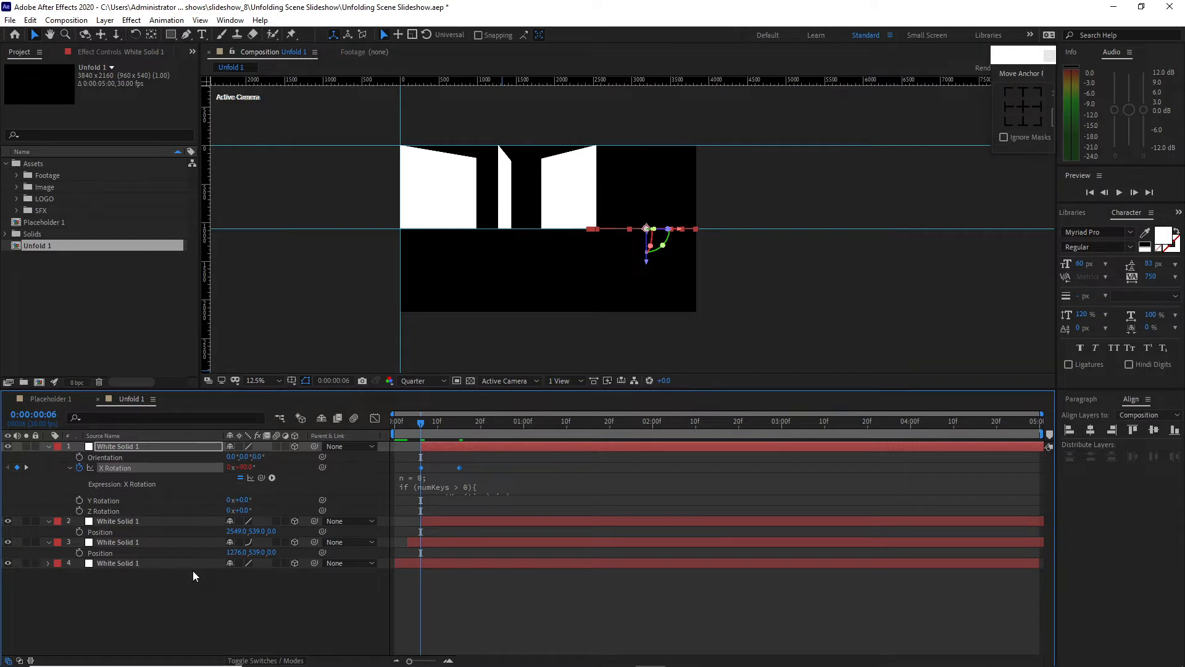
key("Page_Down")
key("Page_Down")
key("Page_Down")
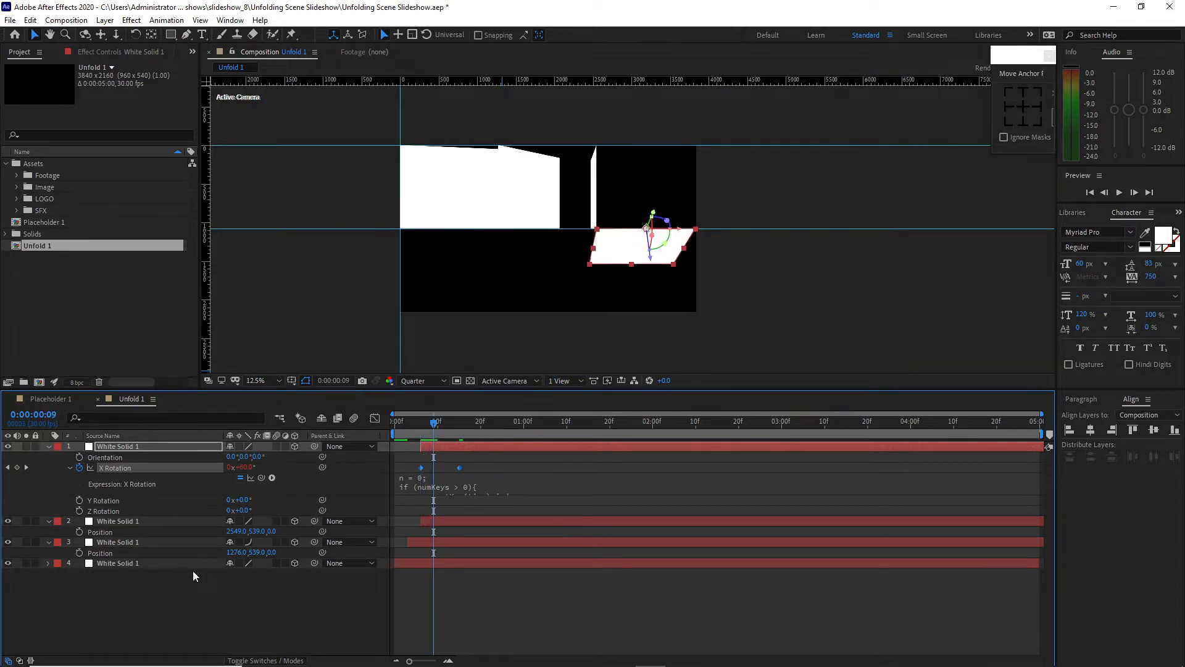
left_click(449, 447)
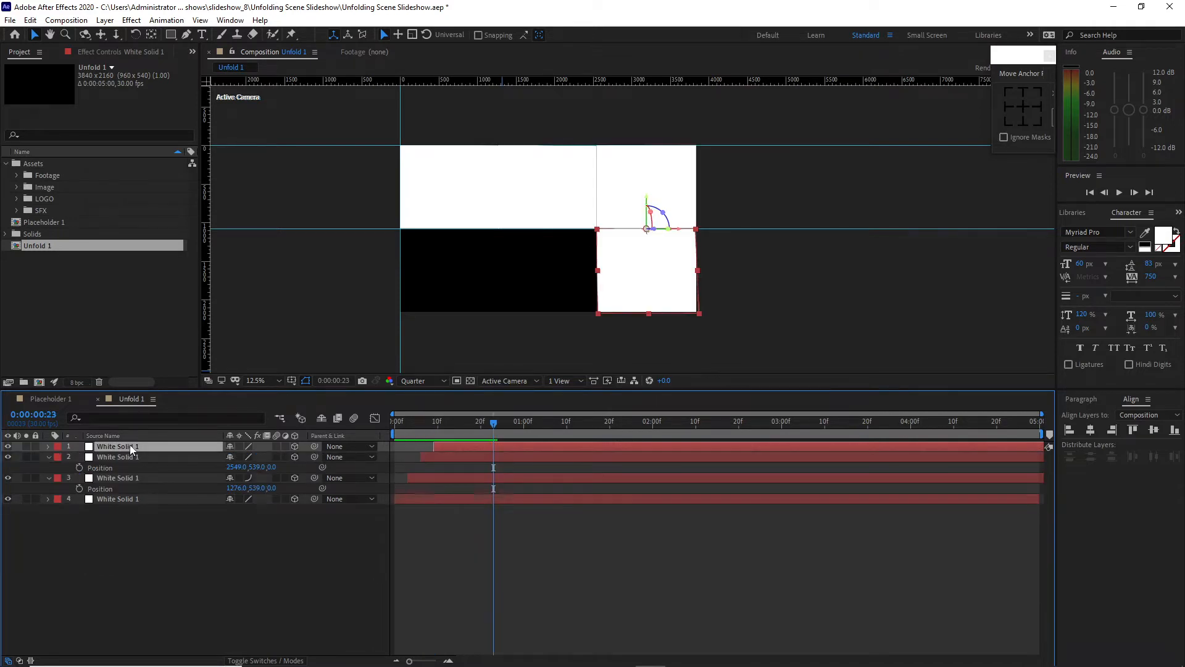
Duplicate the fourth panel and move the copy's anchor point to the middle of its right edge
key("ctrl+d")
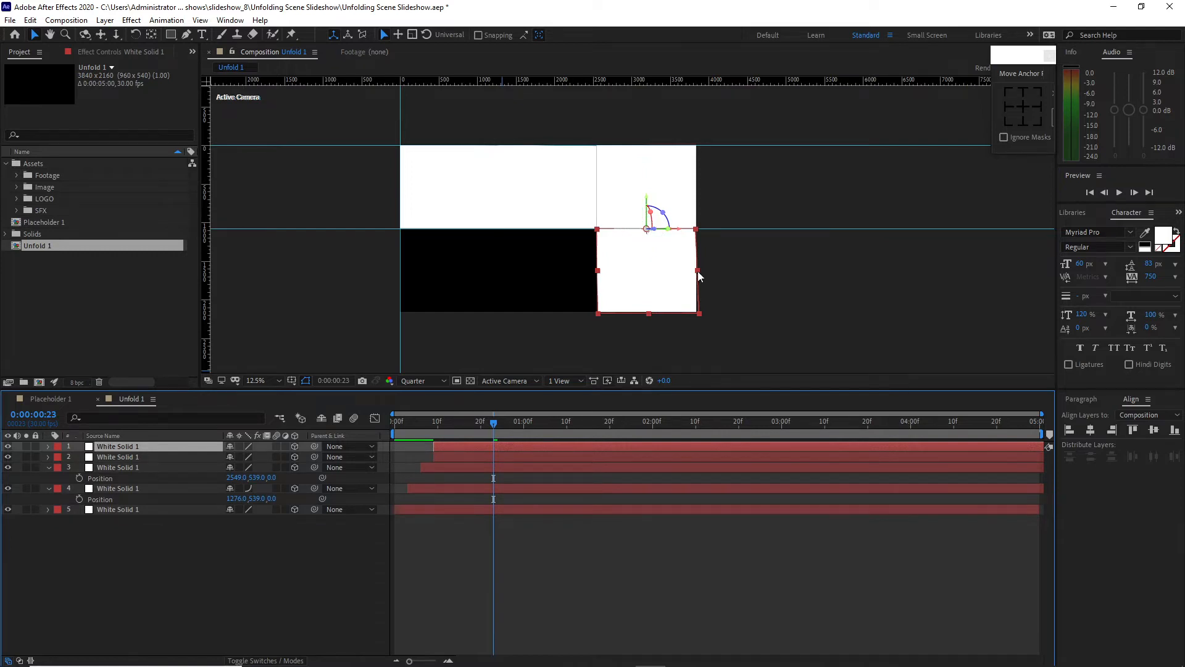
left_click(1038, 108)
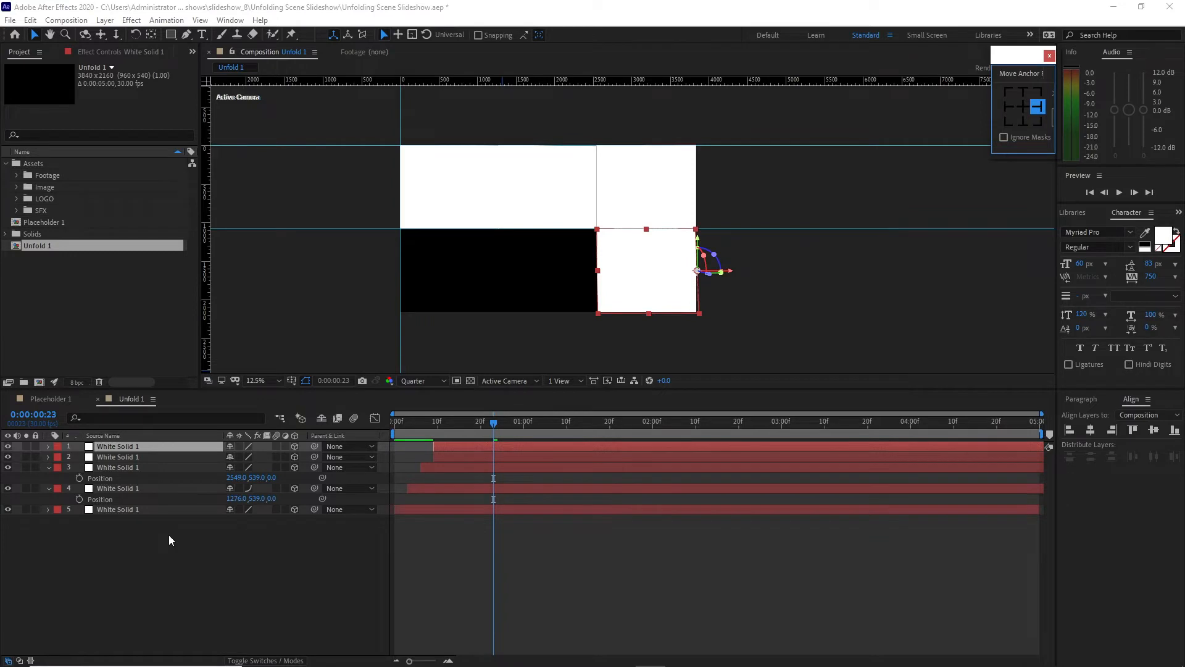
key("p")
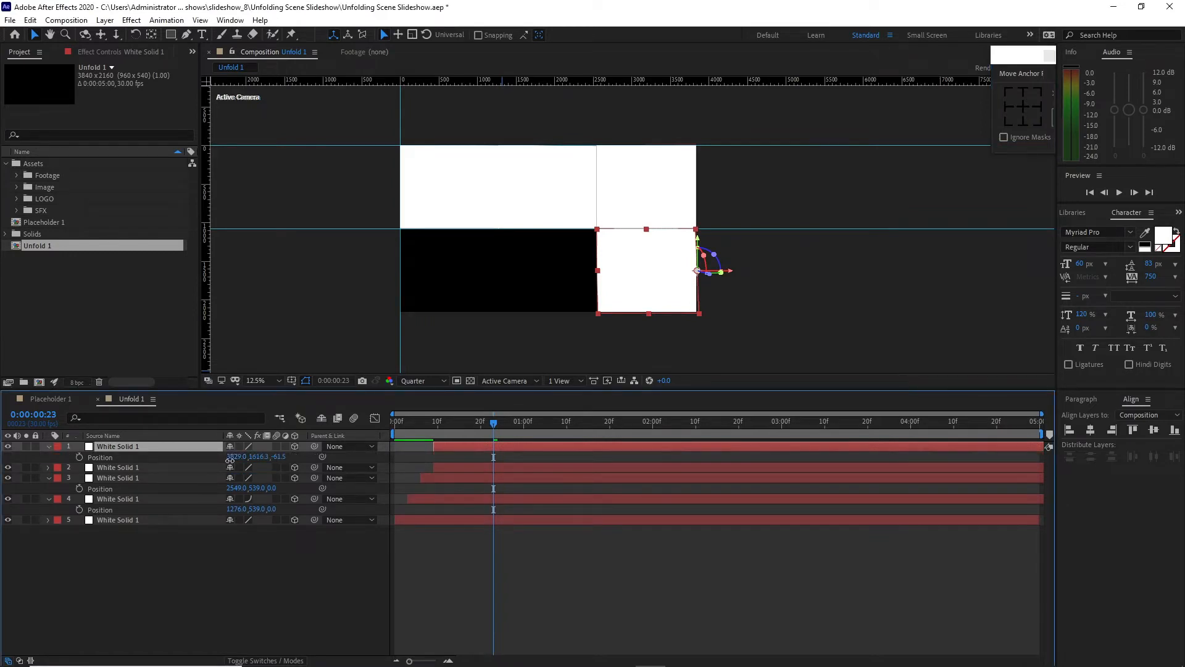
Place the fifth panel against the left side of the fourth by setting its X position to 2544
left_click_drag(236, 457, 155, 457)
left_click_drag(498, 423, 626, 423)
left_click_drag(234, 458, 47, 465)
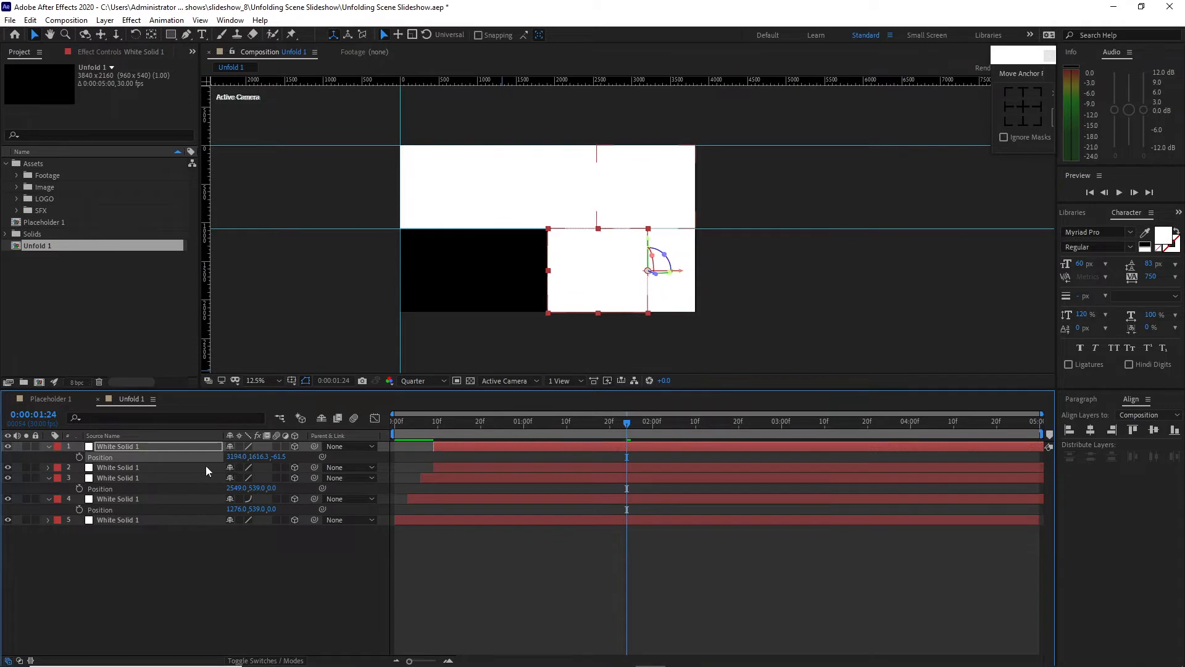
left_click_drag(234, 458, 2, 488)
left_click_drag(236, 457, 142, 485)
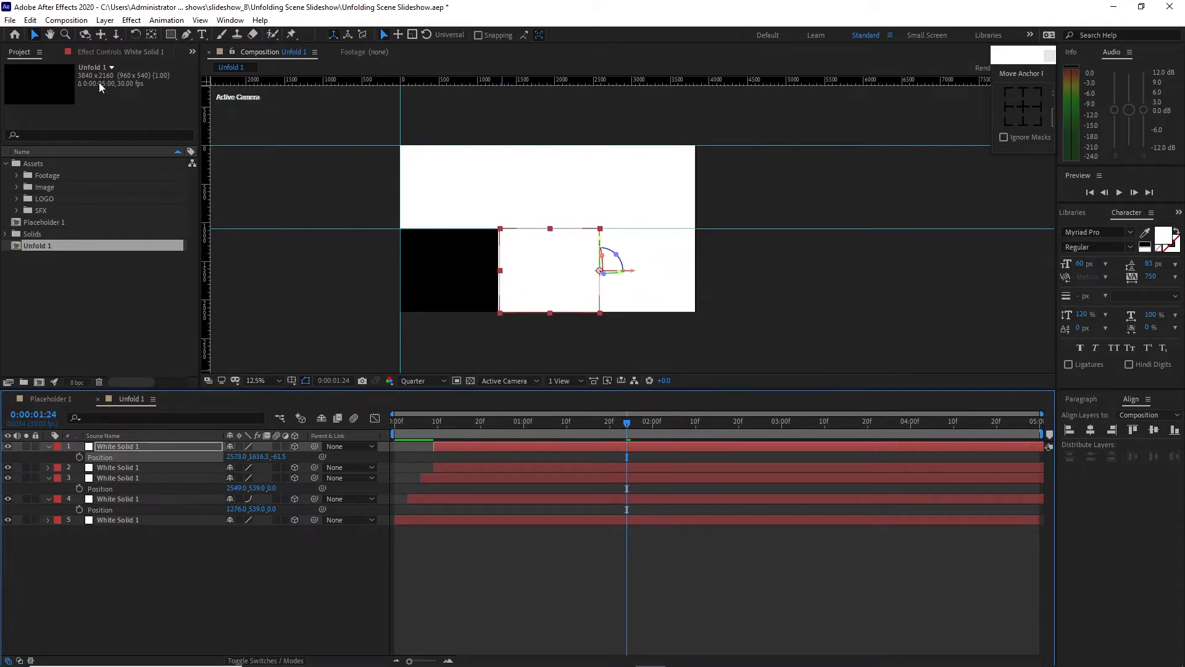
left_click(65, 35)
left_click(598, 302)
left_click(638, 165)
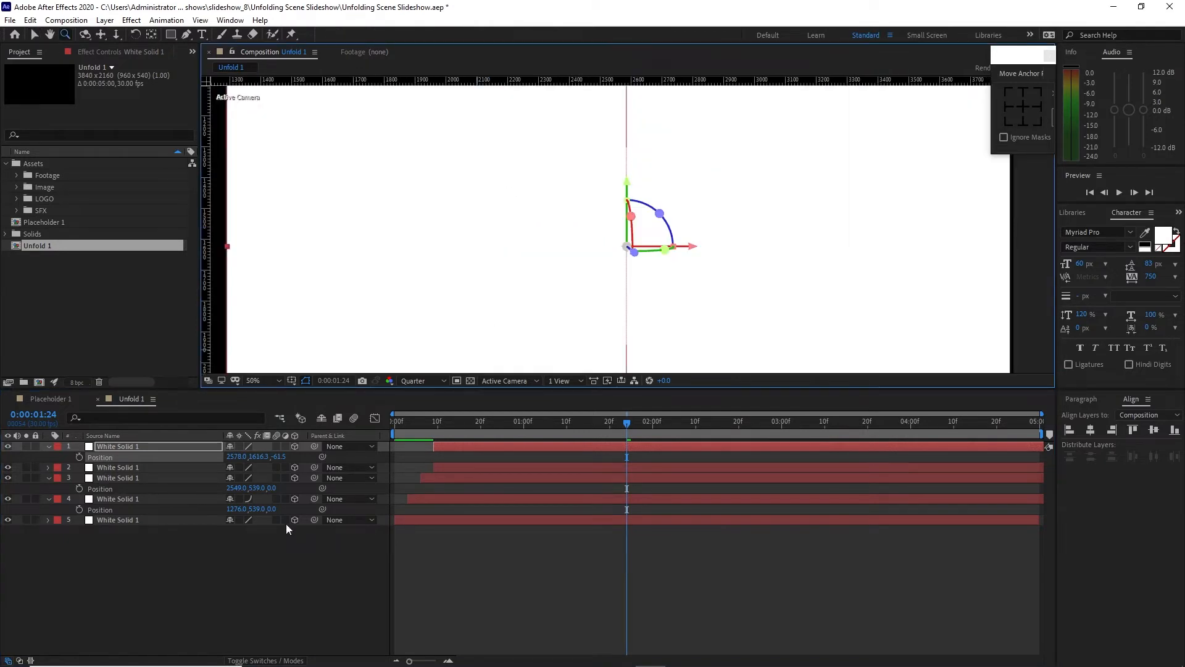
left_click_drag(237, 457, 223, 465)
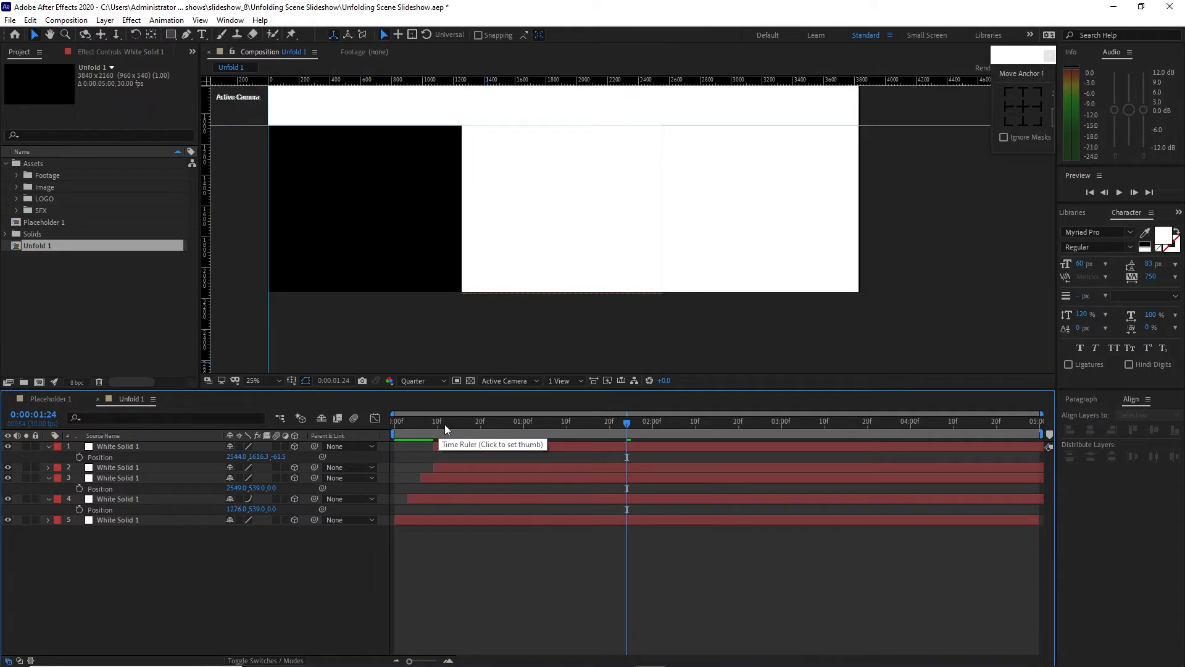
Make the fifth panel's layer start at frame 12
left_click(445, 424)
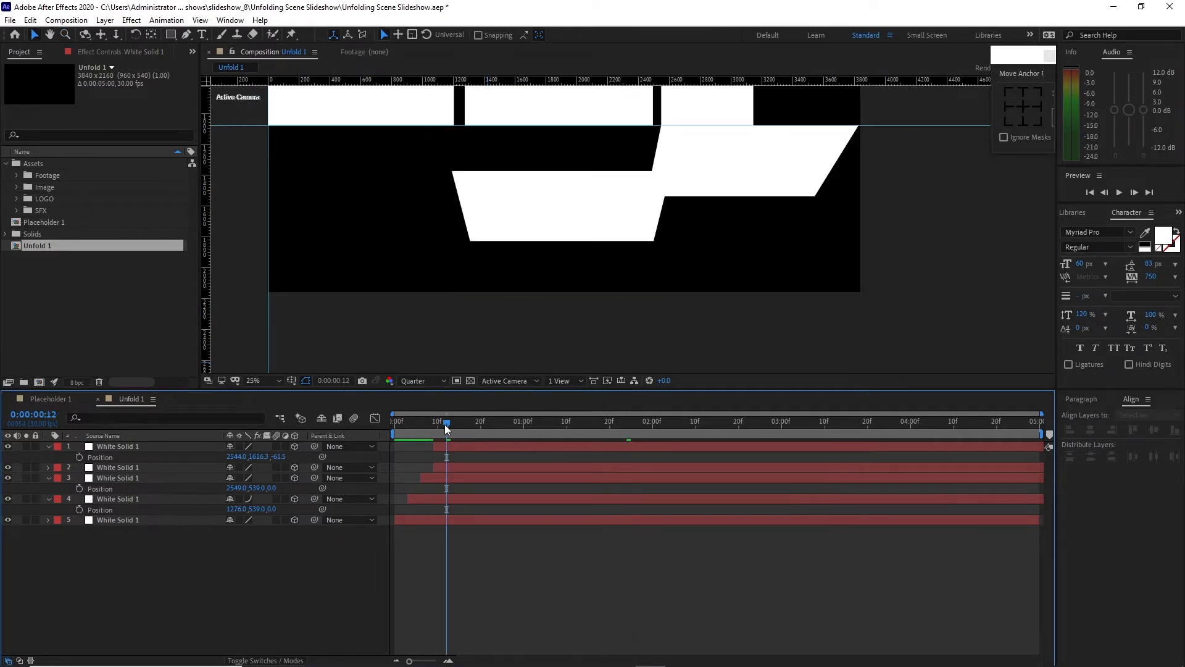
left_click(462, 450)
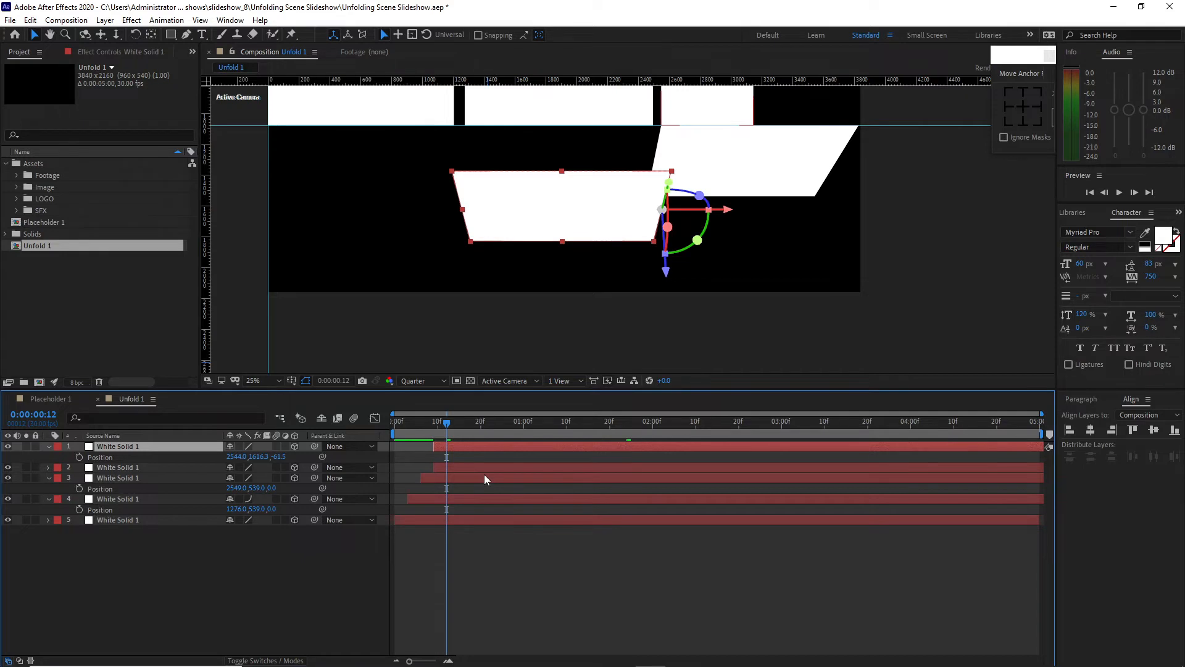
key("bracketleft")
Remove the X Rotation keyframes and expression from the fifth panel while it is fully open at 1:00
key("r")
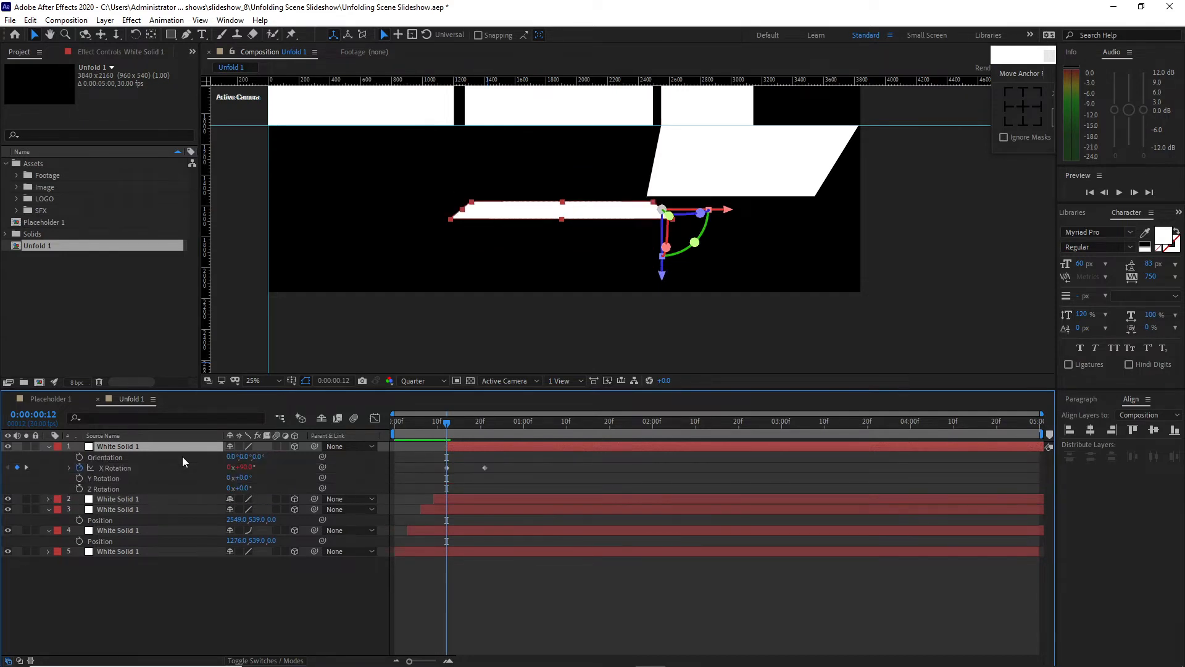
left_click_drag(447, 426, 523, 422)
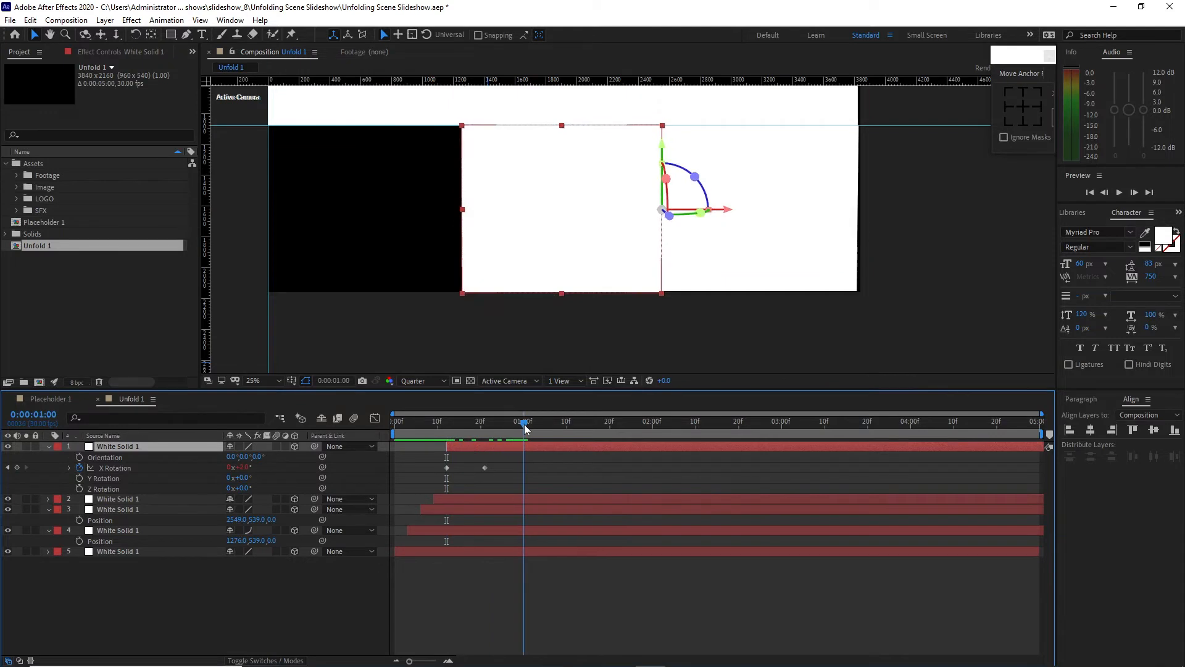
left_click(81, 468)
left_click(79, 467, "alt")
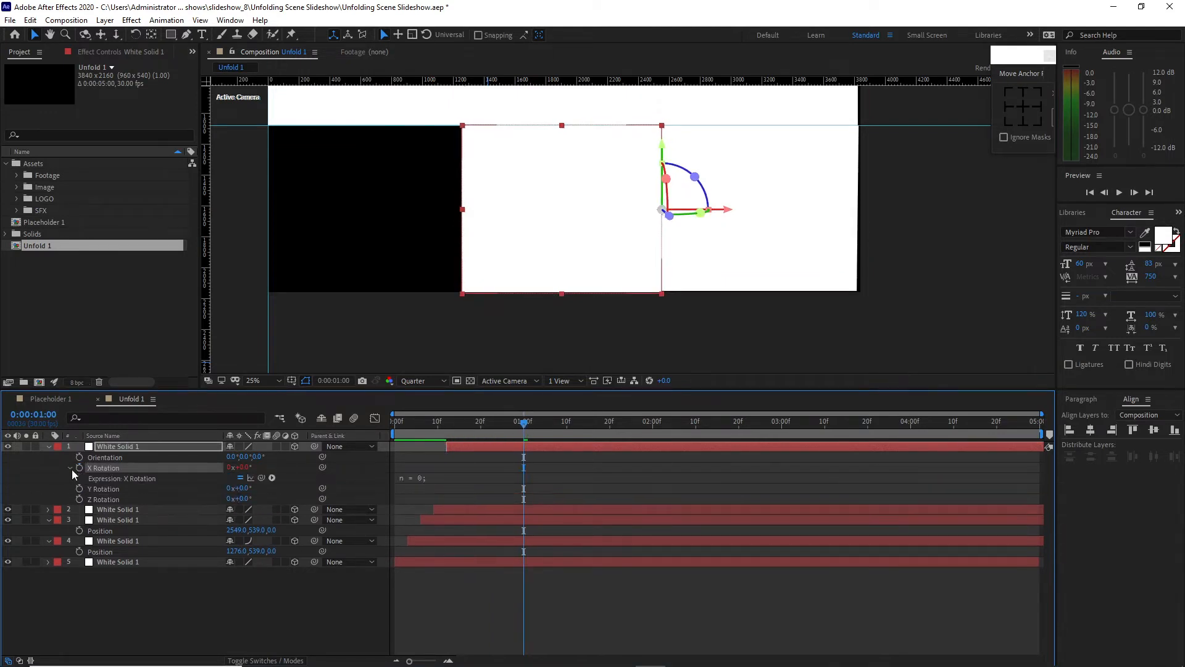
key("ctrl+v")
key("Delete")
left_click(386, 494)
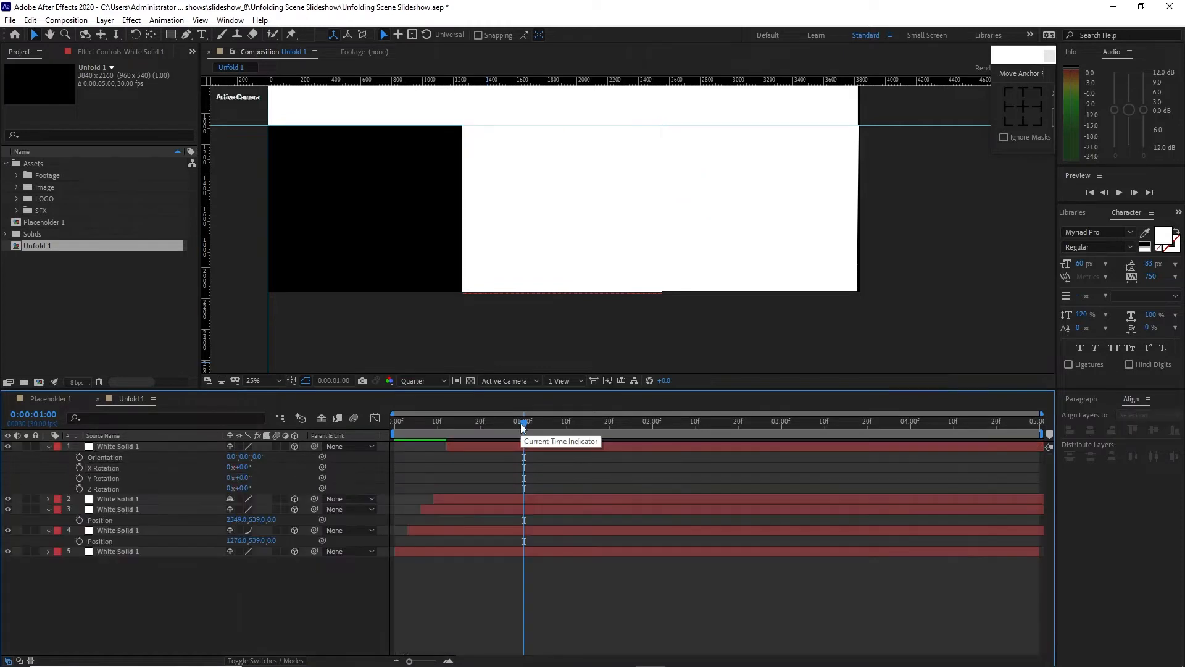
Animate the fifth panel's Y Rotation from 125° at frame 12 to 0° at frame 20
left_click_drag(522, 426, 446, 429)
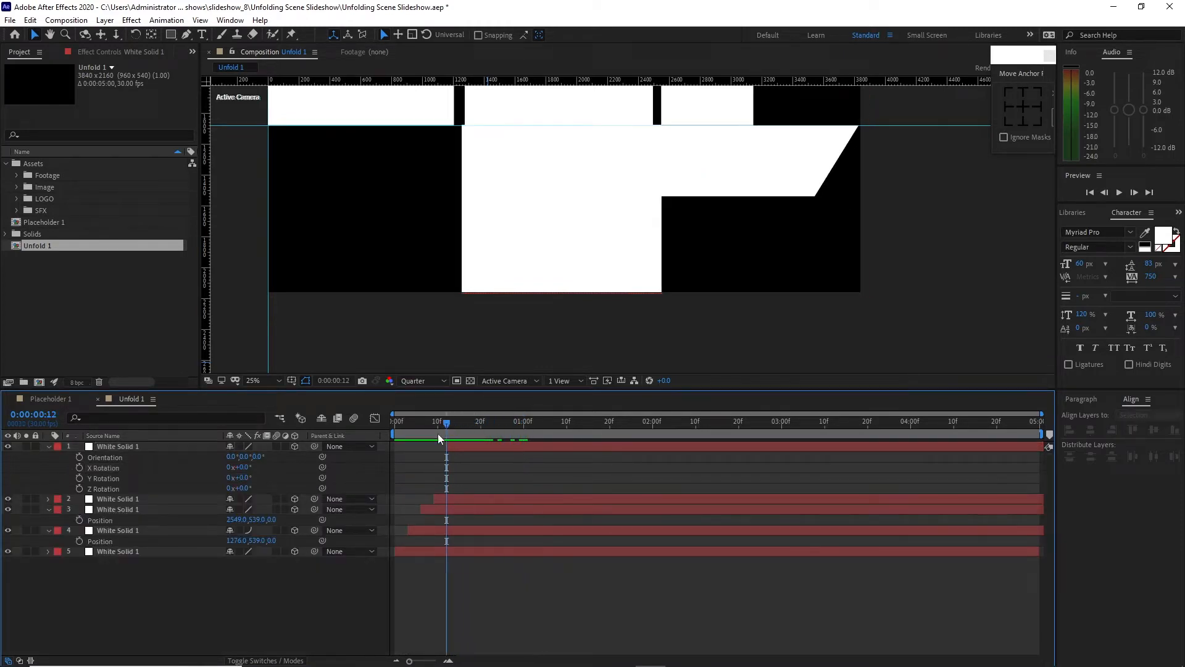
left_click(79, 477)
left_click(245, 478)
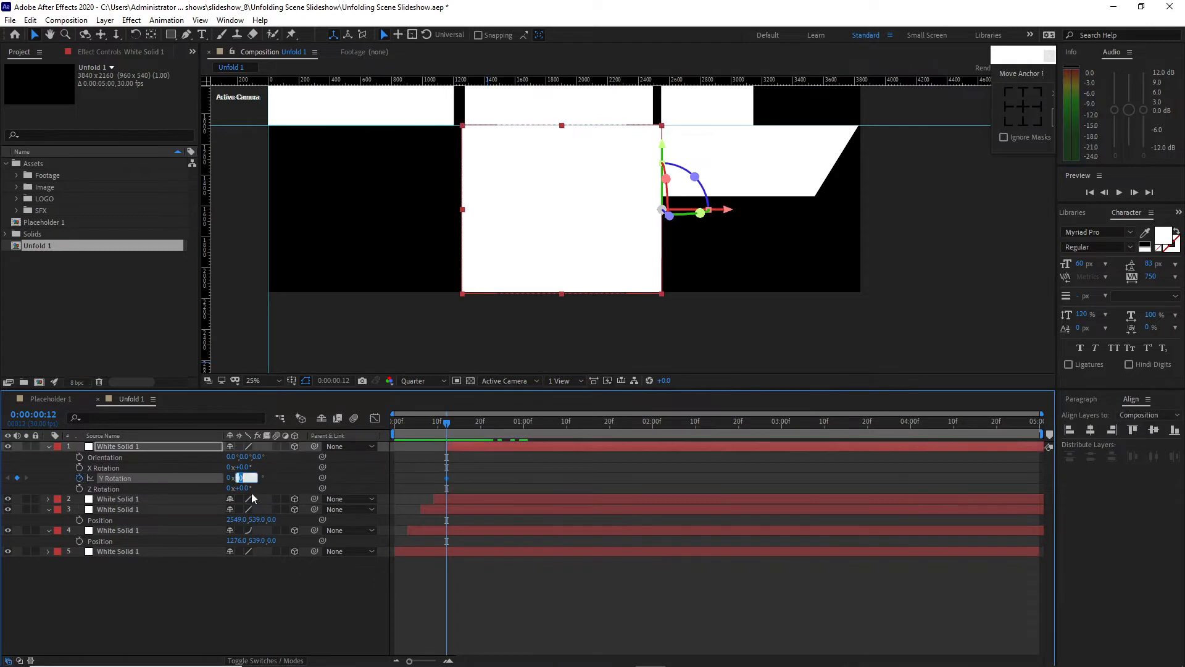
type("125")
left_click(481, 425)
left_click(244, 478)
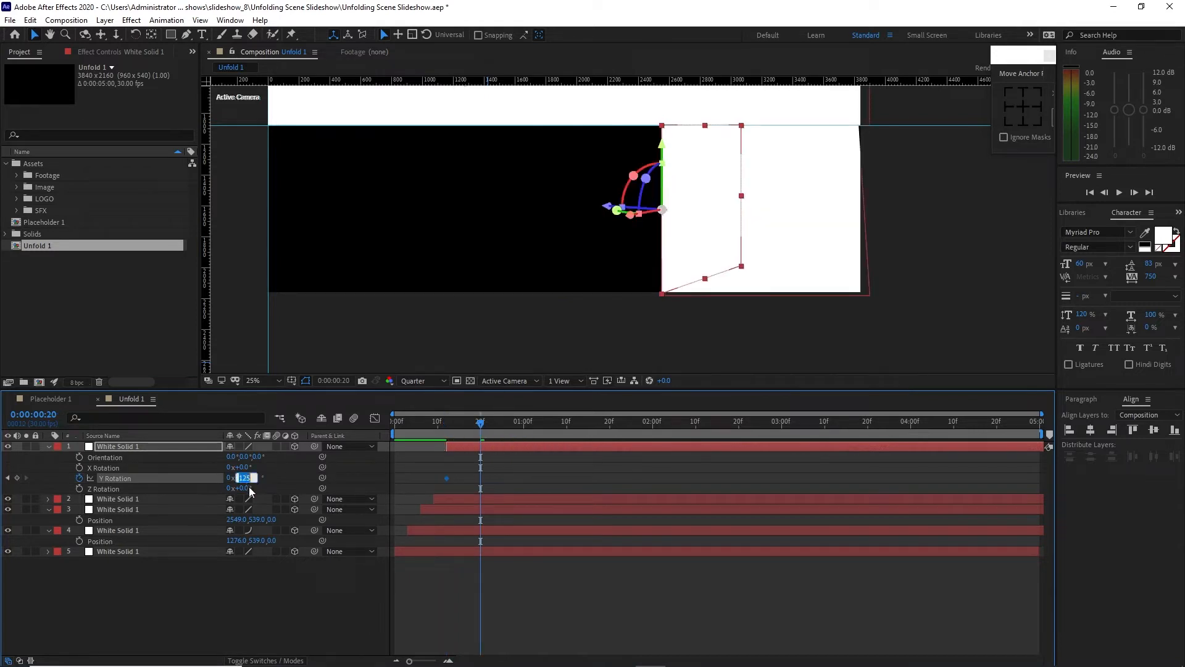
type("0")
Paste the bounce expression onto the fifth panel's Y Rotation
left_click(79, 477, "alt")
right_click(450, 492)
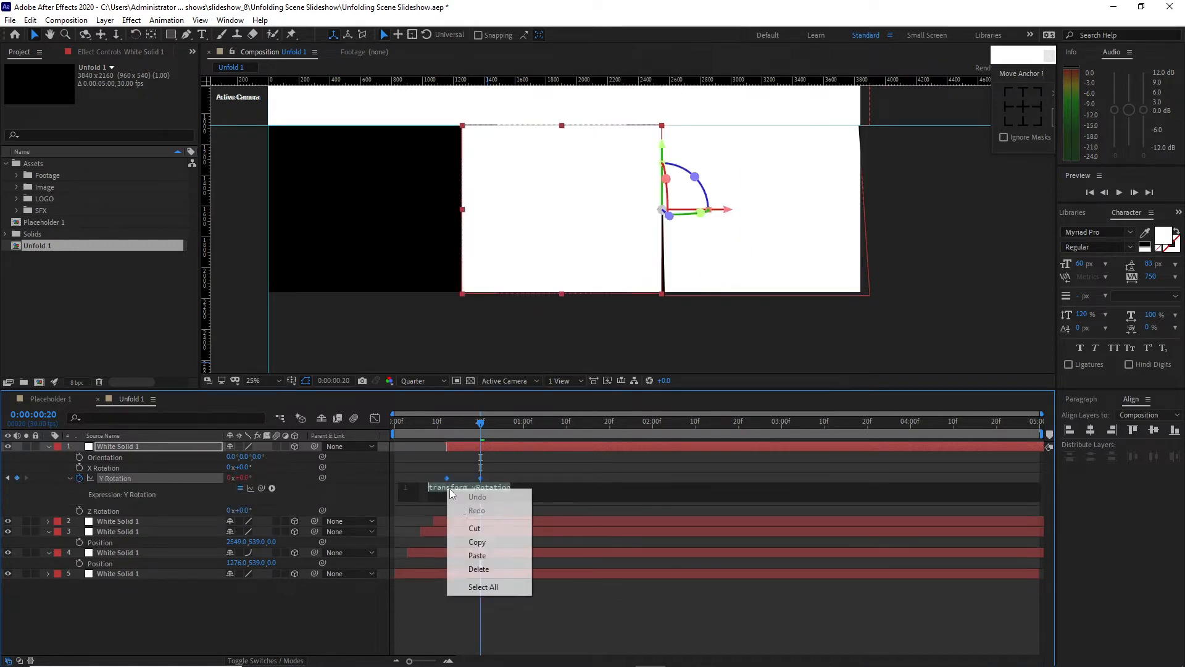
left_click(478, 555)
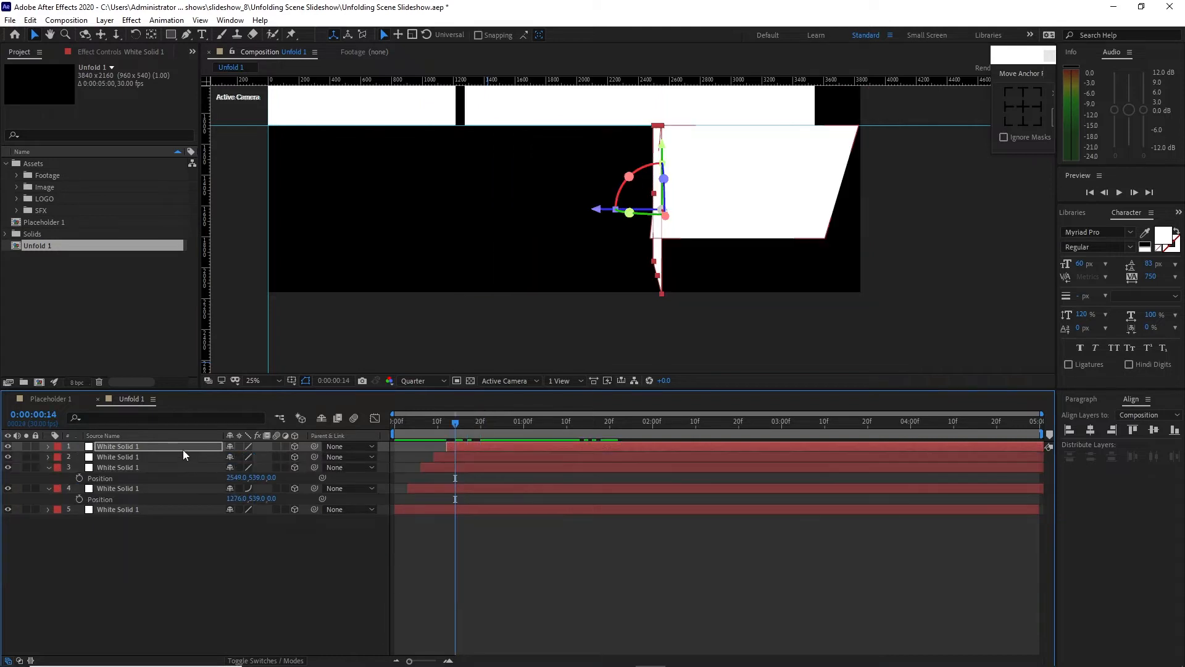
Duplicate the fifth panel and make the copy's layer start at frame 15
left_click(183, 448)
key("ctrl+d")
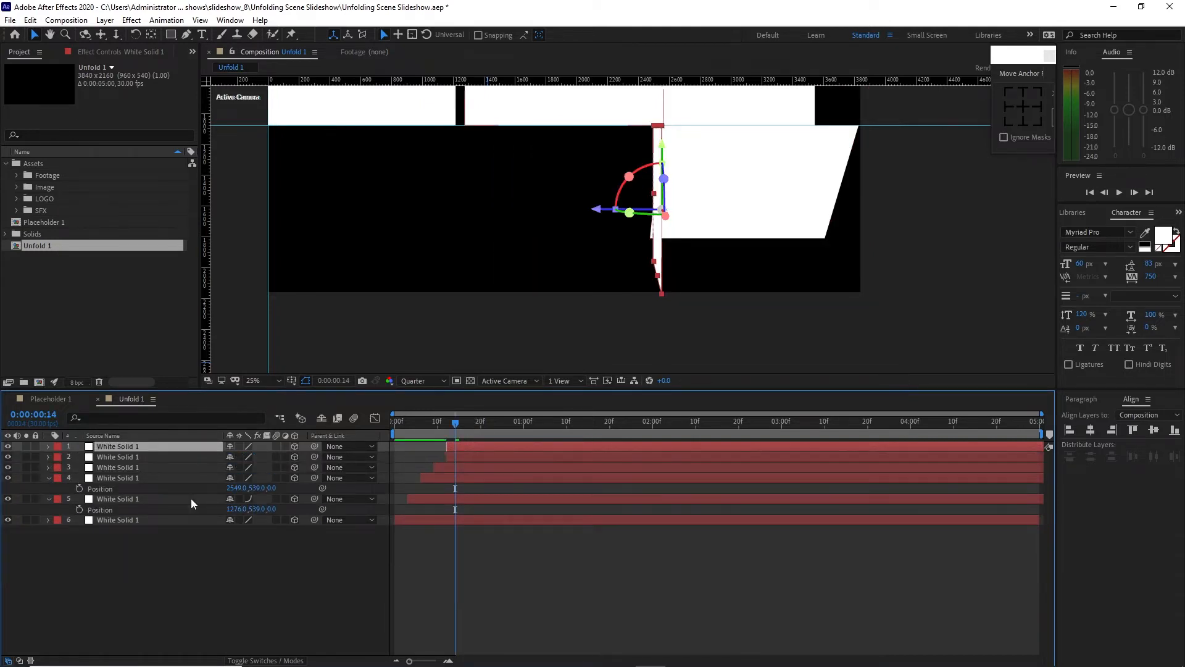
left_click_drag(454, 424, 459, 423)
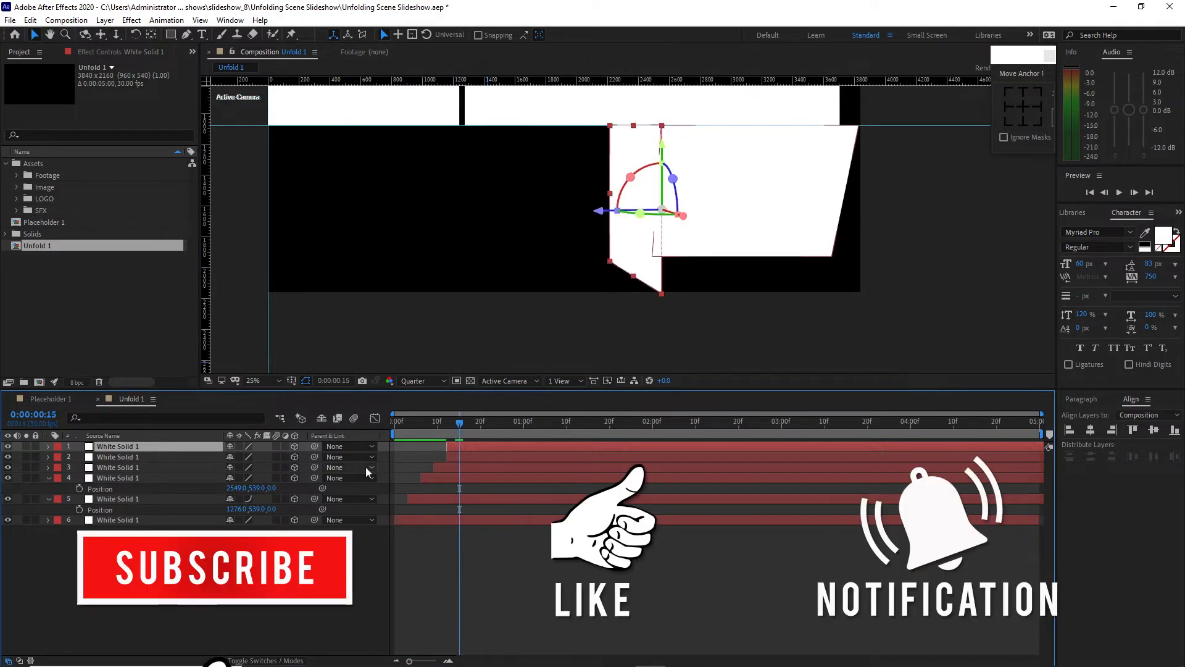
key("bracketleft")
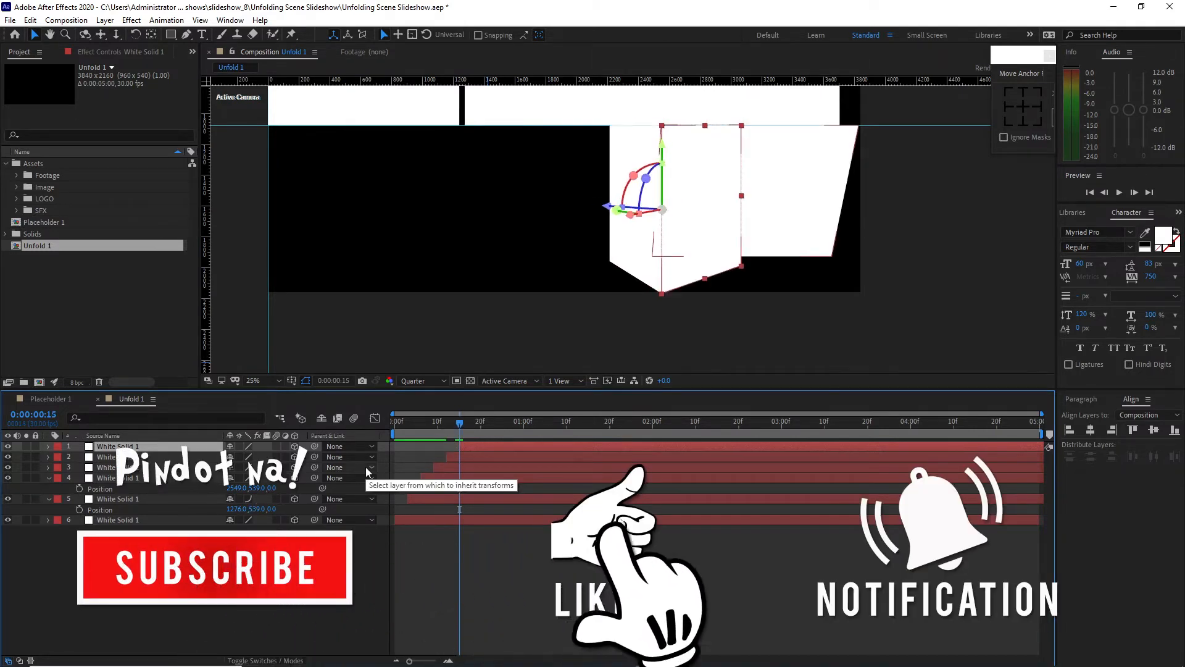
Place the sixth panel in the empty lower-left area of the composition by setting its X position to 1268
key("p")
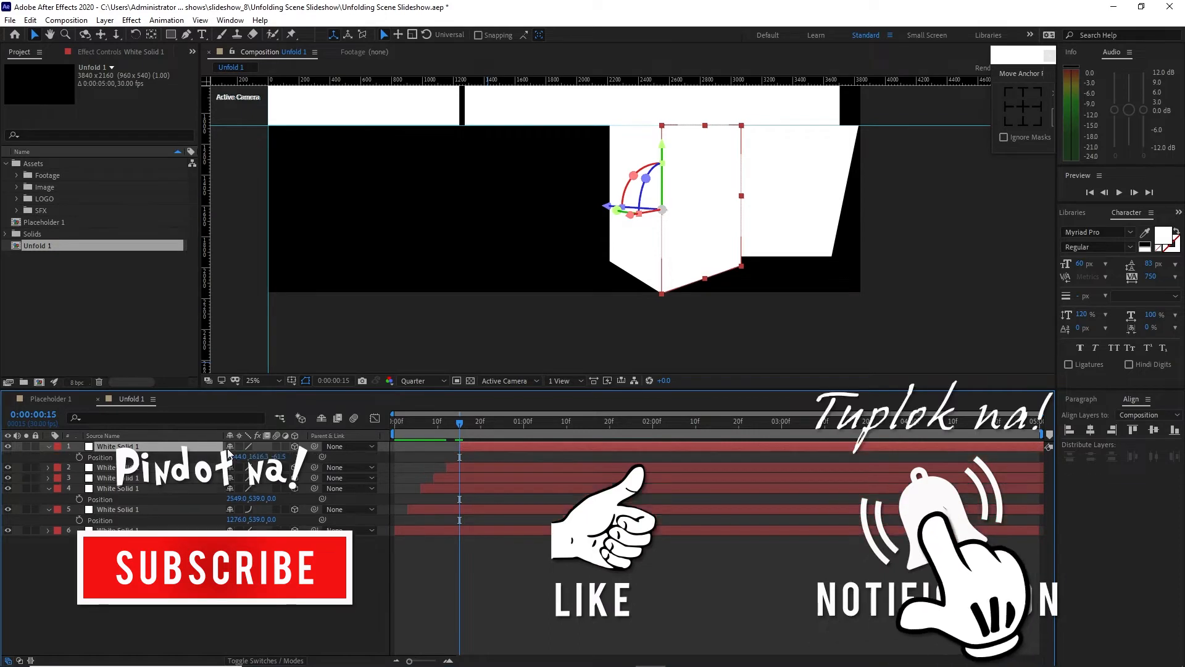
left_click_drag(464, 420, 592, 421)
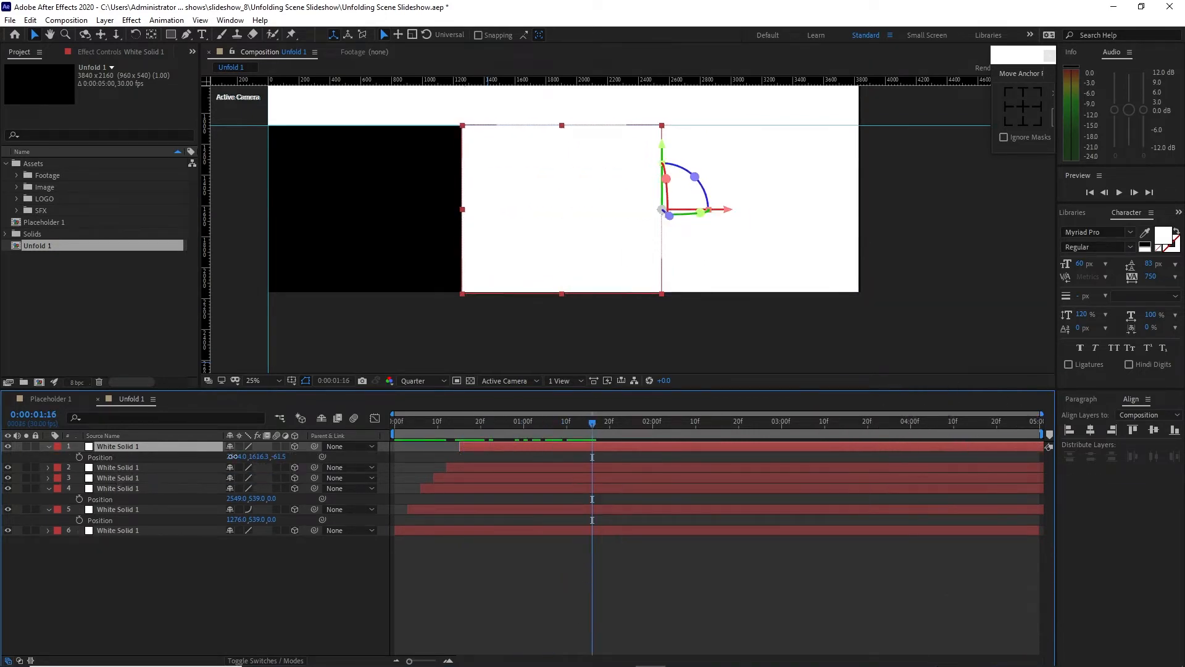
left_click_drag(235, 457, 121, 490)
scroll(465, 254, "up", 1)
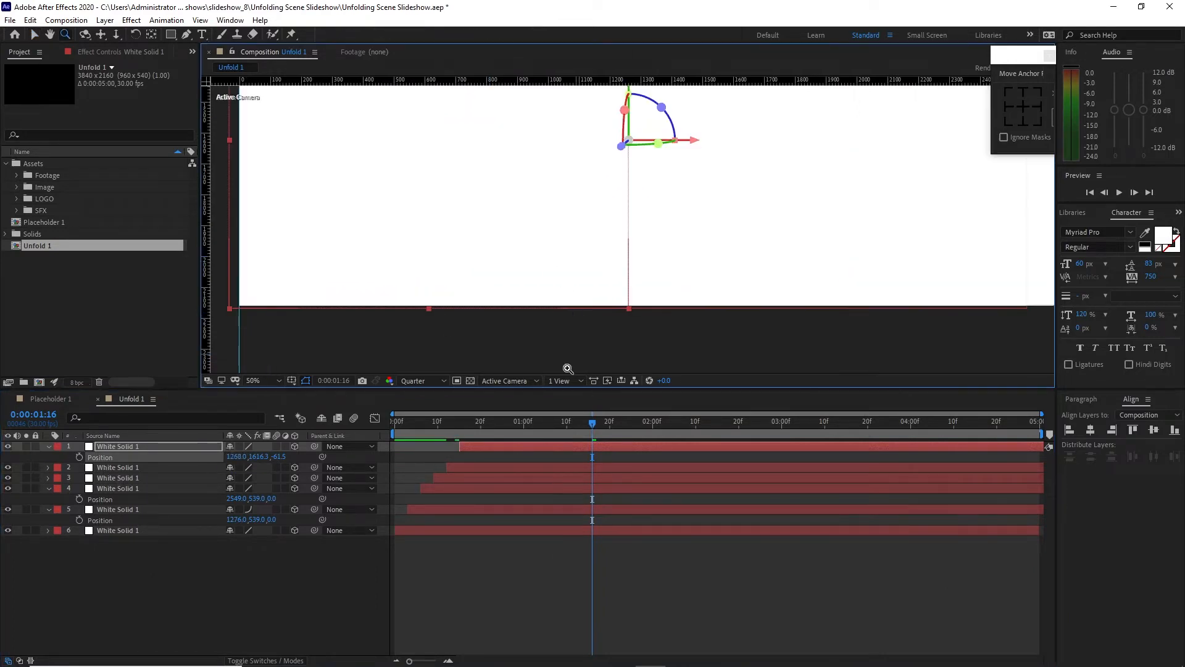
scroll(488, 233, "down", 3)
left_click_drag(487, 232, 415, 288)
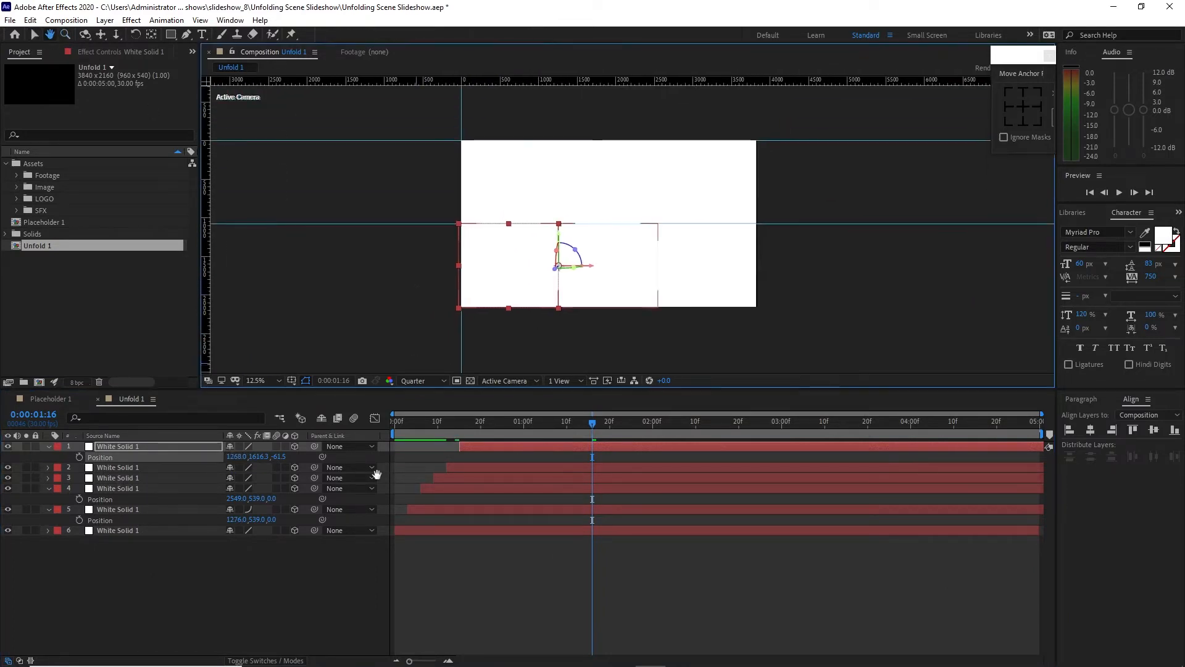
Collapse the expanded properties of all the panel layers in the timeline
left_click(48, 447)
left_click(48, 477)
left_click(48, 489)
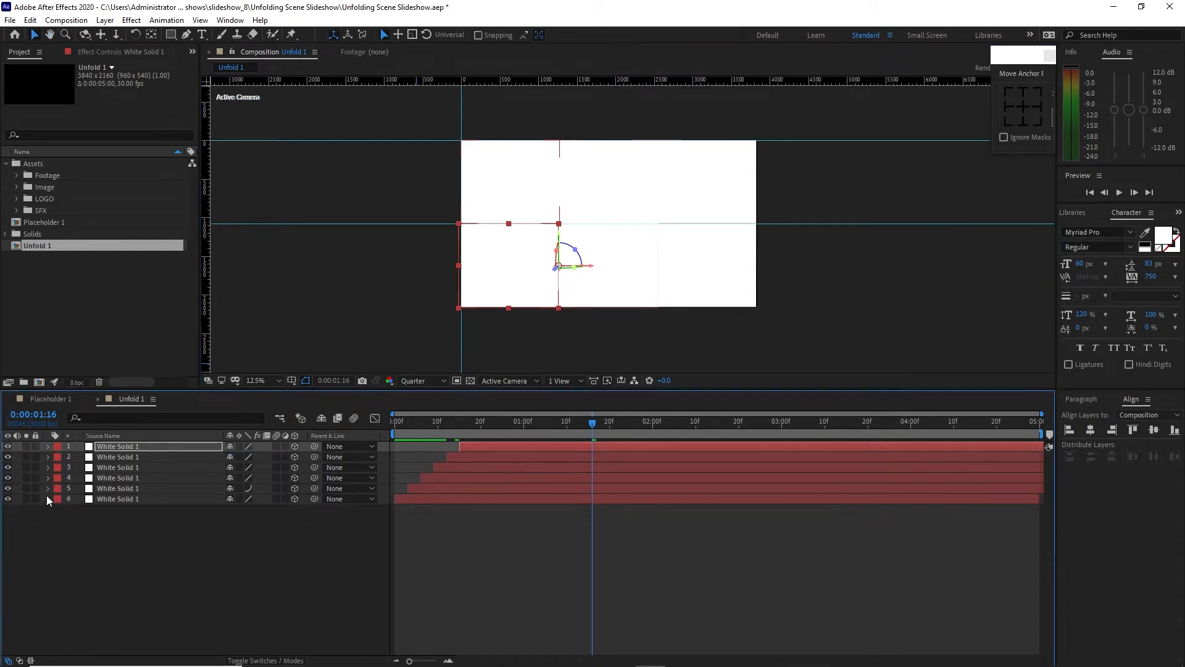
Add a new null object to the Unfold 1 composition
left_click(126, 542)
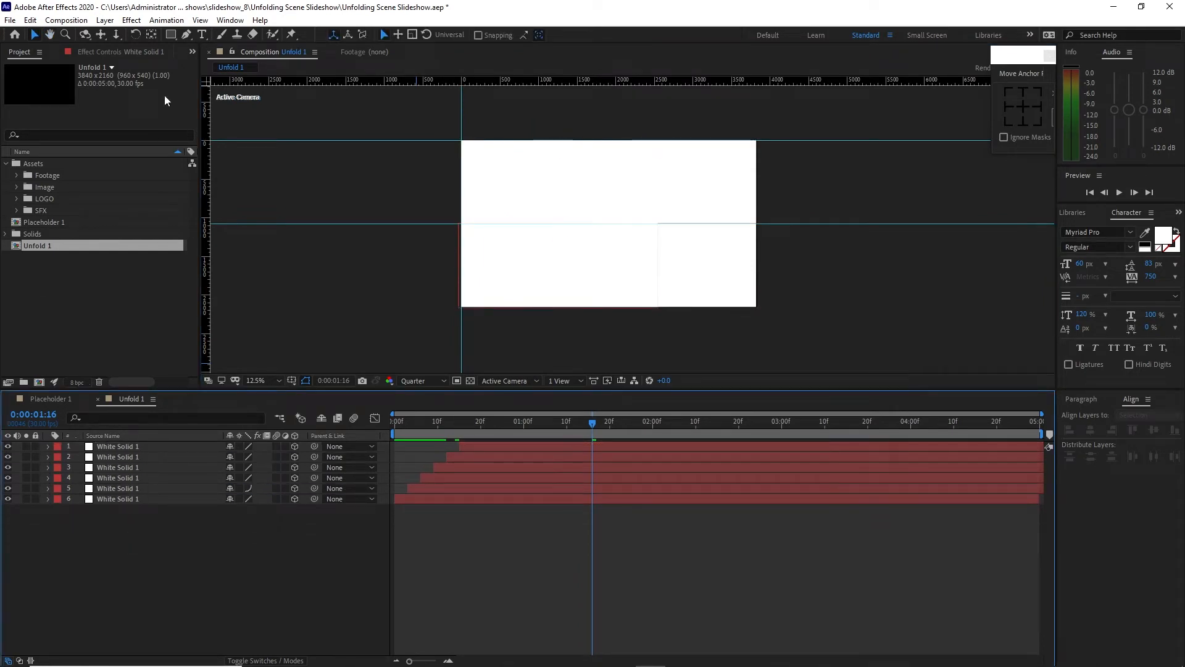
left_click(105, 20)
mouse_move(151, 37)
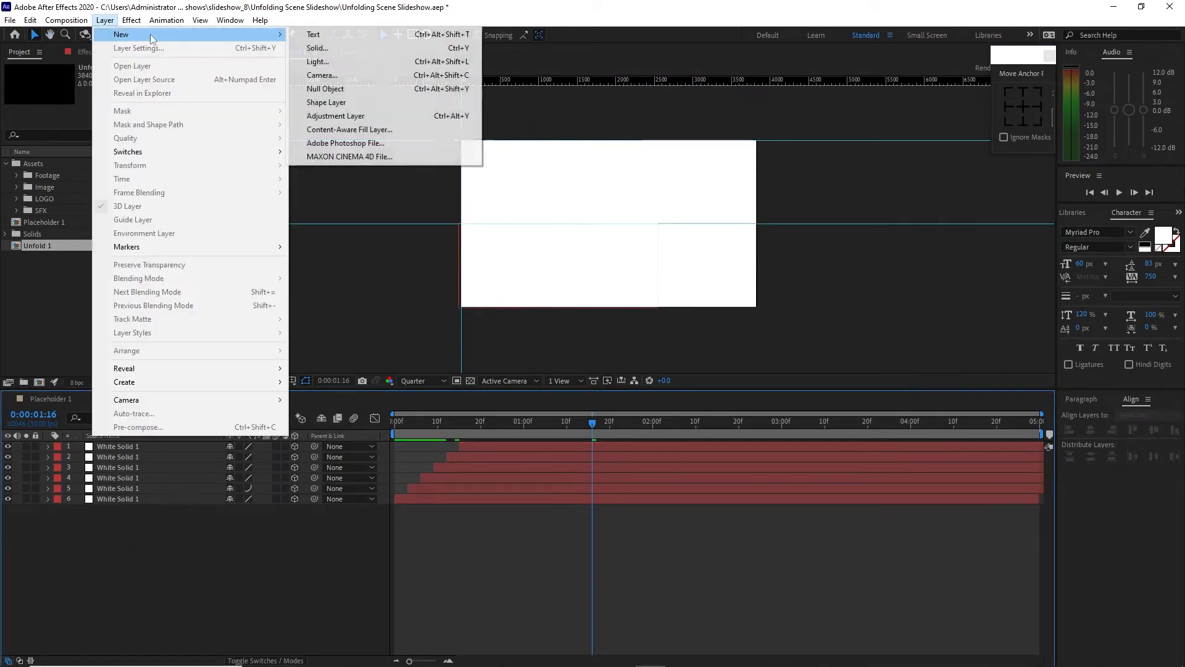
left_click(326, 88)
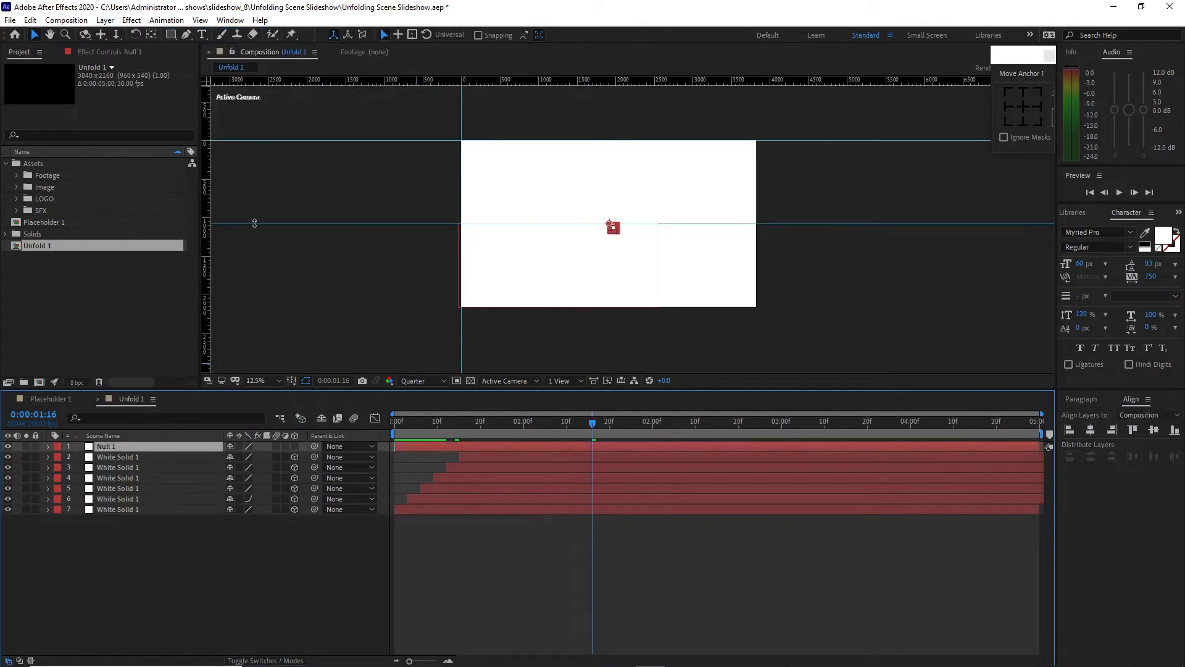
Make the null object a 3D layer and parent each white panel above the first to the panel layer directly below it
left_click(294, 445)
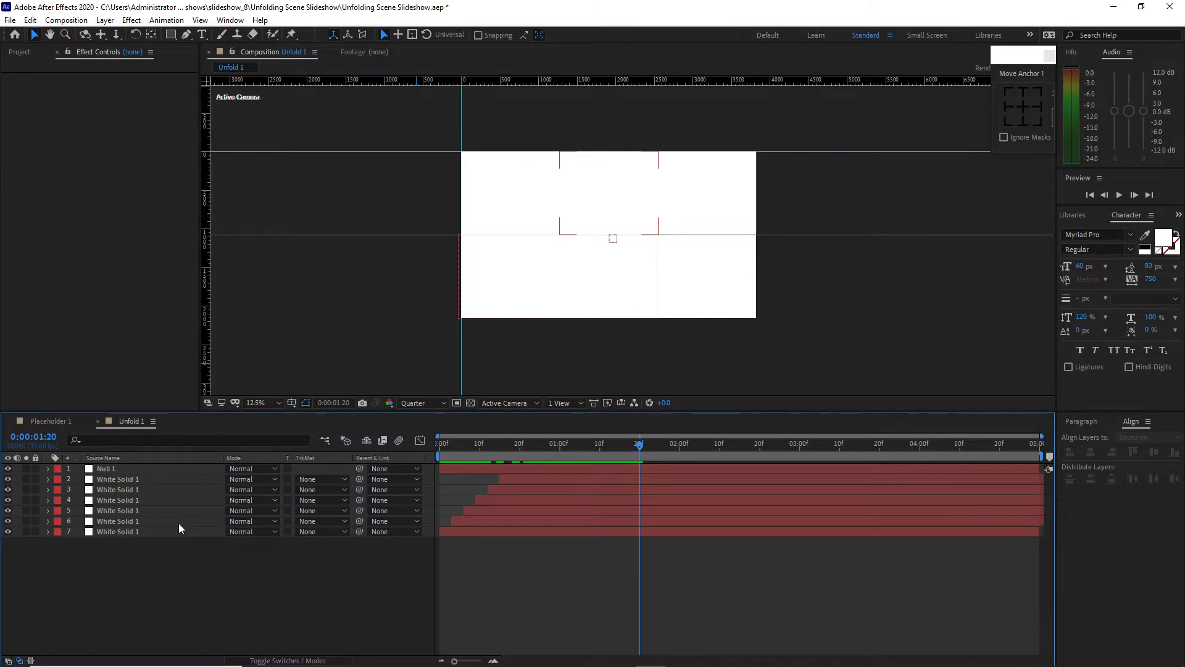
left_click(179, 523)
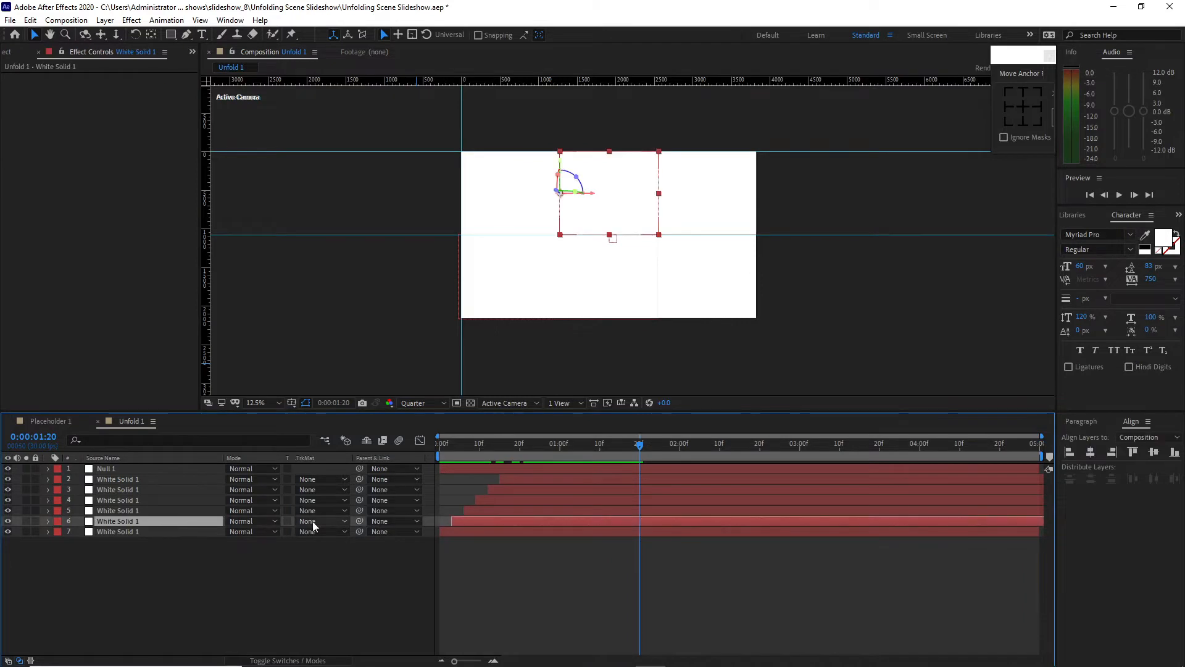
left_click_drag(359, 521, 158, 535)
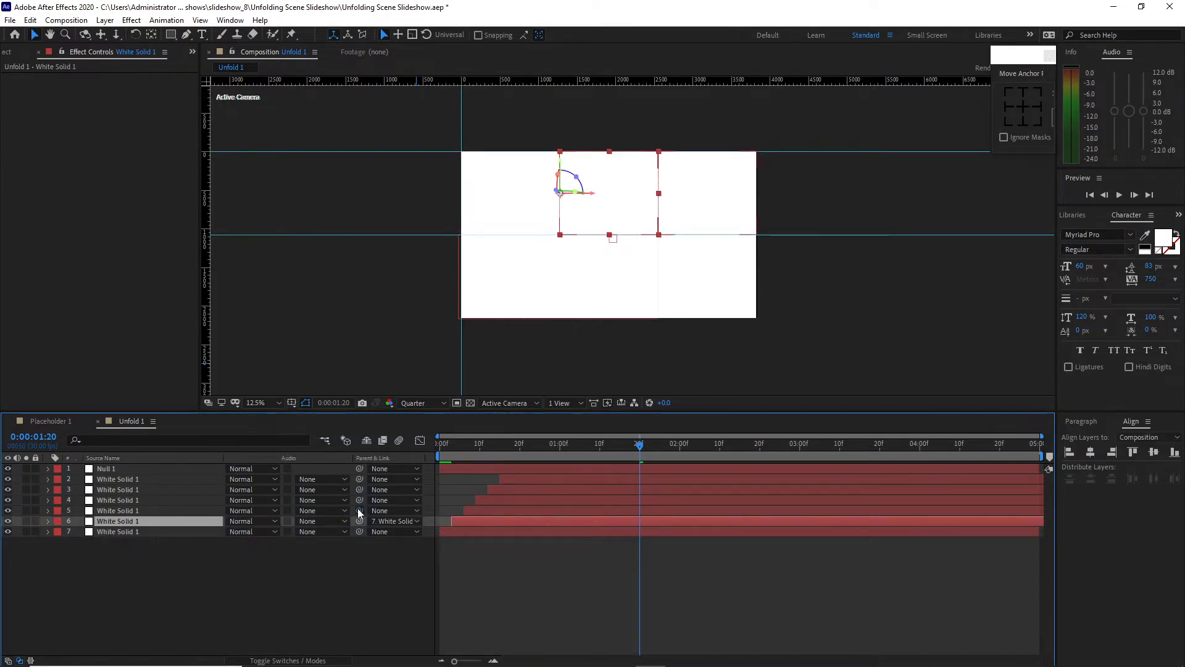
left_click_drag(358, 510, 199, 511)
left_click_drag(359, 490, 190, 489)
left_click_drag(617, 443, 579, 446)
Add Placeholder 1 at frame 0 beneath all the panel layers and give it a full-frame rectangular mask
key("Home")
left_click(7, 51)
left_click_drag(31, 223, 118, 569)
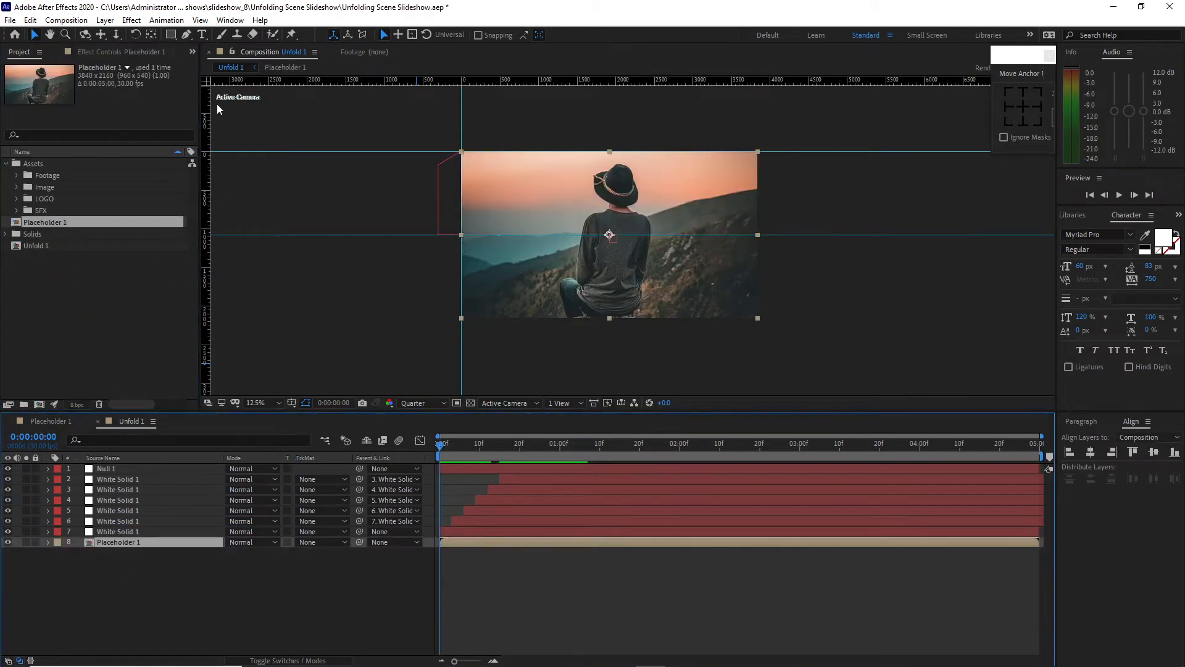
left_click(171, 35)
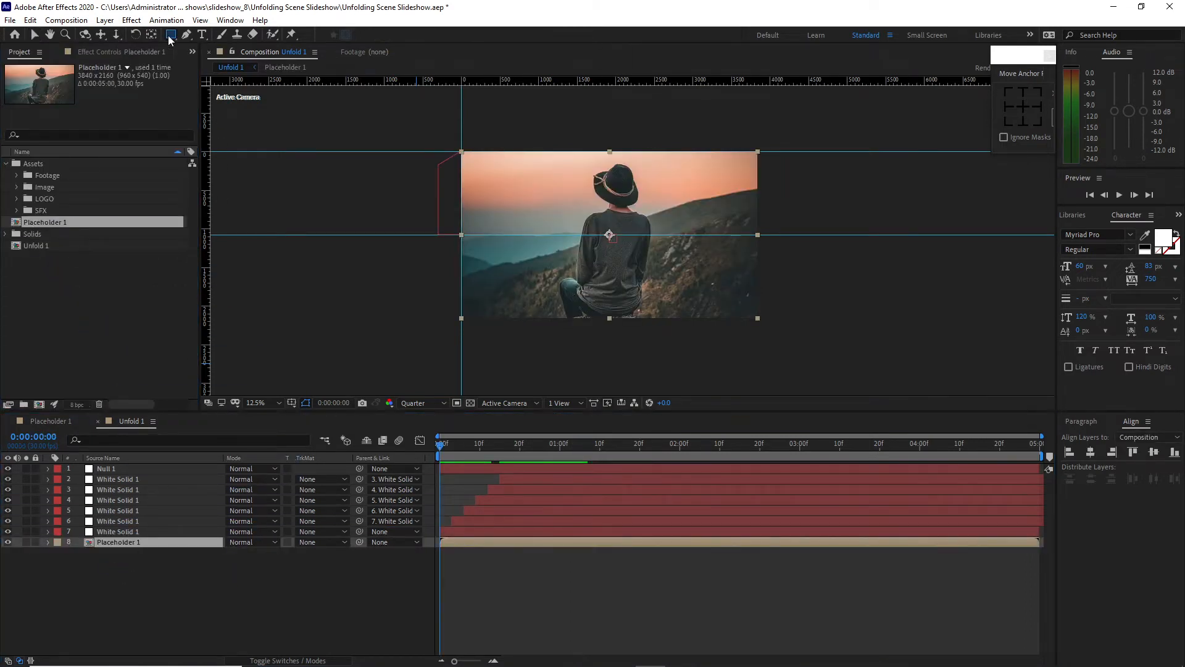
double_click(171, 36)
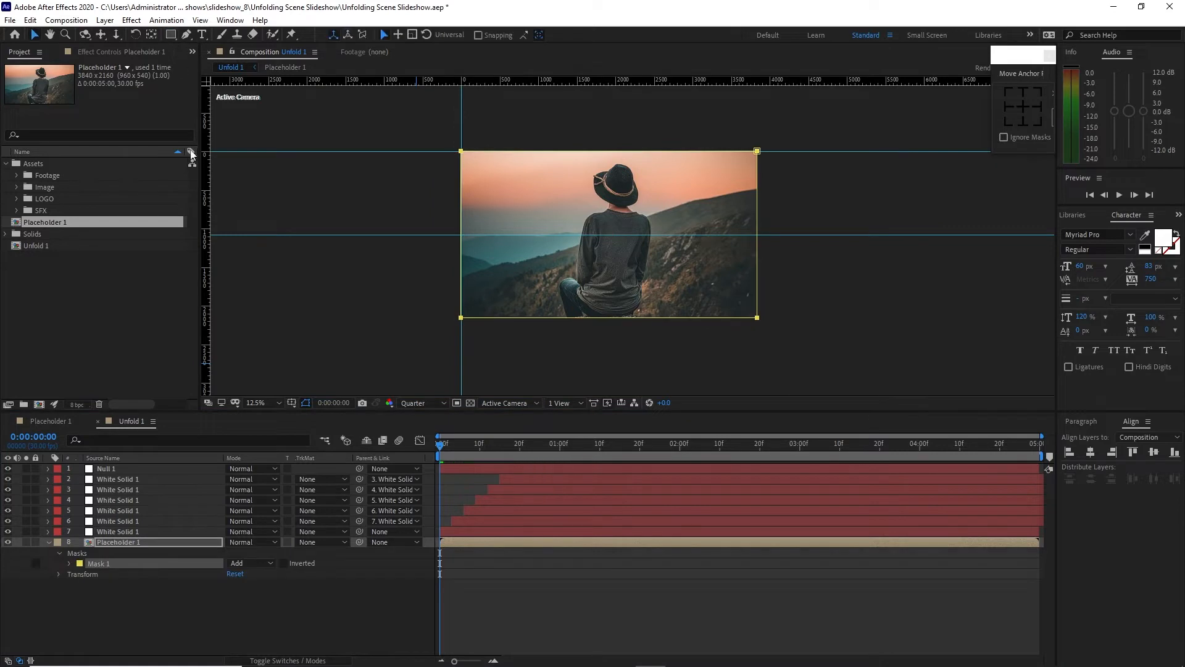
Apply the Fill effect to the Placeholder 1 layer and set its color to white (FFFFFF)
left_click(136, 23)
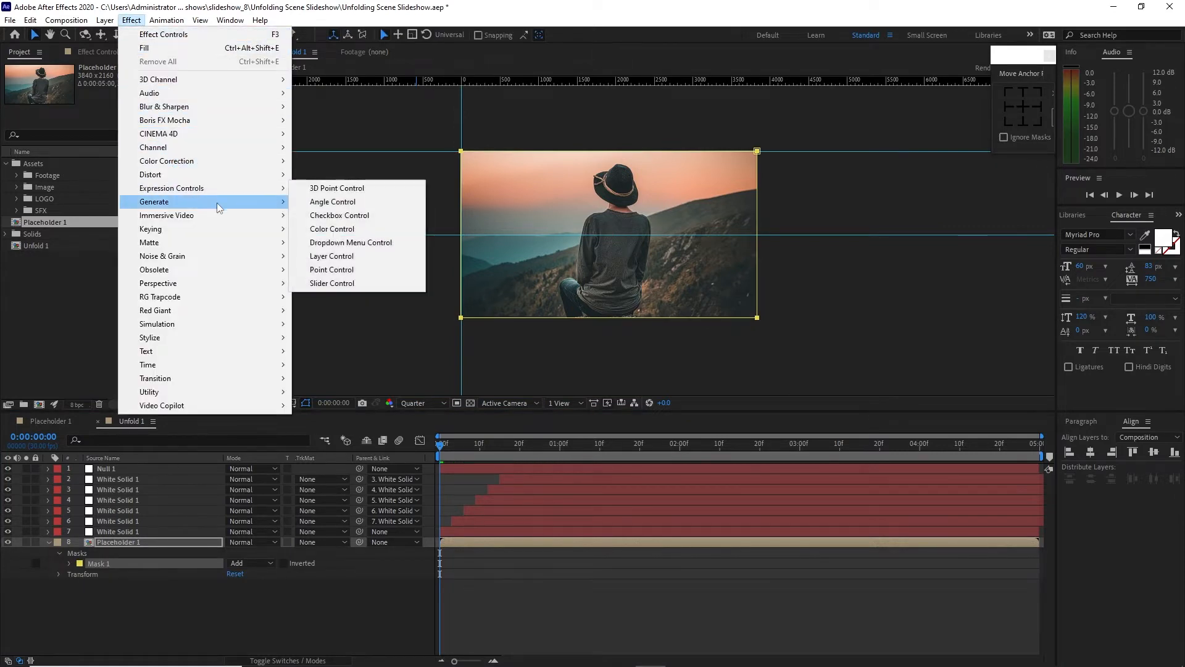
mouse_move(217, 208)
left_click(342, 404)
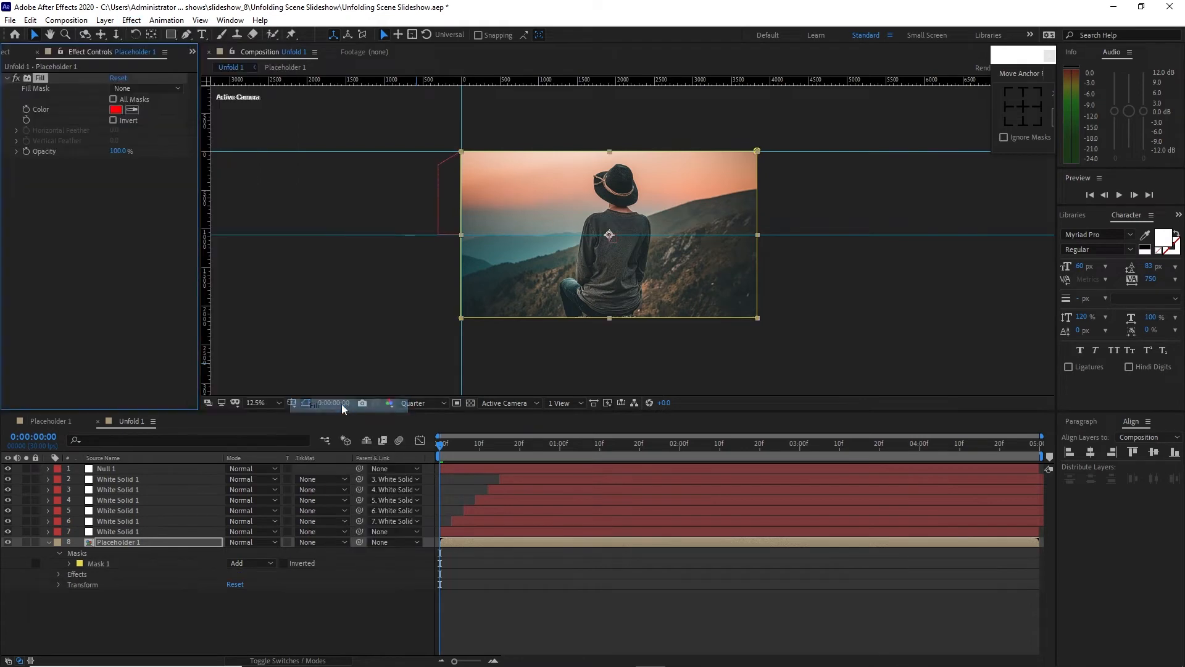
left_click(116, 110)
left_click(122, 134)
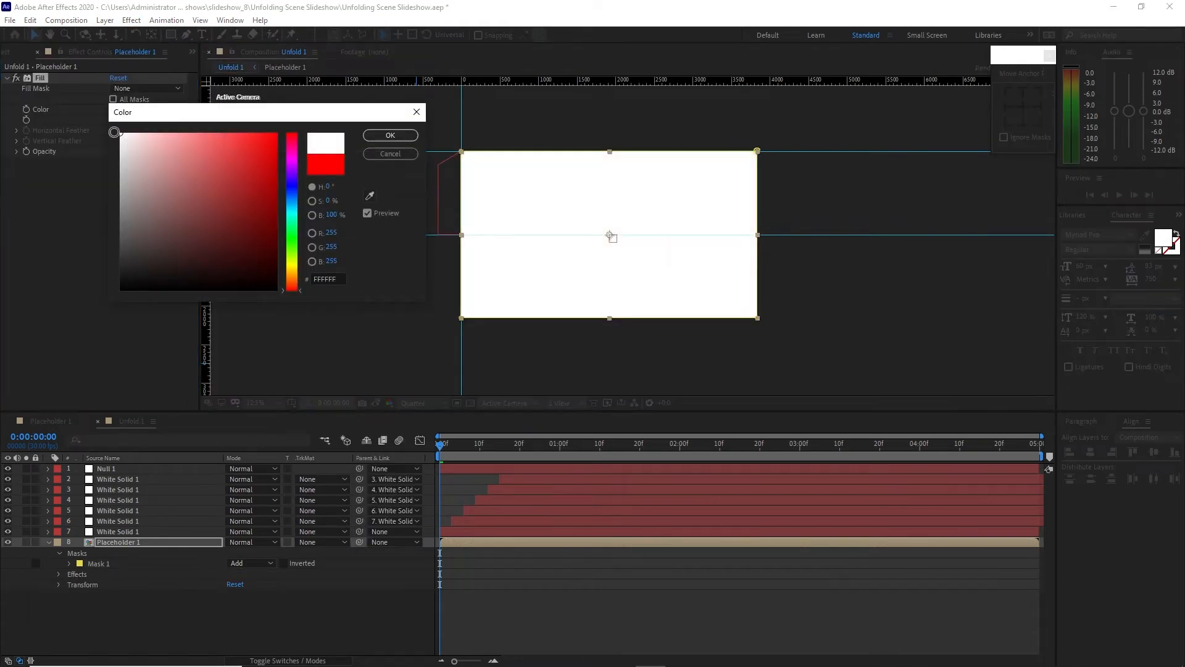
left_click(385, 136)
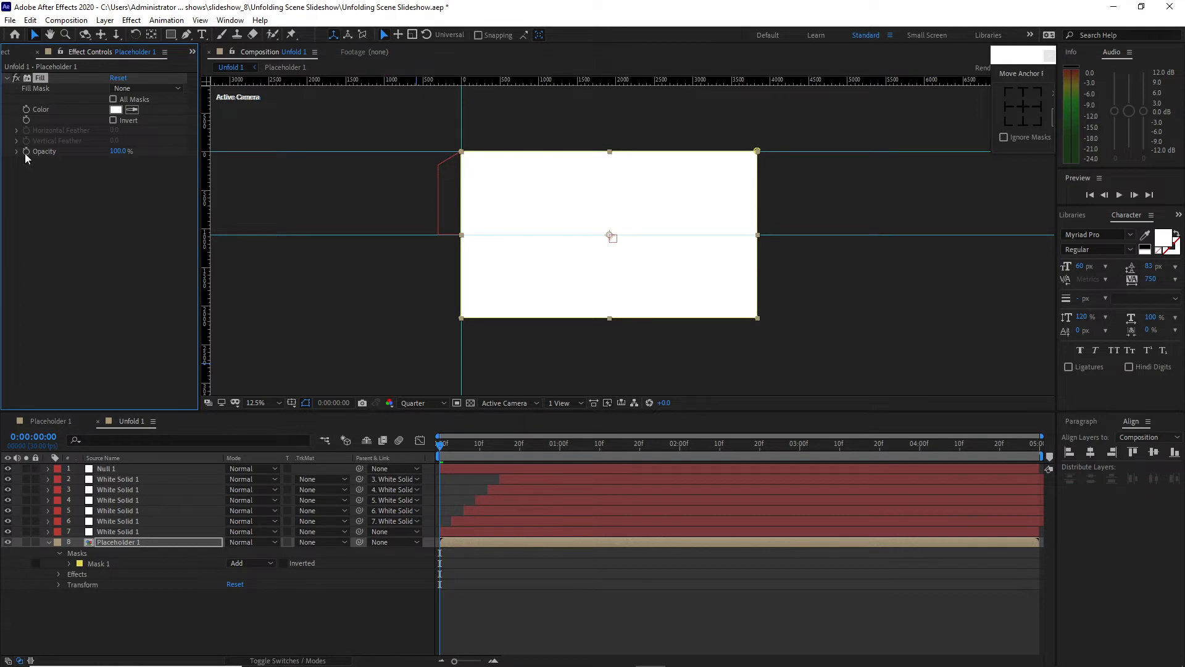
Animate the Fill opacity on Placeholder 1 from 80% at frame 0 to 0% at frame 10
left_click(119, 151)
type("80")
left_click(481, 454)
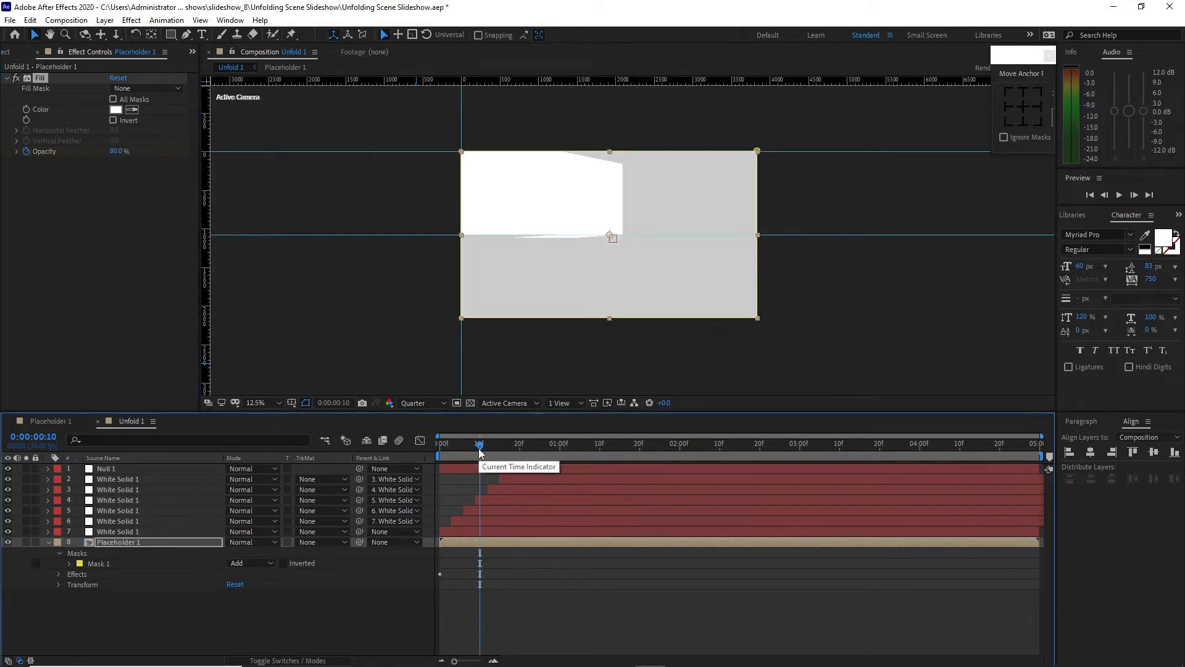
left_click(115, 152)
type("0")
key("Return")
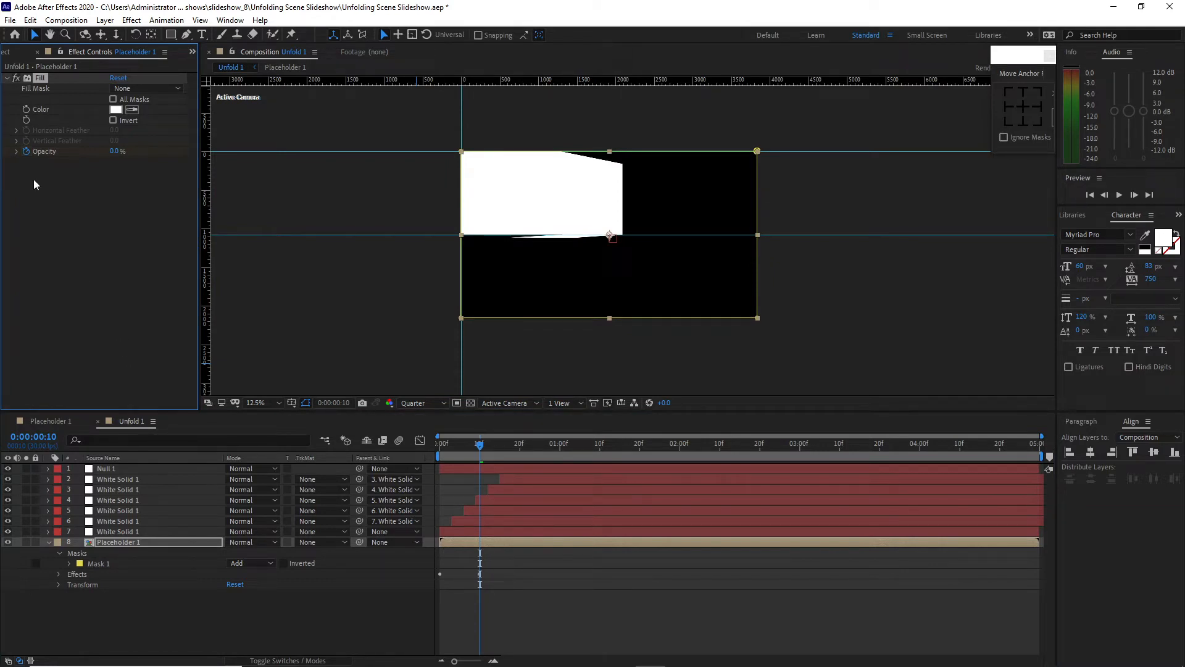
Add an expression to the Fill opacity, using the OPACITY code copied from the Unfolding Expressions file in Notepad
left_click(27, 151, "alt")
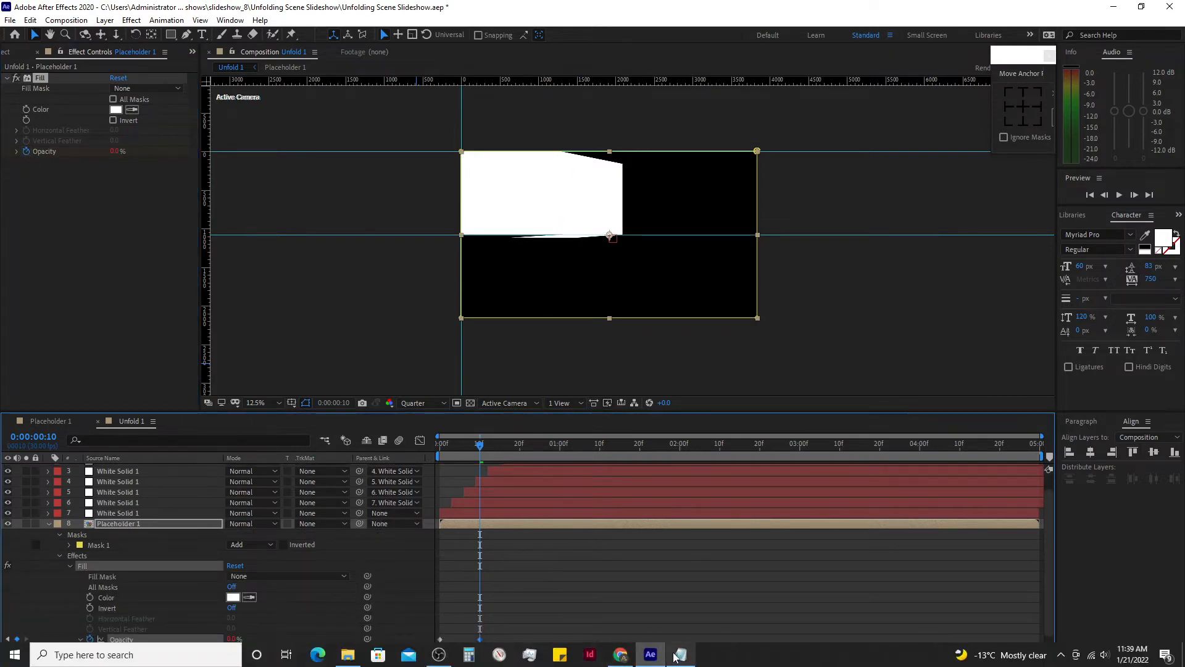
left_click(681, 656)
right_click(373, 374)
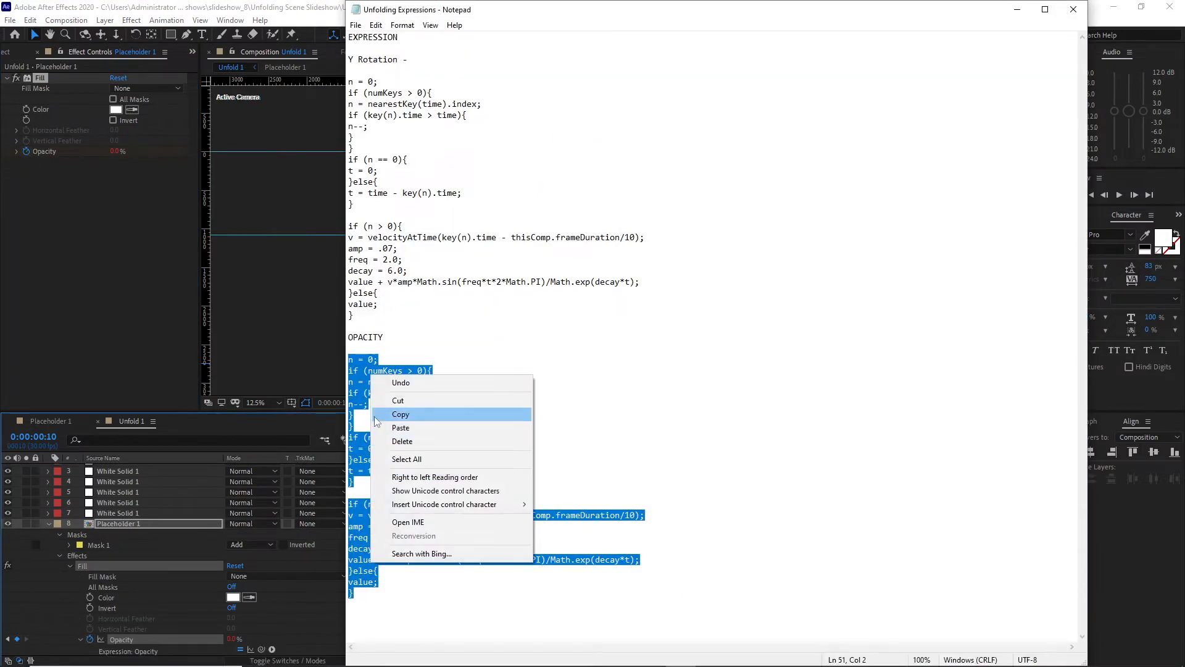
left_click(400, 415)
key("alt+Tab")
right_click(535, 613)
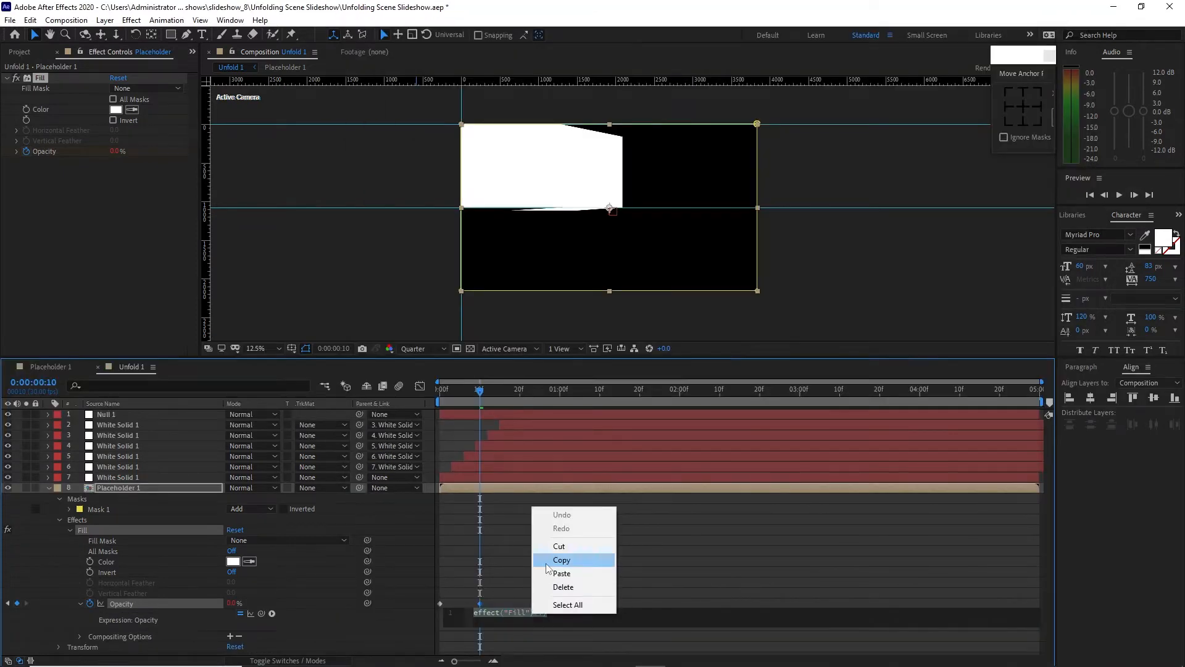
left_click(558, 574)
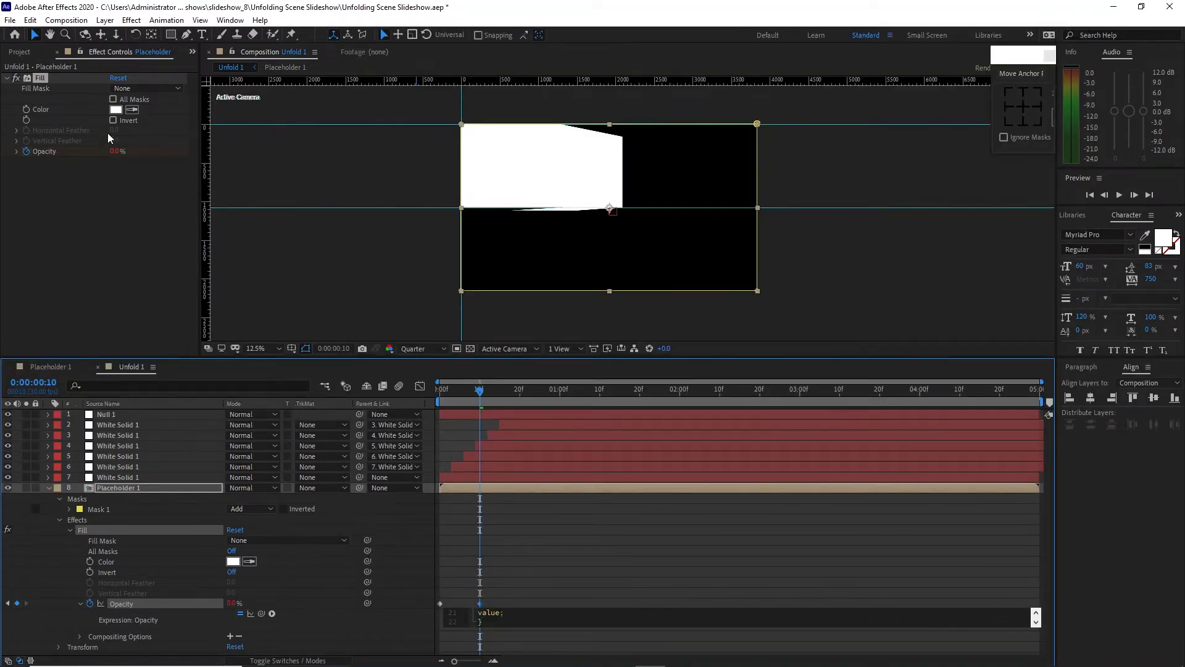
Make the Fill effect apply to all masks and collapse the expanded properties of Placeholder 1
left_click(112, 100)
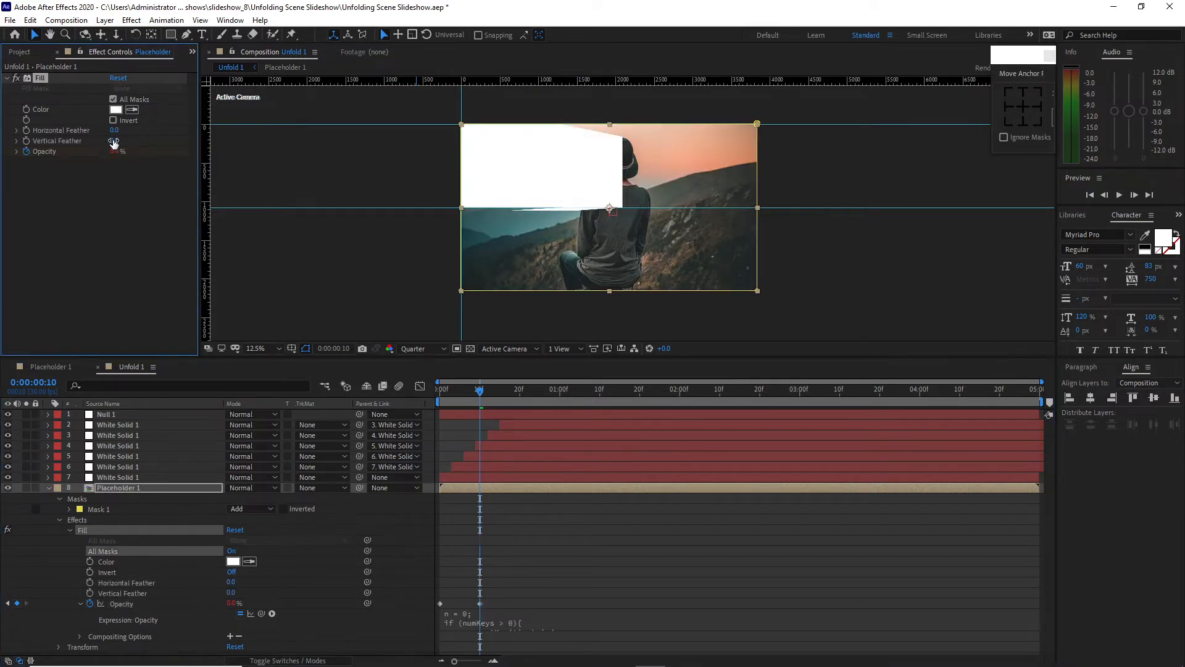
left_click(59, 520)
left_click(57, 498)
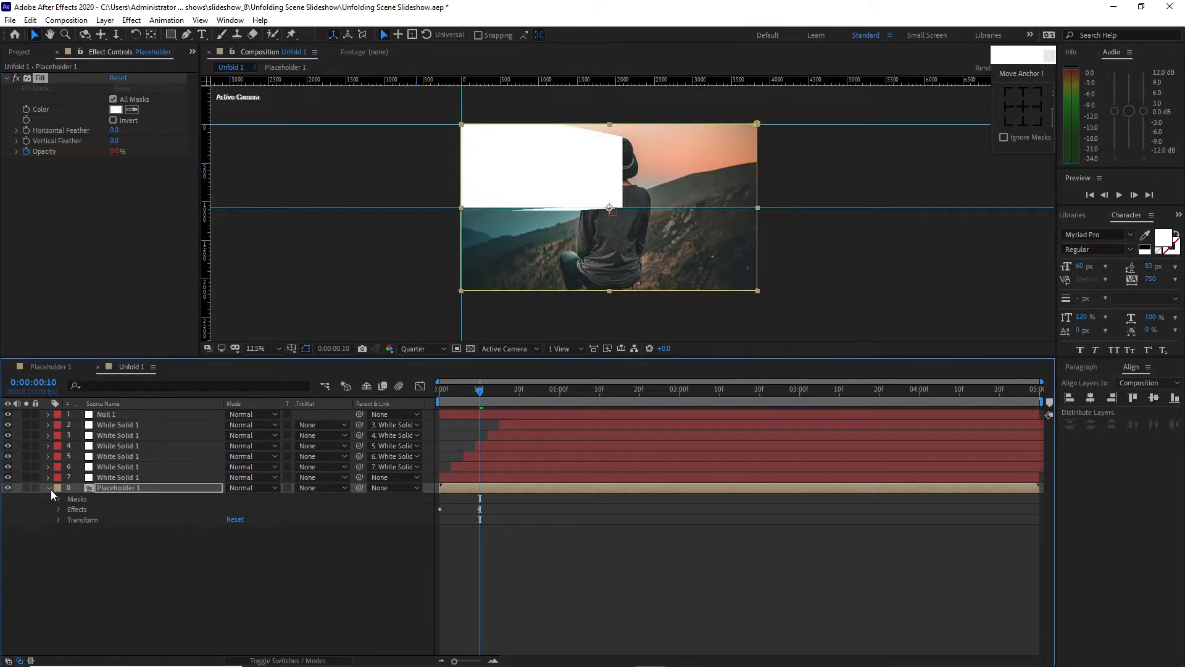
left_click(50, 488)
Set Placeholder 1 to use the first white panel as its alpha matte and parent it to Null 1
left_click(319, 487)
left_click(323, 516)
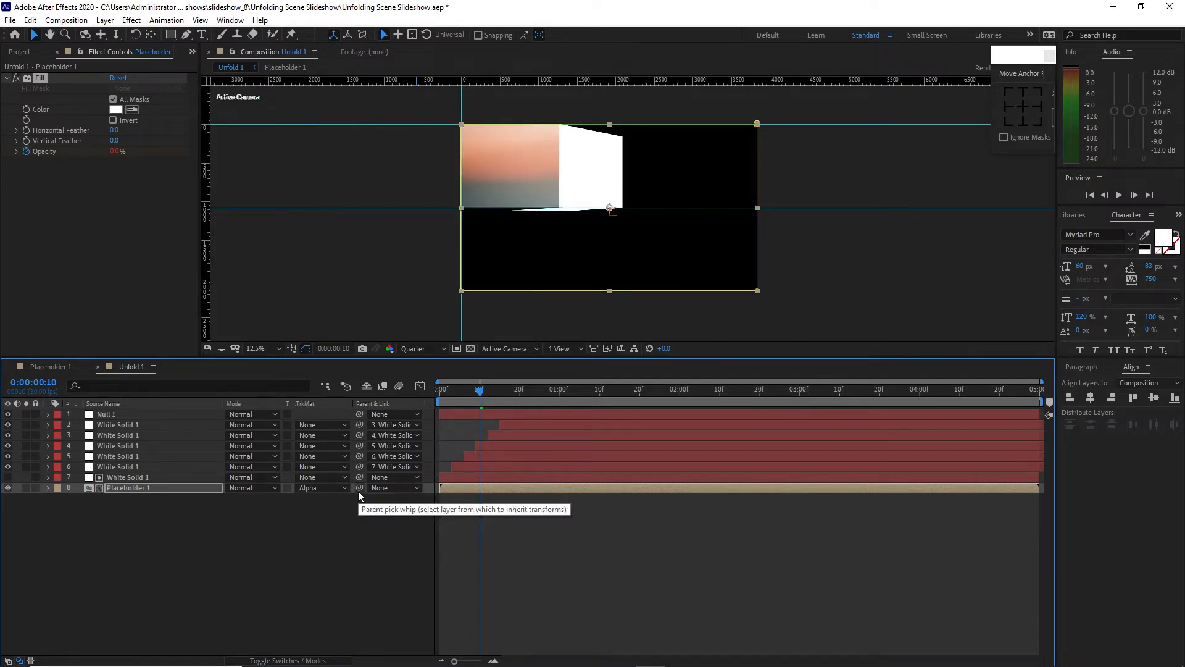
left_click_drag(358, 491, 132, 417)
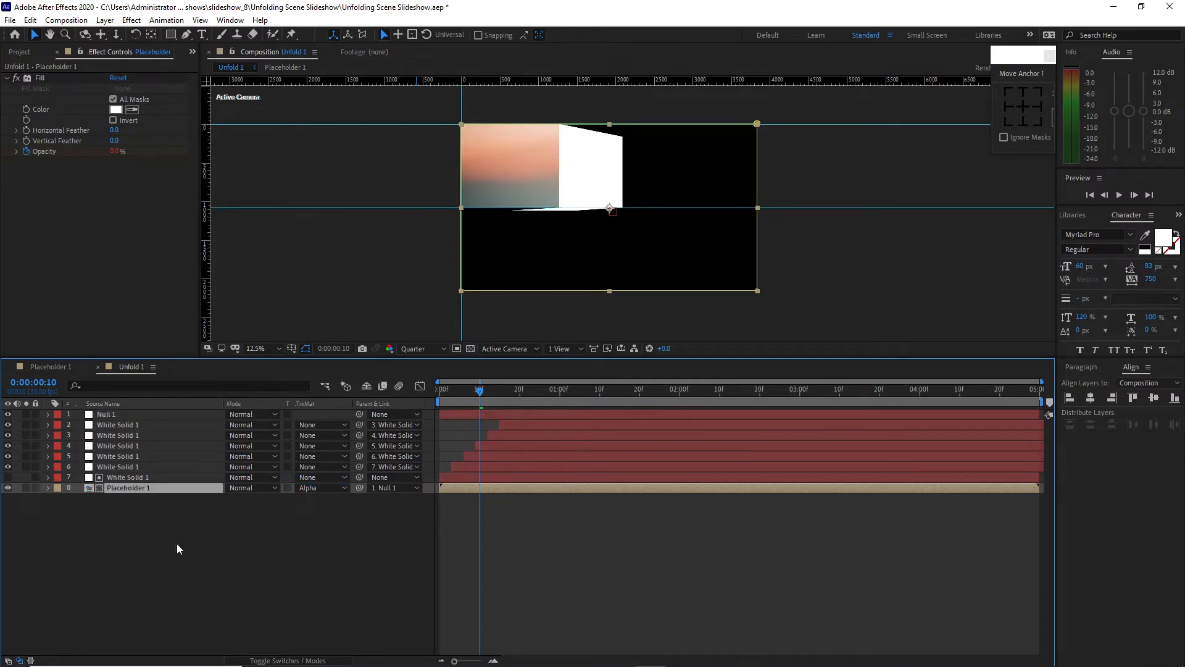
Duplicate Placeholder 1 to directly beneath the second panel layer and remove the copy's track matte
key("ctrl+d")
left_click(321, 477)
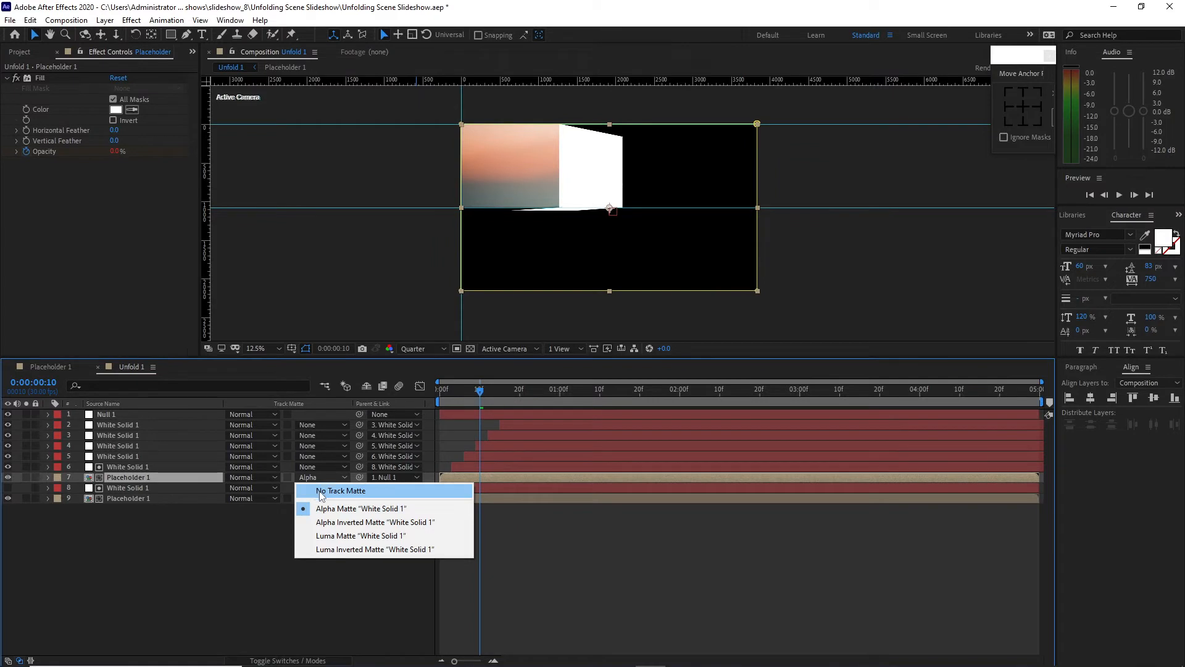
left_click(321, 492)
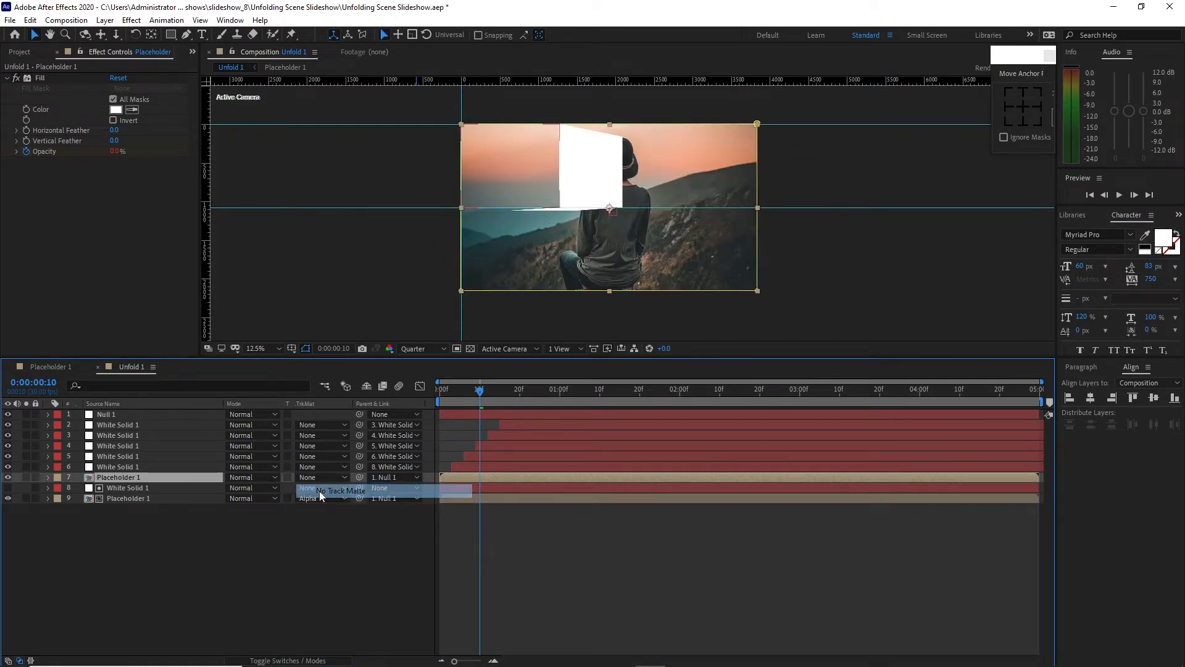
Shift the placeholder copy's Fill opacity keyframes to start at frame 3, in line with the second panel's Y Rotation keyframes
left_click(76, 466)
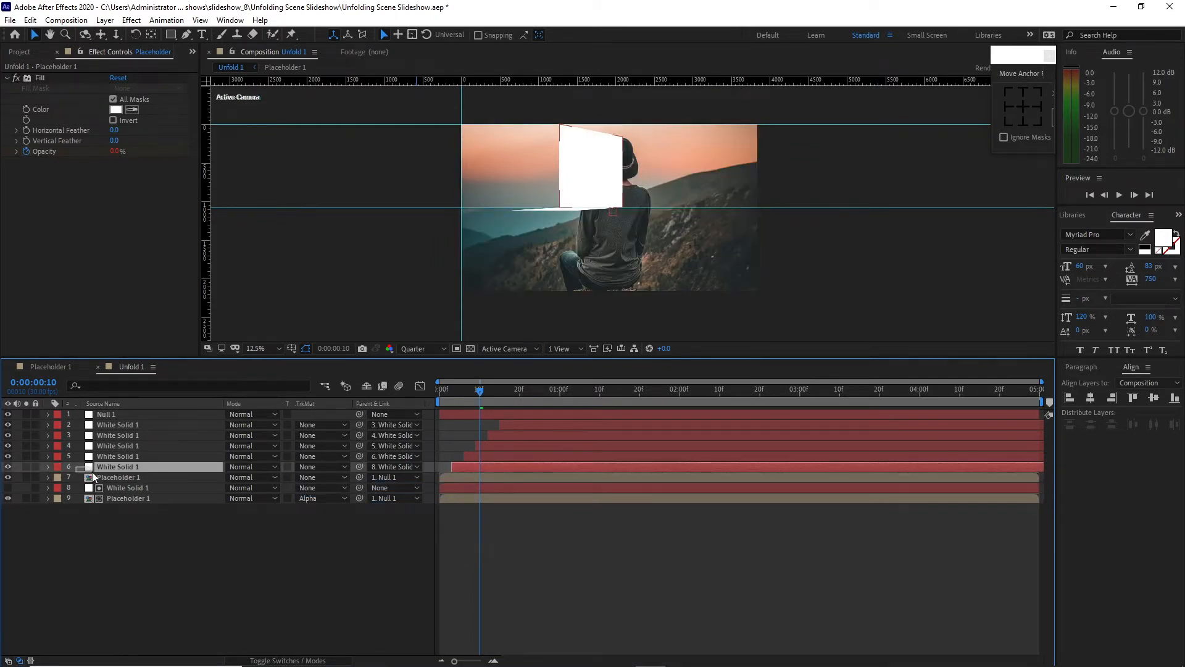
left_click(106, 479, "shift")
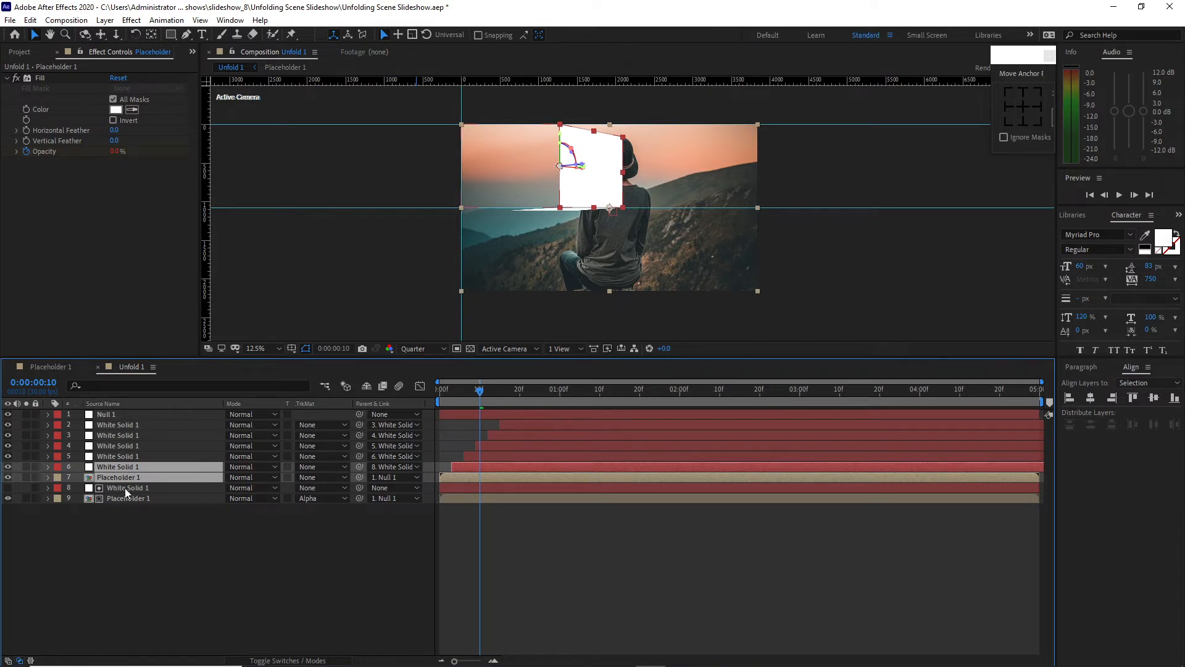
key("u")
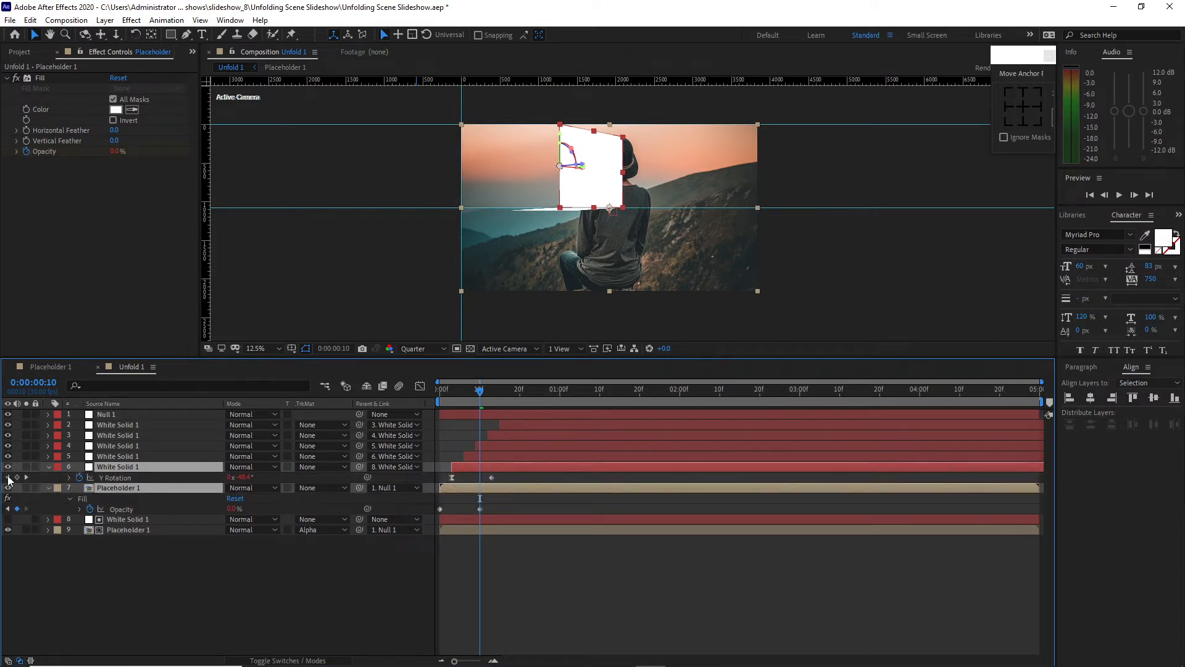
left_click(8, 477)
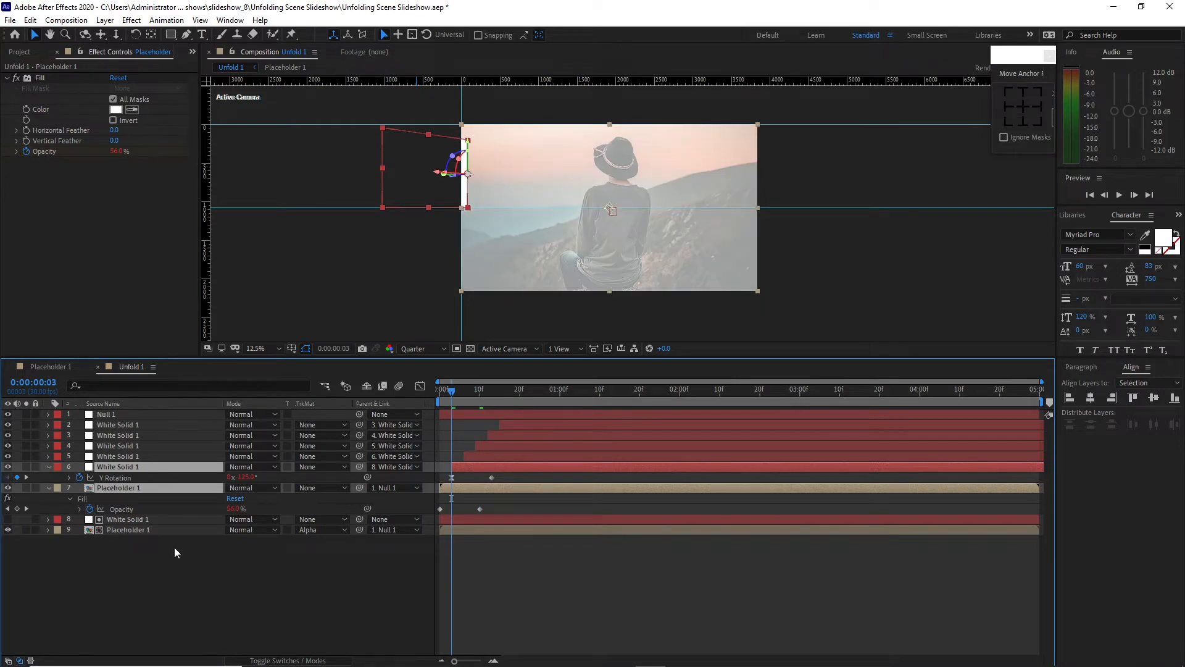
mouse_move(498, 509)
left_mouse_down()
mouse_move(428, 512)
mouse_move(492, 510)
left_mouse_up()
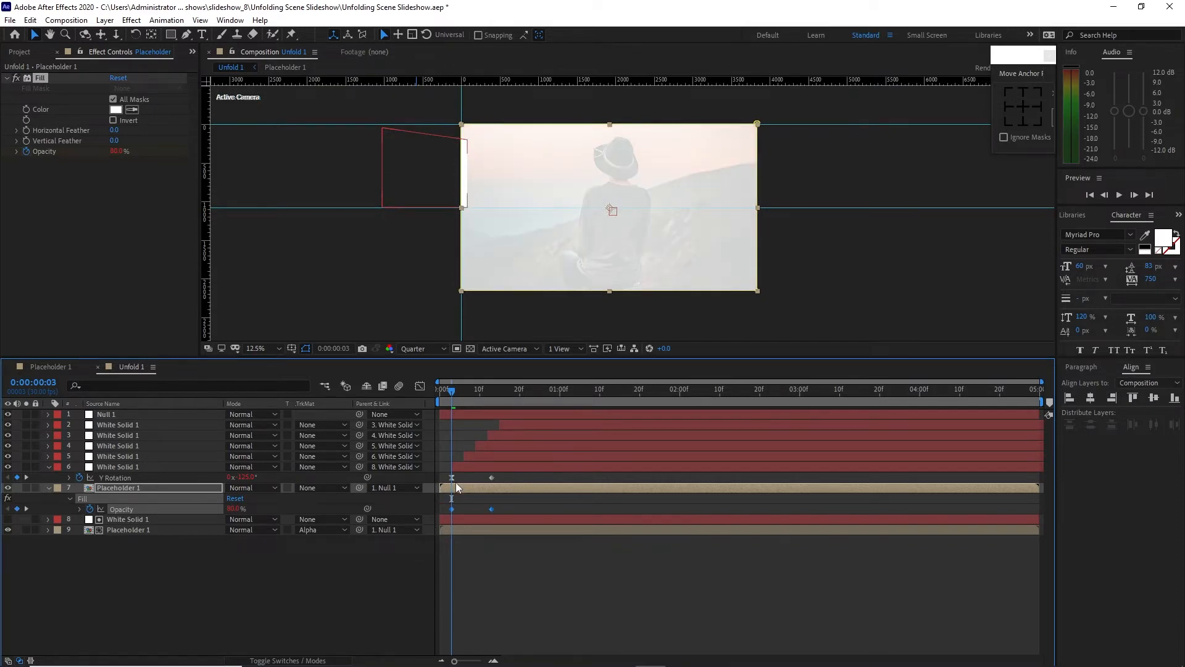
Set the placeholder copy to use the second panel as its alpha matte and check the unfolding up to frame 13
left_click(322, 488)
left_click(341, 520)
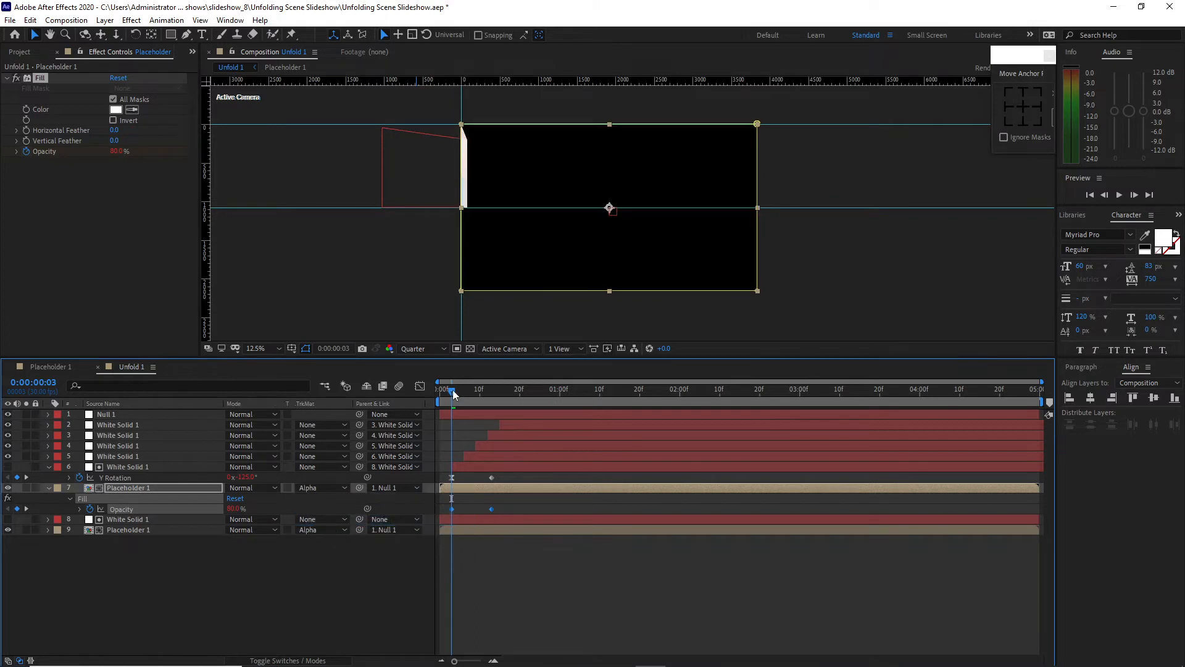
left_click_drag(454, 395, 493, 397)
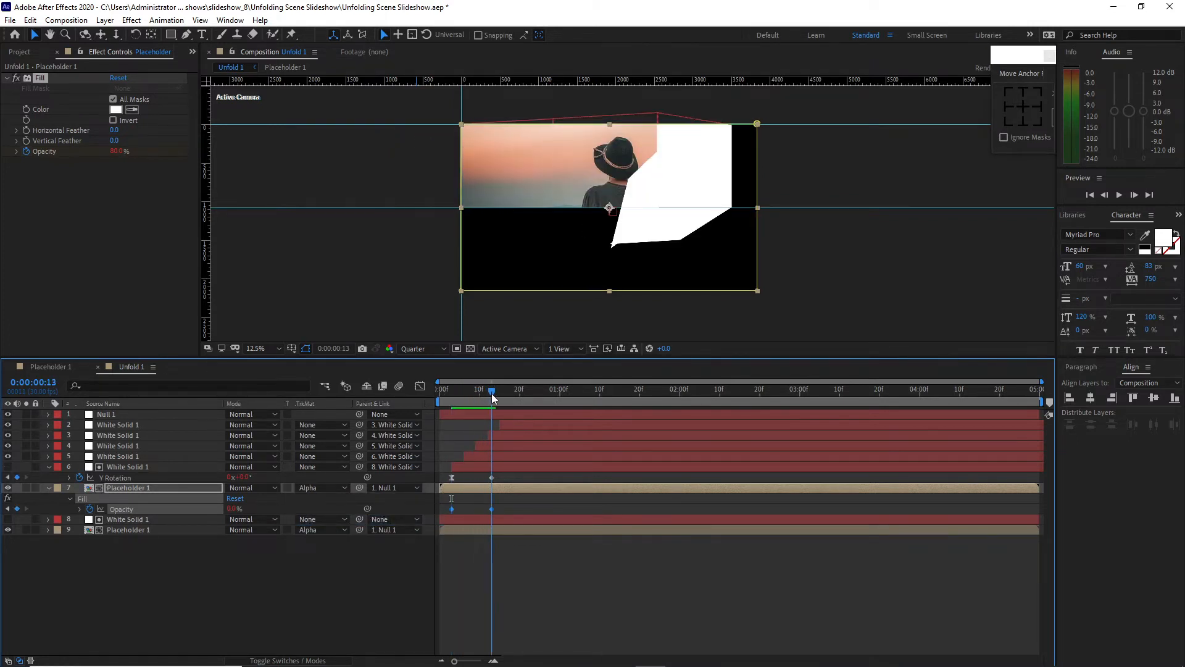
Duplicate the second placeholder layer to directly beneath the third panel and clear the new copy's track matte
left_click(172, 488)
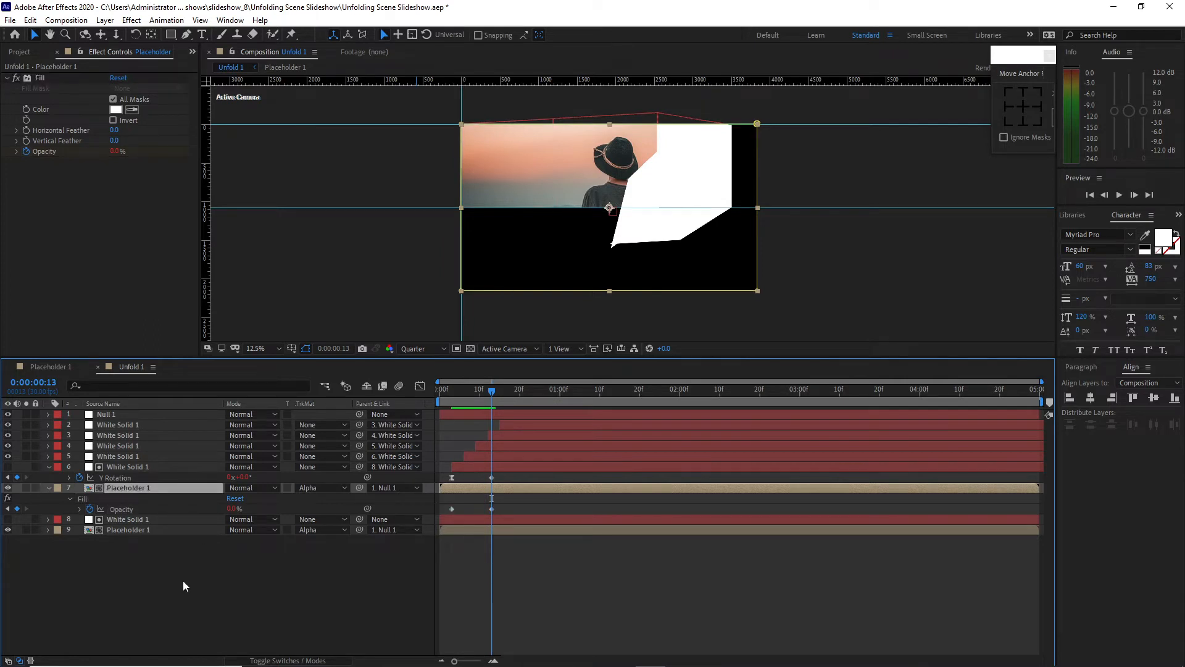
key("ctrl+d")
key("ctrl+bracketright")
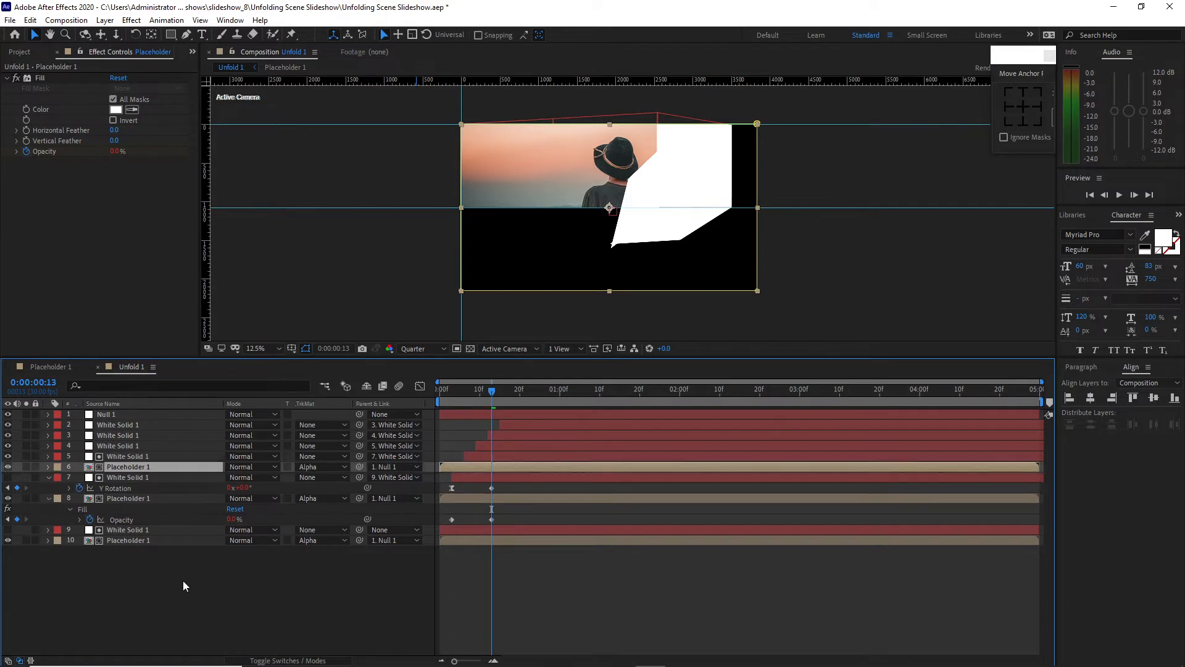
left_click(343, 468)
left_click(341, 481)
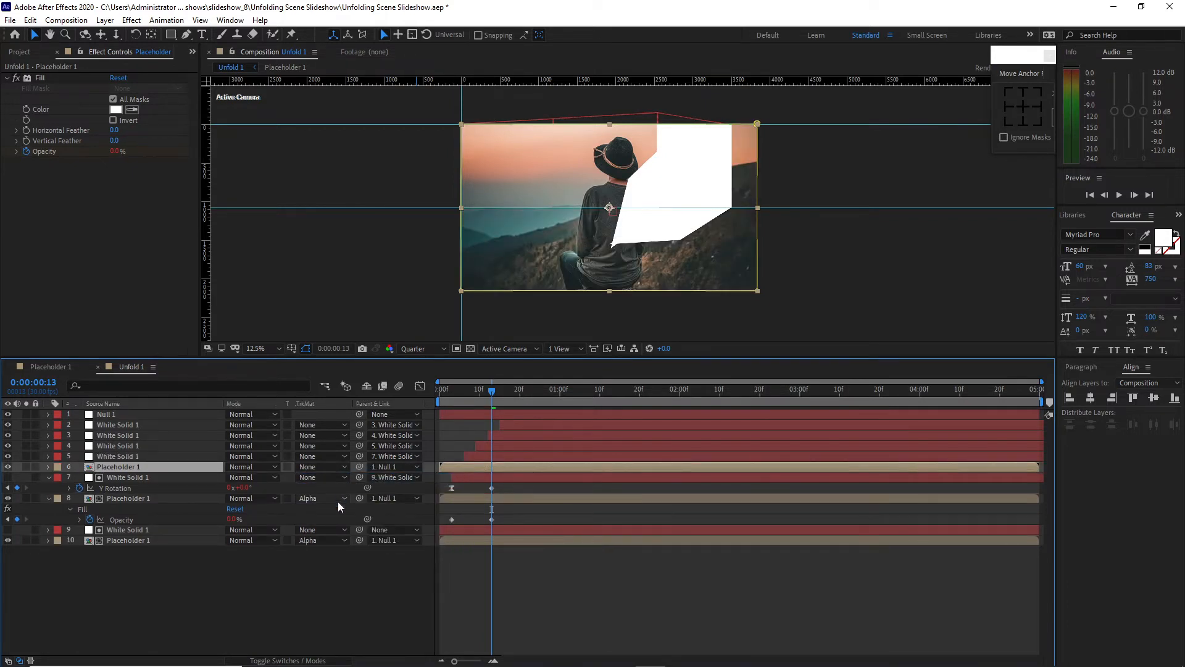
Shift the third placeholder's Fill opacity keyframes to start at frame 6, in line with the third panel's Y Rotation keyframes
left_click(82, 457, "shift")
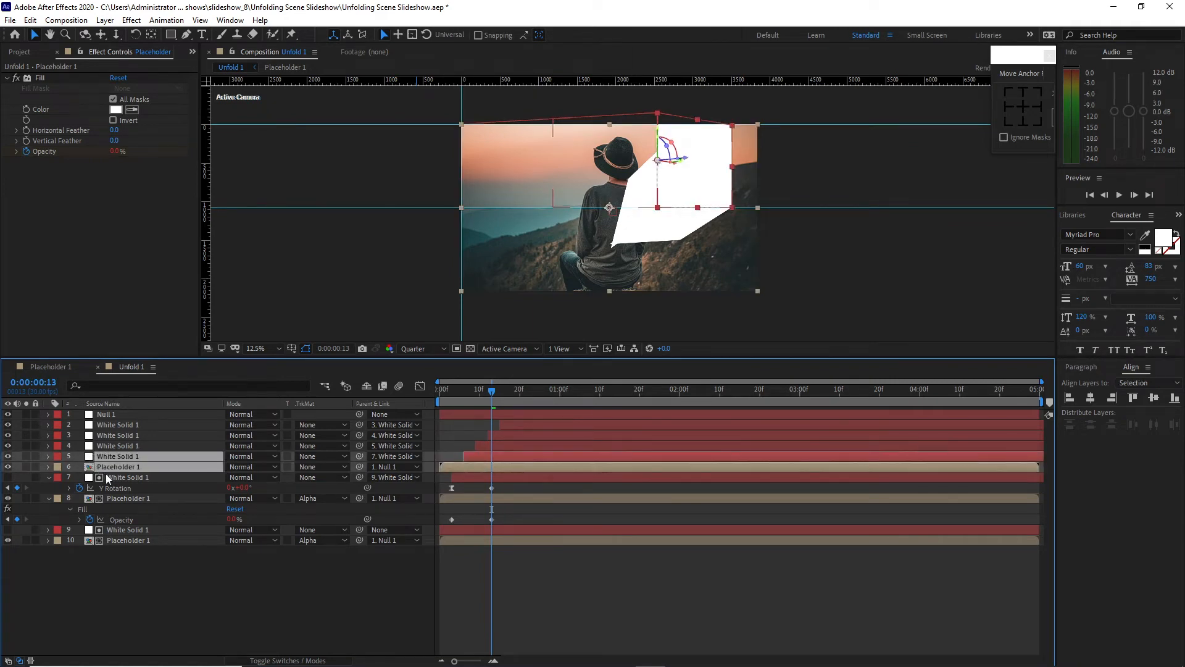
key("u")
key("j")
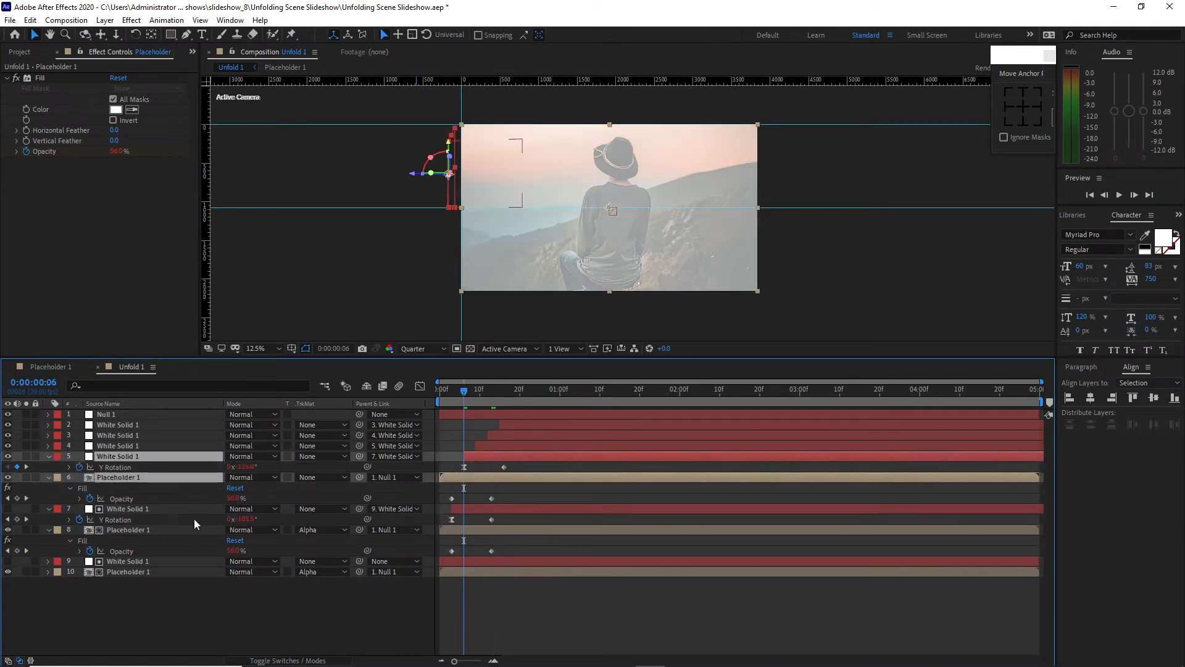
left_click_drag(509, 495, 464, 505)
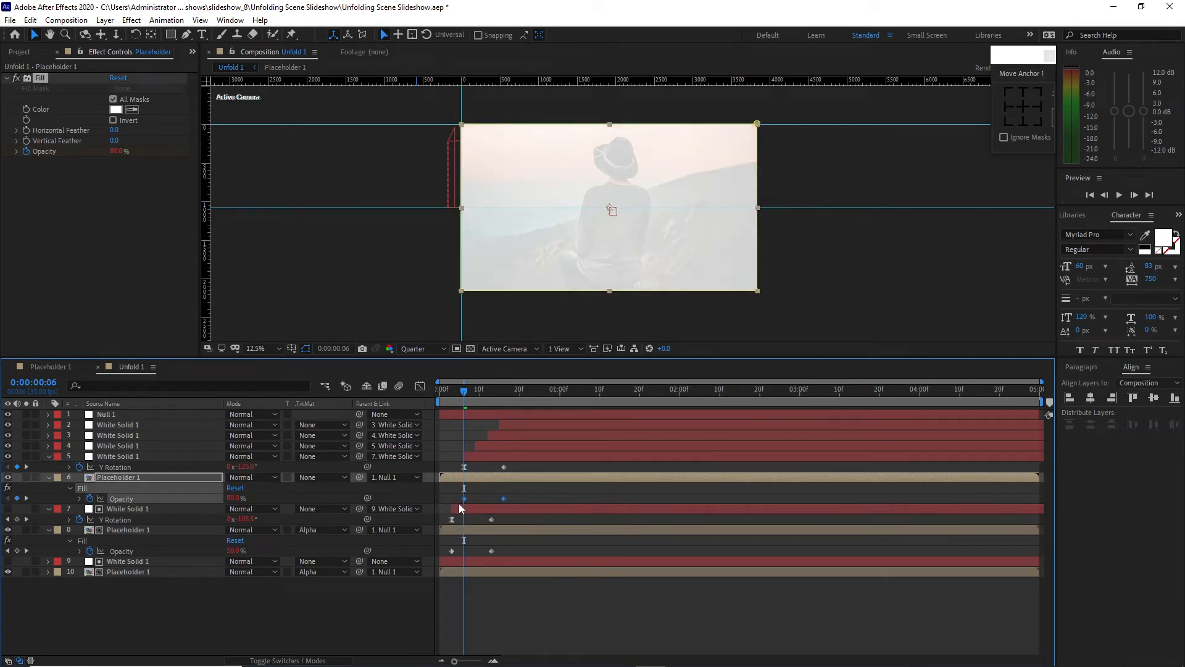
Duplicate the third placeholder layer to directly beneath the fourth panel and set the original to use the third panel as its alpha matte
mouse_move(465, 470)
left_click(49, 456)
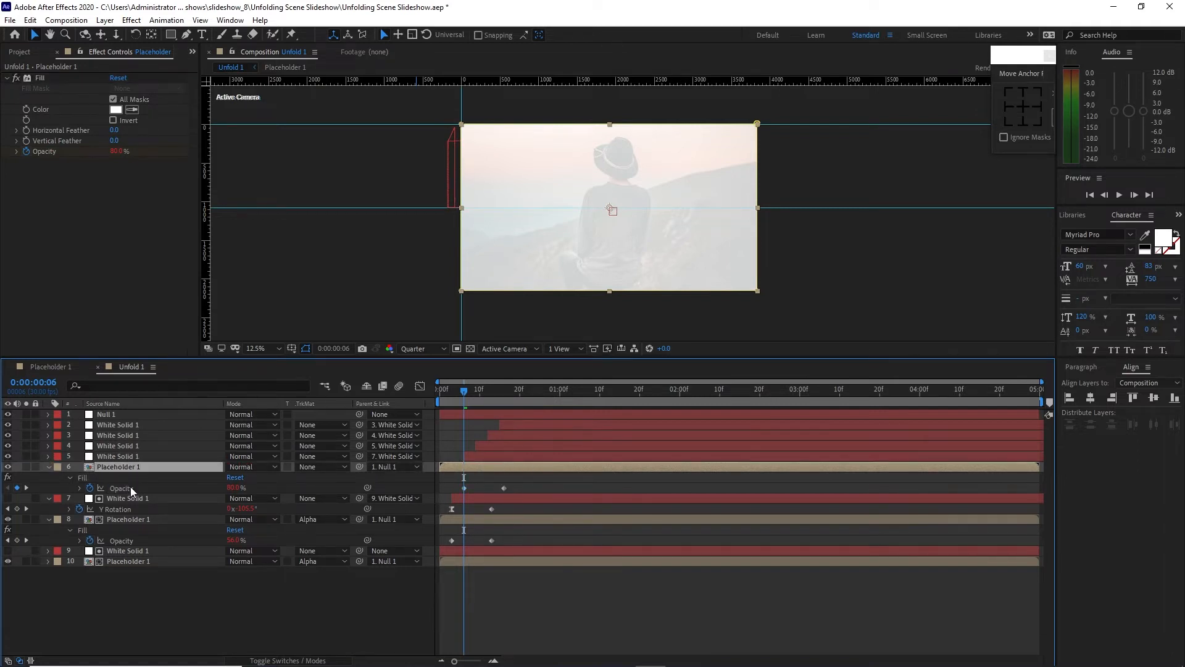
key("ctrl+d")
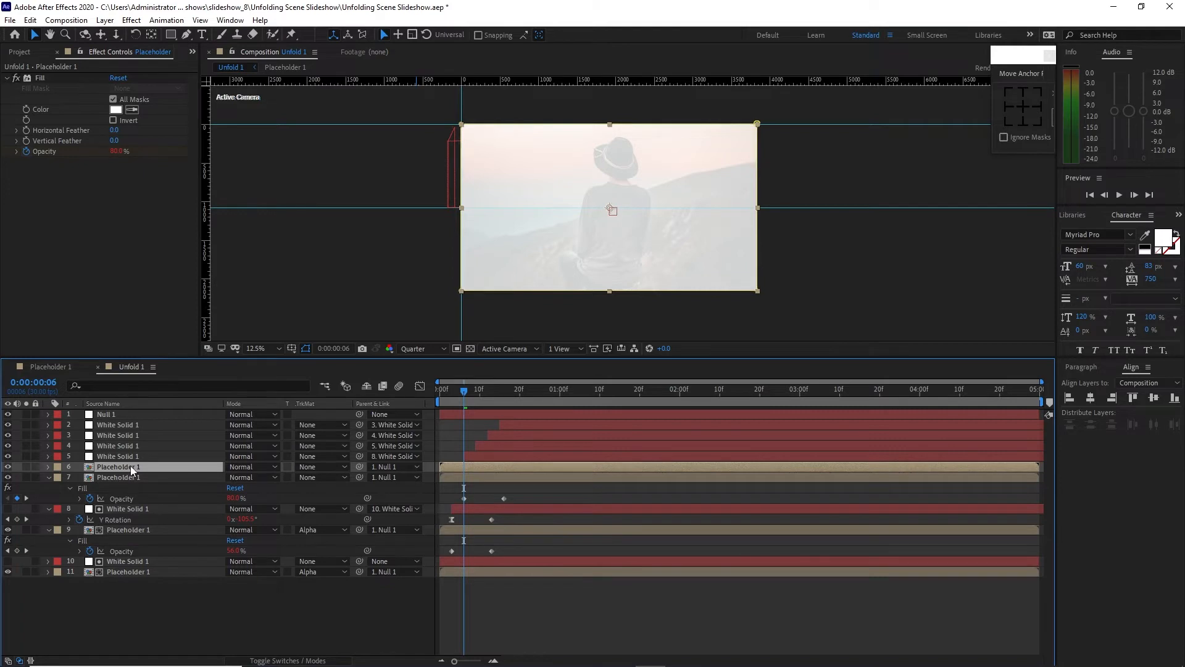
left_click_drag(131, 466, 128, 451)
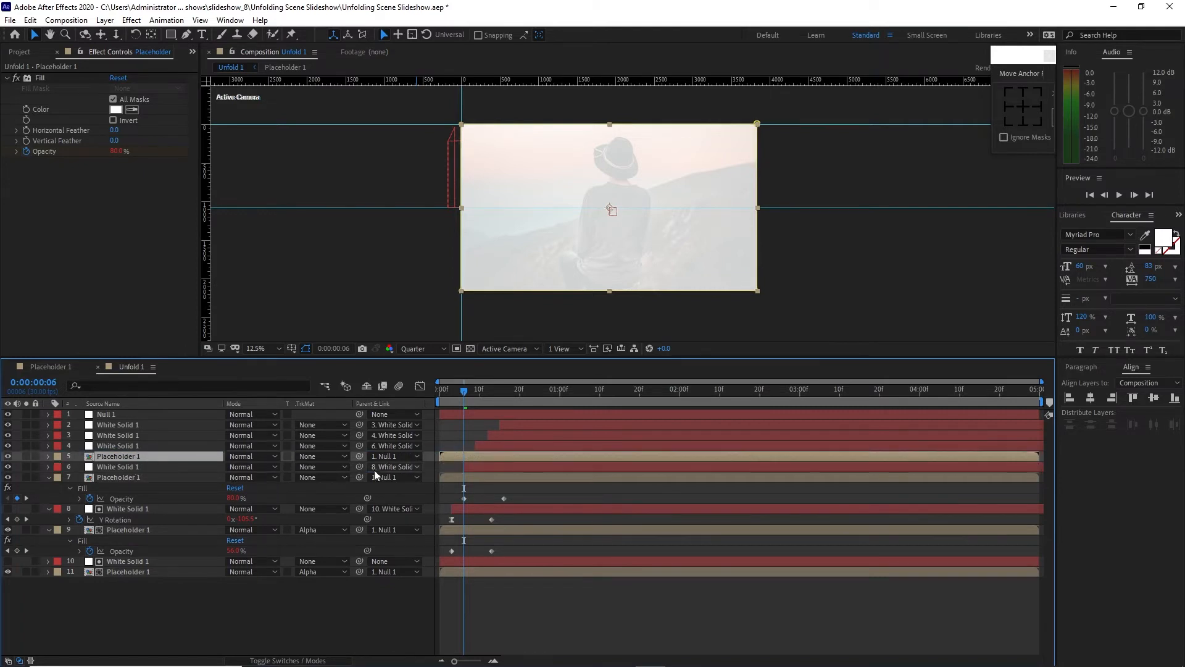
left_click(323, 477)
left_click(336, 510)
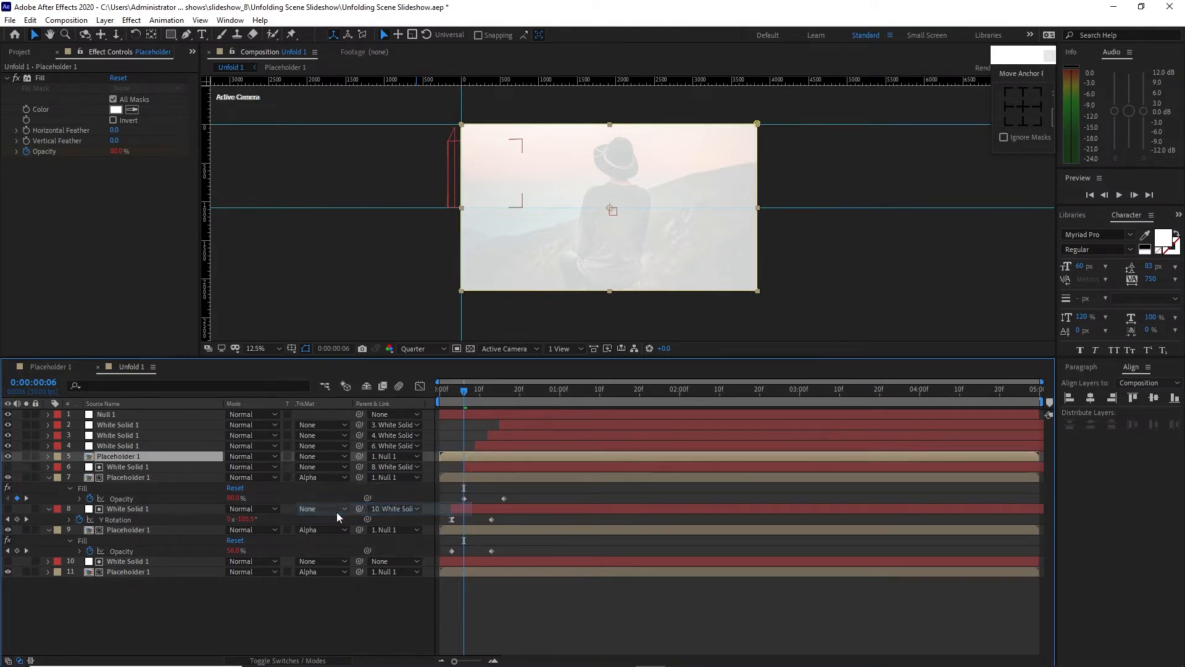
Shift the fourth placeholder's Fill opacity keyframes to start at frame 9, in line with the fourth panel's X Rotation keyframes
left_click(76, 446, "ctrl")
key("u")
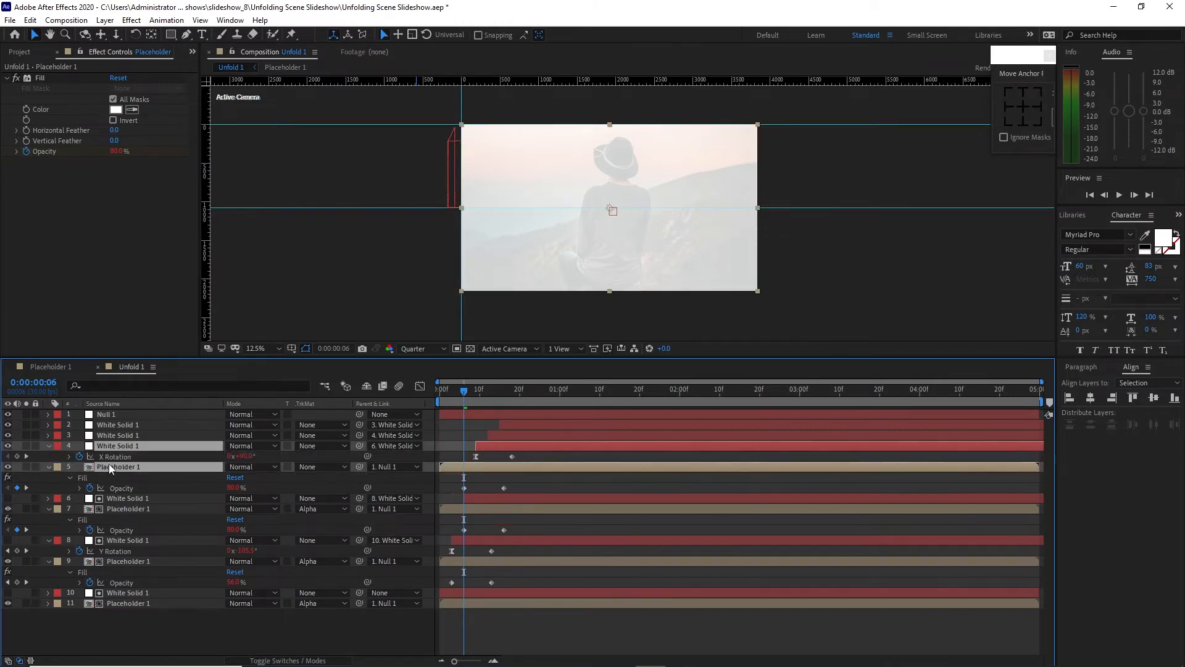
left_click(26, 456)
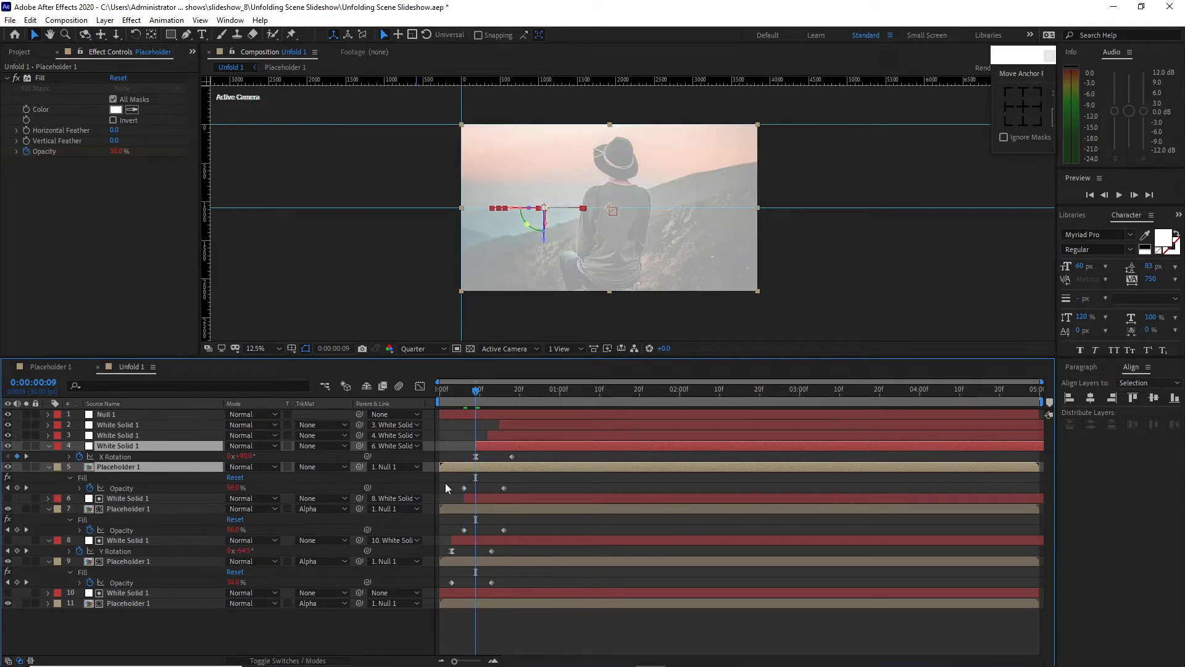
left_click_drag(445, 483, 516, 490)
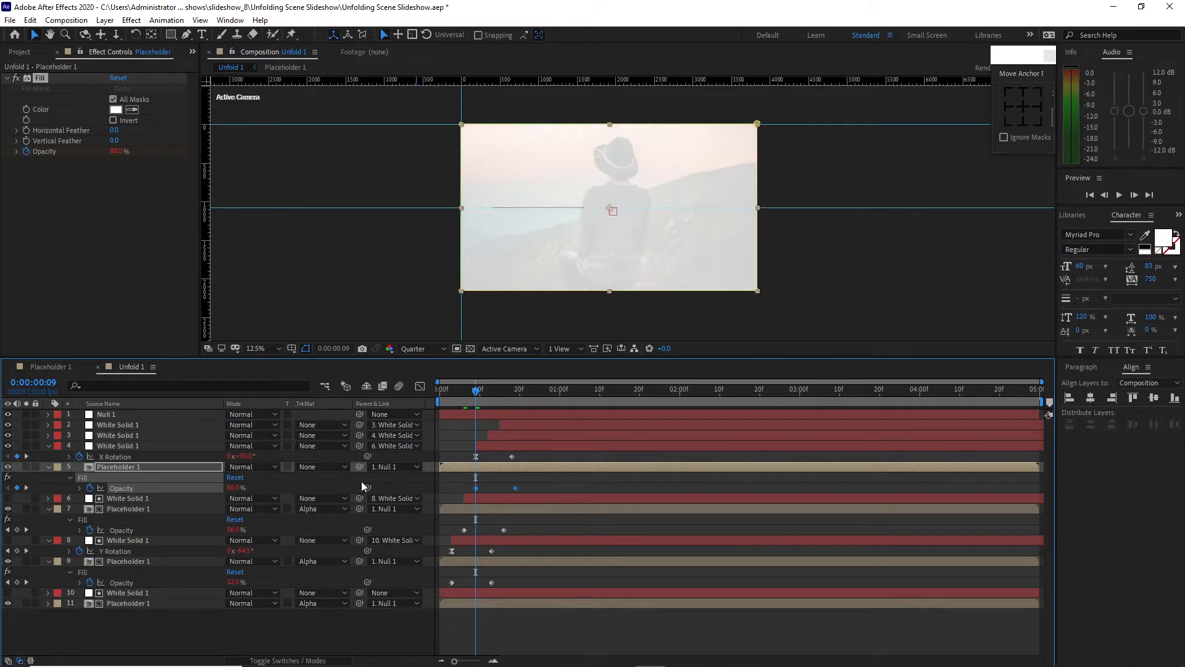
Set the fourth placeholder to use the fourth panel as its alpha matte and check the unfolding up to frame 18
left_click(319, 466)
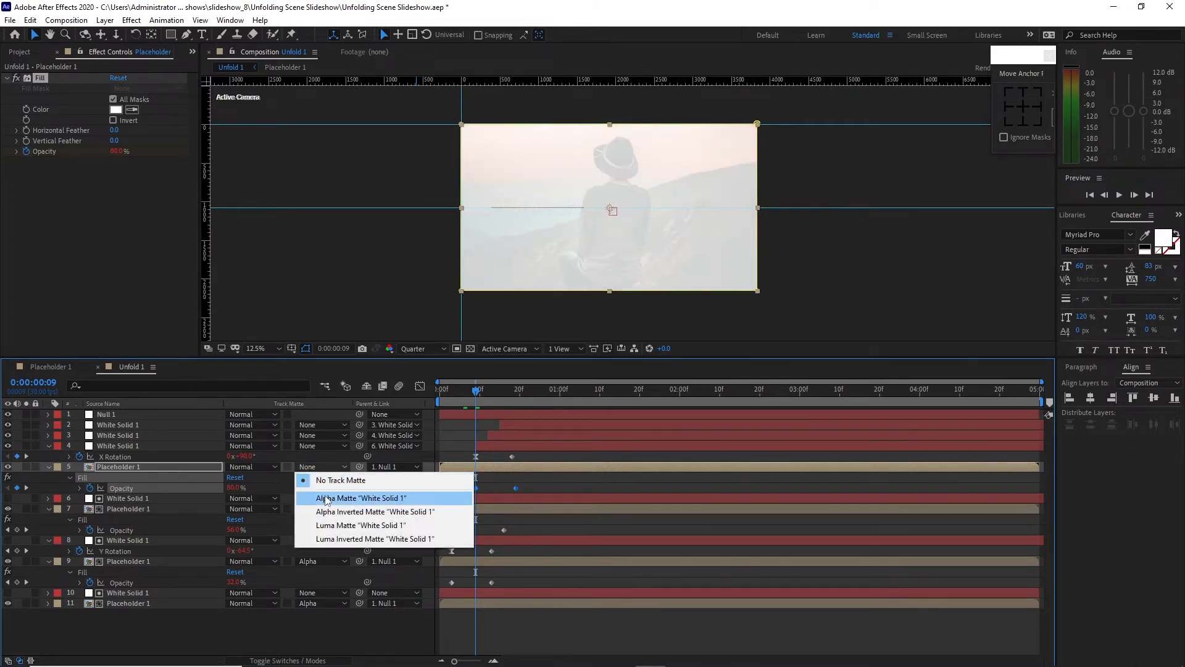
left_click(328, 498)
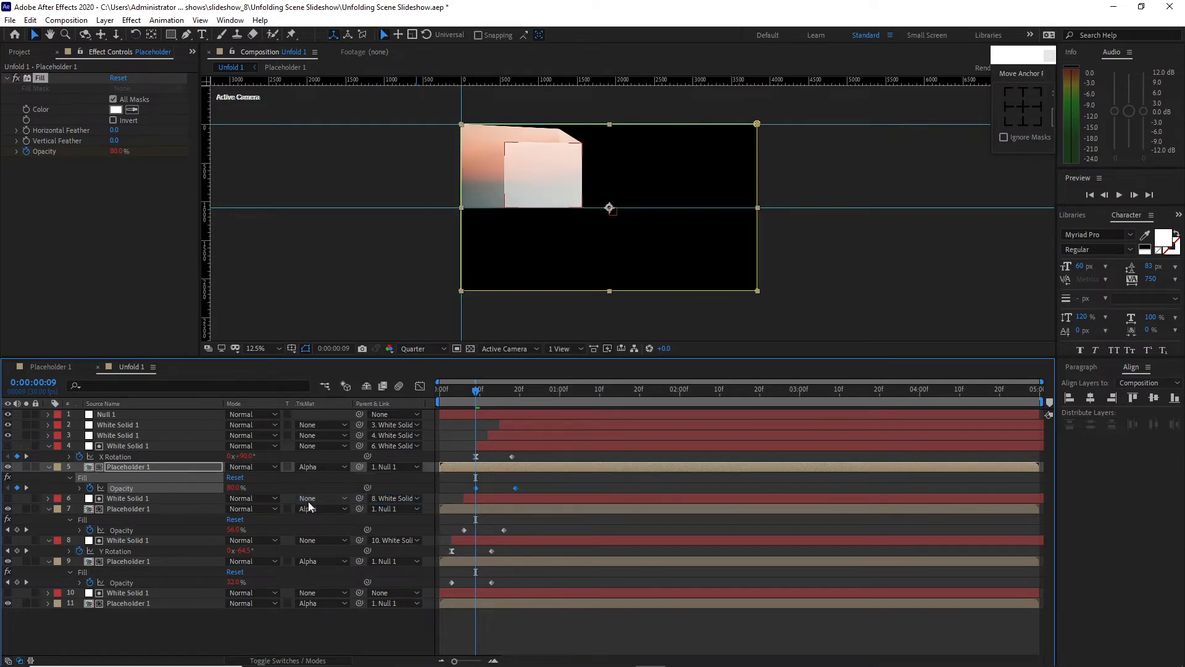
left_click_drag(473, 394, 509, 406)
Duplicate the fourth placeholder layer to directly beneath the fifth panel and clear the new copy's track matte
left_click(164, 469)
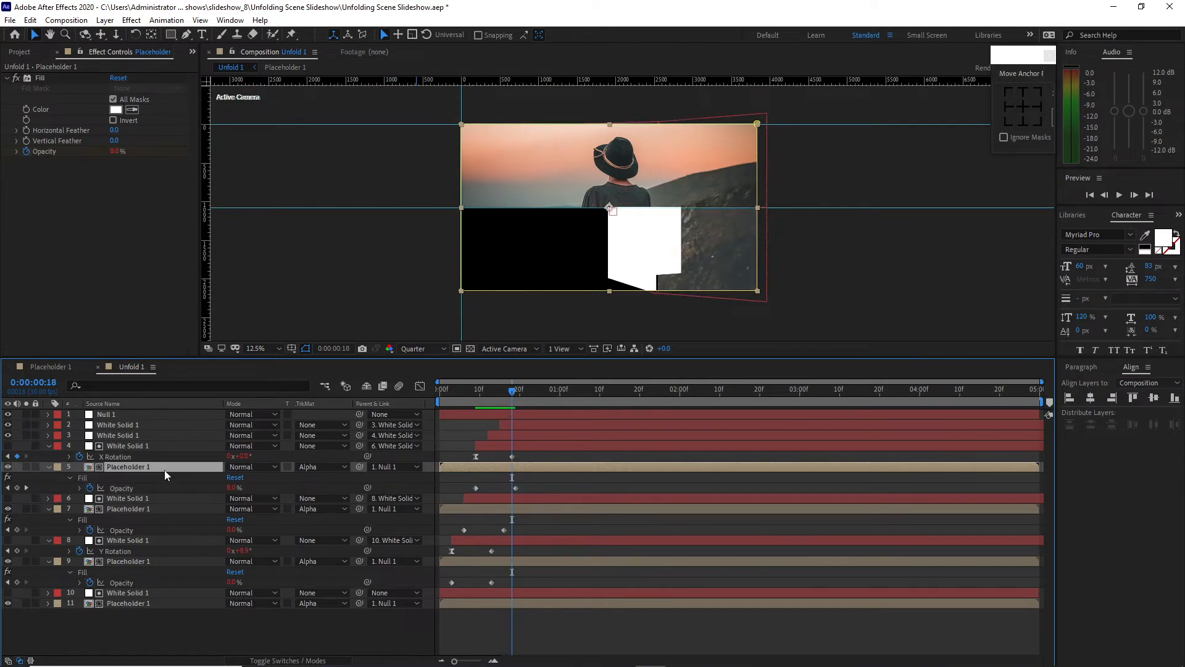
key("ctrl+d")
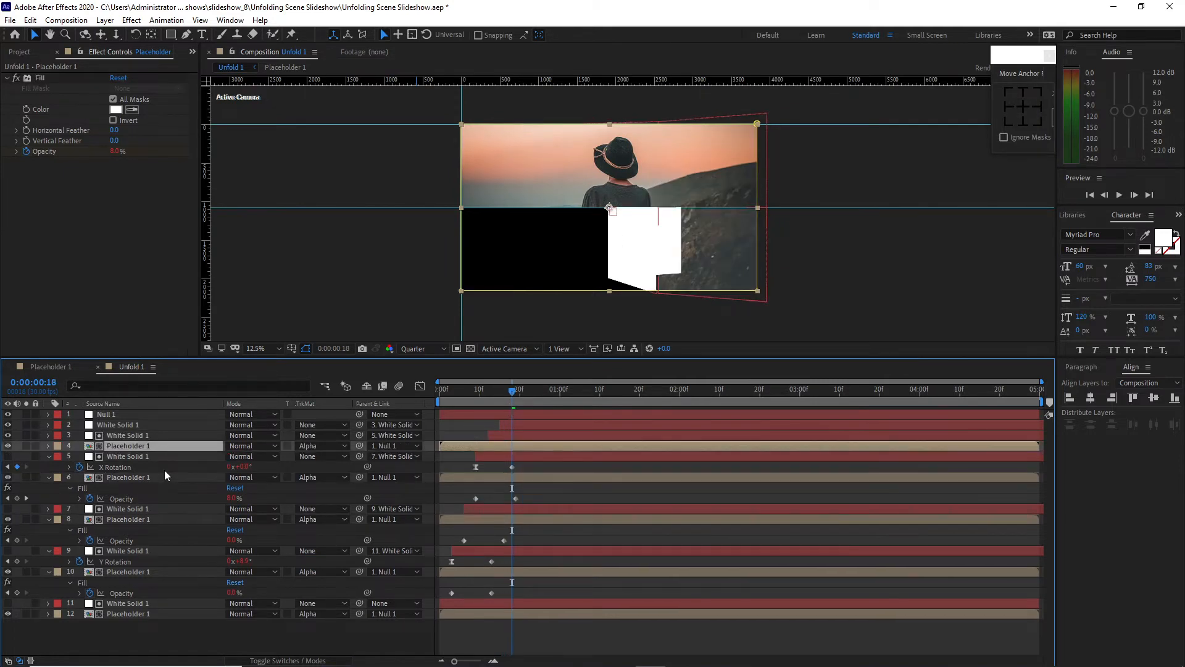
left_click(322, 446)
left_click(341, 460)
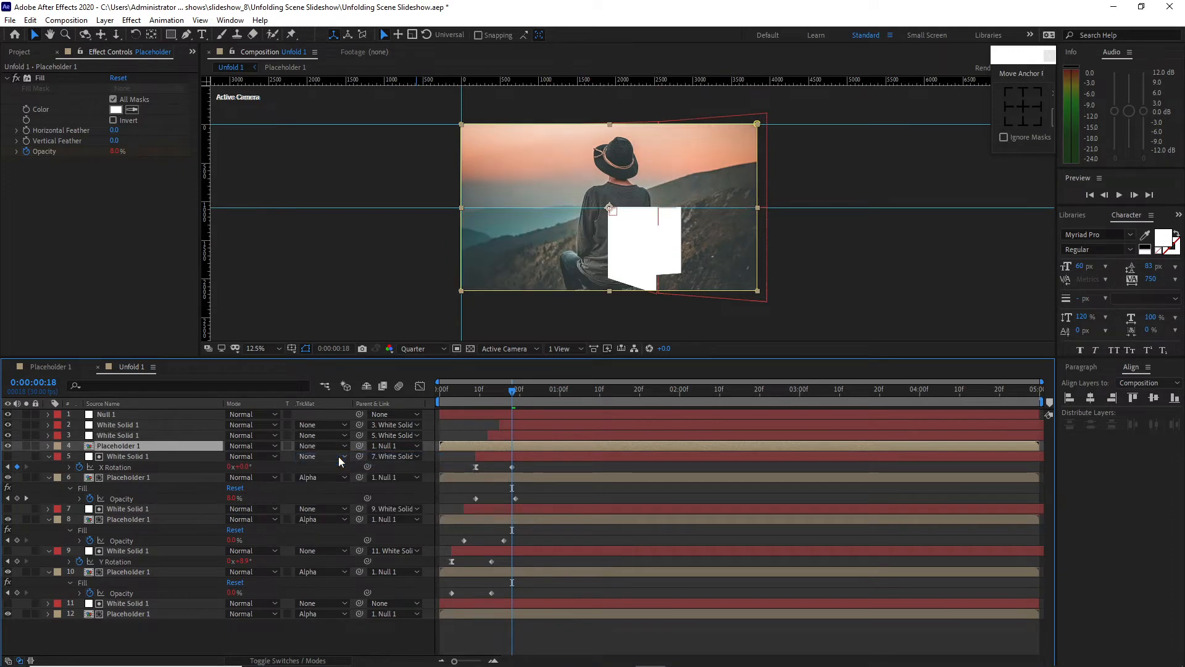
Shift the fifth placeholder's Fill opacity keyframes to start at frame 12 and set the fifth panel as its alpha matte
left_click(76, 434, "shift")
left_click_drag(76, 434, 186, 447)
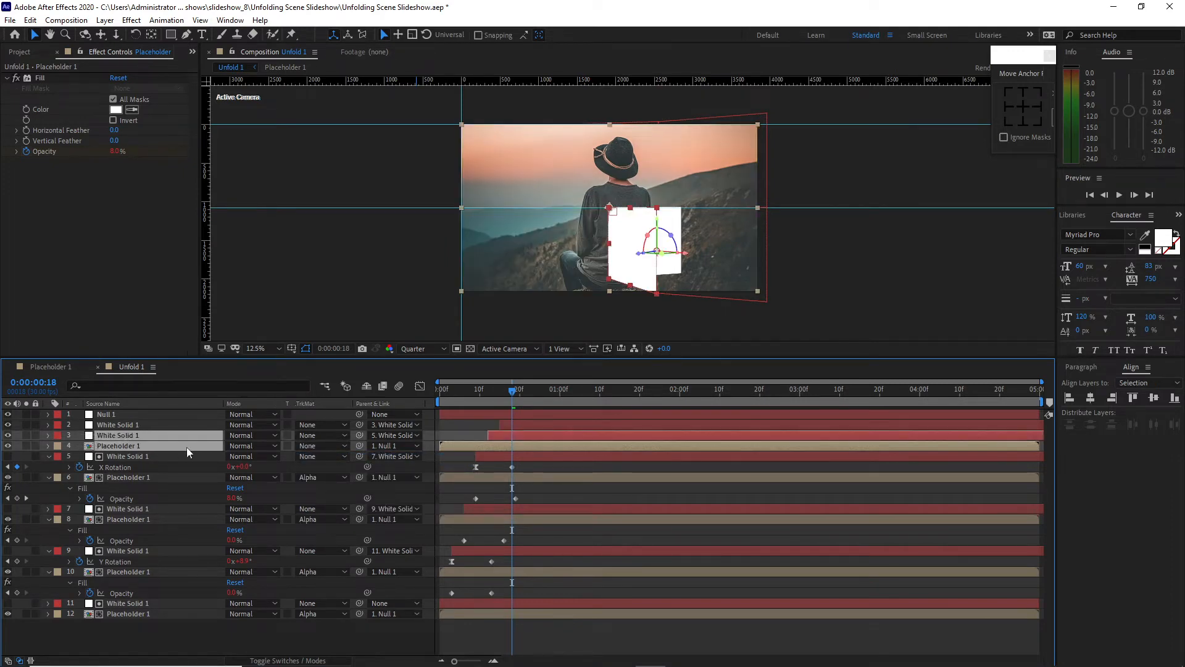
key("u")
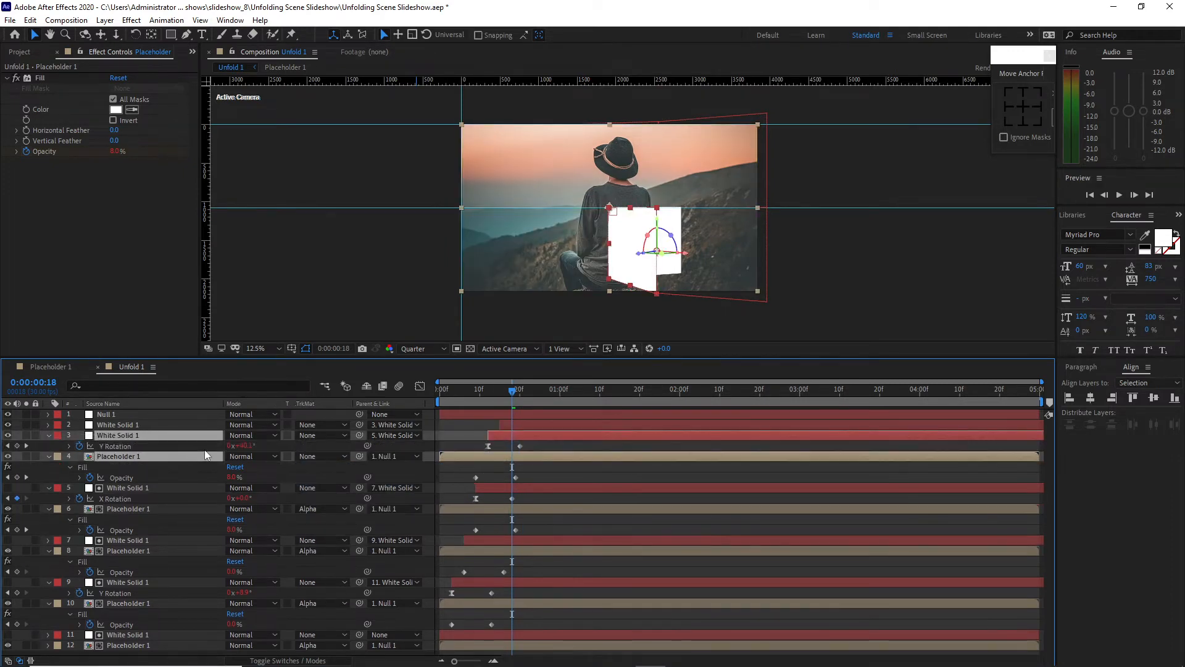
left_click_drag(516, 393, 488, 391)
left_click_drag(467, 470, 529, 484)
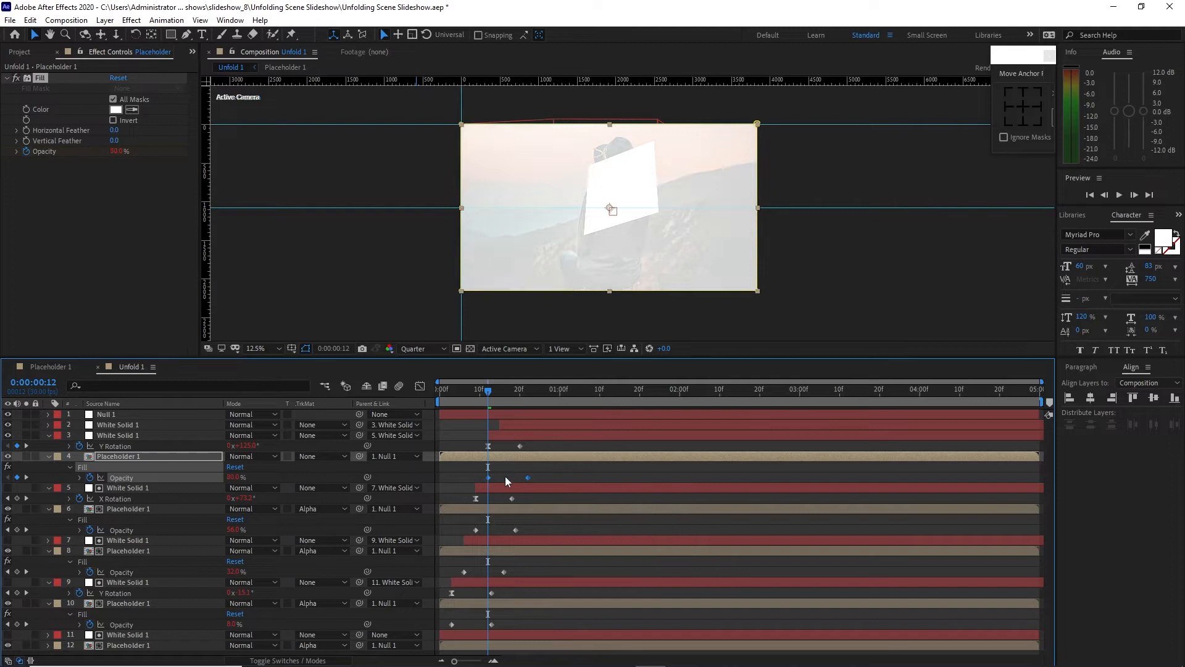
left_click(311, 459)
left_click(299, 487)
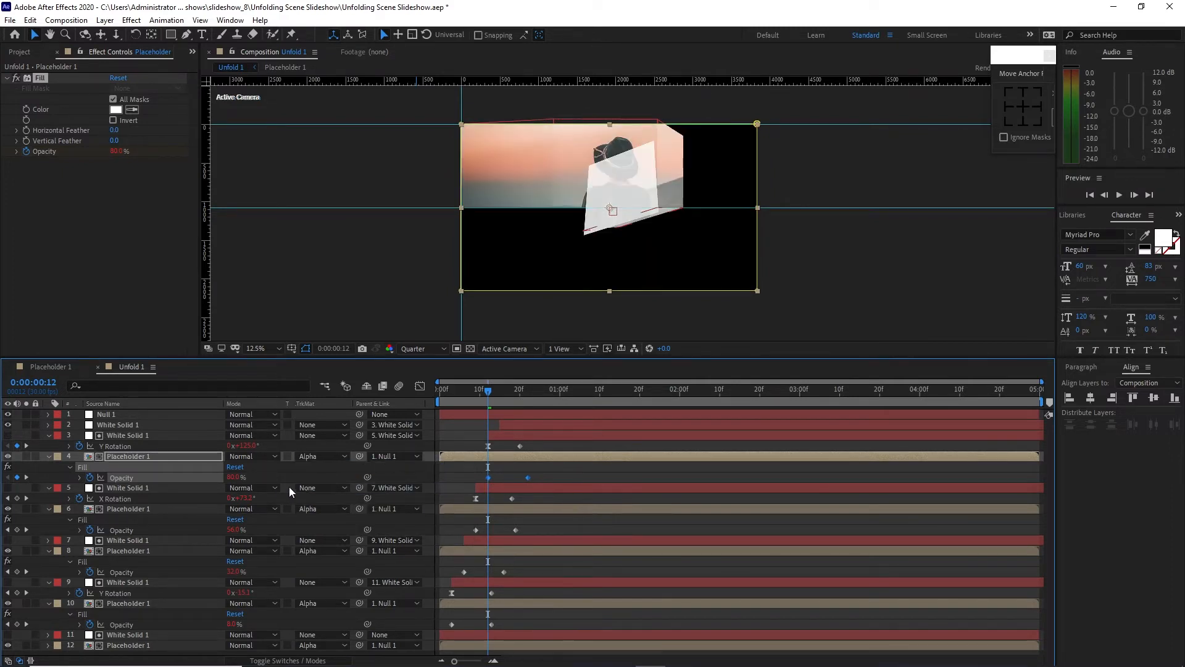
Duplicate the fifth placeholder layer to directly beneath the sixth panel and clear the new copy's track matte
left_click(162, 458)
key("space")
key("ctrl+]")
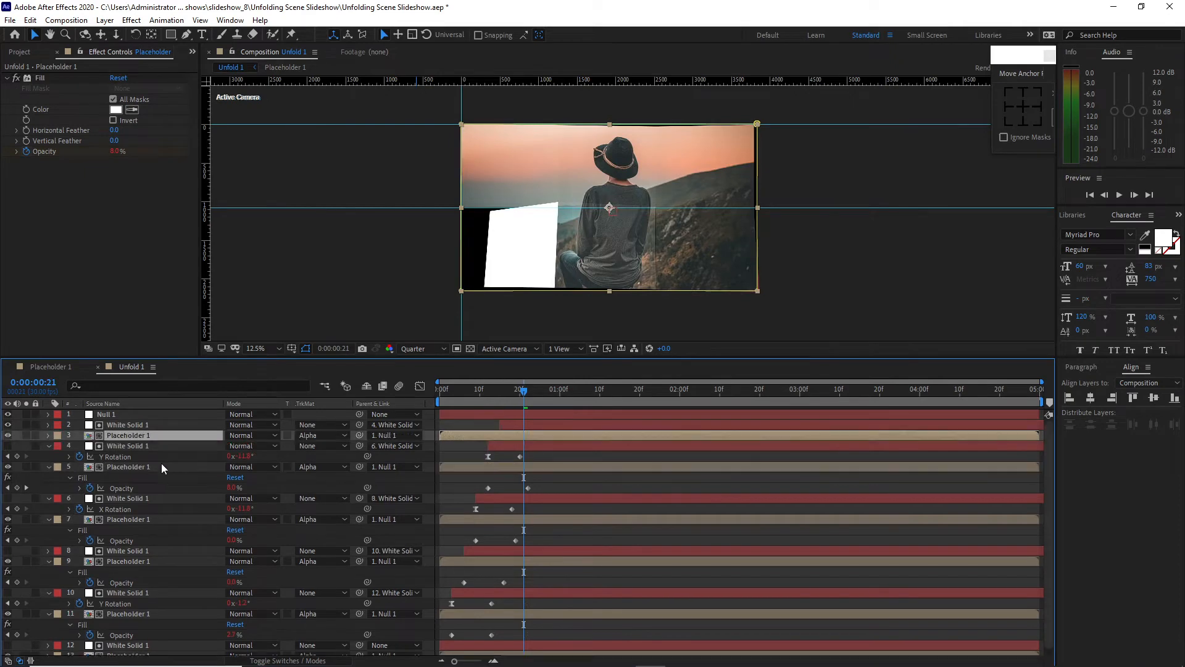
left_click(318, 436)
left_click(323, 449)
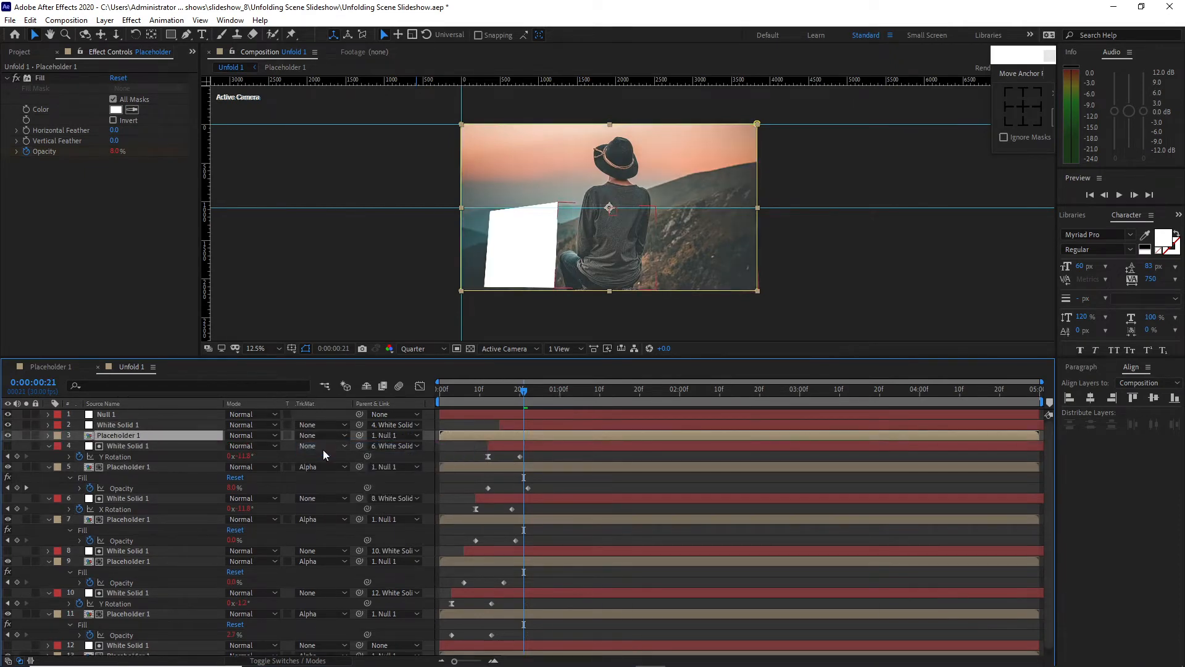
Shift the sixth placeholder's Fill opacity keyframes to start at frame 15, in line with the sixth panel's Y Rotation keyframes
left_click(77, 424)
left_click(105, 432, "shift")
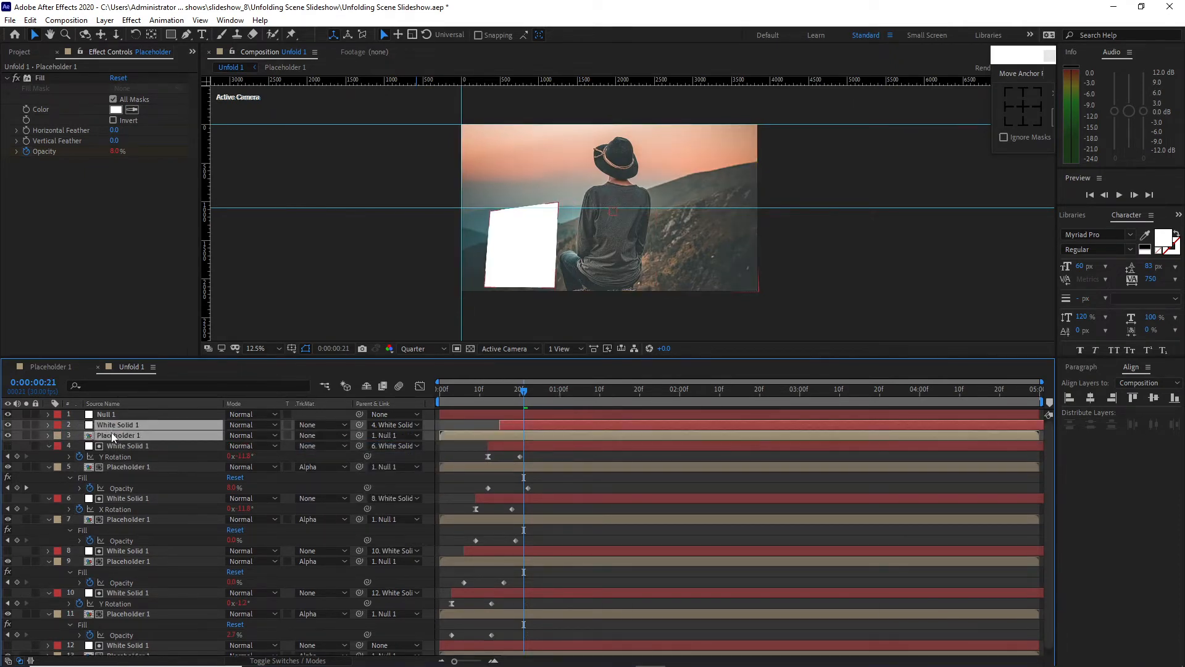
key("u")
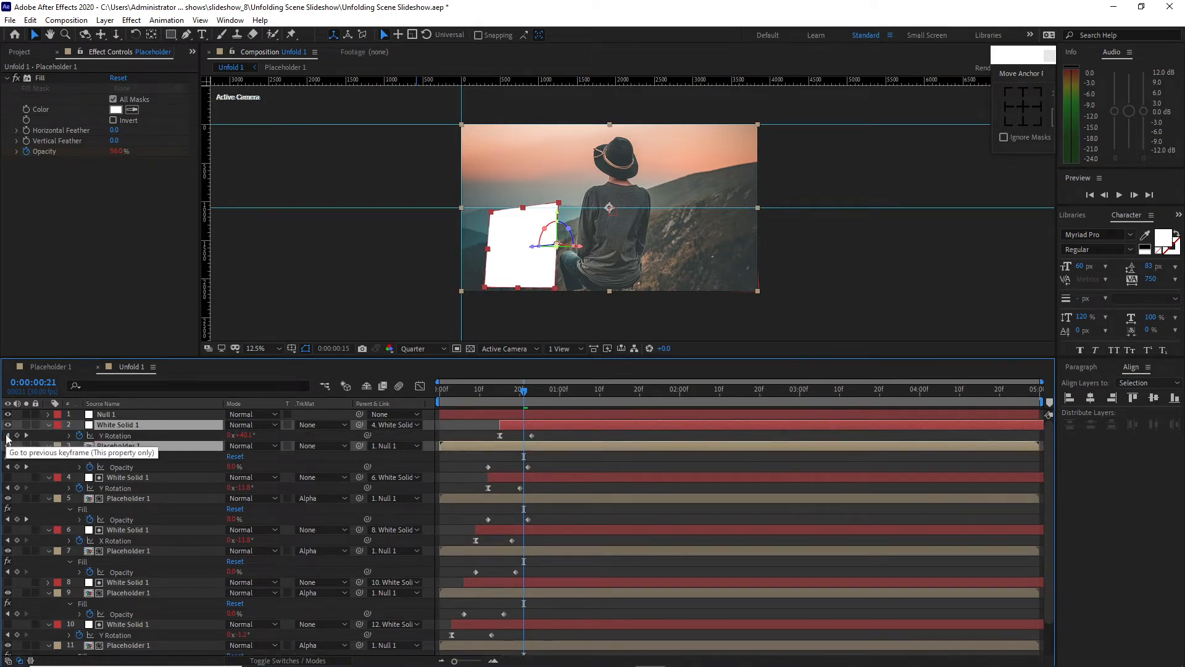
left_click(7, 435)
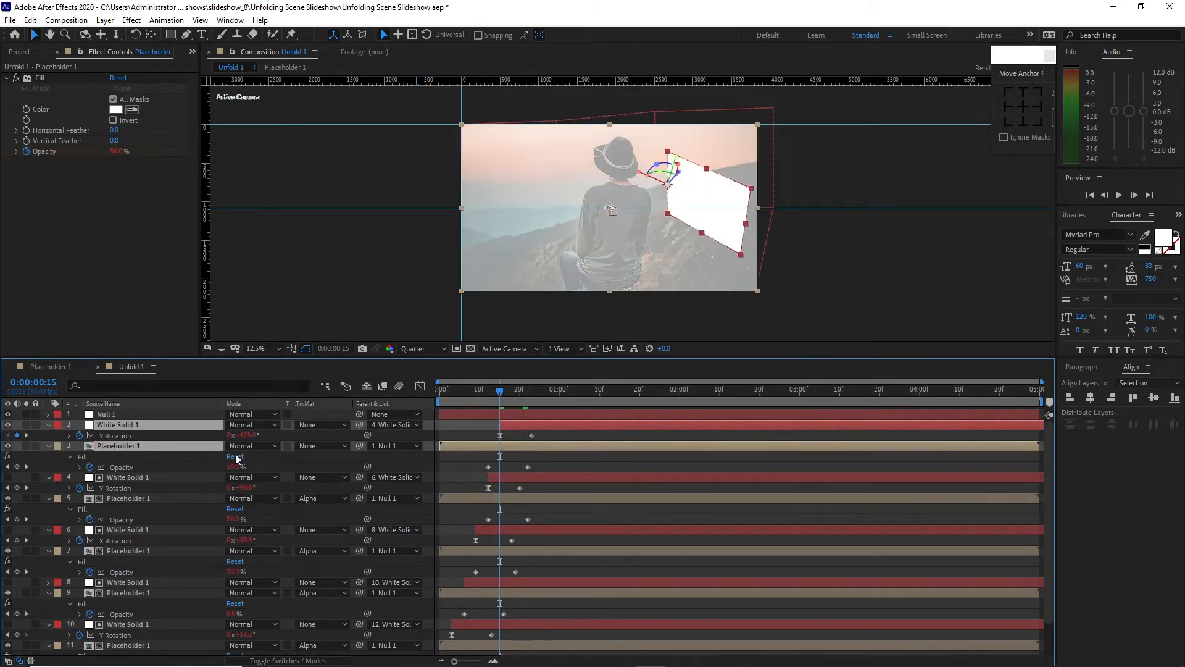
left_click_drag(565, 465, 476, 467)
left_click_drag(476, 468, 500, 467)
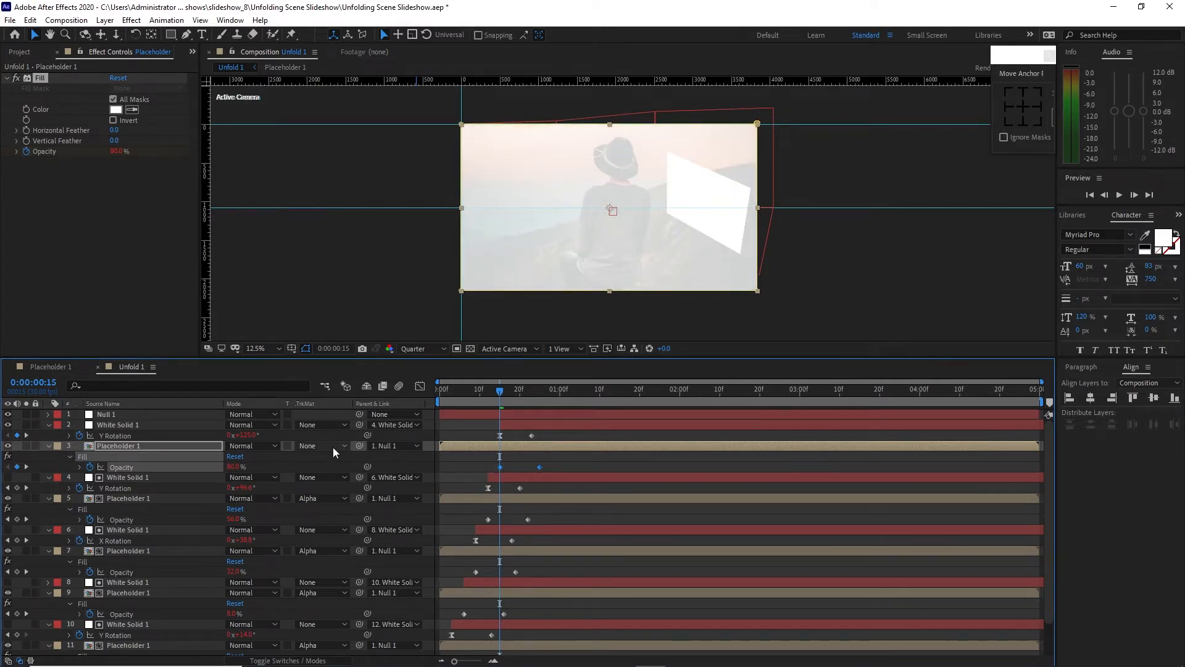
Set the sixth placeholder to use the sixth panel as its alpha matte and preview the whole unfolding from the start
left_click(332, 447)
left_click(340, 473)
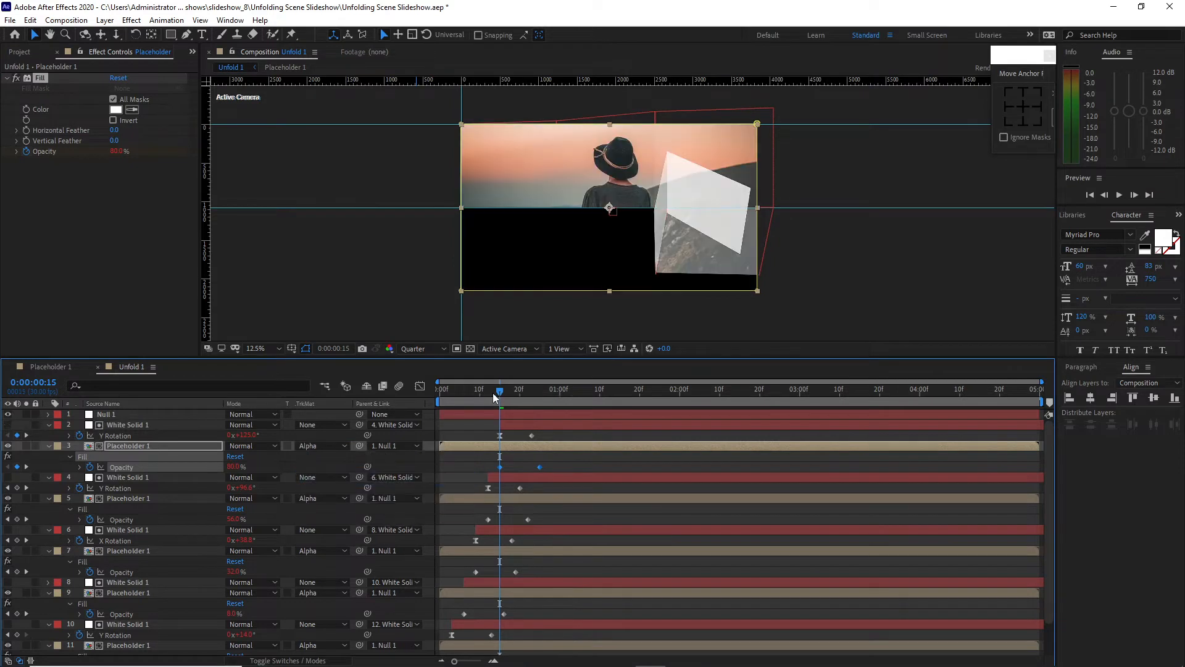
left_click_drag(492, 392, 439, 395)
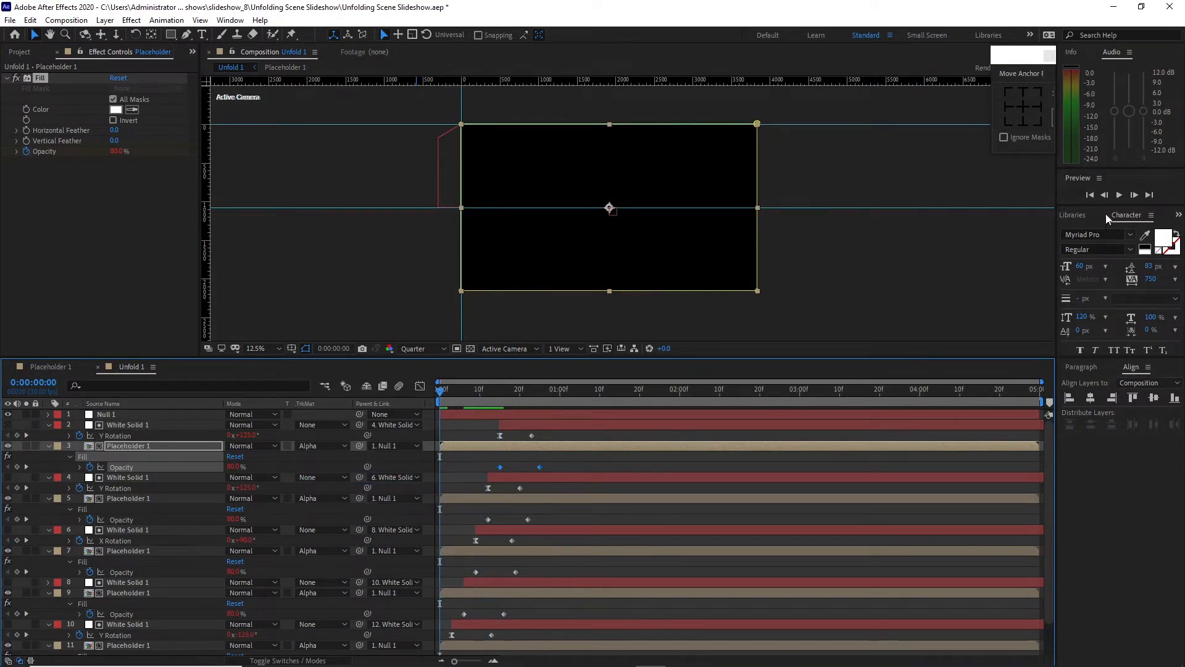
left_click(1115, 197)
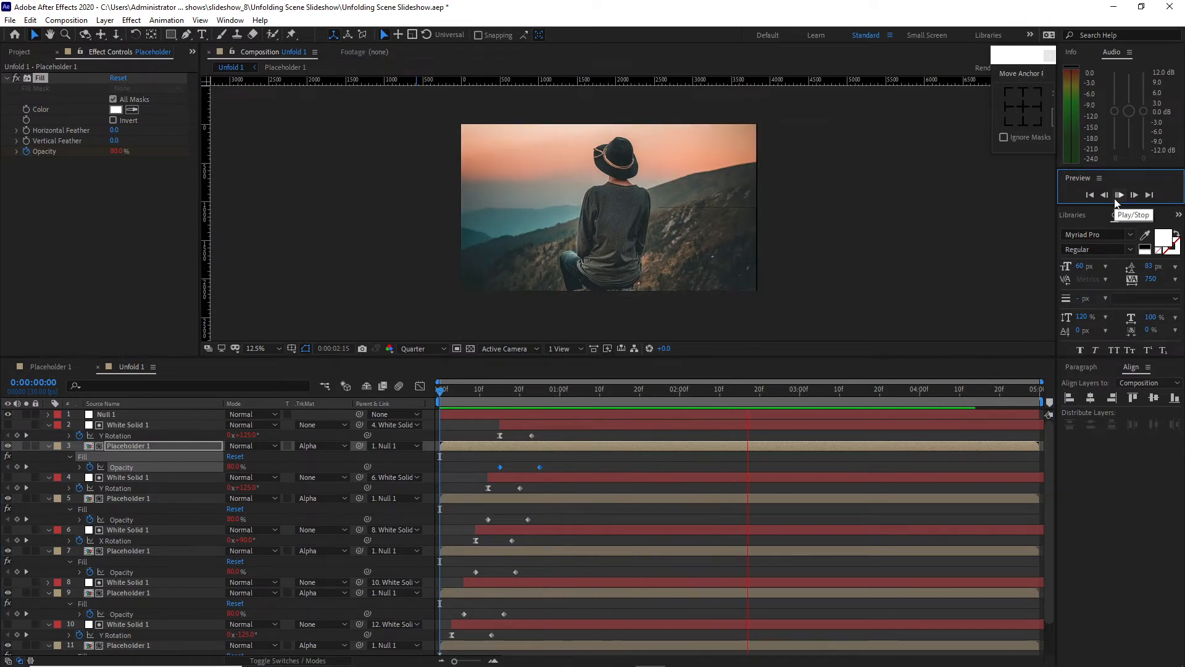
left_click(1117, 196)
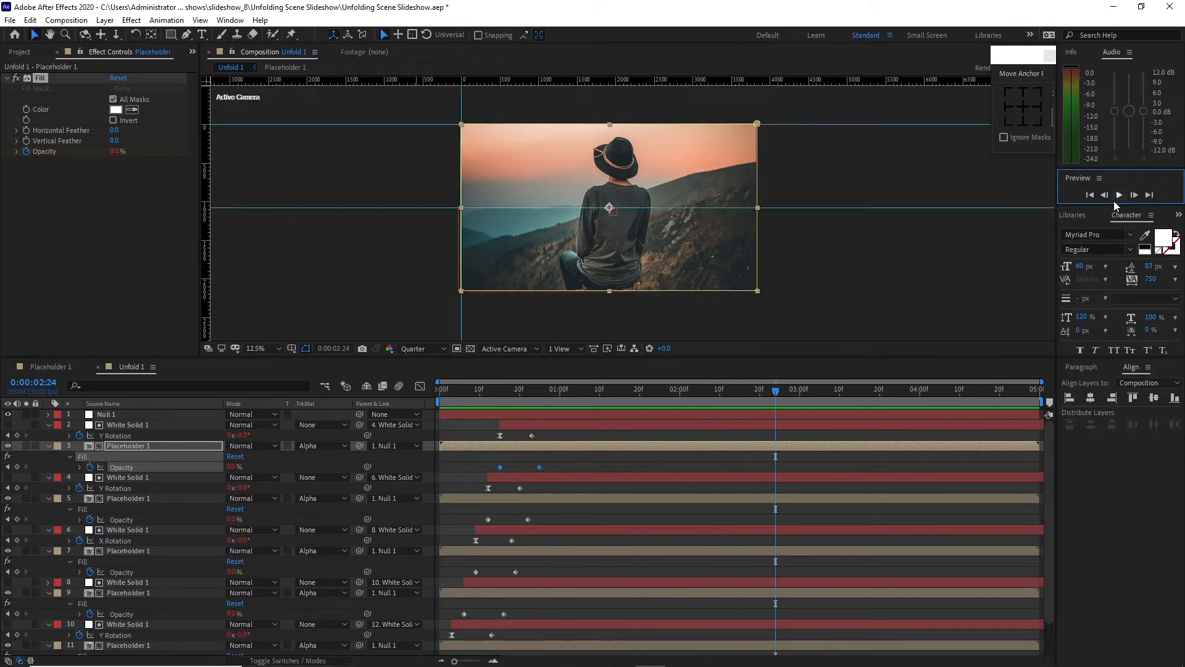
Collapse the expanded keyframe properties of all panel and placeholder layers in Unfold 1
left_click(48, 425)
left_click(49, 435)
left_click(49, 446)
left_click(49, 456)
left_click(49, 467)
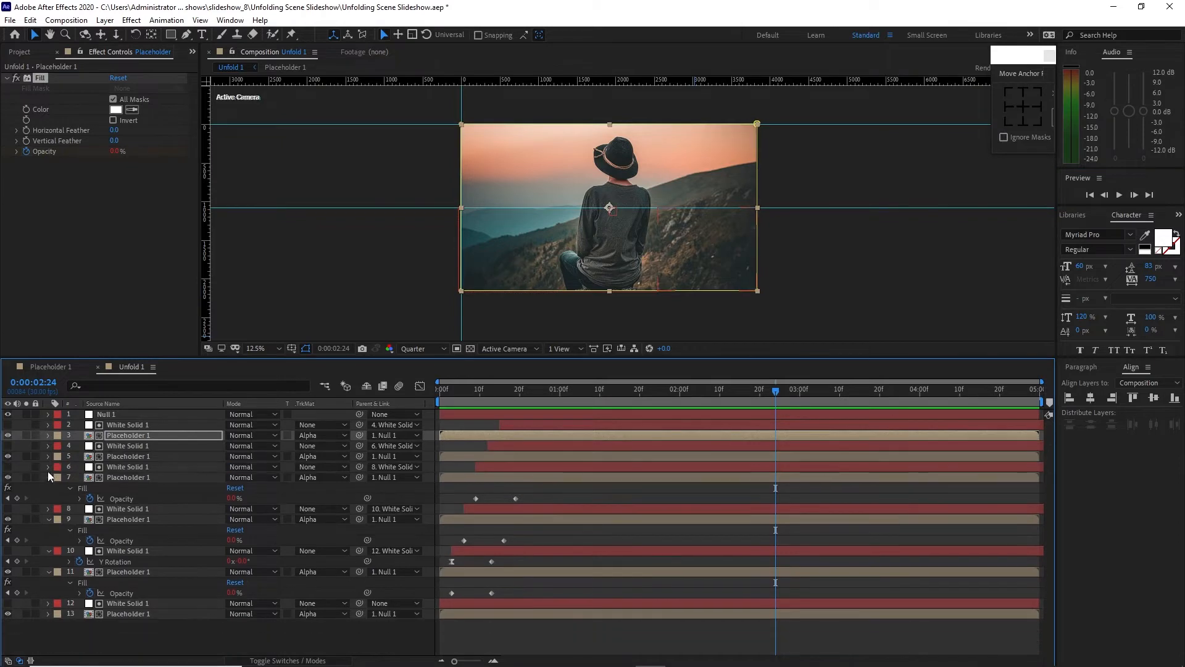
left_click(49, 478)
left_click(49, 488)
left_click(49, 488)
left_click(49, 498)
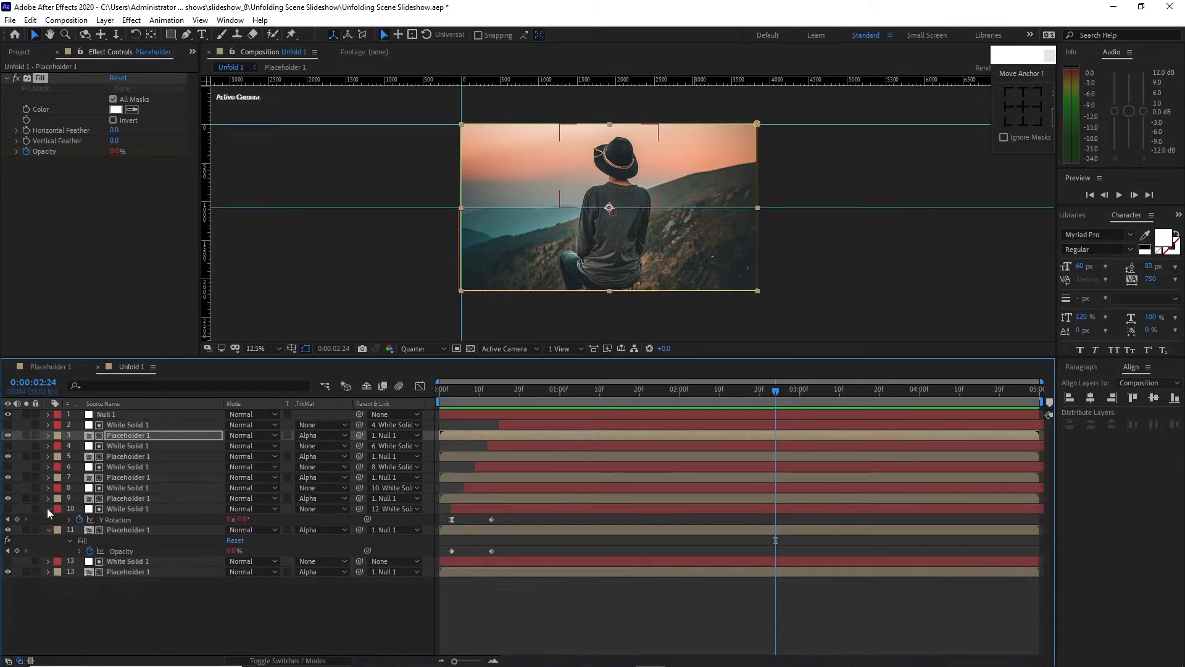
left_click(48, 509)
left_click(48, 520)
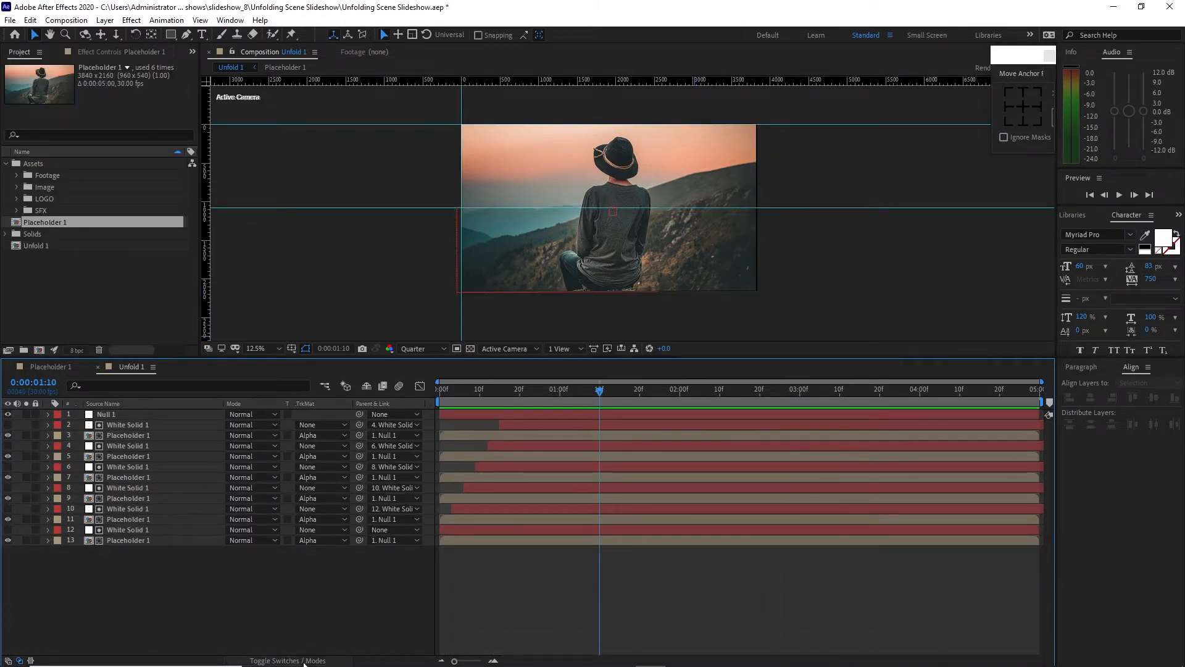
Enable motion blur for the composition and for every panel and placeholder layer beneath the null
left_click(266, 660)
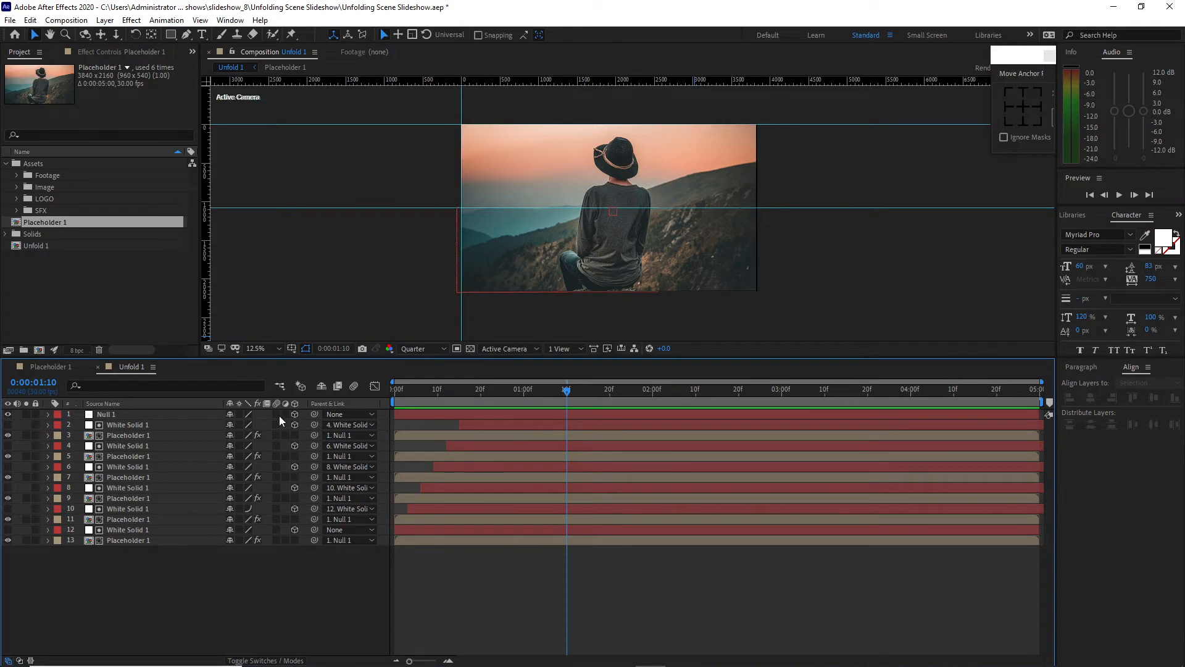
left_click_drag(275, 426, 277, 461)
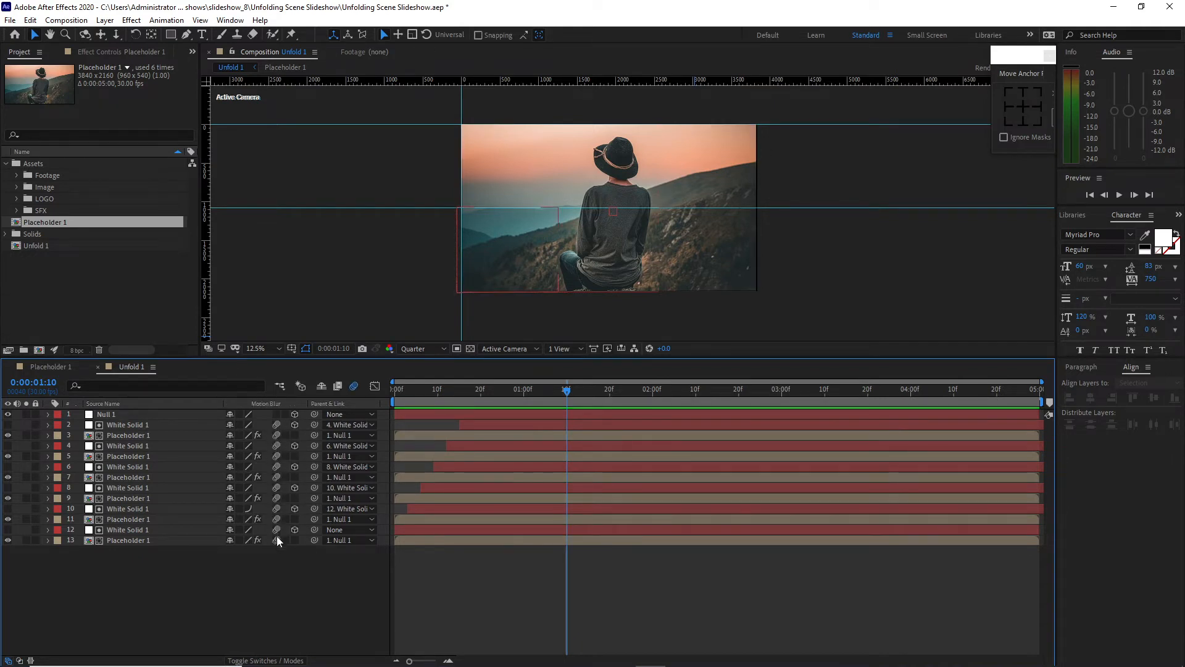
Pre-compose all layers of Unfold 1 as "Transition 1" and add the Placeholder 1 composition beneath it
left_click_drag(173, 573, 169, 413)
right_click(186, 470)
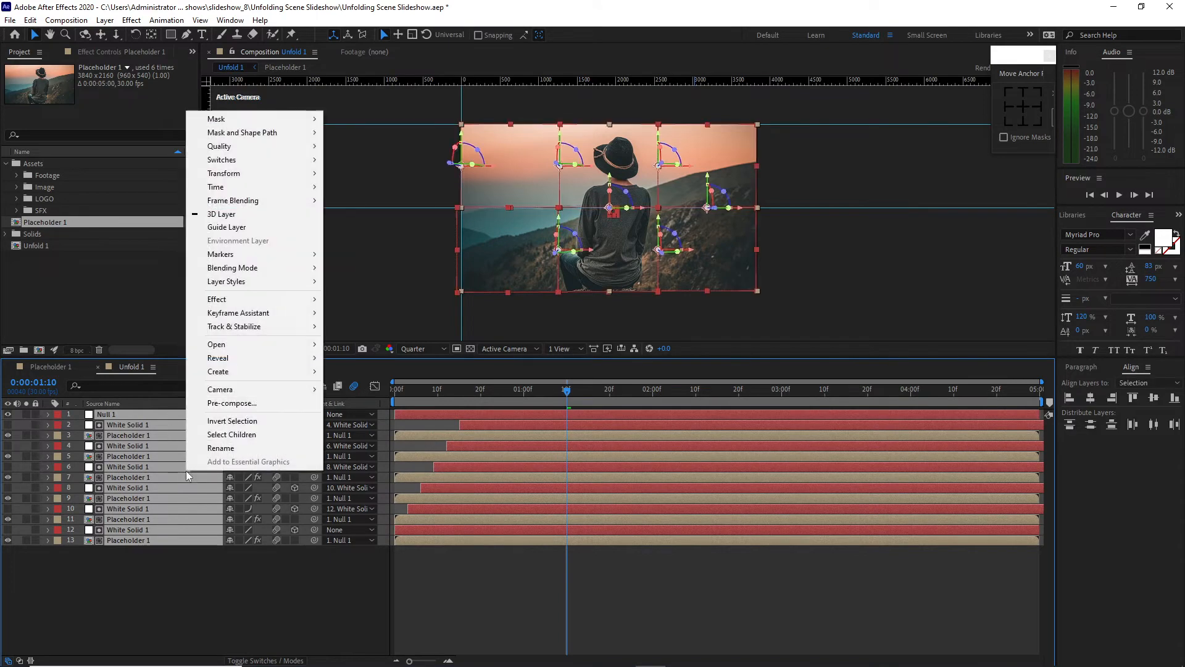
left_click(216, 404)
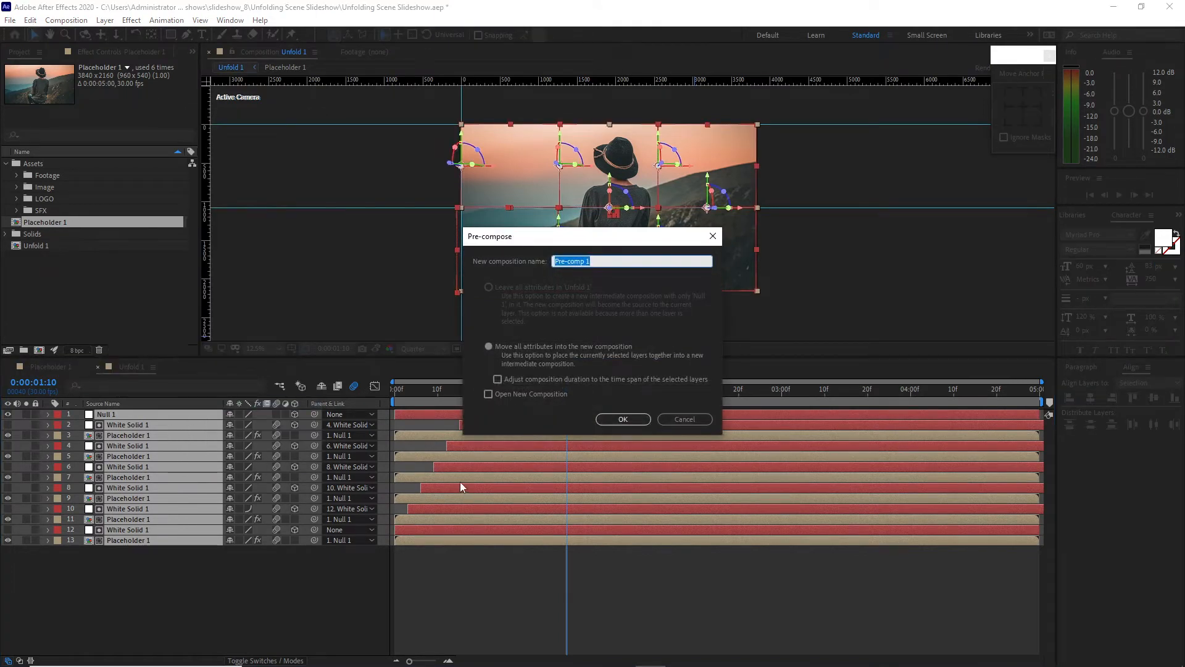
type("Transition")
left_click(621, 421)
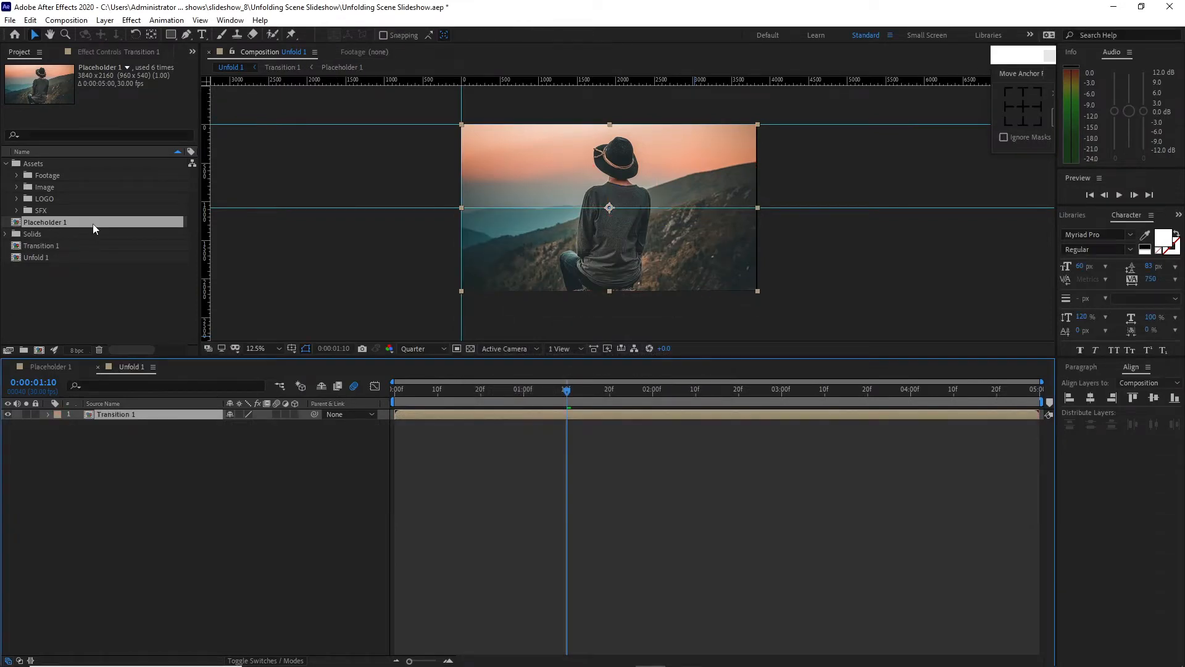
left_click_drag(93, 224, 130, 436)
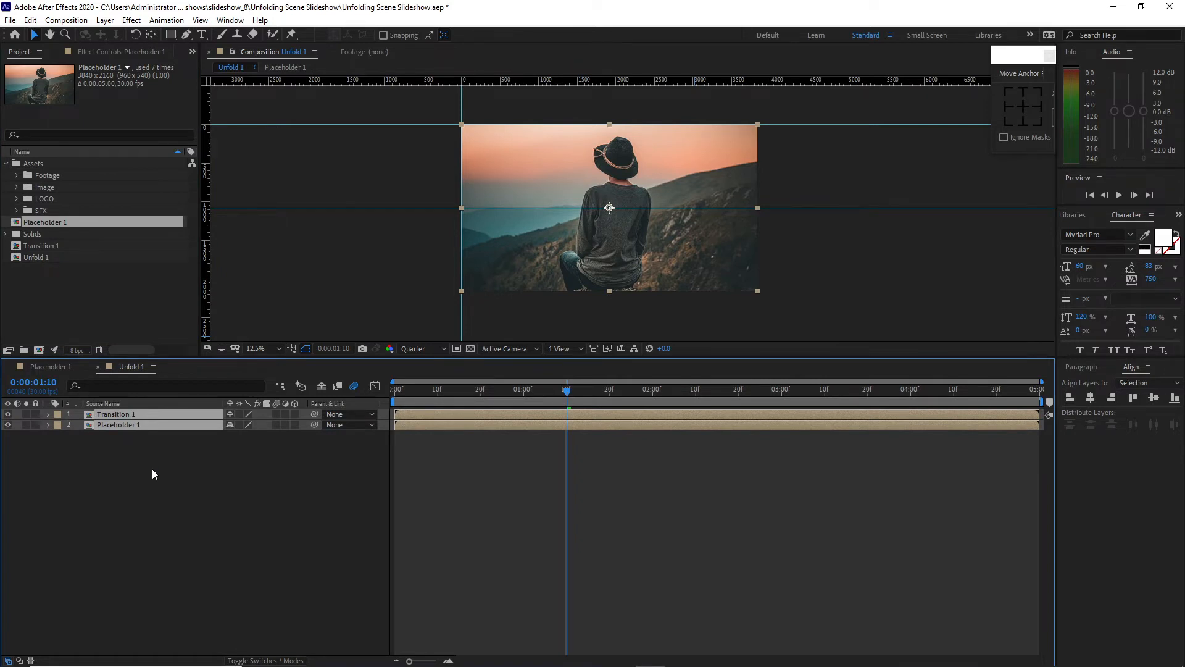
Add opacity keyframes at 0:00:01:10 to both layers, keeping Transition 1 at 100% and setting Placeholder 1 to 0%
key("t")
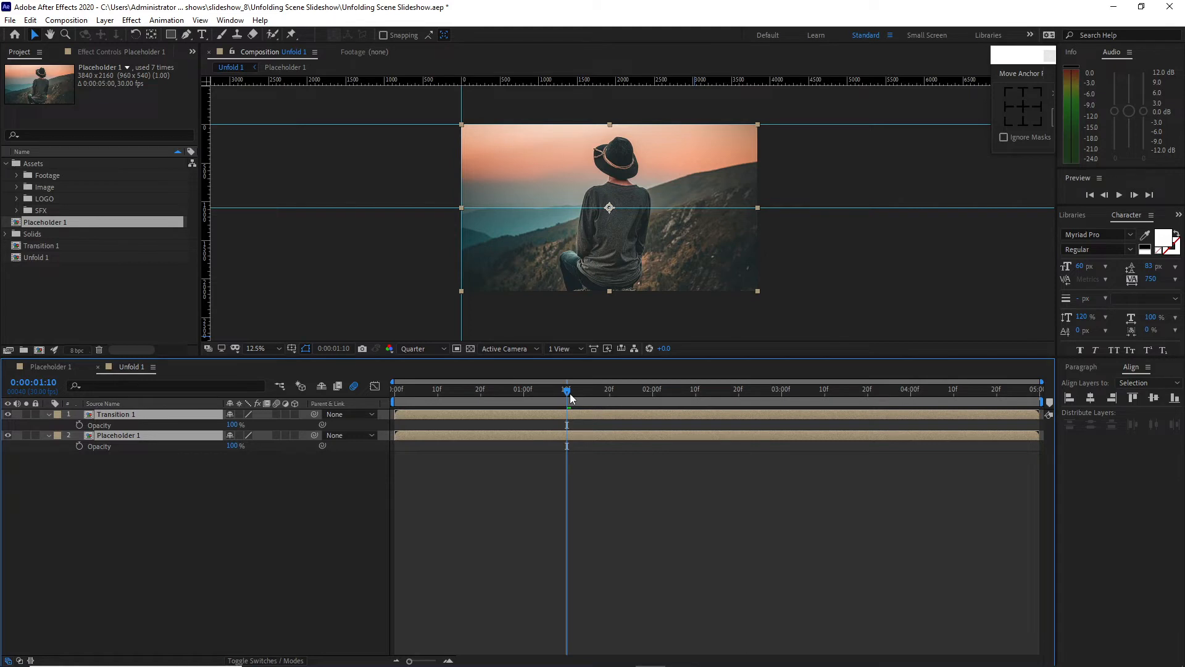
left_click(79, 425)
left_click(79, 446)
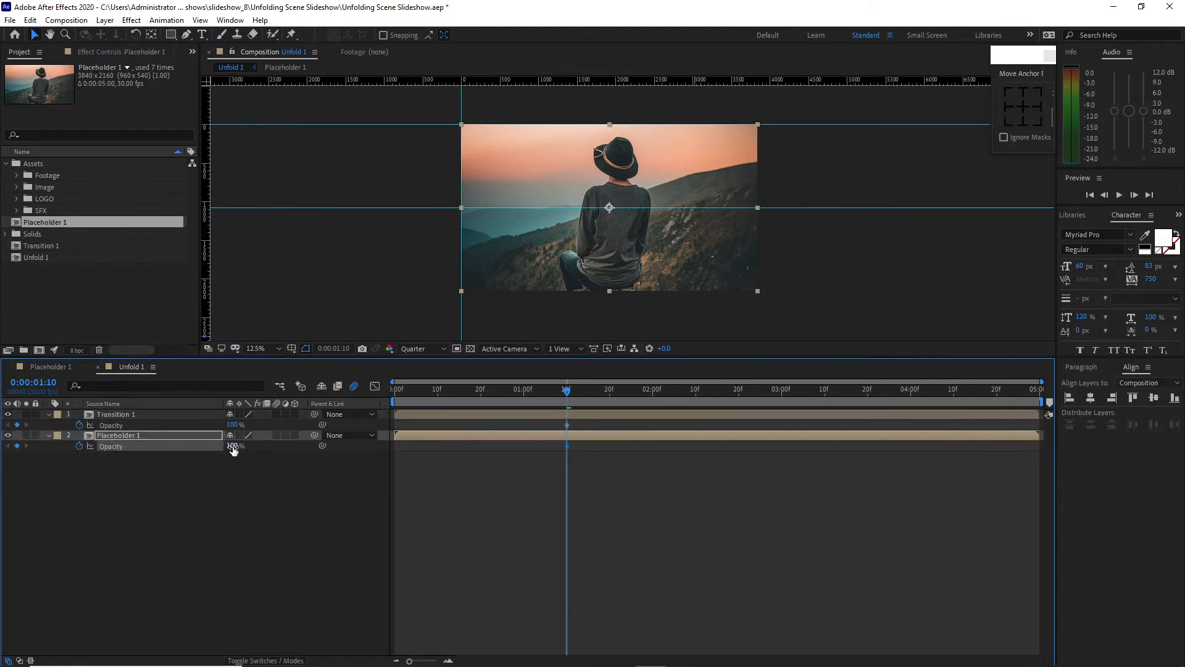
left_click_drag(233, 450, 180, 455)
At 0:00:02:10, set Placeholder 1's opacity to 100% and Transition 1's to 0%, and preview the crossfade
left_click_drag(567, 391, 694, 406)
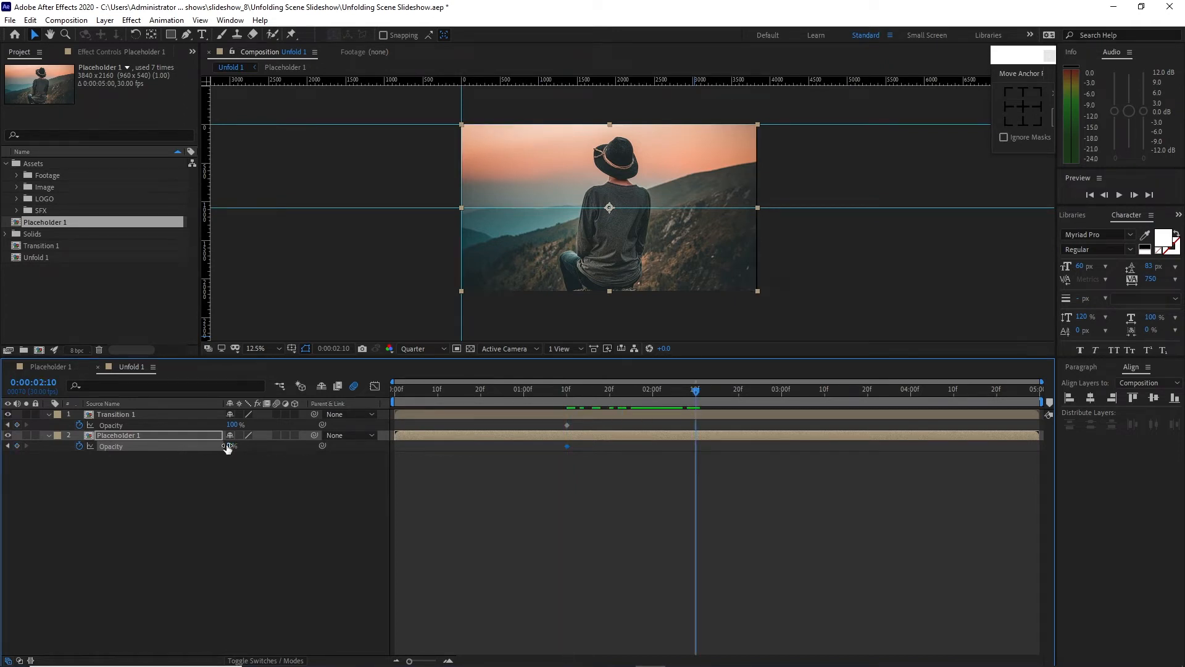
left_click_drag(227, 449, 360, 452)
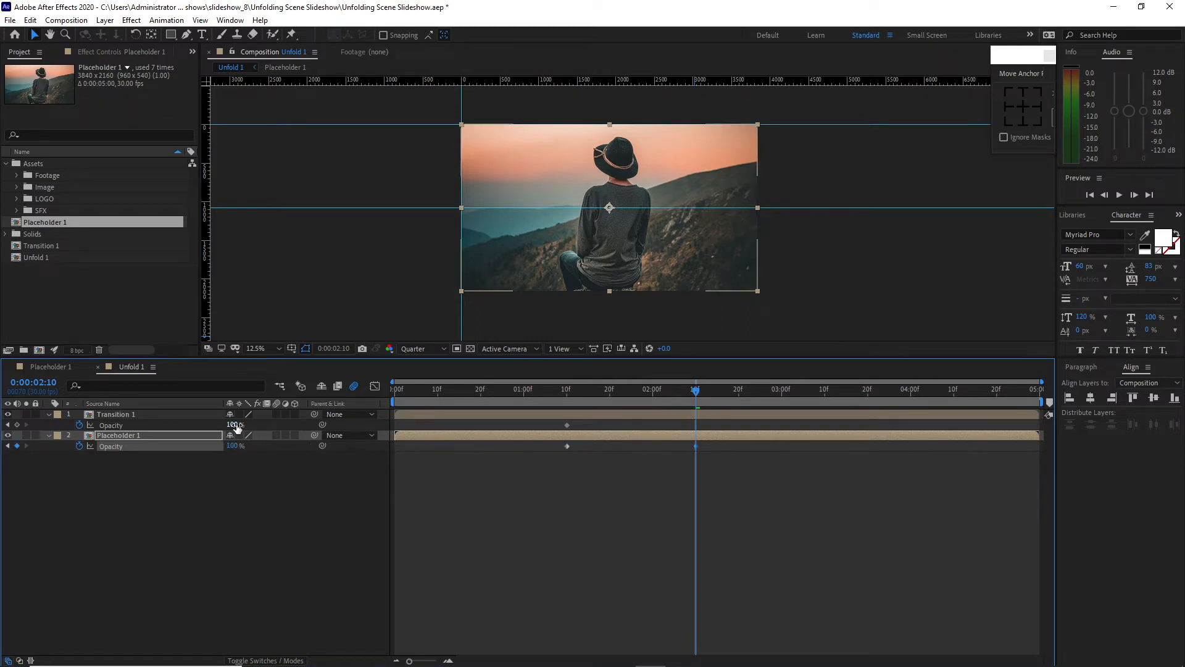
left_click_drag(233, 425, 147, 426)
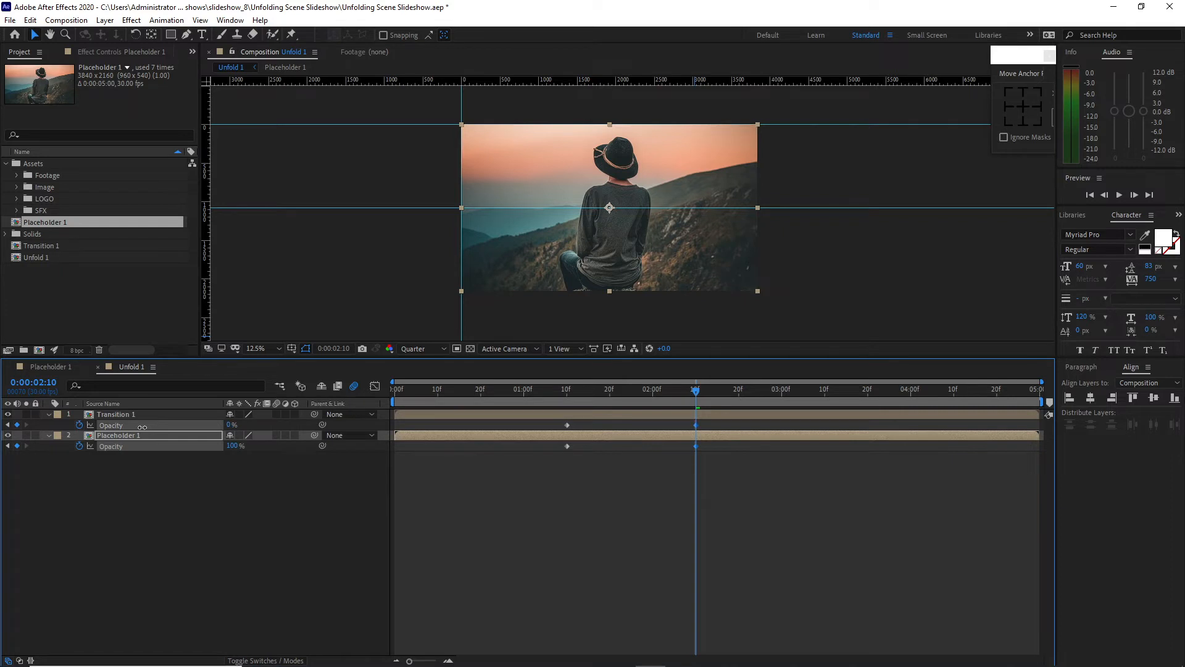
left_click(1119, 194)
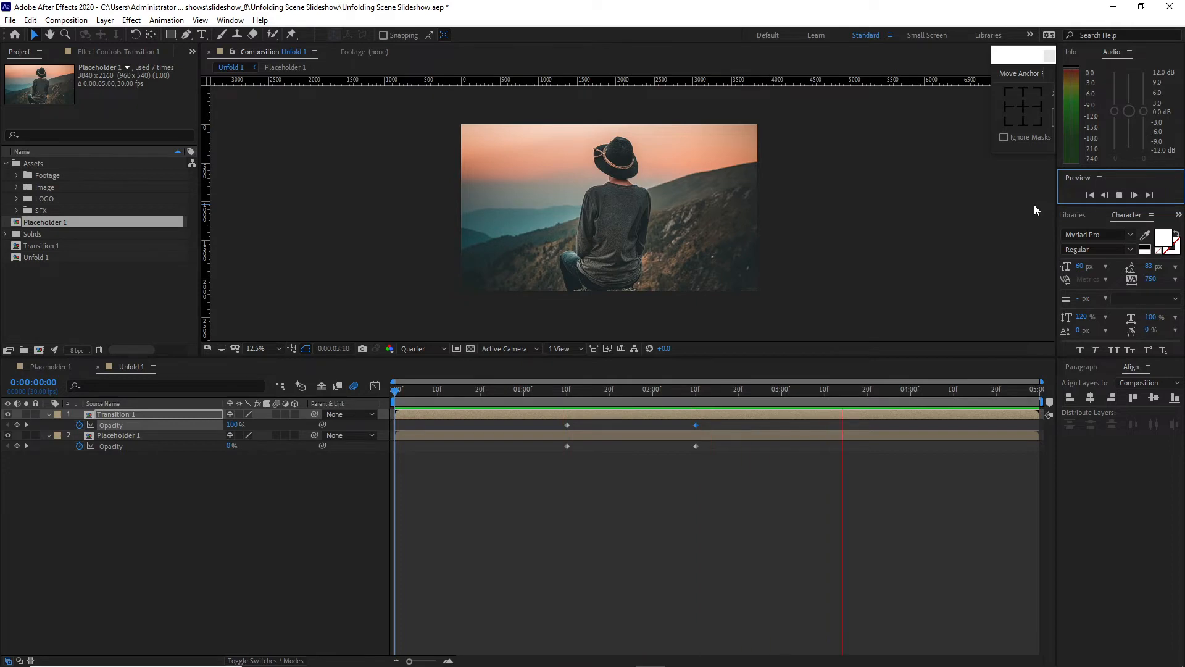
left_click(1120, 195)
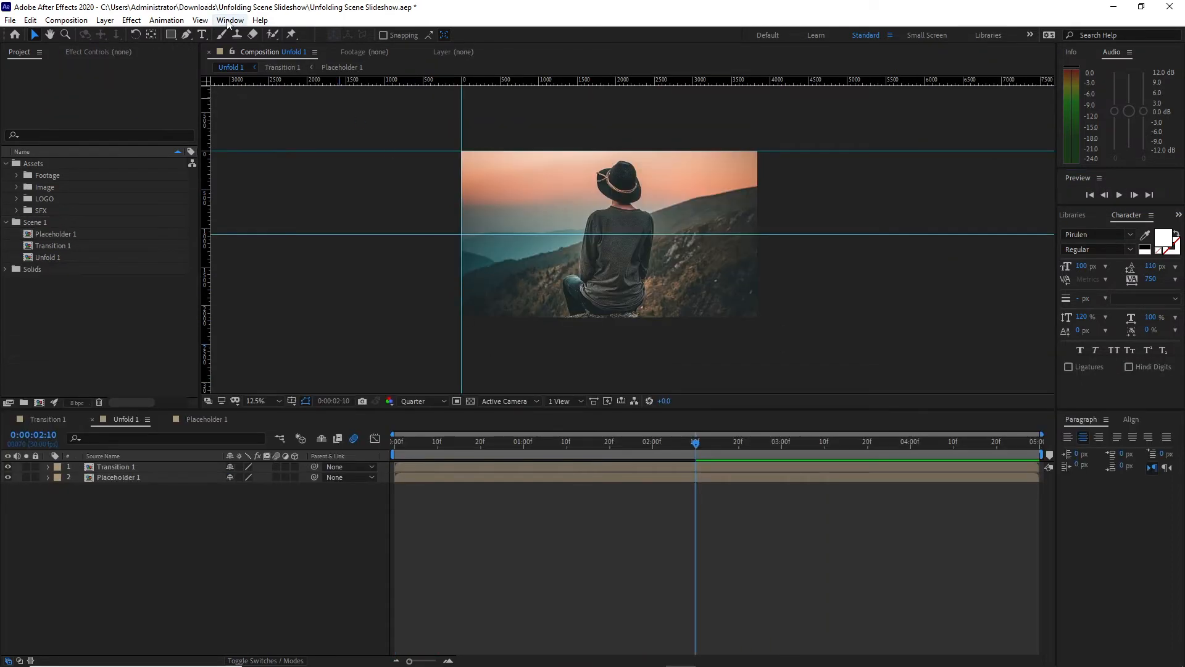
Clear all guides from the composition view and delete the LOGO and SFX folders from the Assets folder
left_click(200, 19)
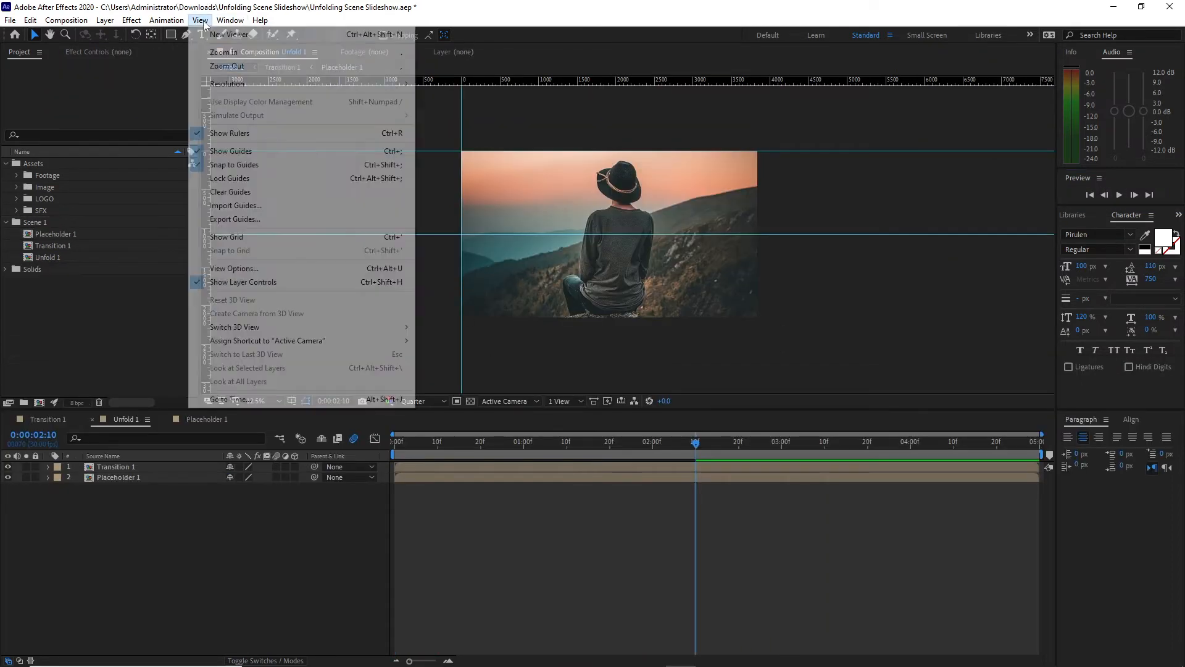
left_click(213, 188)
left_click_drag(11, 204, 19, 213)
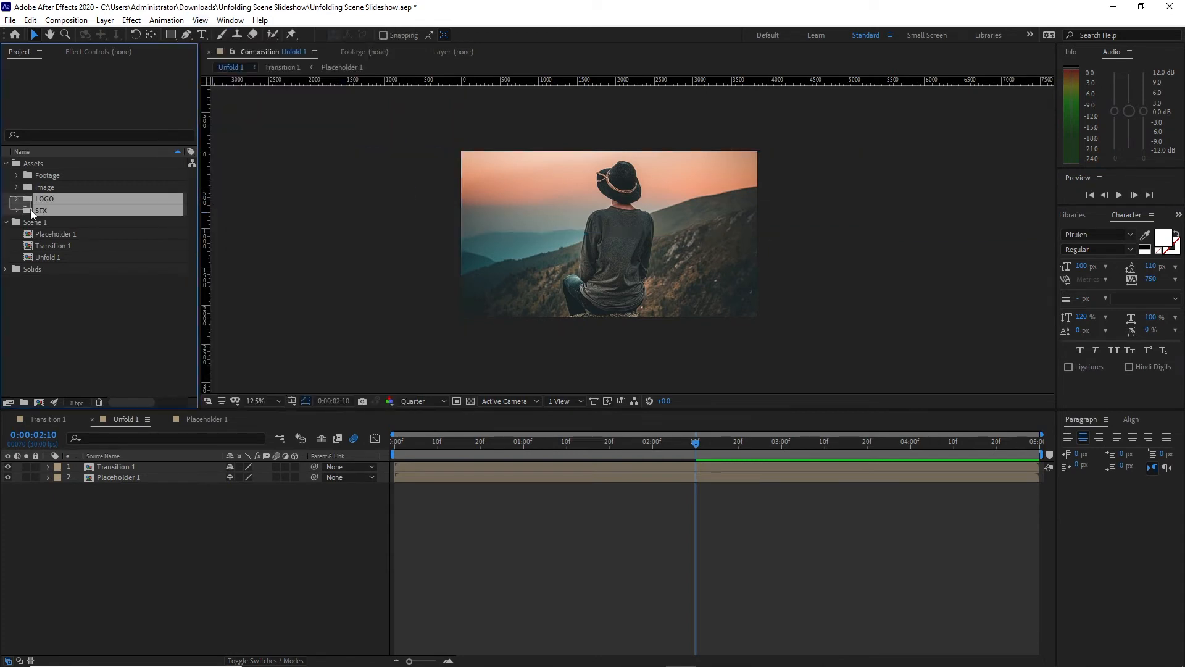
left_click(30, 20)
left_click(124, 161)
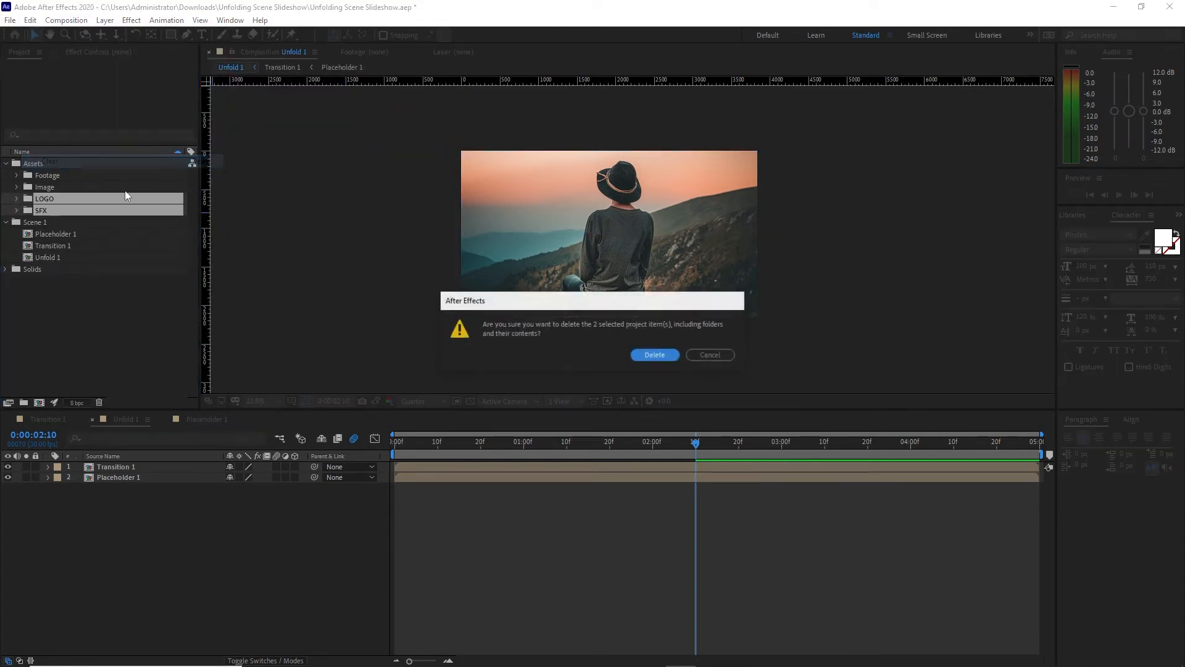
left_click(644, 355)
Add the title text "UNFOLD" at 0:00:01:20 and place it inside the upper-left corner of the image
key("shift+Page_Up")
key("shift+Page_Up")
left_click(202, 34)
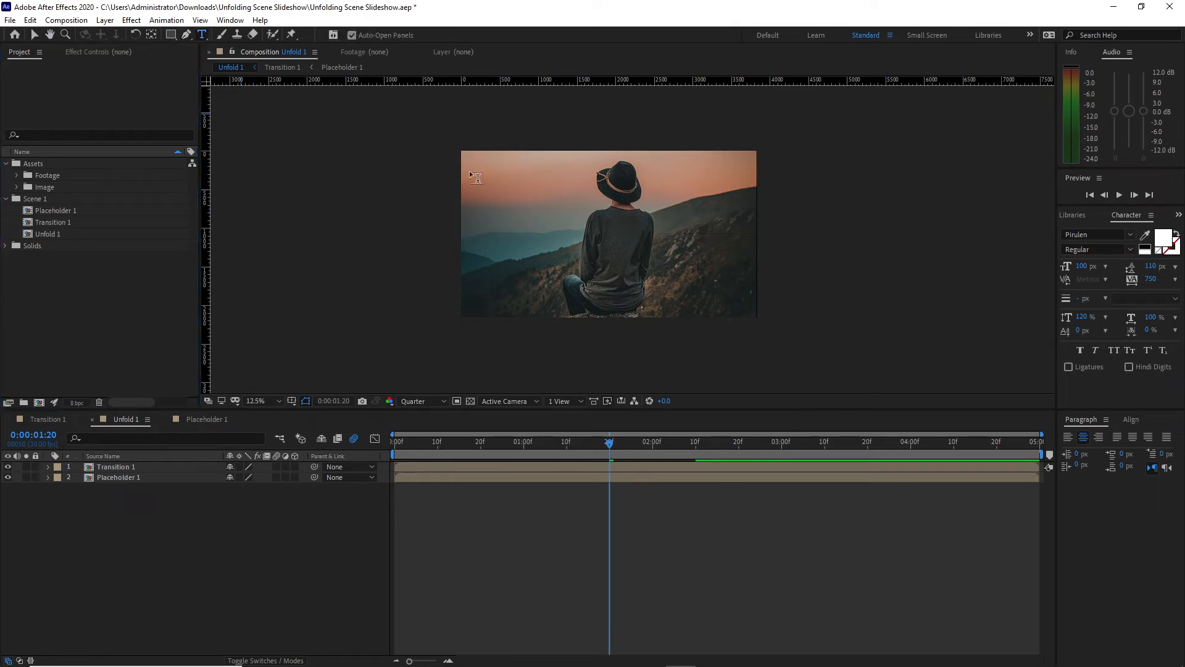
left_click(473, 171)
type("UNFOLD")
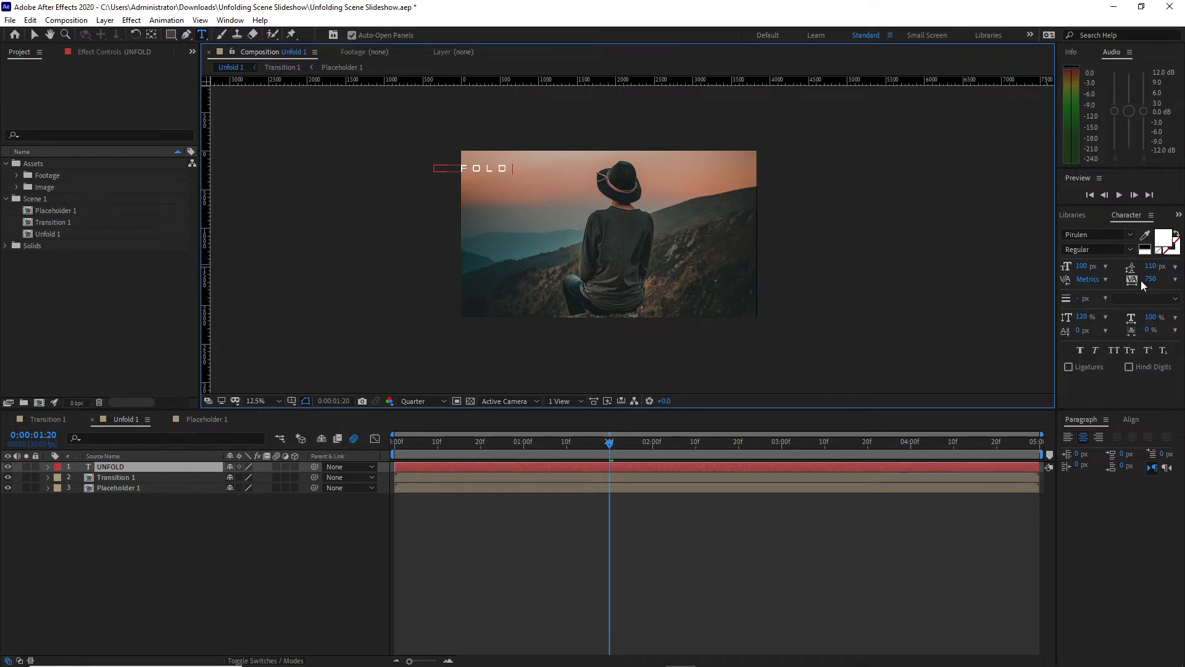
left_click(34, 35)
left_click_drag(471, 172, 513, 178)
left_click(368, 235)
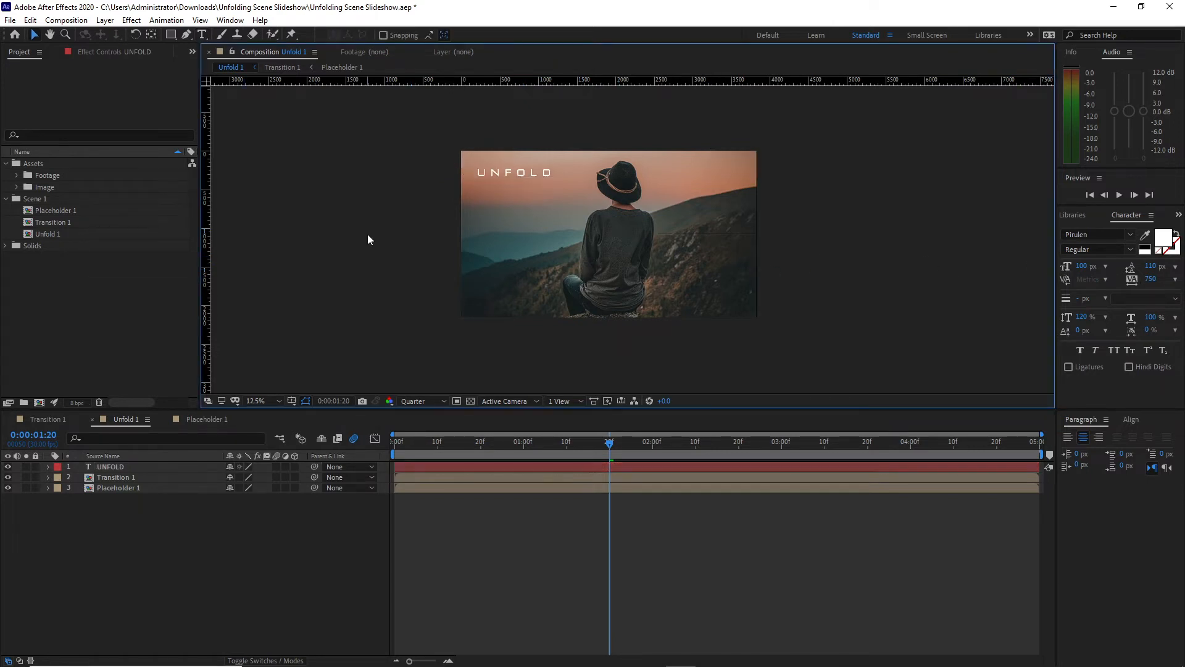
Add a second text layer "SLIDESHOW" with a 60 px font size and place it directly beneath the UNFOLD title
left_click(202, 35)
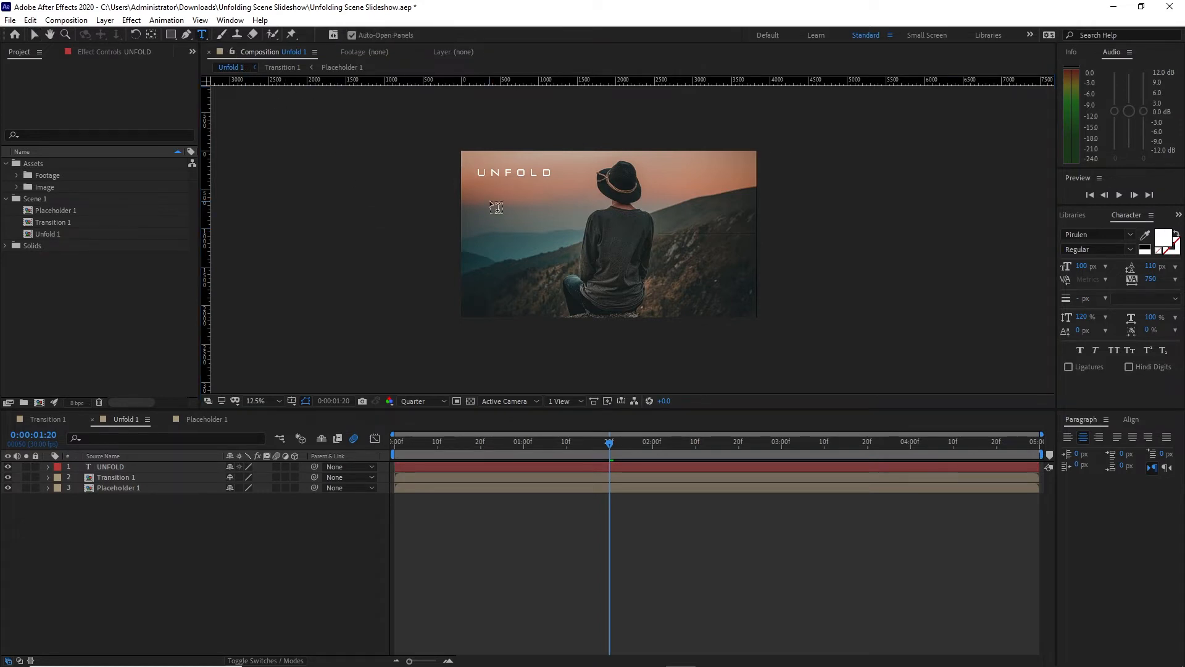
left_click(494, 200)
type("SLIDESHOW")
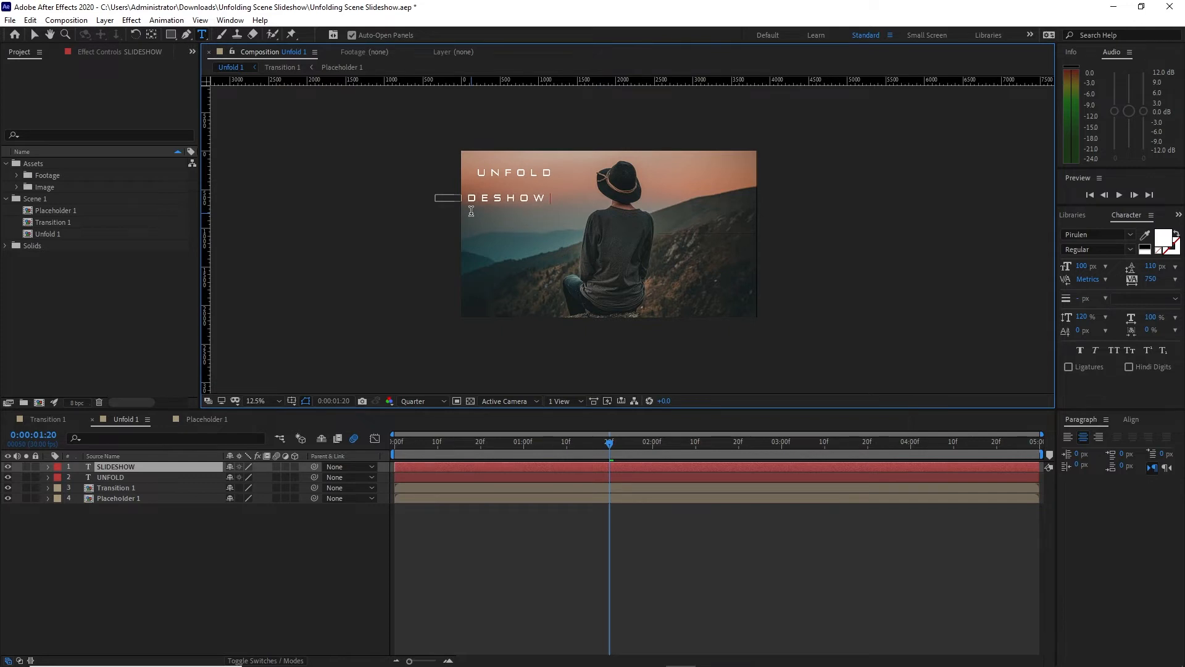
left_click(1109, 268)
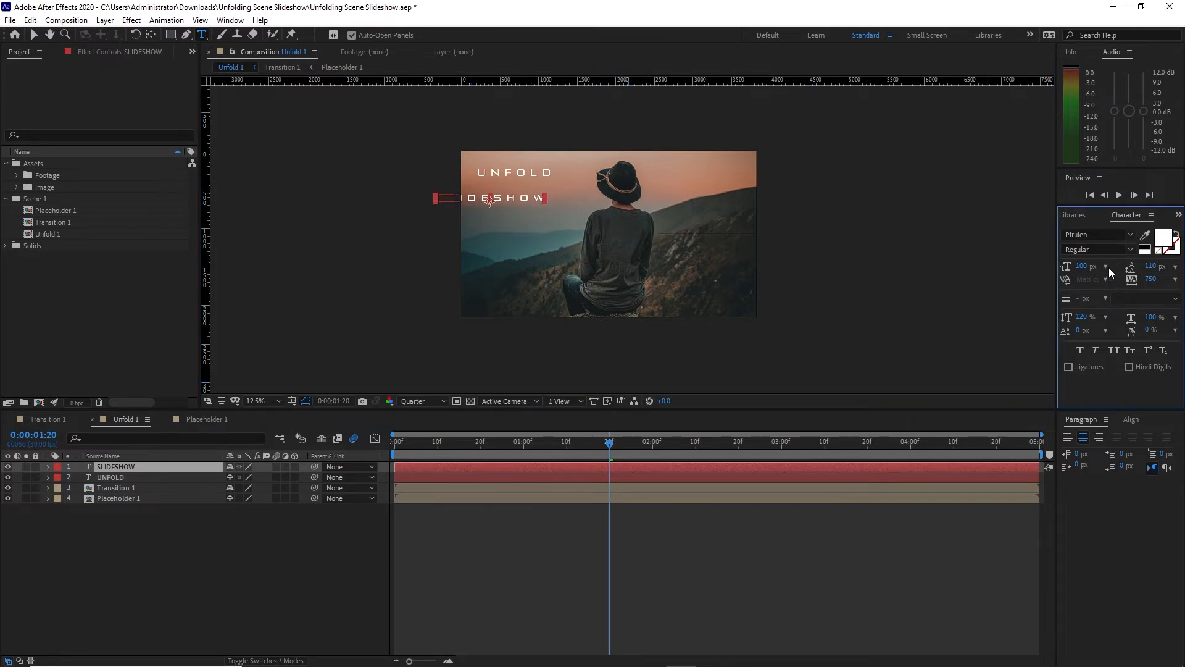
left_click(1109, 268)
left_click(1135, 443)
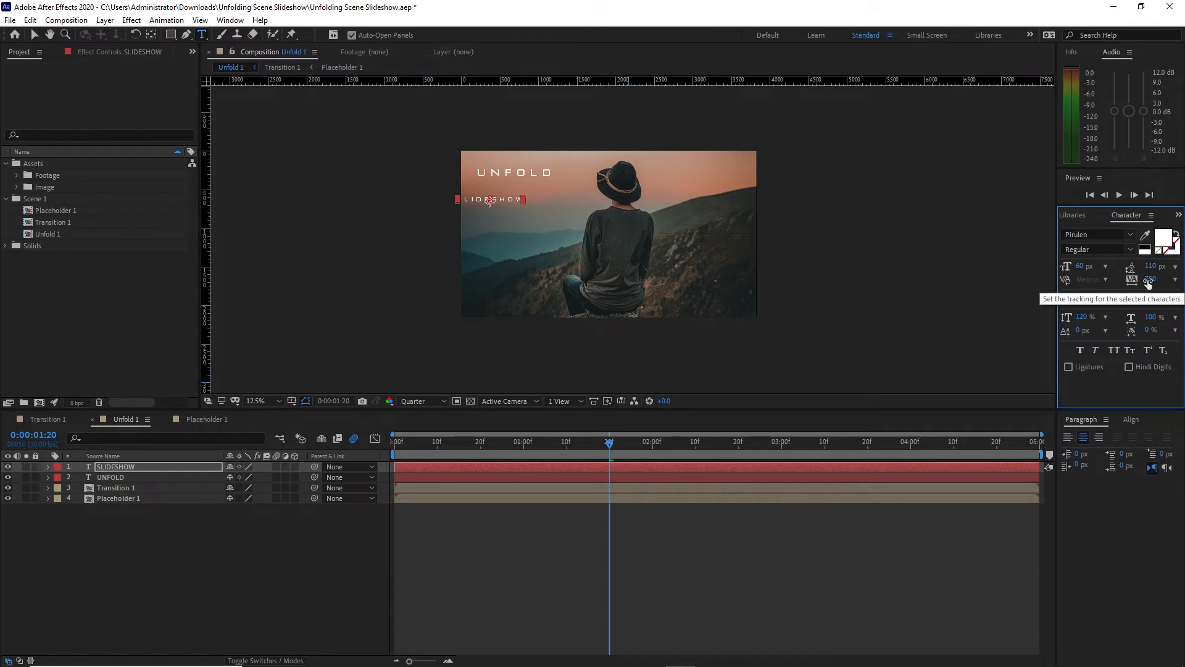
key("v")
left_click_drag(493, 204, 513, 186)
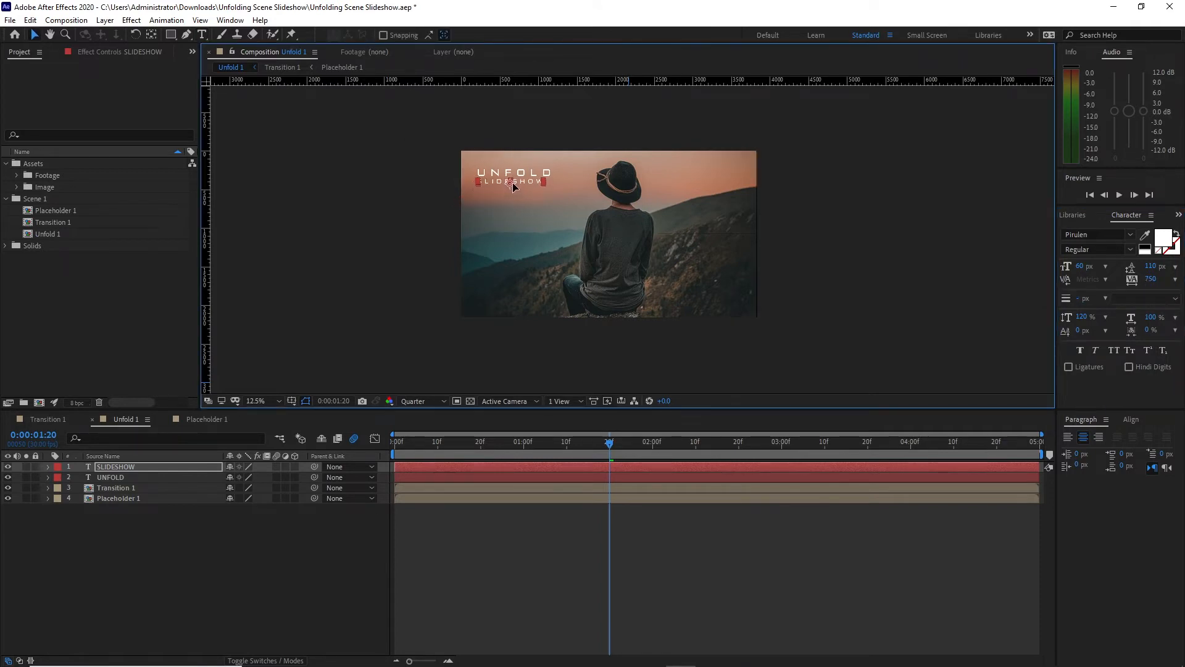
Apply the Venetian Blinds transition effect to the UNFOLD text layer
left_click(161, 476)
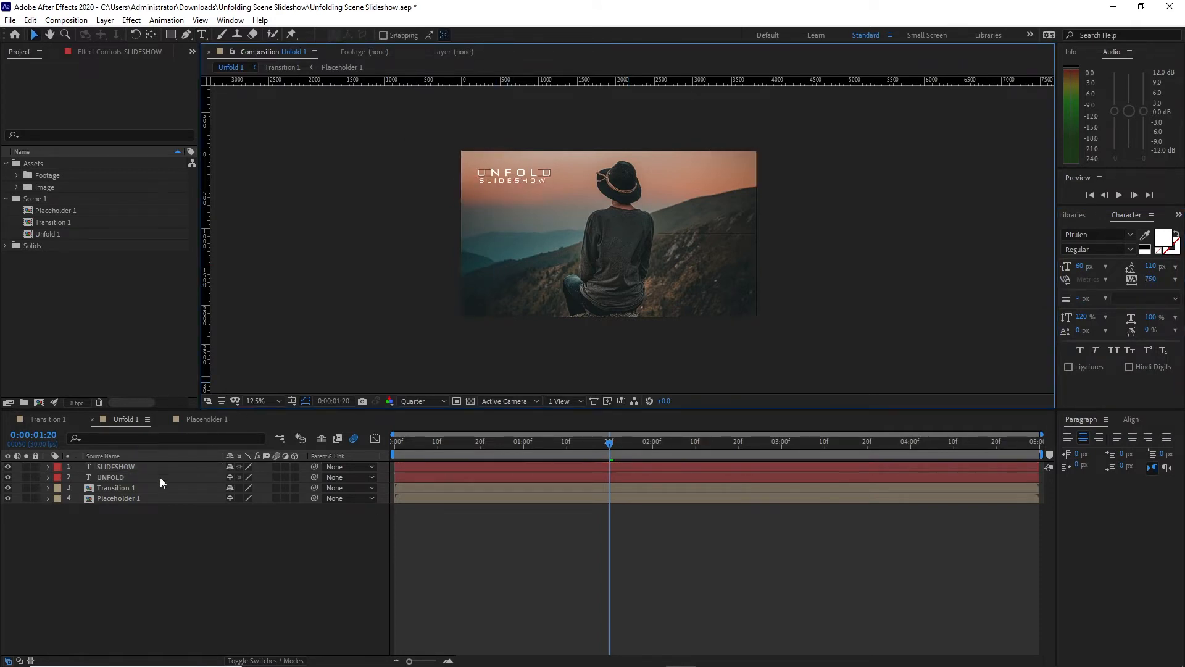
left_click(132, 20)
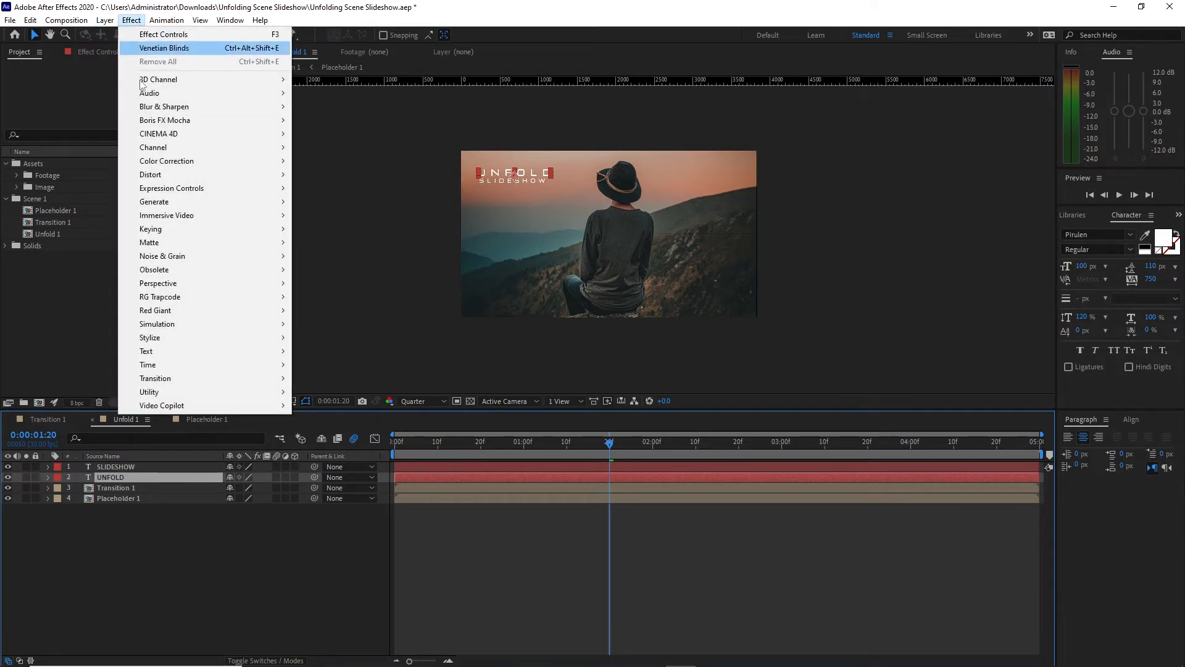
mouse_move(246, 379)
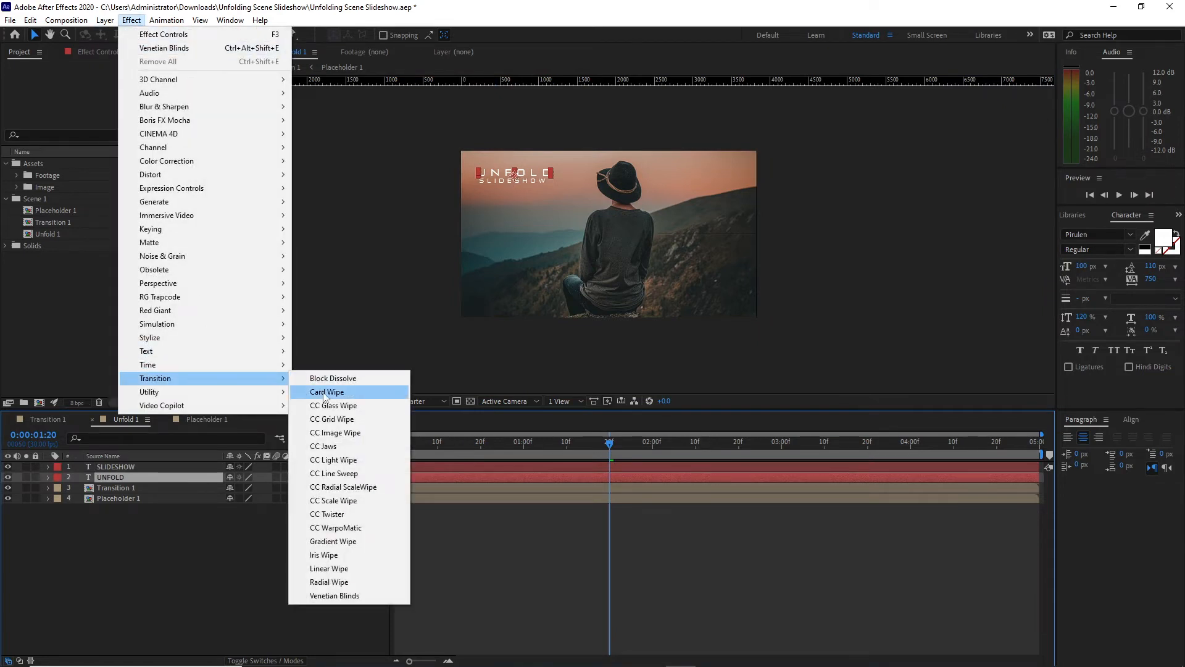
left_click(383, 597)
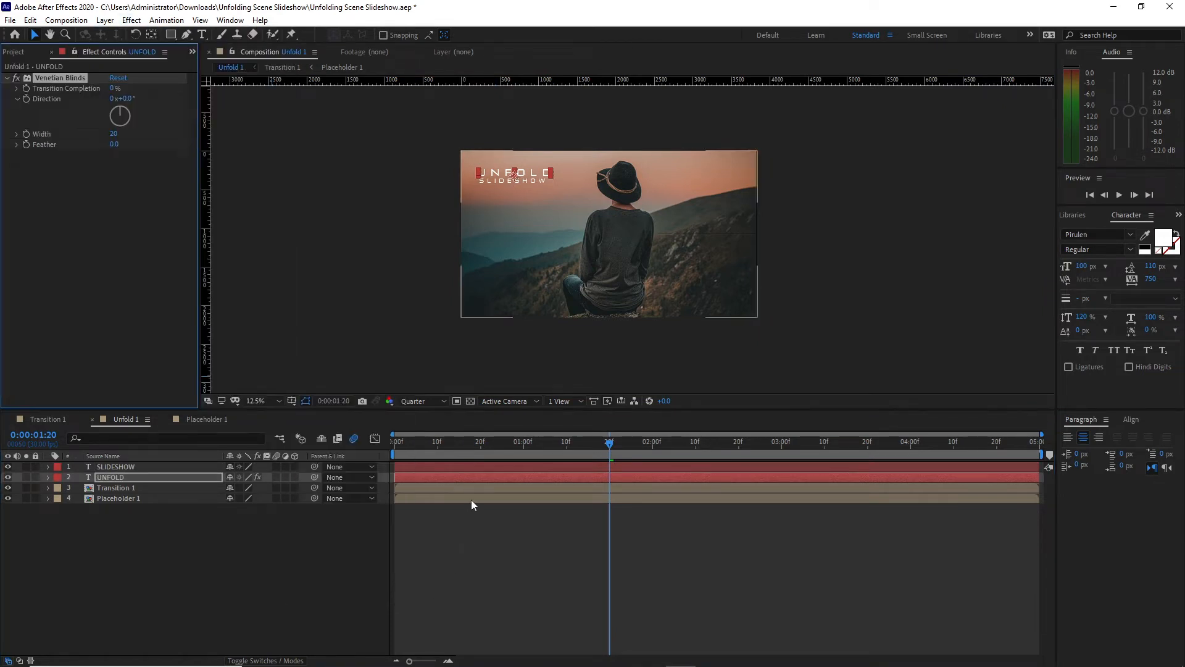
Keyframe the Venetian Blinds Transition Completion on UNFOLD from 100% at 0:00:00:20 to 0% at 0:00:01:20
left_click(481, 450)
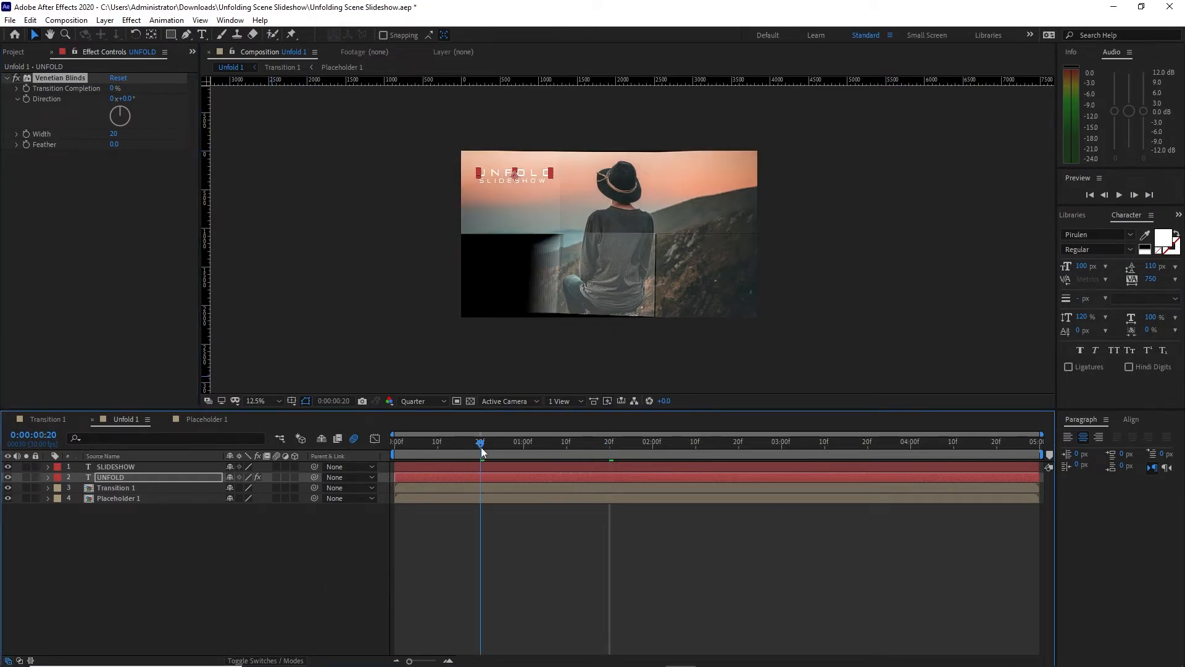
left_click(26, 90)
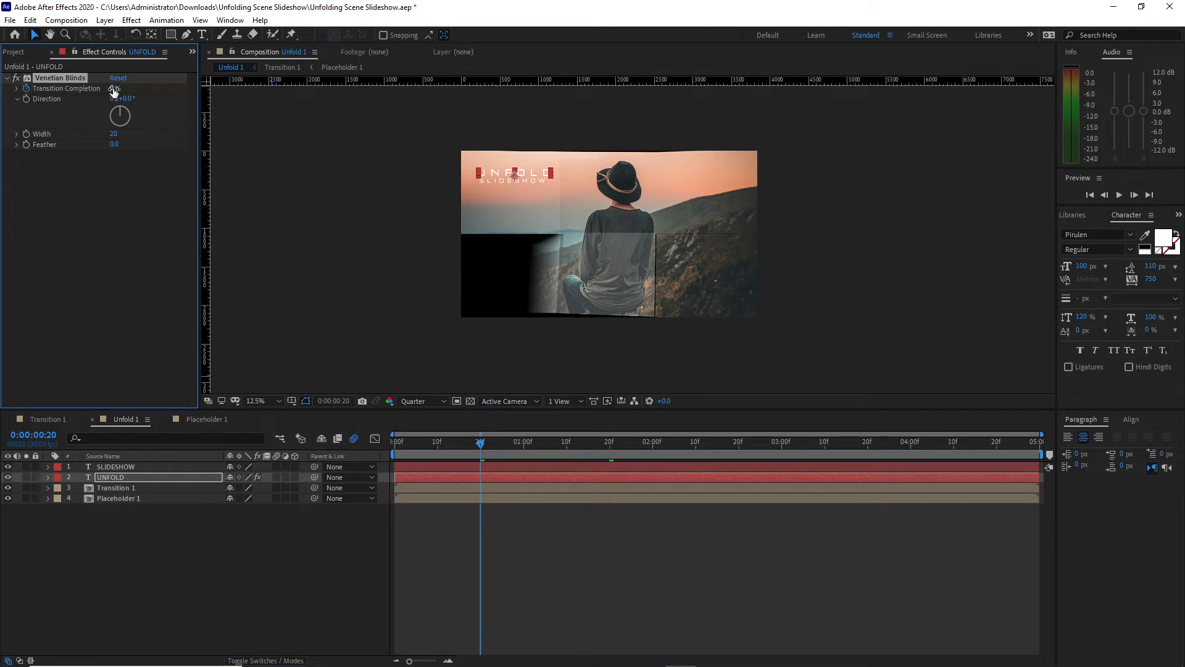
left_click_drag(114, 91, 227, 105)
left_click_drag(492, 453, 611, 451)
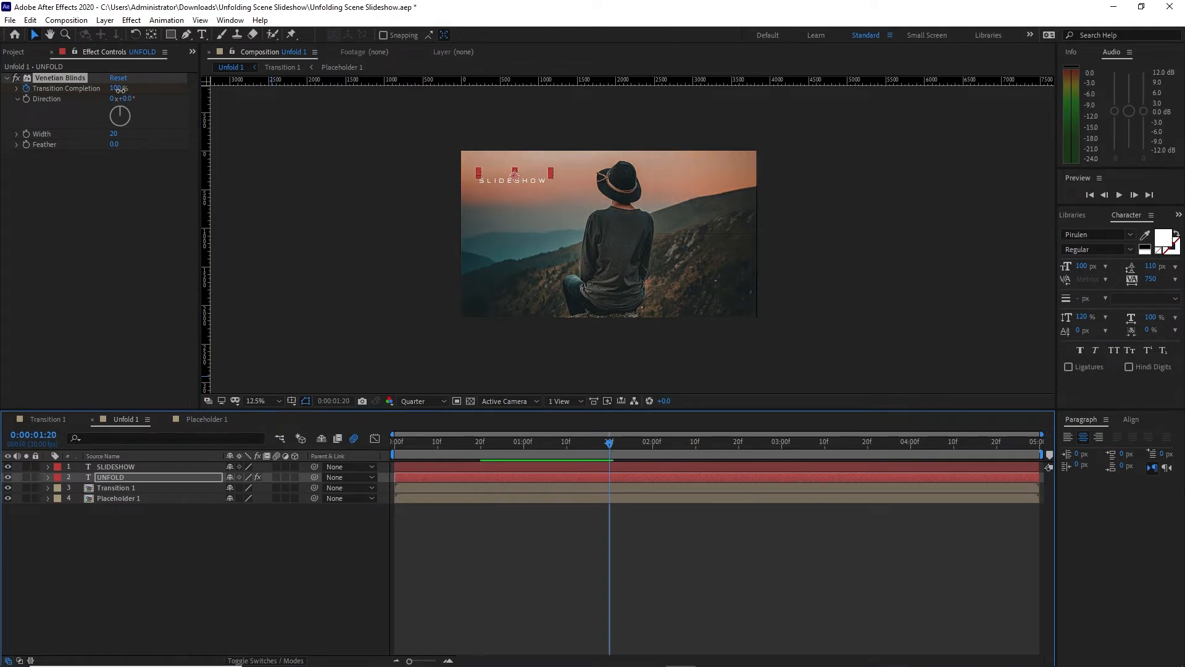
left_click_drag(120, 89, 106, 97)
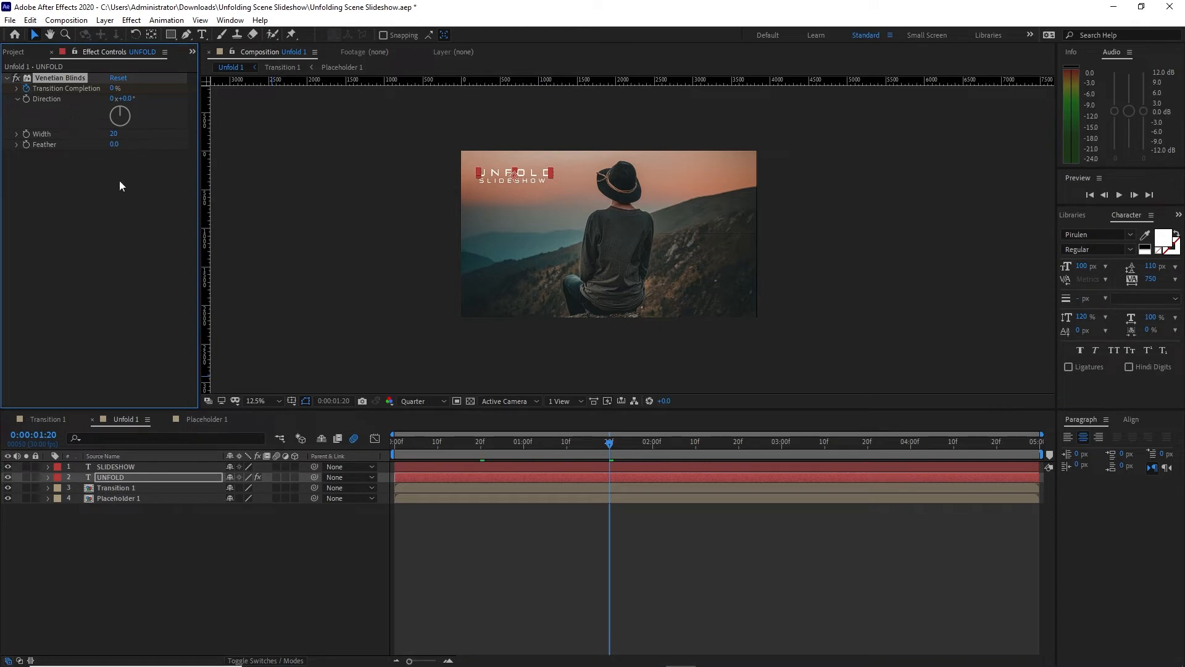
Apply the Slow Fade On text animation preset to the SLIDESHOW layer at 0:00:01:20
left_click(180, 468)
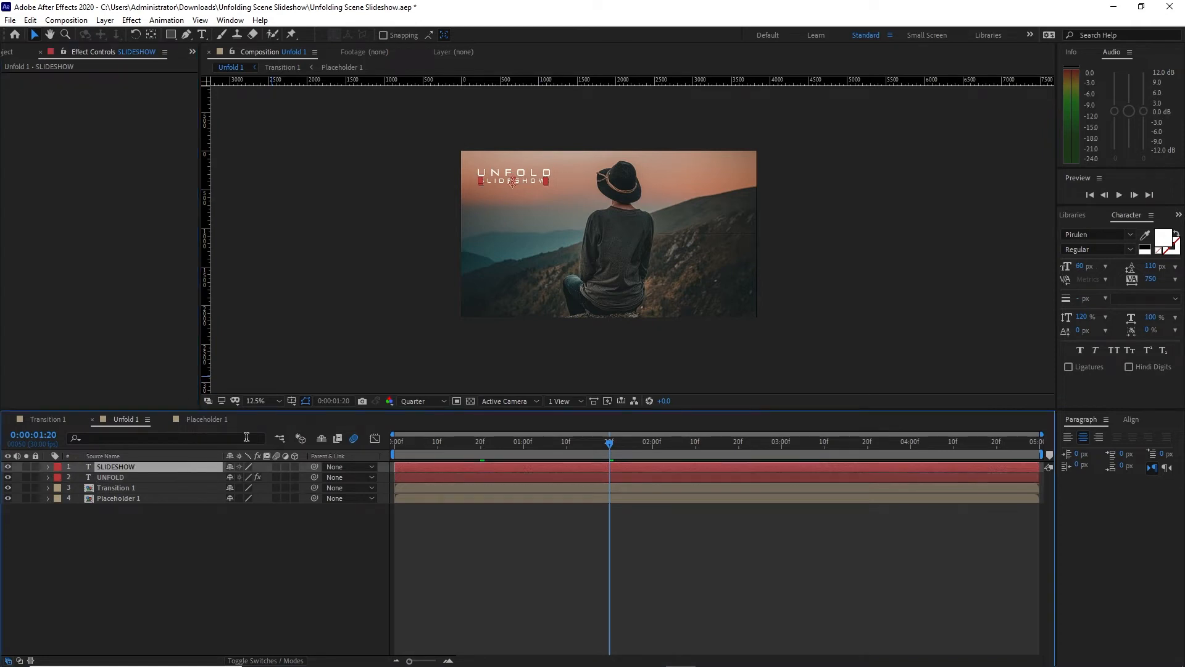
left_click(1178, 215)
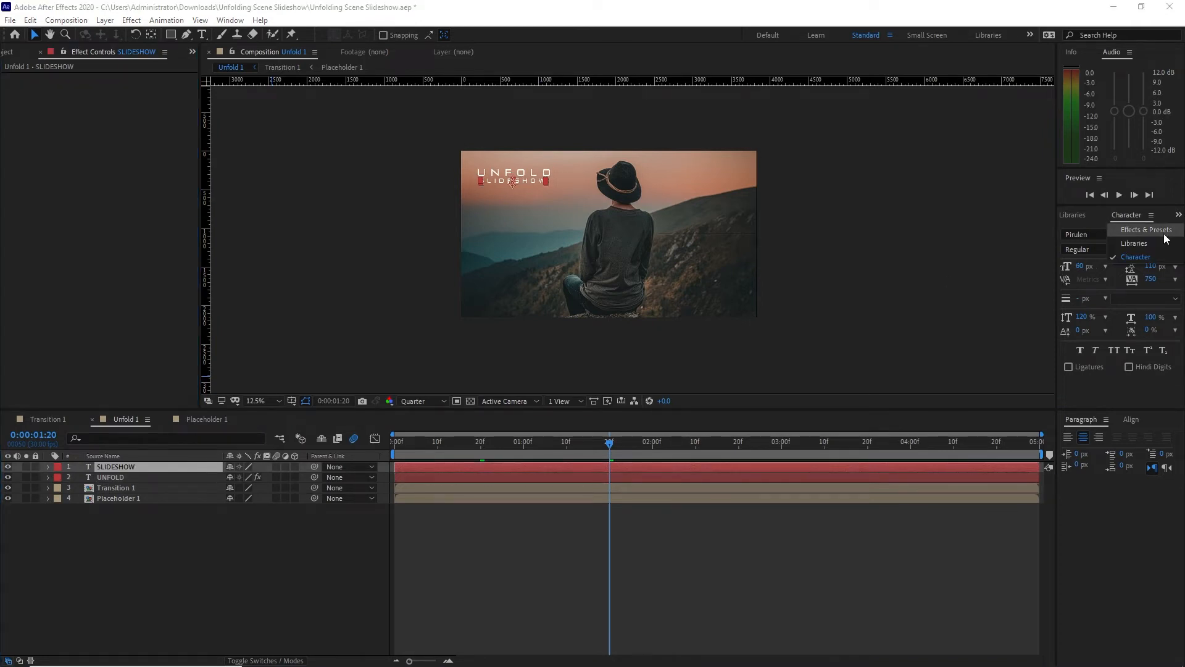
left_click(1148, 230)
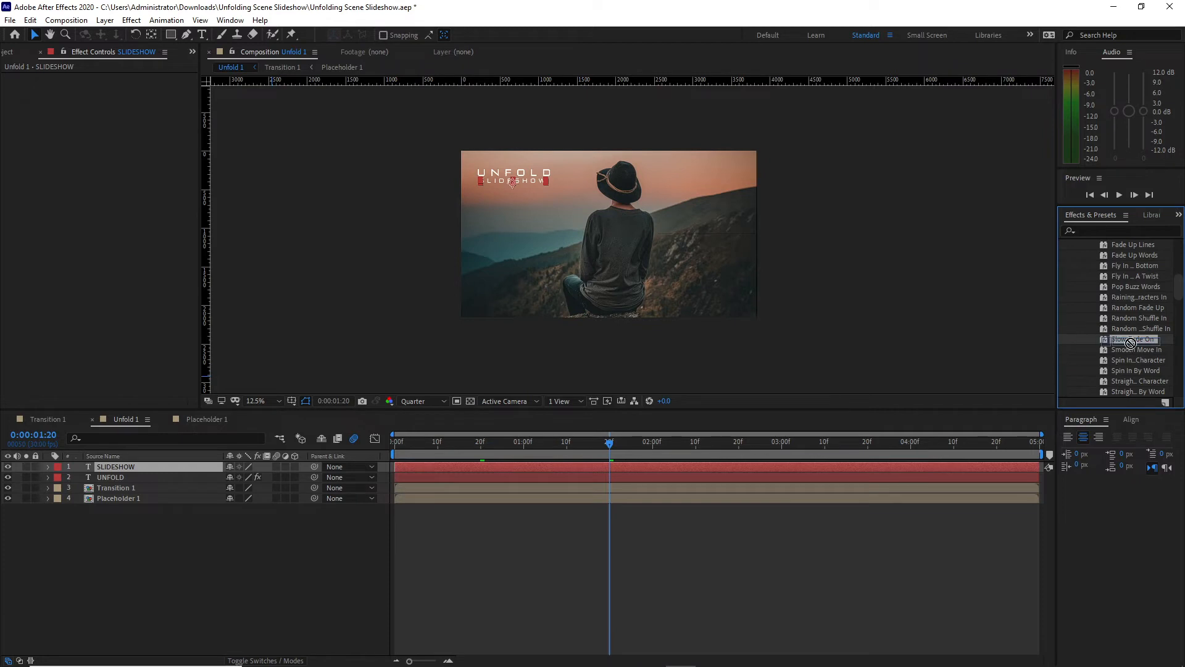
left_click_drag(1128, 339, 817, 464)
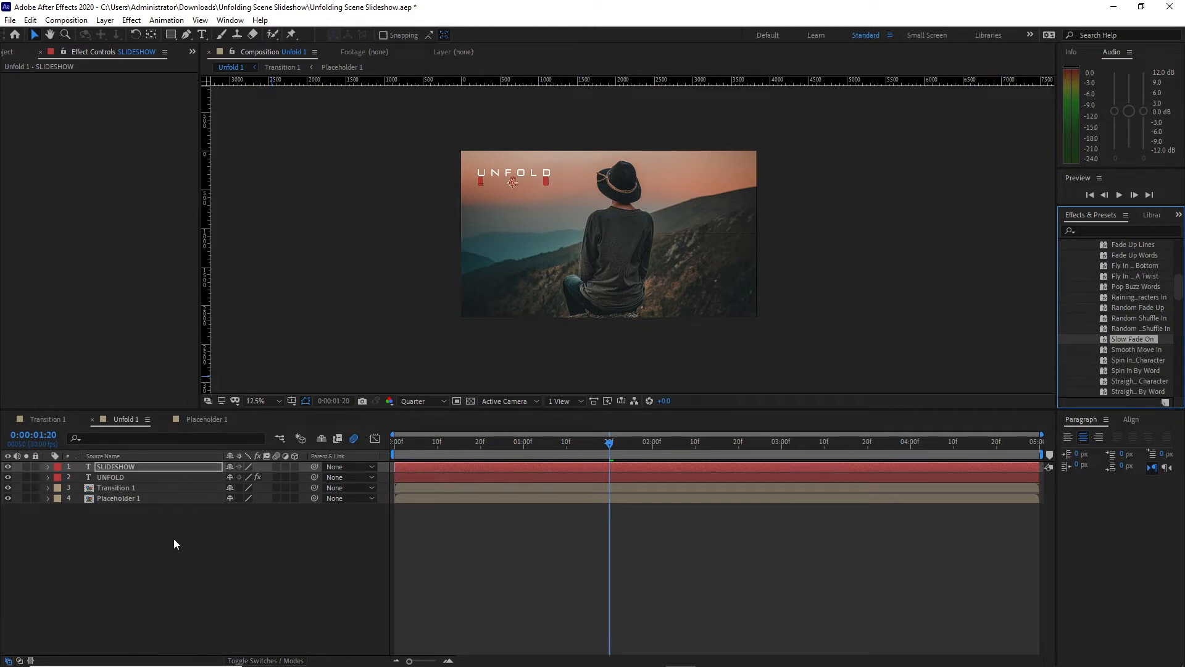
Reveal the SLIDESHOW layer's keyframes, scrub through its fade-in to 0:00:03:00, and collapse the layer again
left_click(168, 466)
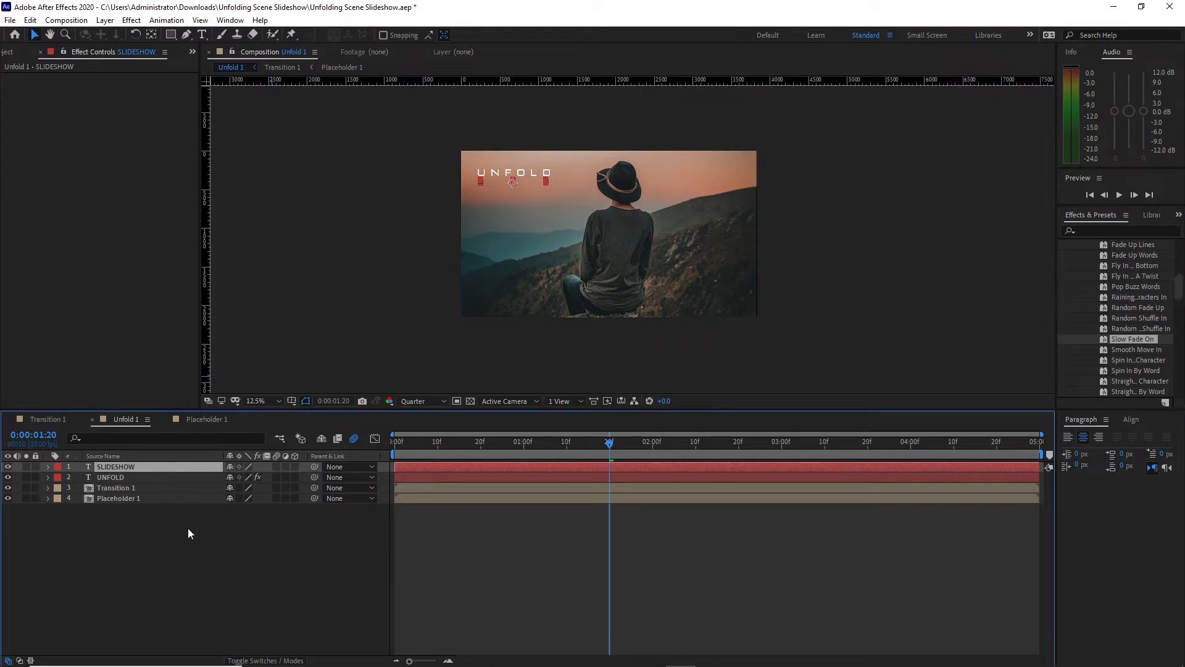
key("u")
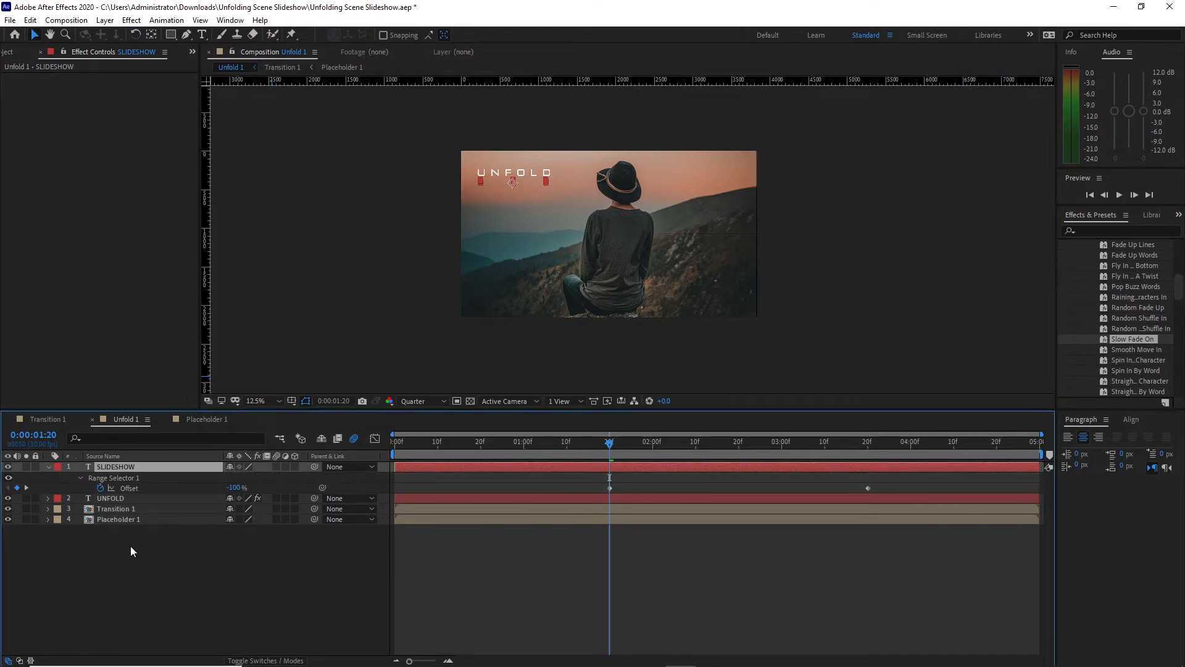
left_click_drag(610, 442, 780, 442)
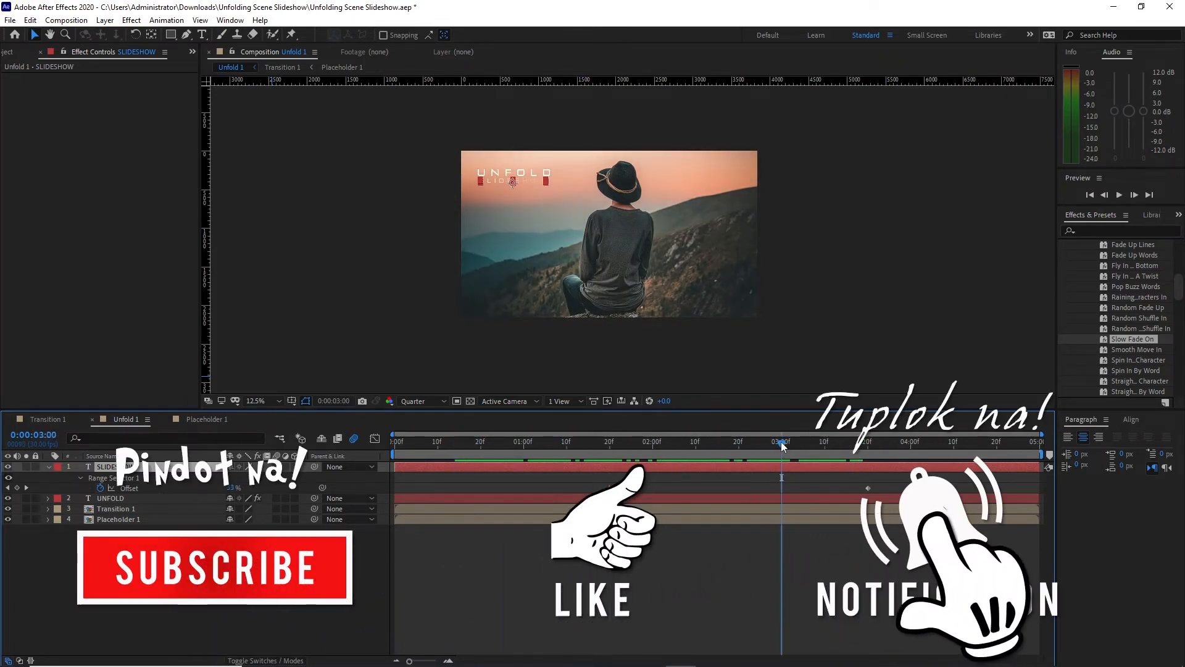
left_click(47, 466)
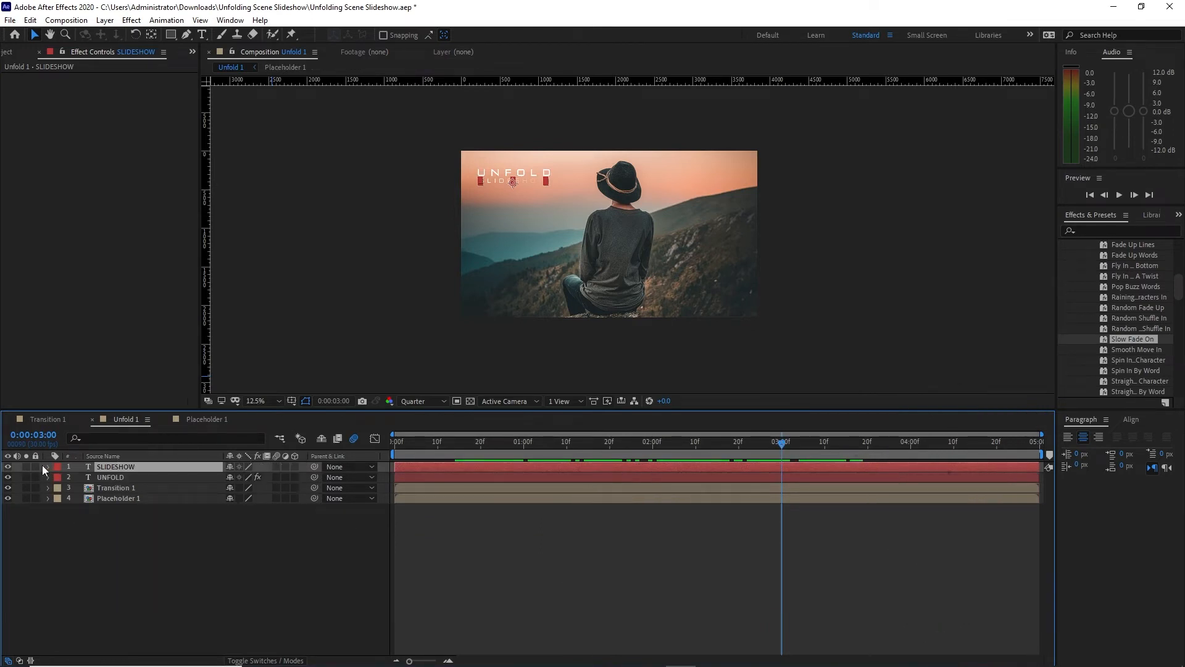
Pre-compose the SLIDESHOW and UNFOLD text layers as "Text 1", moving all attributes into the new composition
left_click(61, 477, "shift")
right_click(126, 471)
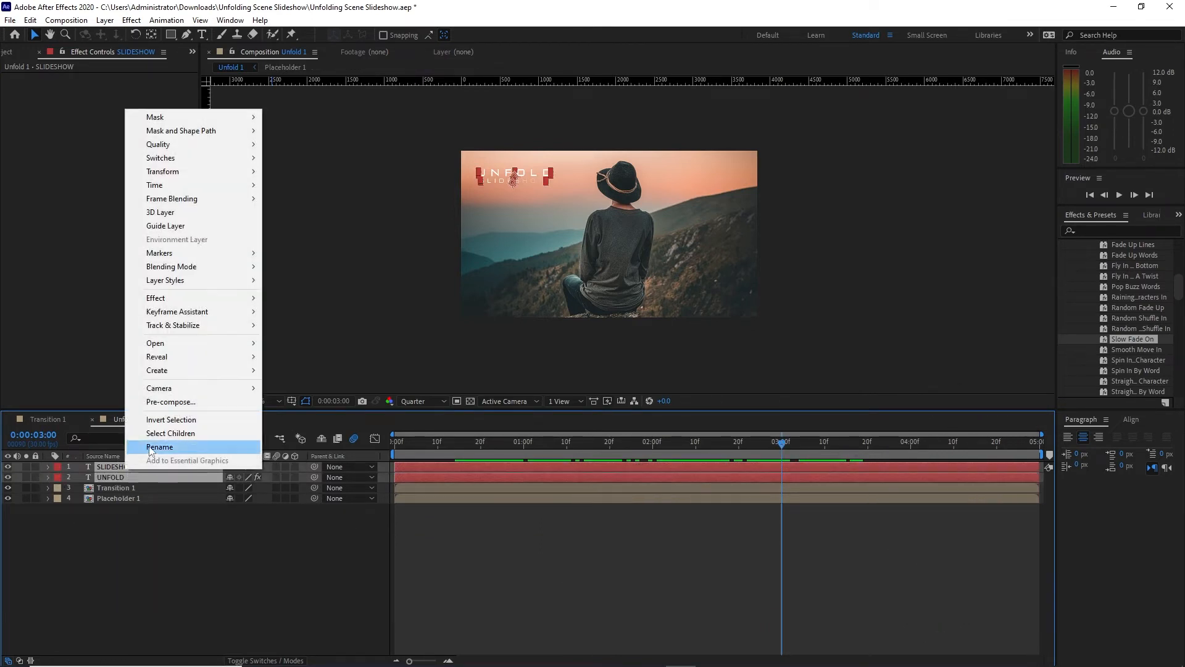
left_click(166, 402)
type("T")
key("BackSpace")
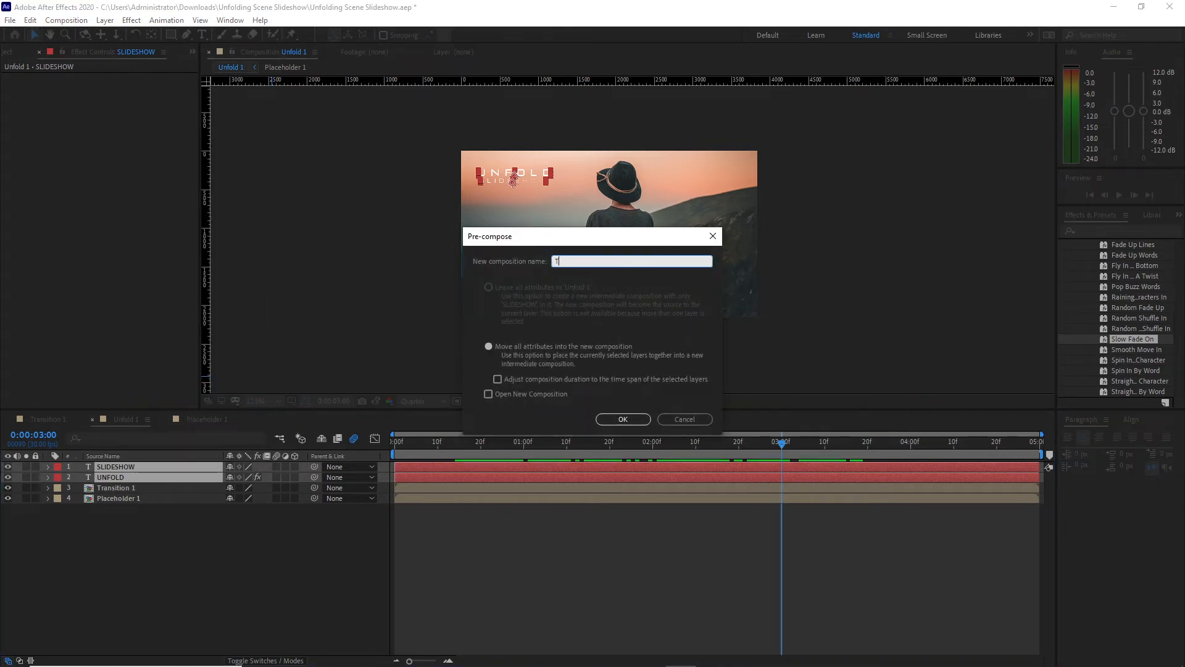
type("ext 1")
left_click(489, 347)
left_click(623, 419)
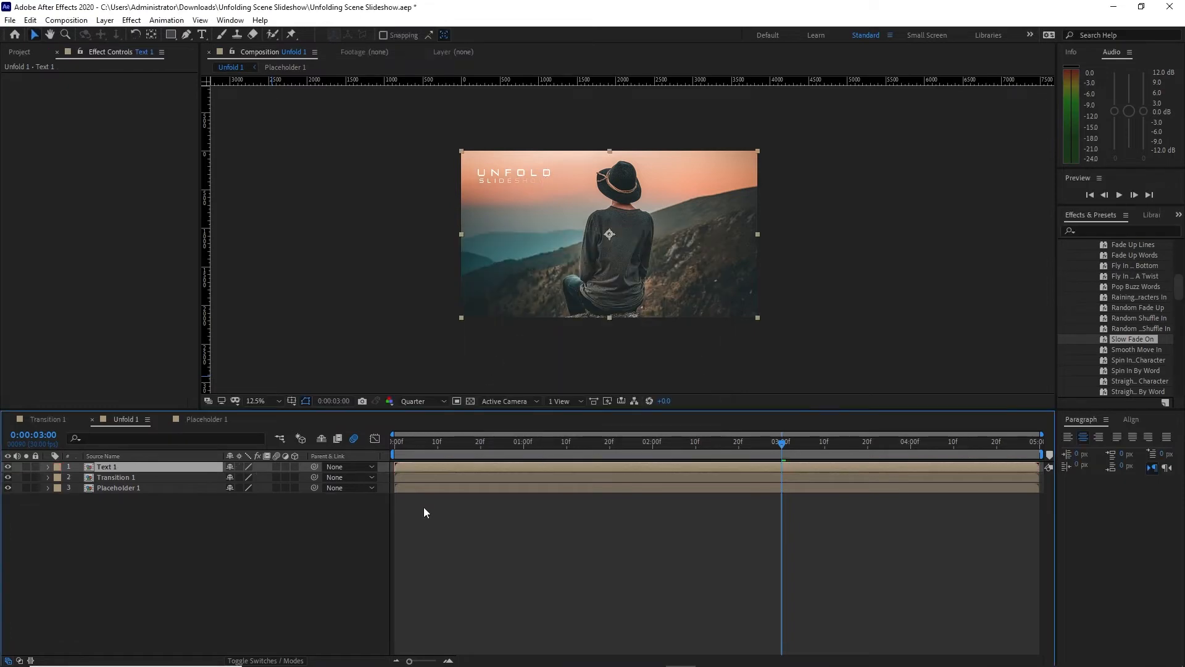
Create a new composition named "Transition 2" with a duration of 5 seconds (05:00)
left_click(66, 20)
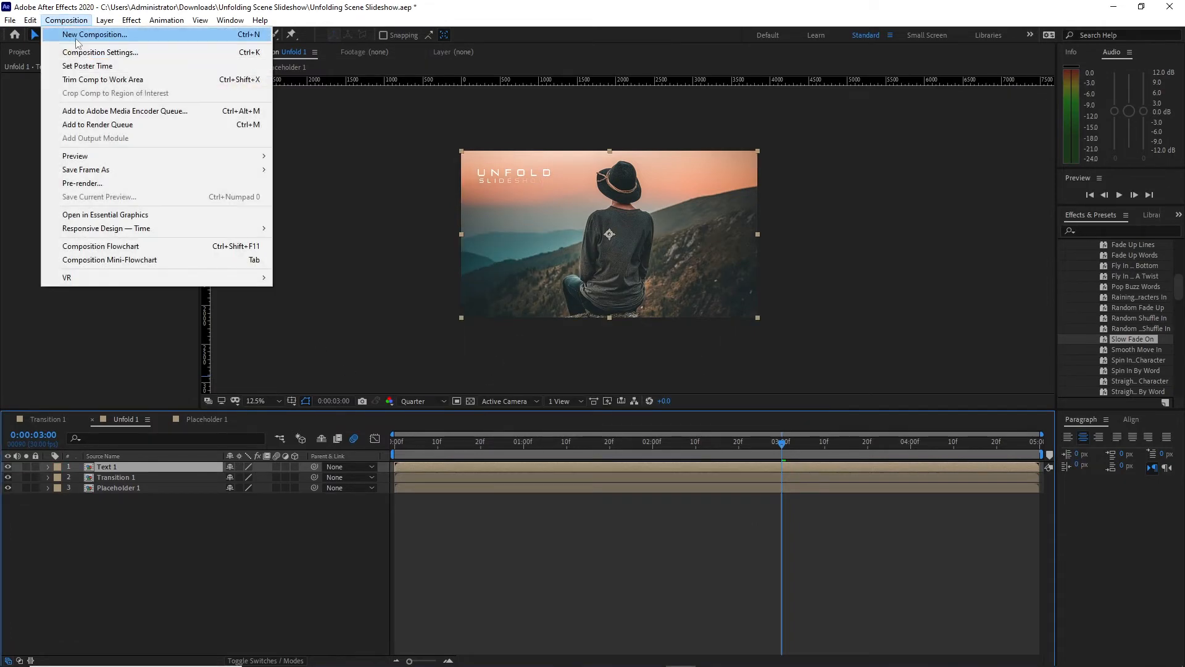
left_click(76, 37)
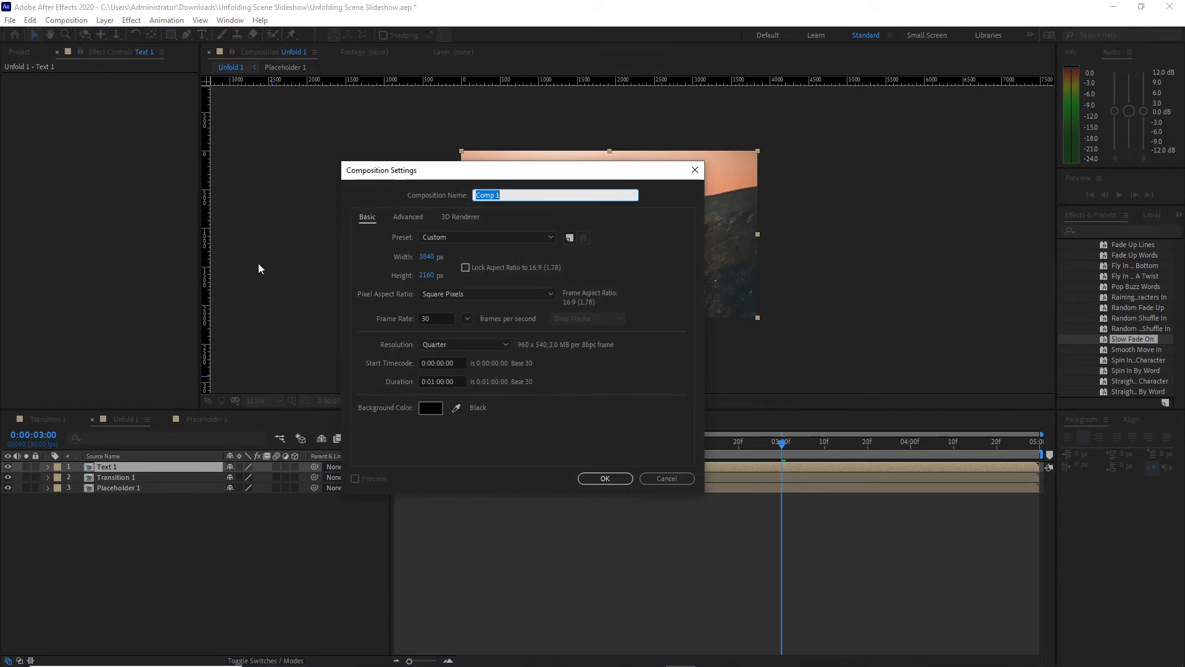
type("Transition 2")
left_click(435, 383)
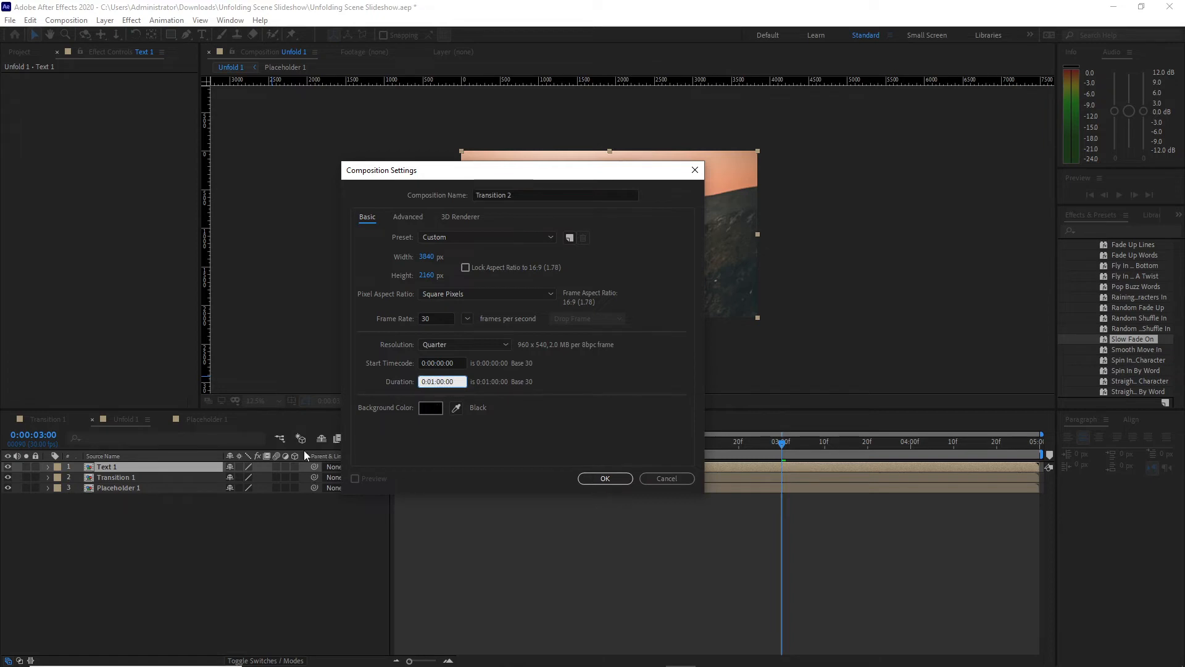
type("05:00")
left_click(605, 479)
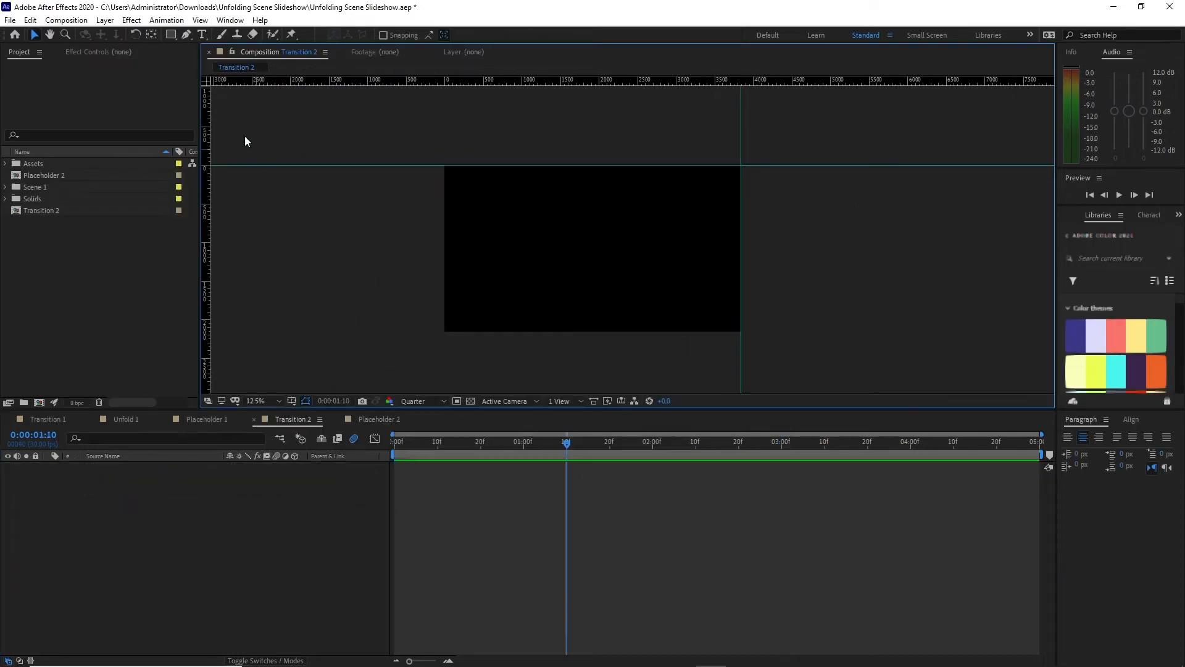
Add a white solid 768 px wide and 4000 px high to Transition 2 and make it a 3D layer
left_click(105, 21)
mouse_move(149, 35)
left_click(318, 45)
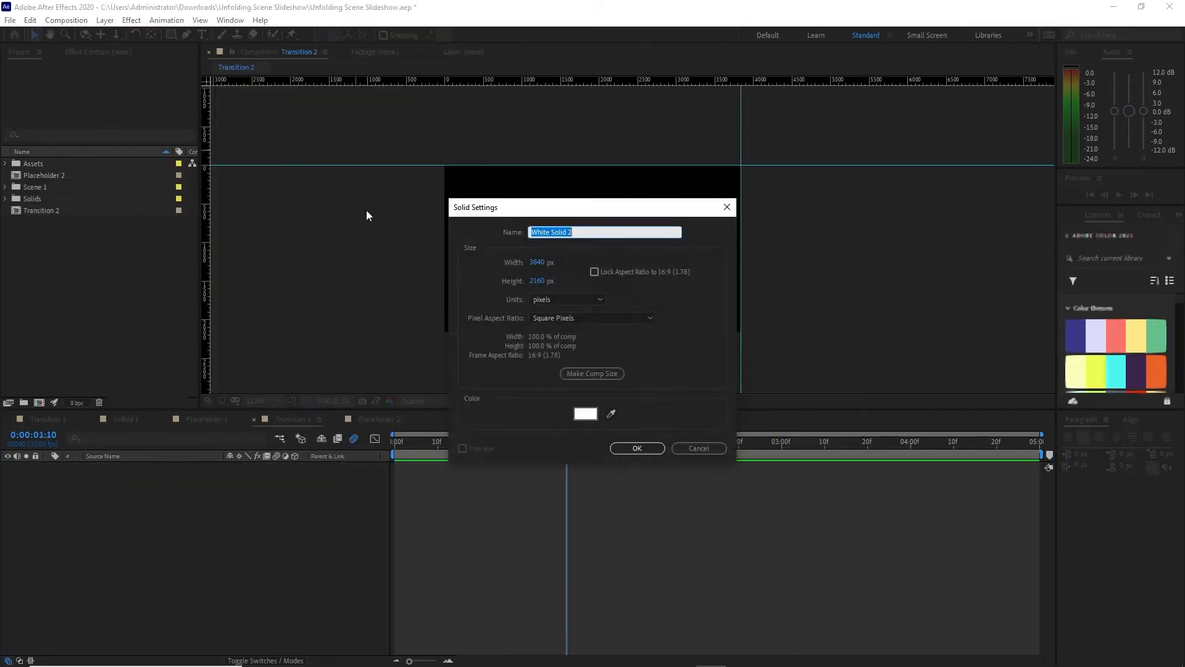
left_click(536, 263)
type("768")
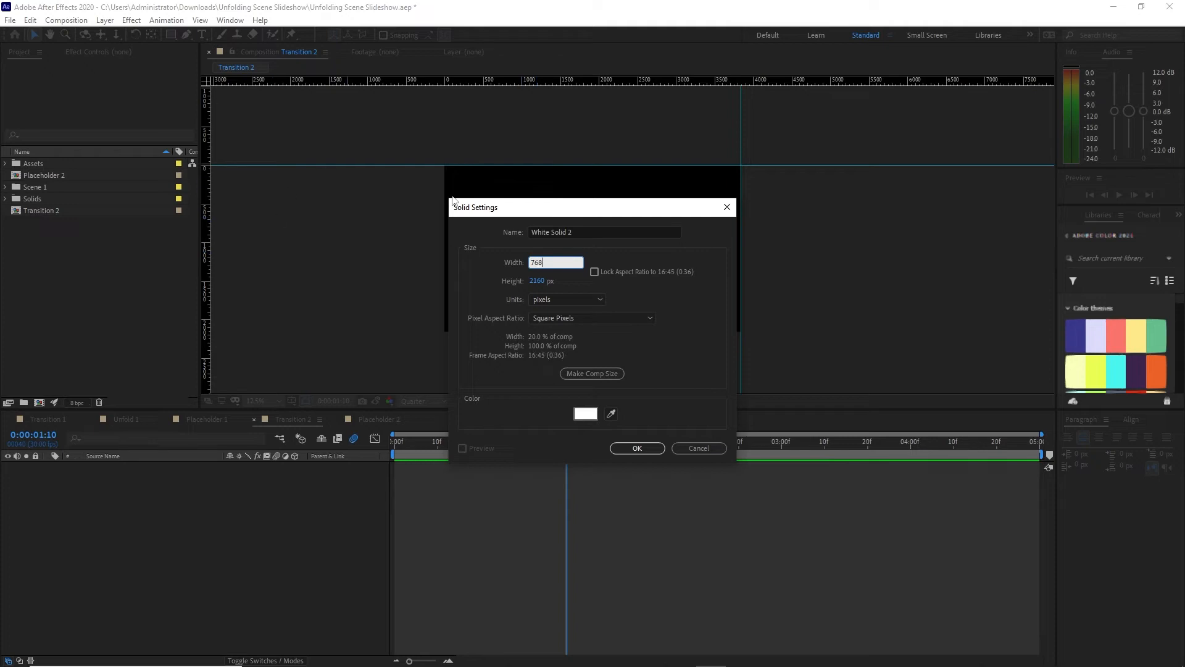
left_click(537, 281)
type("40000")
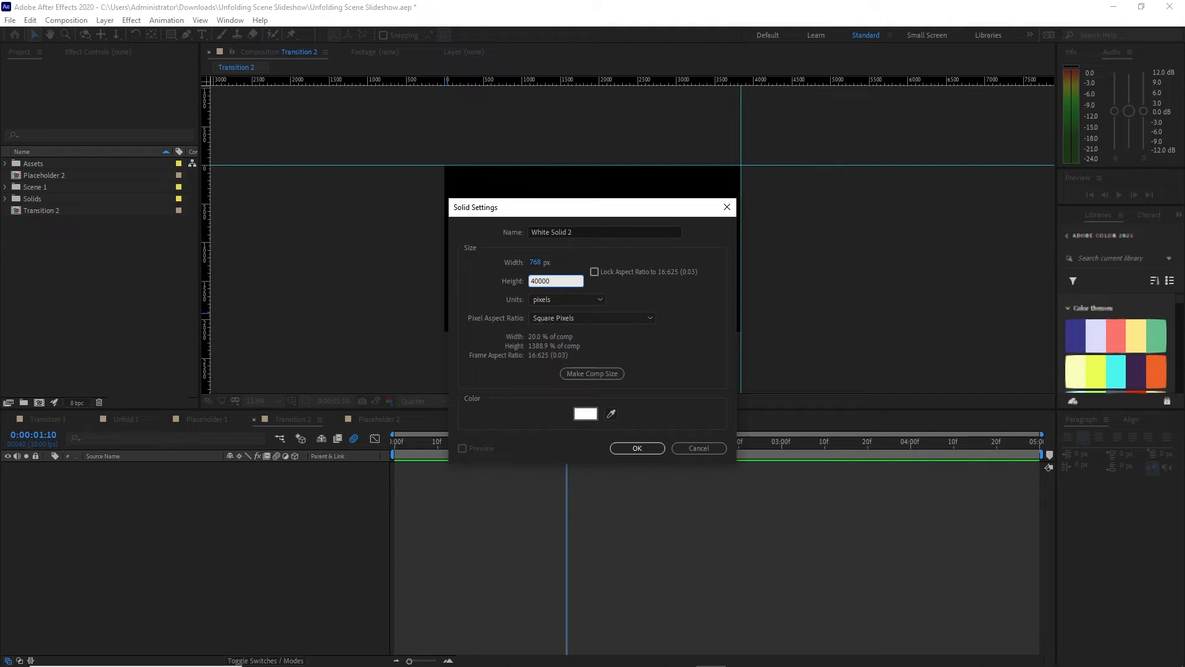
key("BackSpace")
left_click(638, 449)
left_click(295, 467)
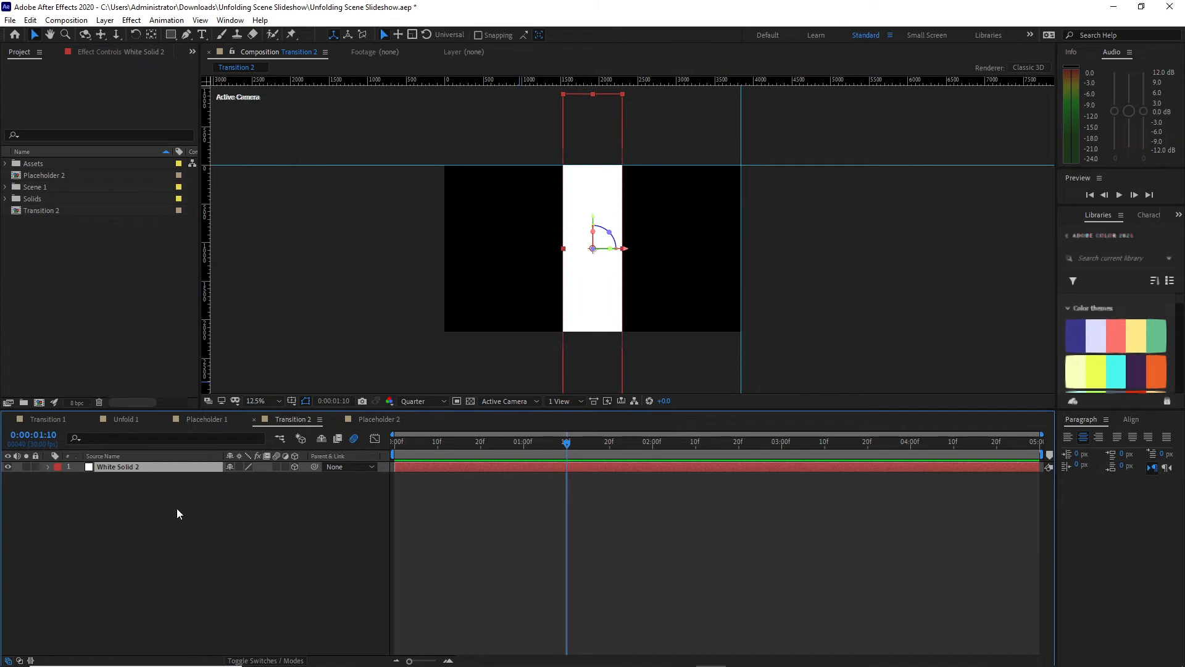
Keyframe the white solid's Y Rotation from -125° at 0:00:00:00 to 0° at 0:00:00:10
key("r")
left_click(564, 446)
left_click_drag(414, 447, 394, 447)
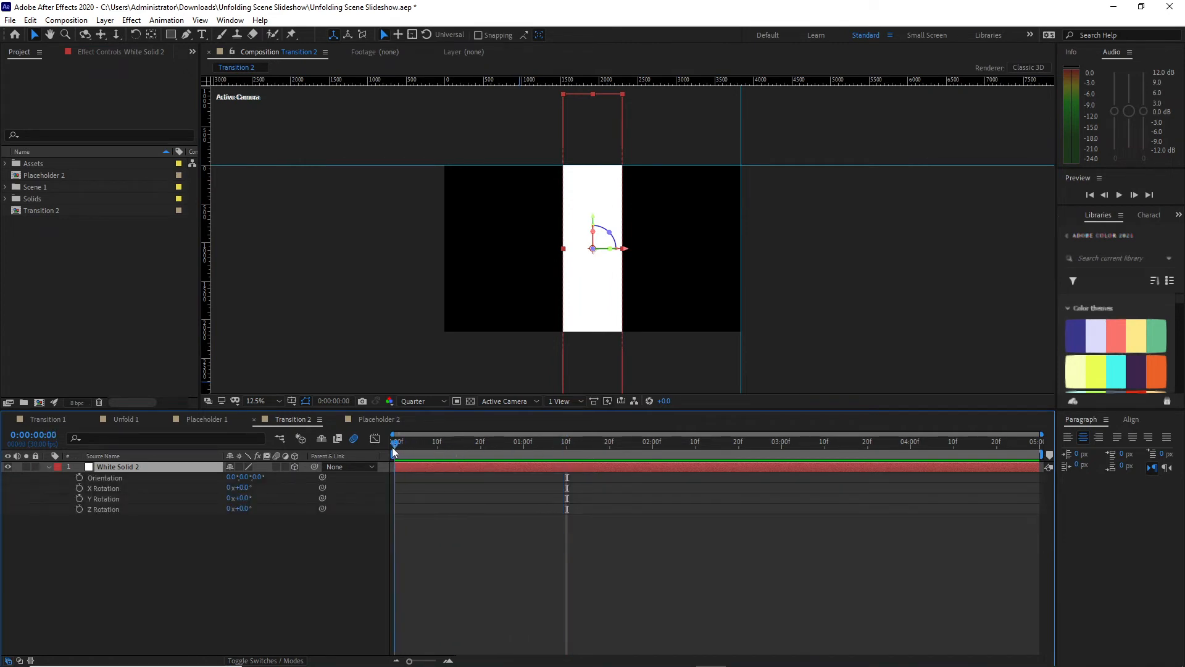
left_click(79, 499)
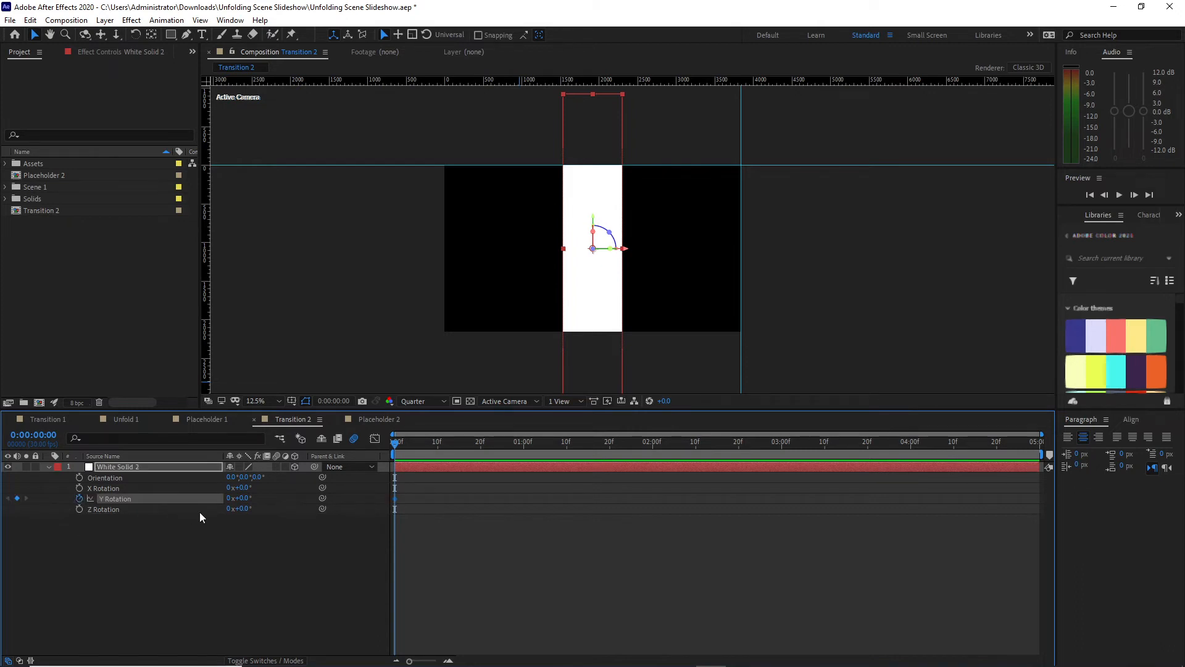
left_click(246, 499)
type("-125")
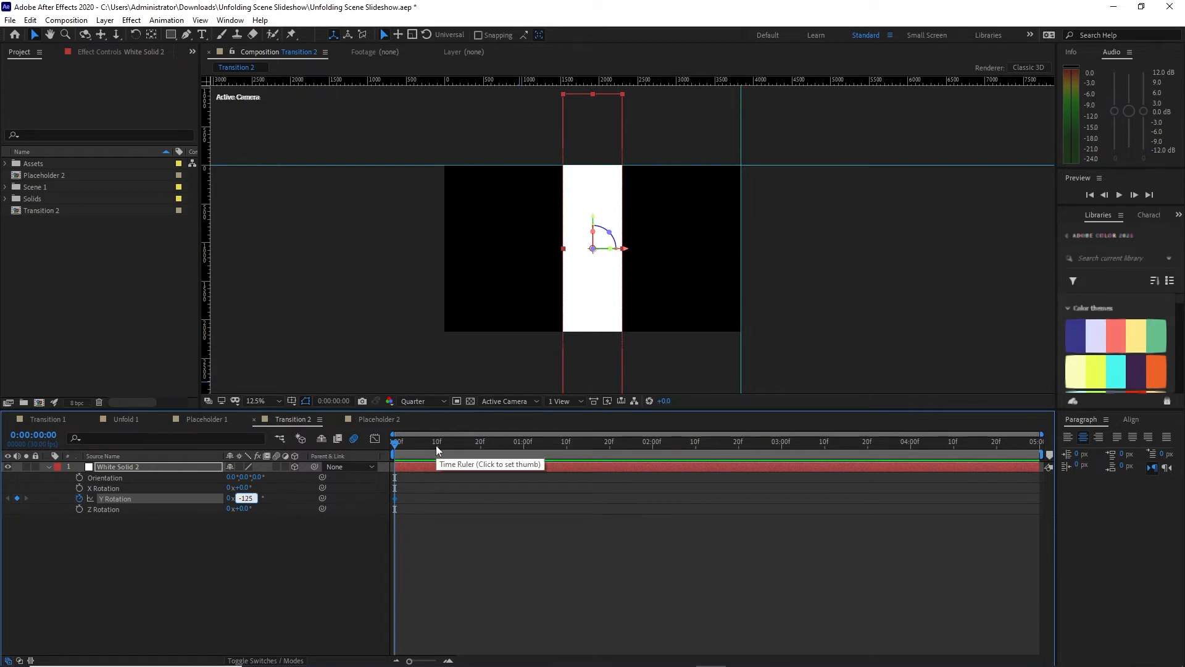
left_click(436, 446)
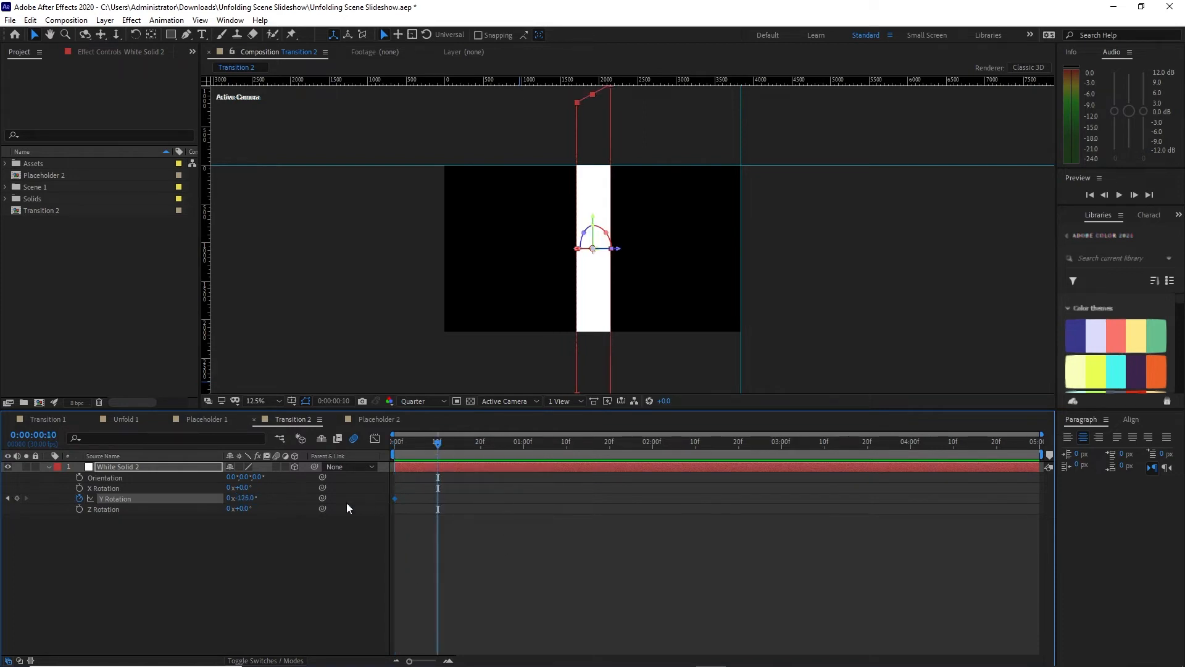
left_click(254, 498)
type("0")
Enable an expression on Y Rotation and copy the Y ROTATION BOUNCE code from the Unfolding Expressions file in Notepad
left_click(79, 501, "alt")
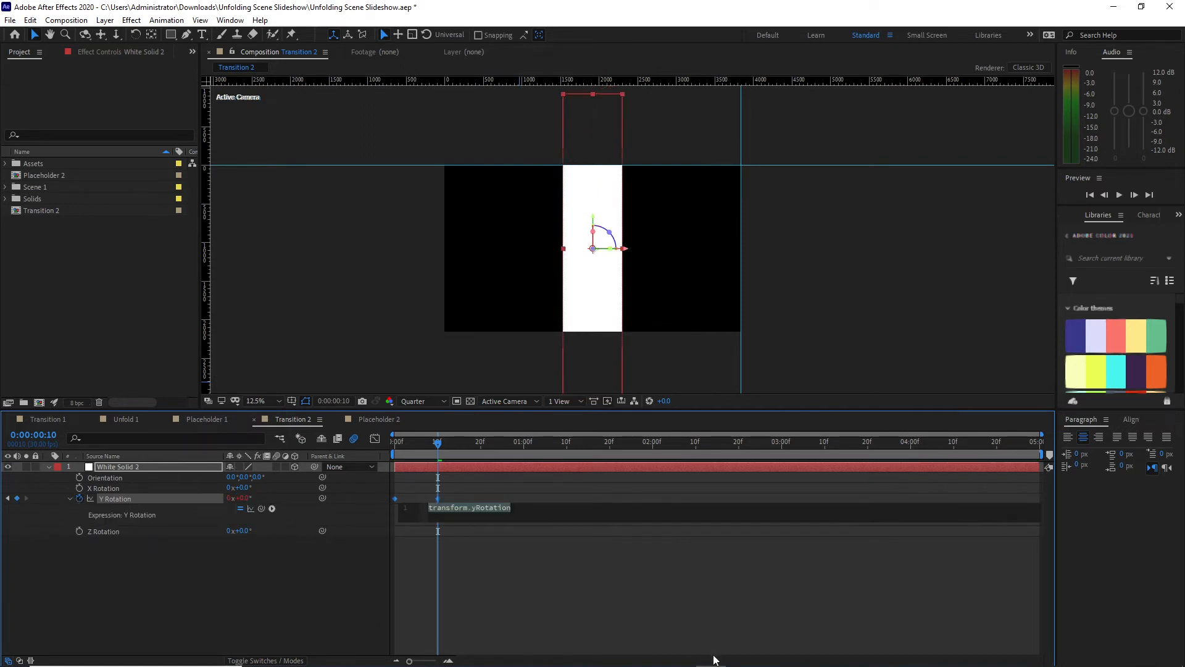
left_click(728, 654)
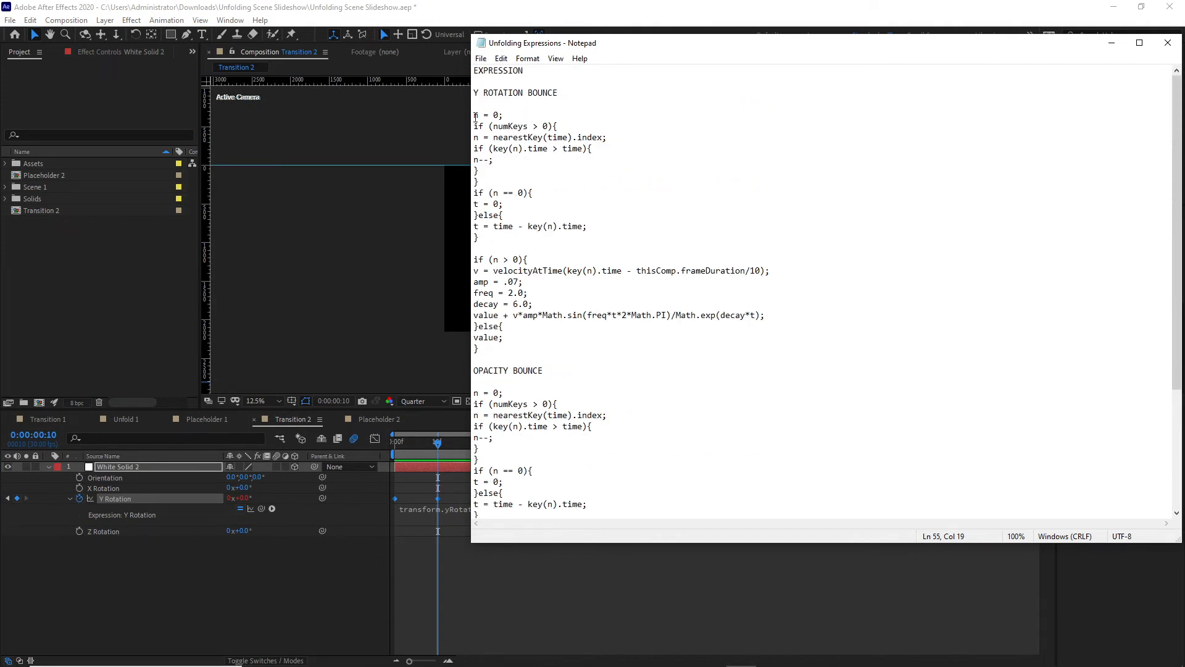
left_click_drag(475, 118, 479, 350)
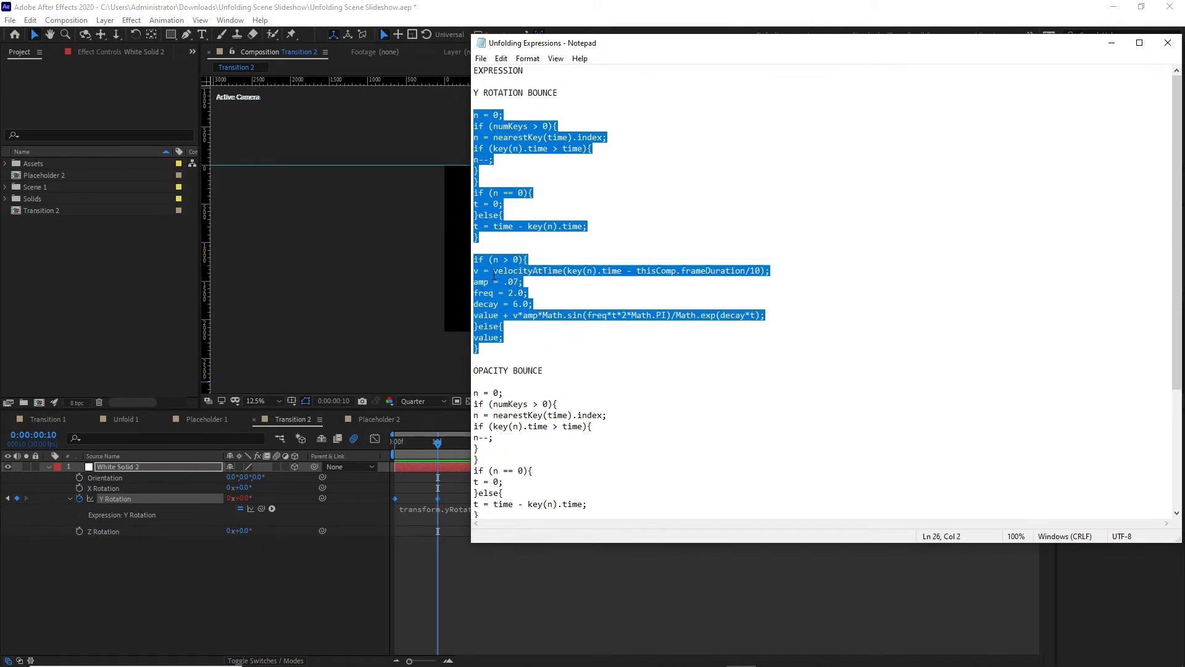
right_click(504, 277)
left_click(525, 307)
key("alt+Tab")
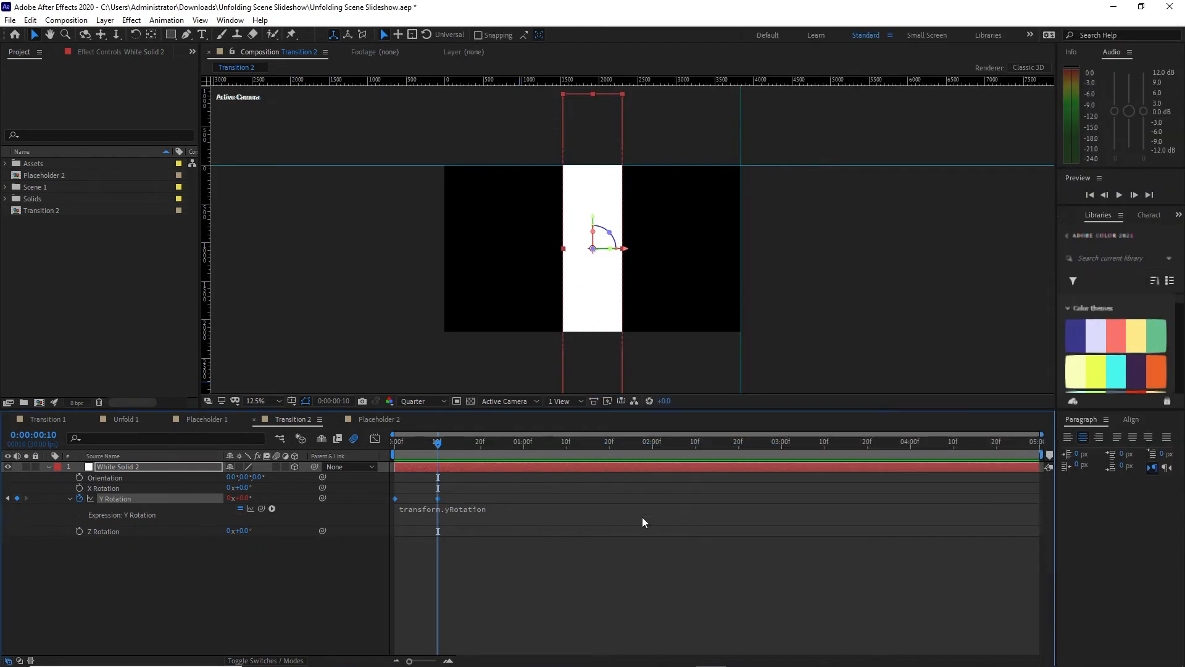
Replace the default Y Rotation expression with the copied bounce code, scrub the animation to 0:00:00:23, and collapse the layer
left_click(527, 510)
right_click(495, 509)
left_click(526, 579)
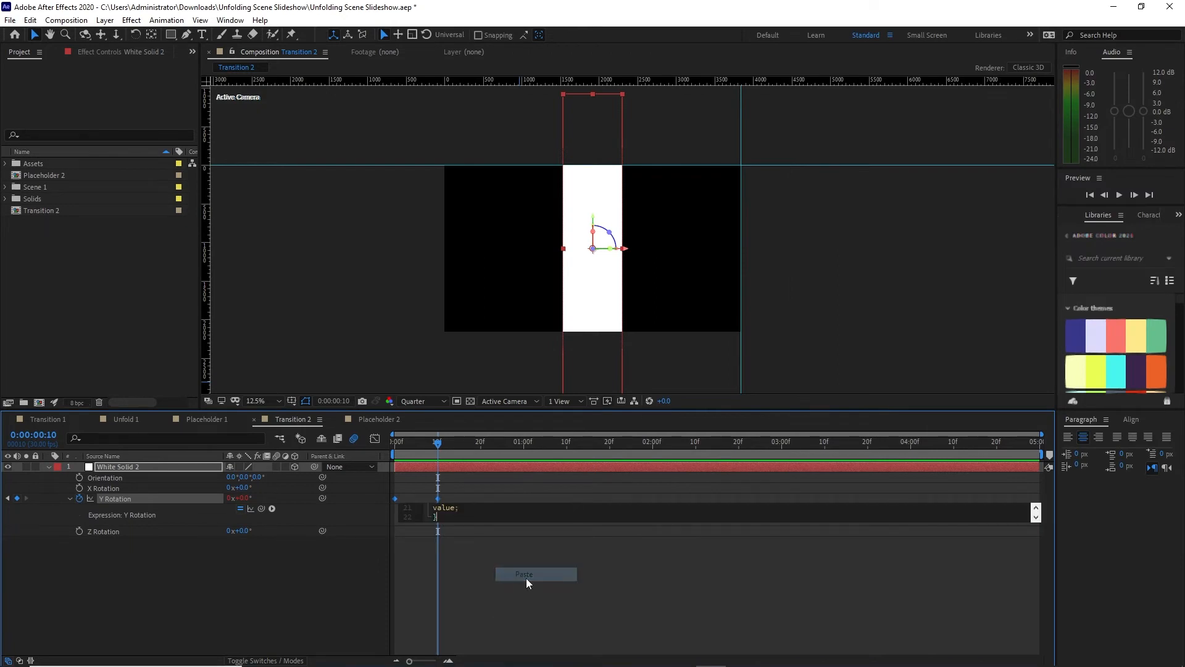
left_click(407, 457)
left_click_drag(407, 457, 492, 461)
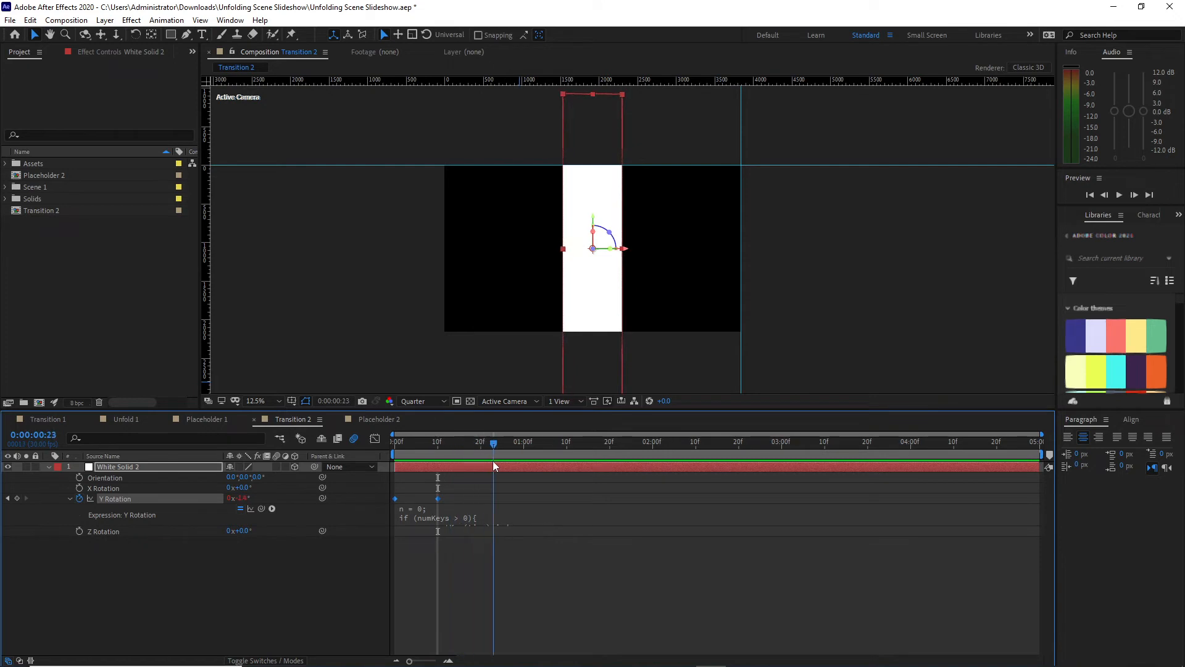
left_click(48, 467)
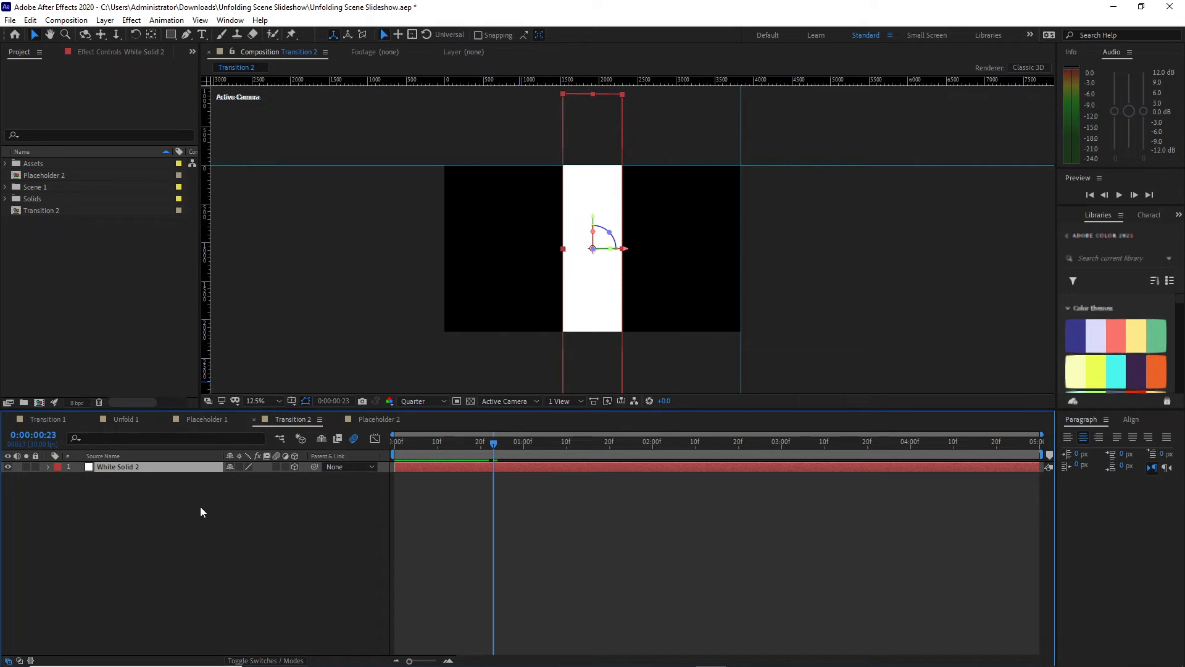
Duplicate the white solid four times to get five panels
key("ctrl+d")
key("ctrl+d")
key("ctrl+d")
key("ctrl+d")
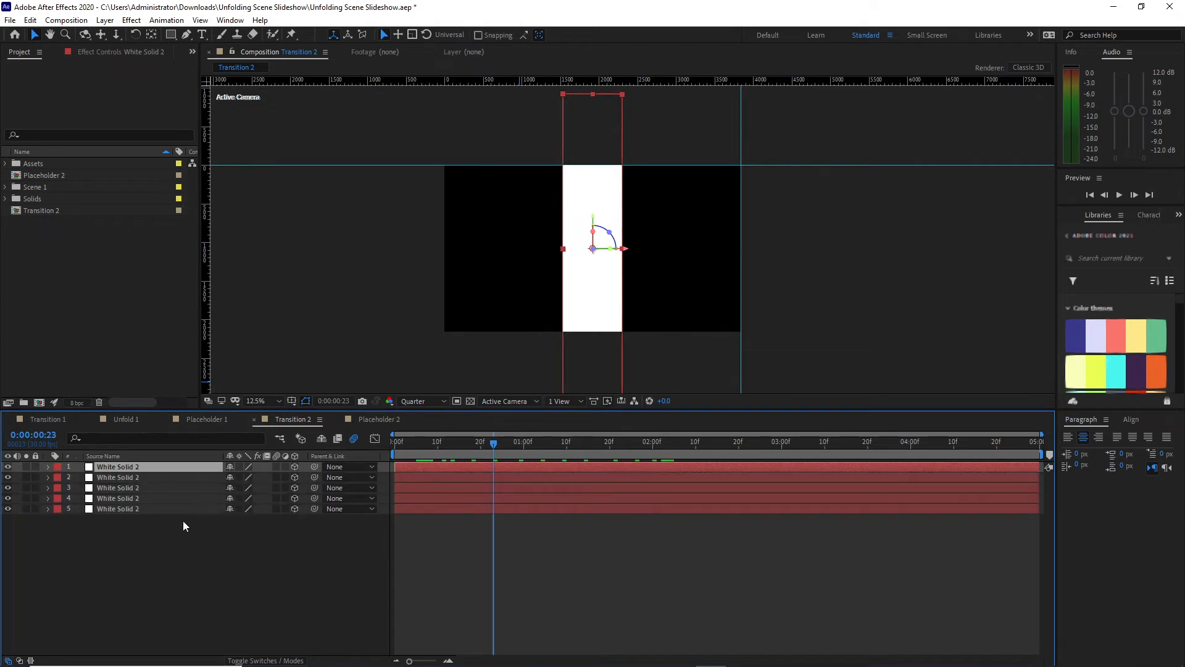
Reveal Position on all five solids and move layer 4 beside the centre panel, at X 1151
left_click_drag(181, 541, 168, 468)
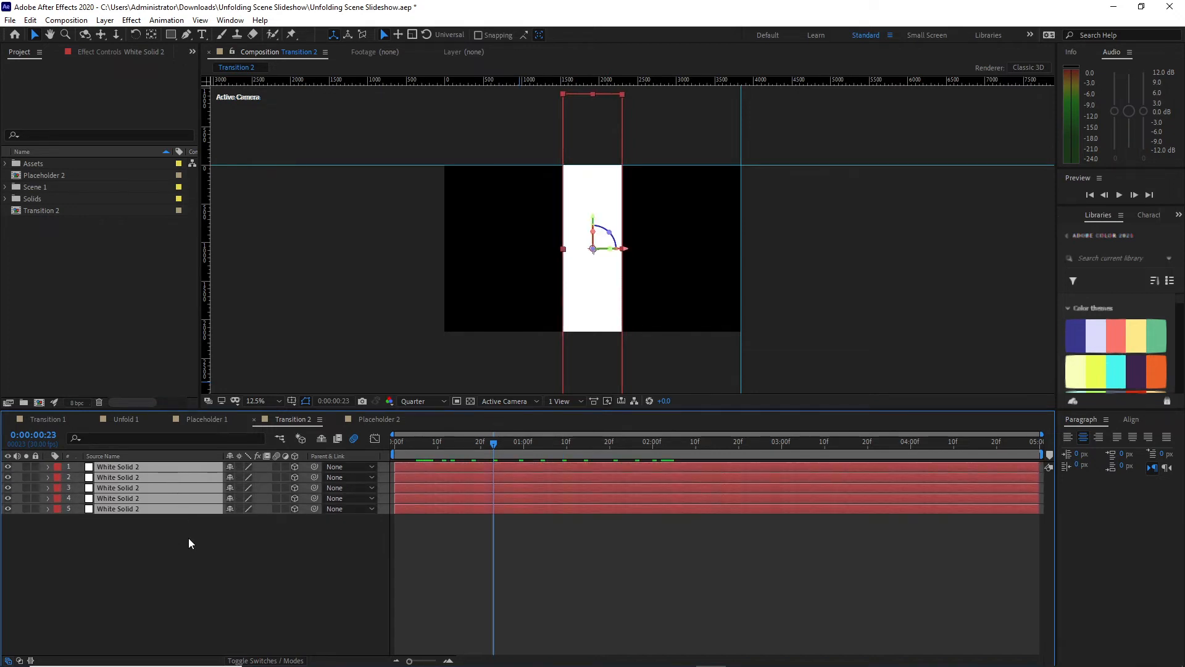
key("p")
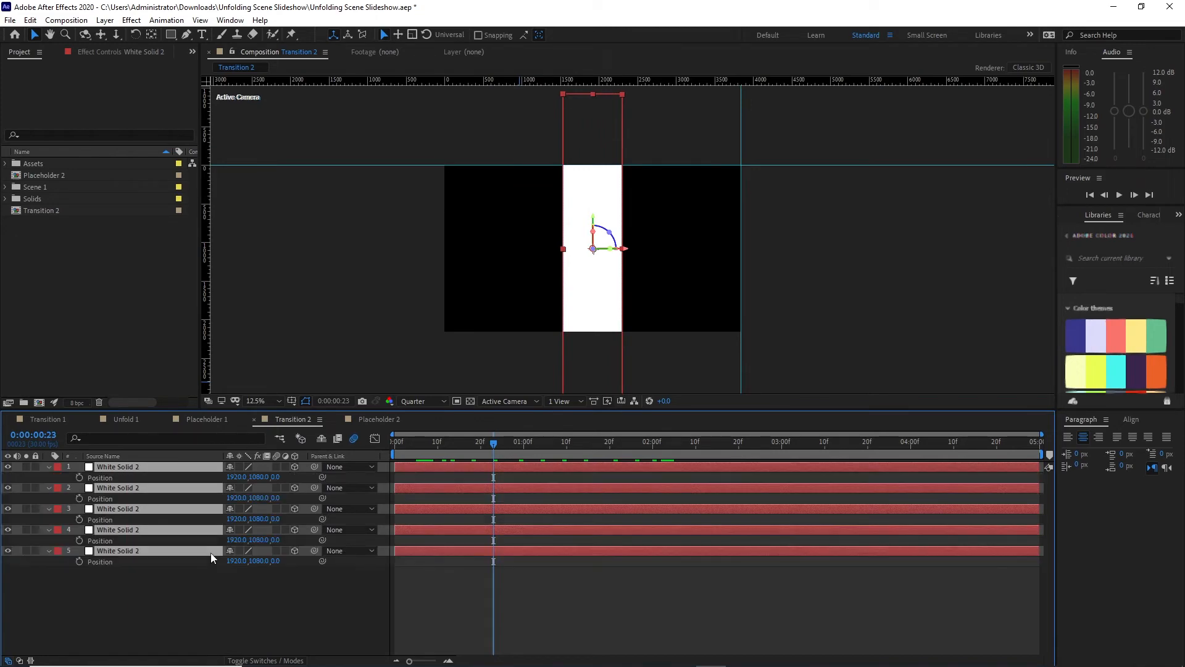
left_click(221, 579)
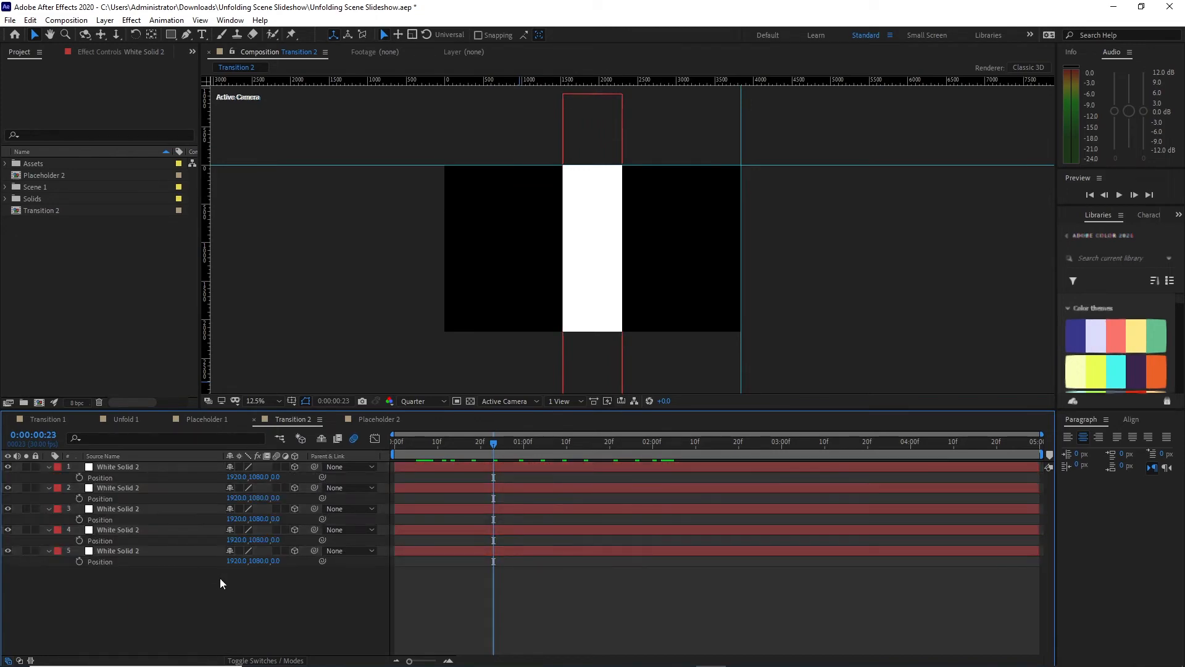
left_click(182, 535)
left_click_drag(231, 543, 31, 552)
left_click_drag(228, 542, 60, 535)
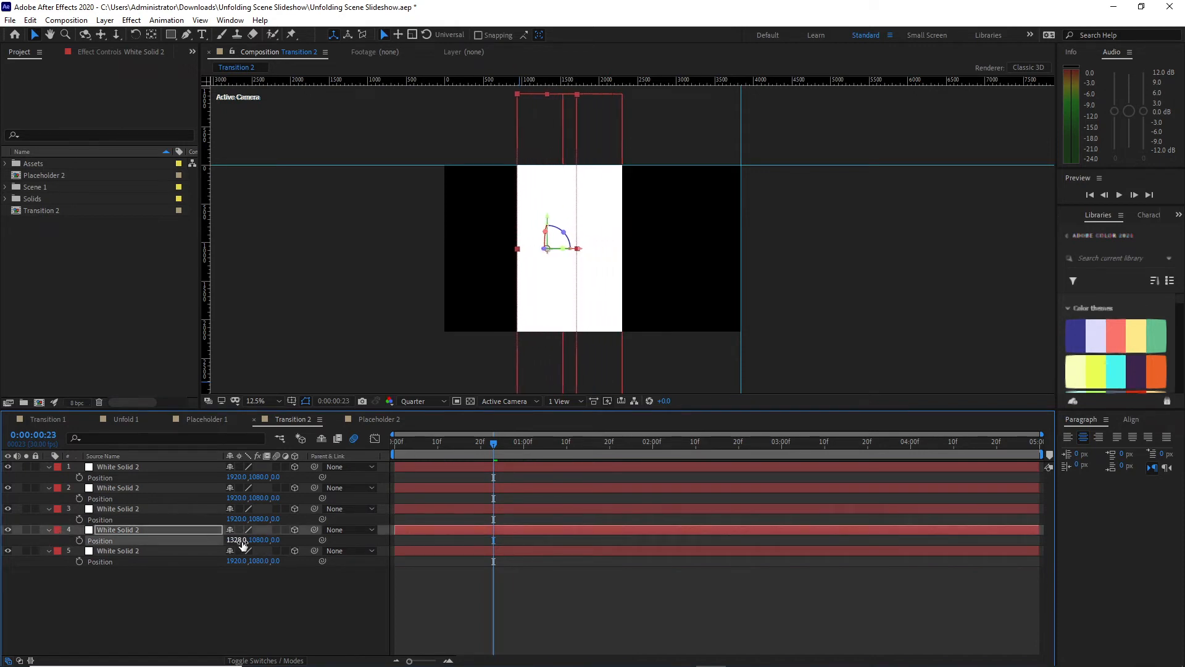
left_click_drag(232, 541, 151, 553)
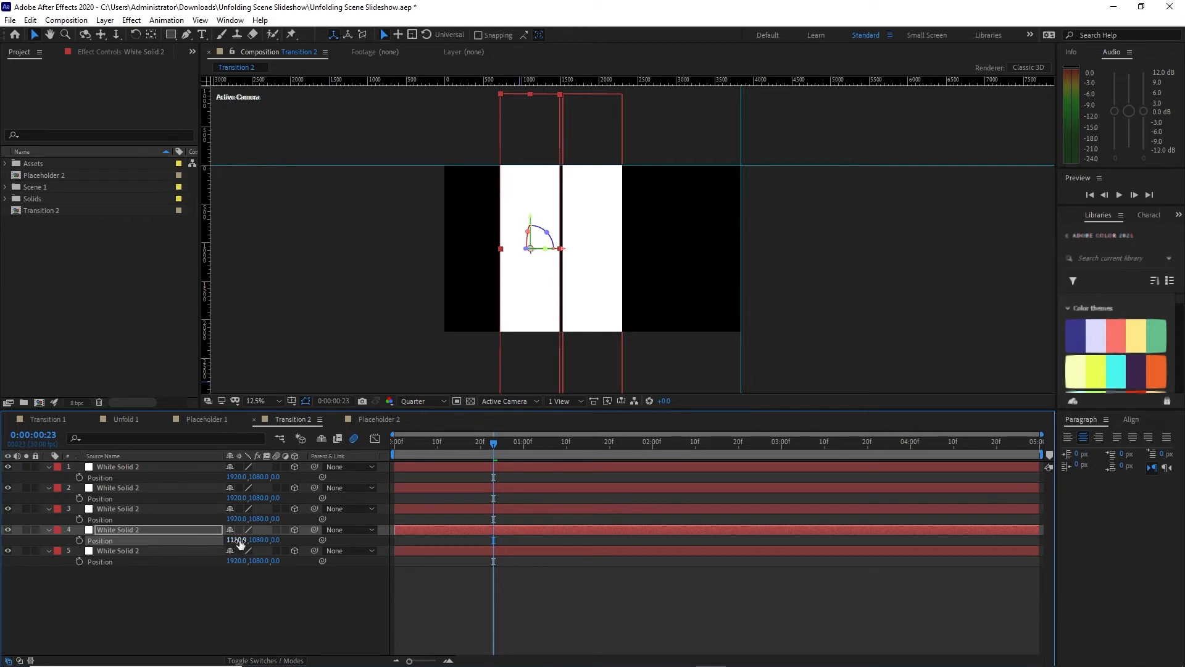
left_click_drag(236, 547, 274, 551)
Move the layer 5 solid to the composition's left edge, at X position 393
left_click_drag(234, 561, 119, 576)
key("period")
left_click_drag(230, 561, 238, 562)
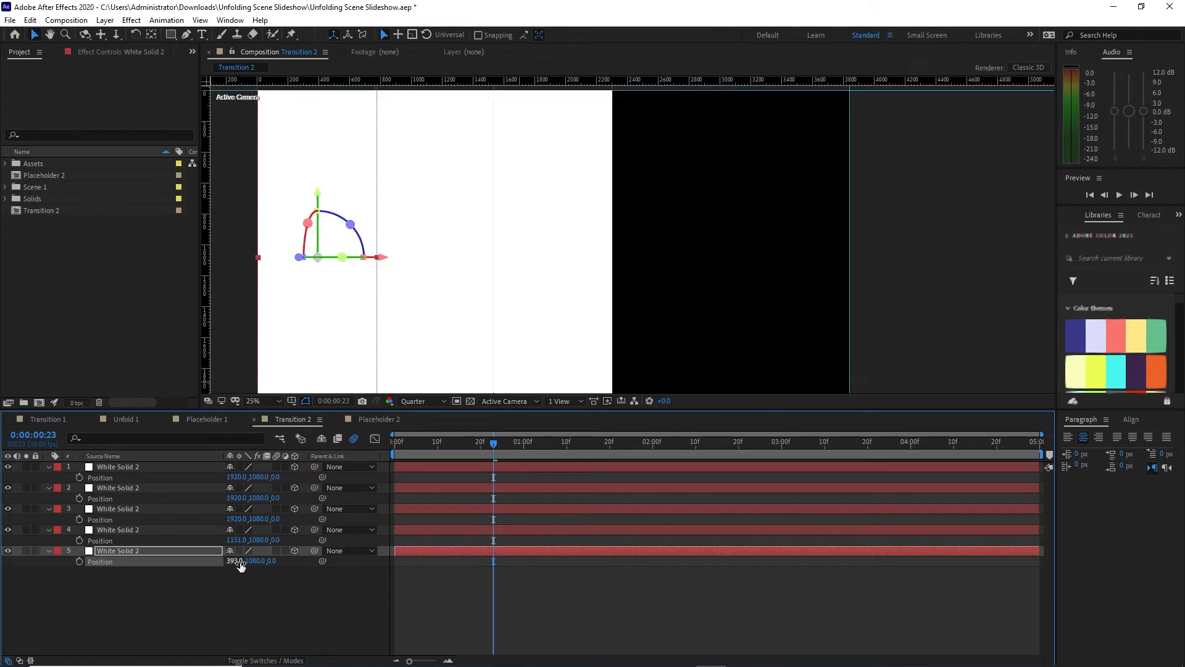
Place the two remaining panels right of centre, with layer 2 at X 2668 and layer 1 at X 3424
left_click_drag(234, 498, 697, 501)
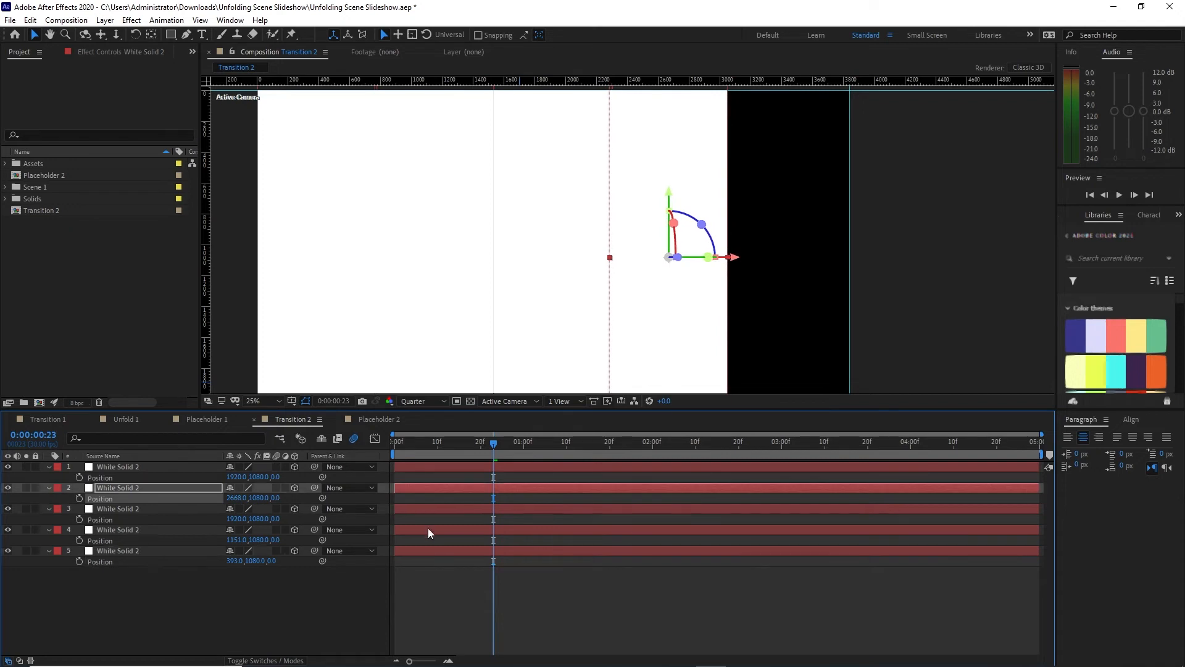
left_click_drag(233, 477, 546, 490)
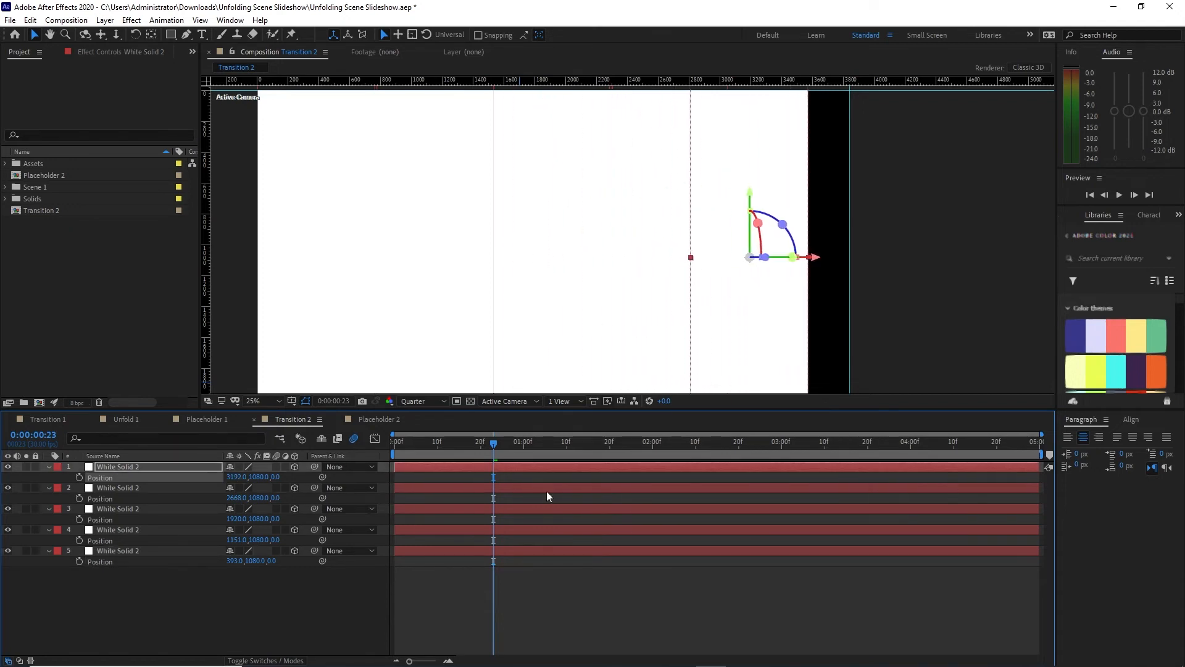
left_click_drag(238, 477, 411, 506)
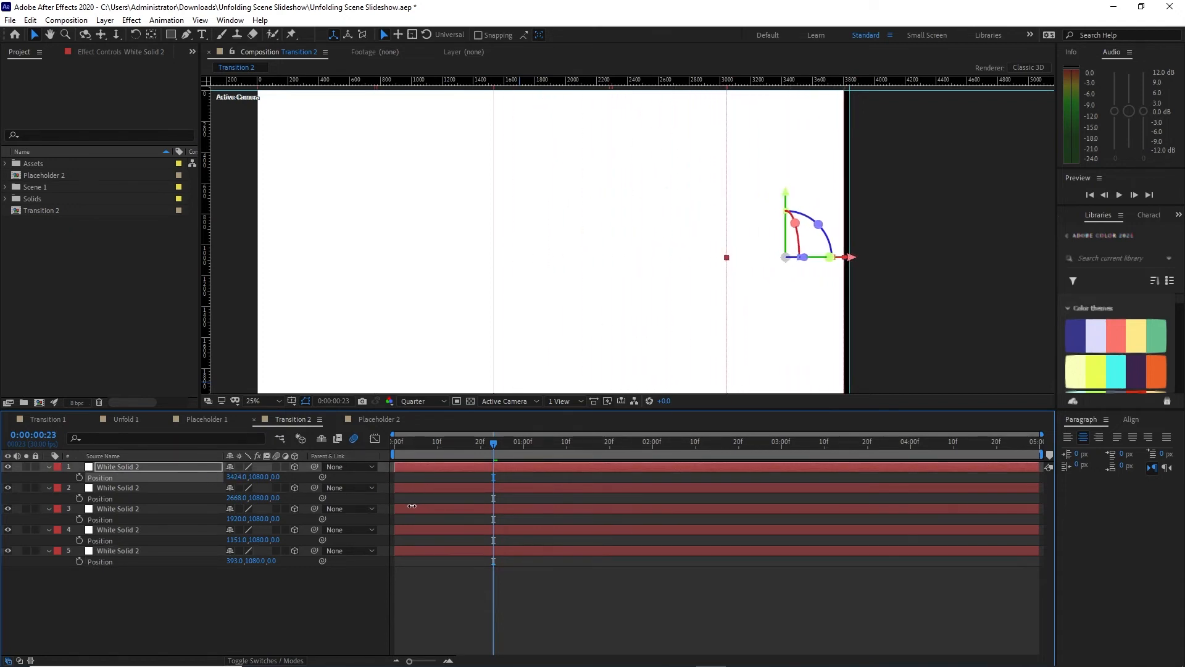
Close the gap beside the centre panel by setting the layer 4 solid's X position to 1157
left_click(438, 347)
left_click_drag(236, 541, 240, 541)
left_click(265, 610)
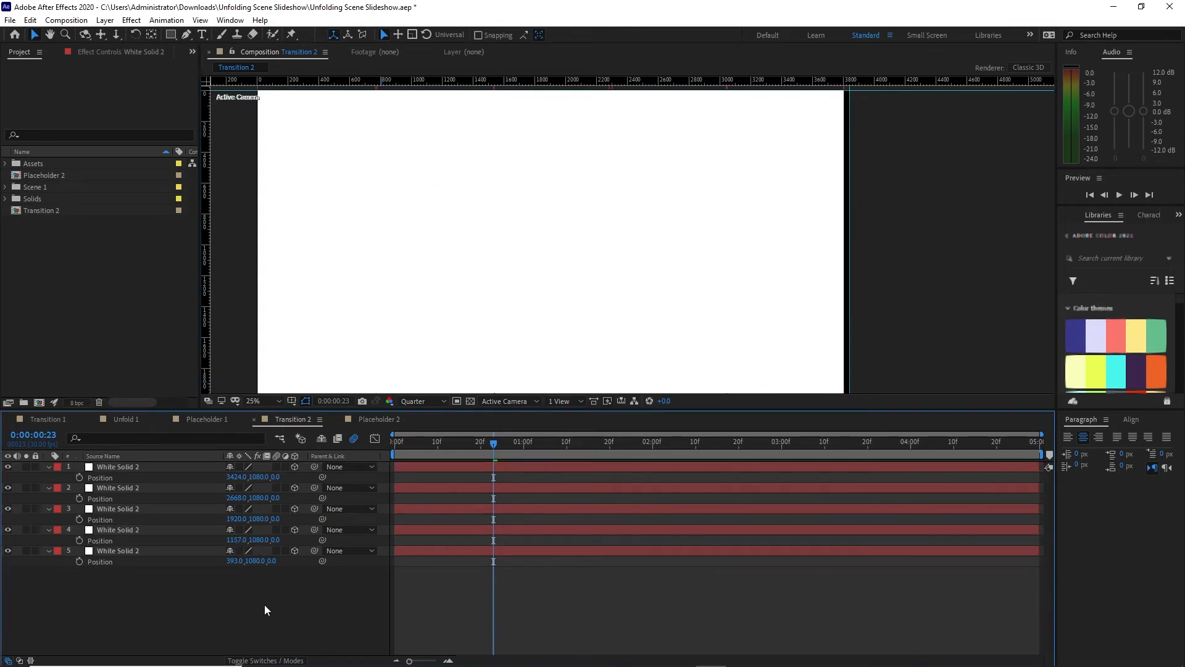
Collapse the five white solids and parent each one to the solid directly below it, leaving layer 5 without a parent
key("comma")
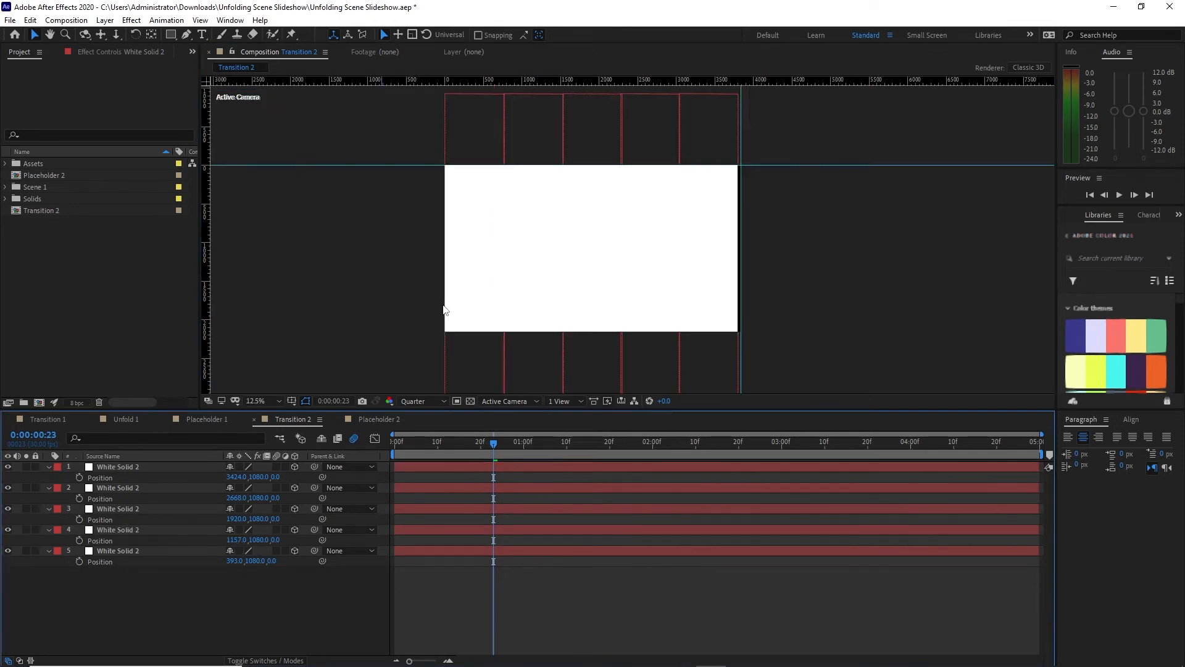
left_click(47, 466)
left_click(47, 477)
left_click(48, 488)
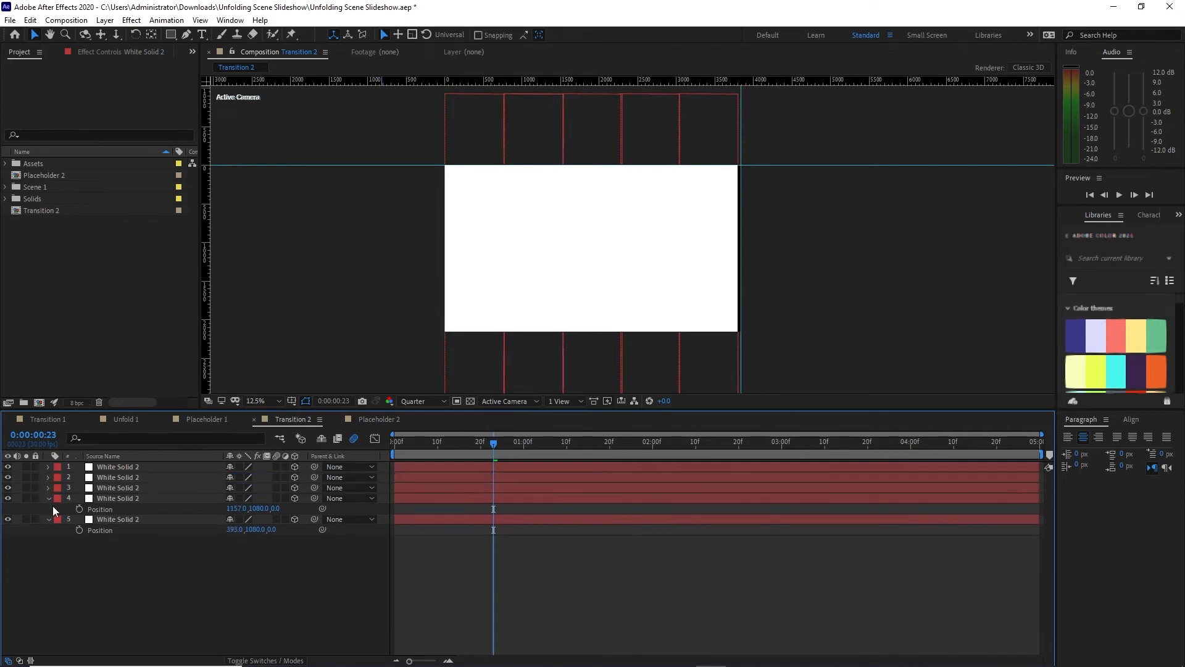
left_click(48, 498)
left_click(46, 508)
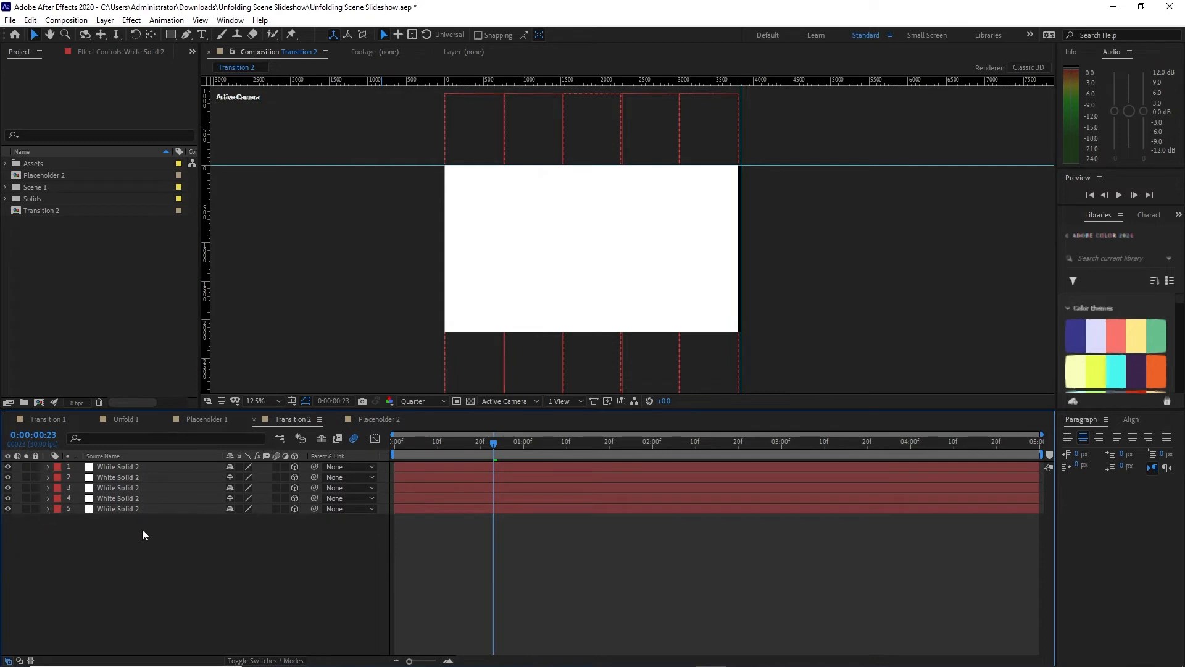
left_click_drag(314, 487, 194, 499)
left_click_drag(314, 477, 199, 491)
left_click_drag(314, 466, 184, 476)
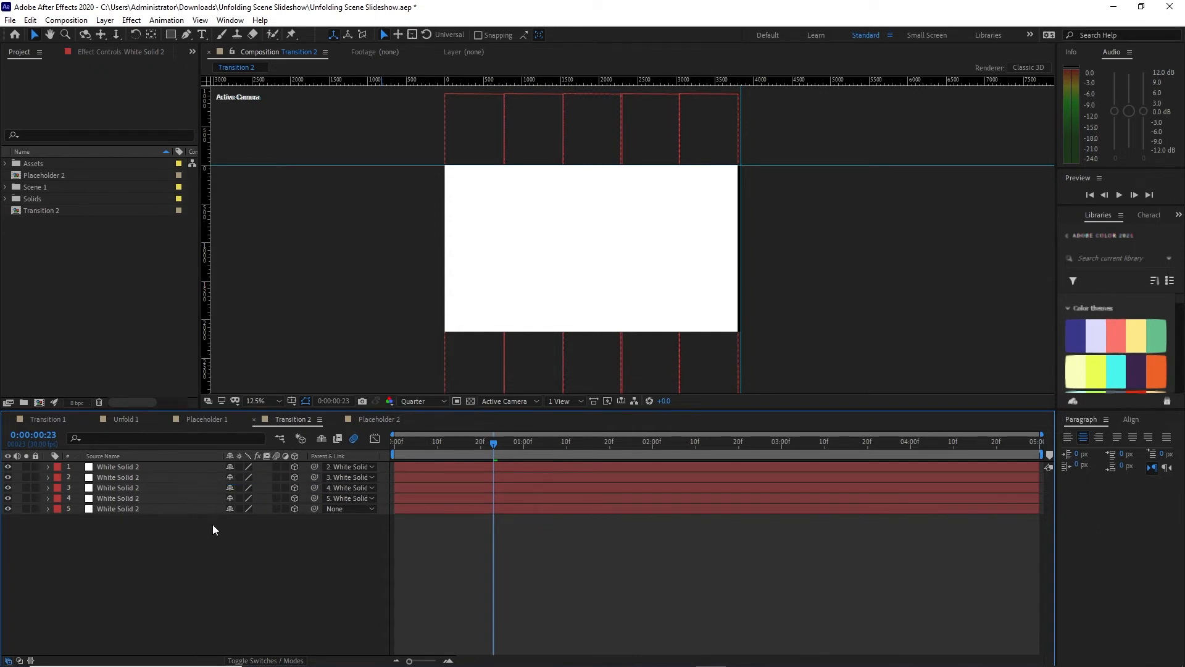
Add Placeholder 2 beneath the white solids as a 3D layer and give it a full-frame rectangular mask
left_click(47, 177)
left_click_drag(47, 177, 90, 538)
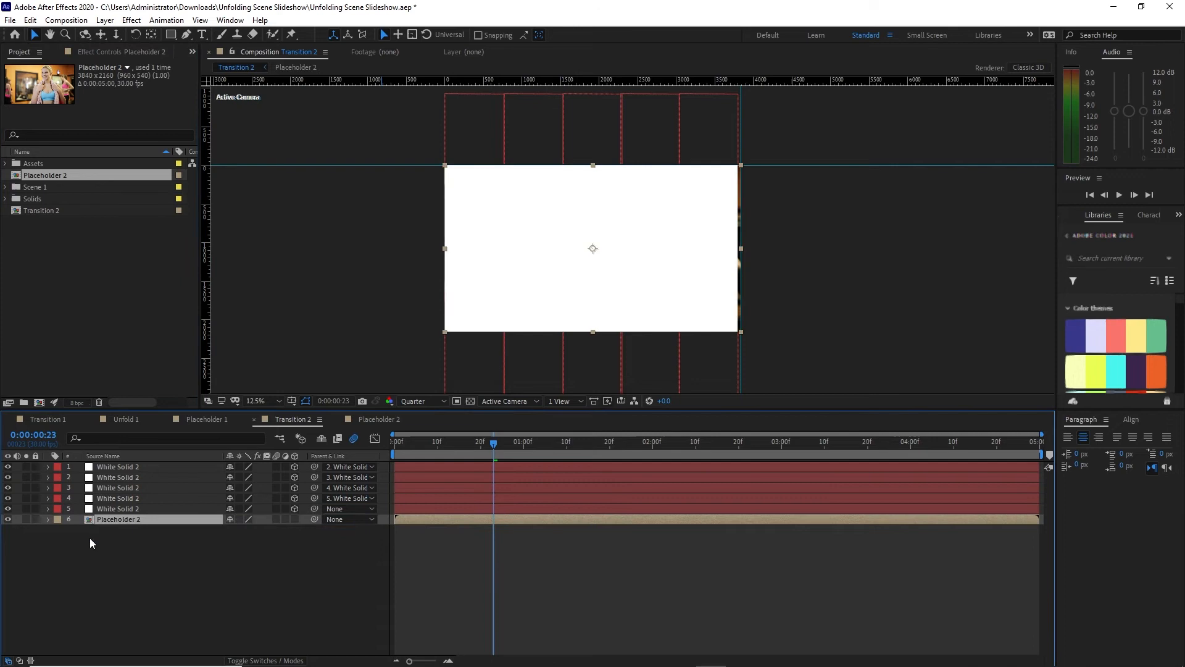
left_click(296, 518)
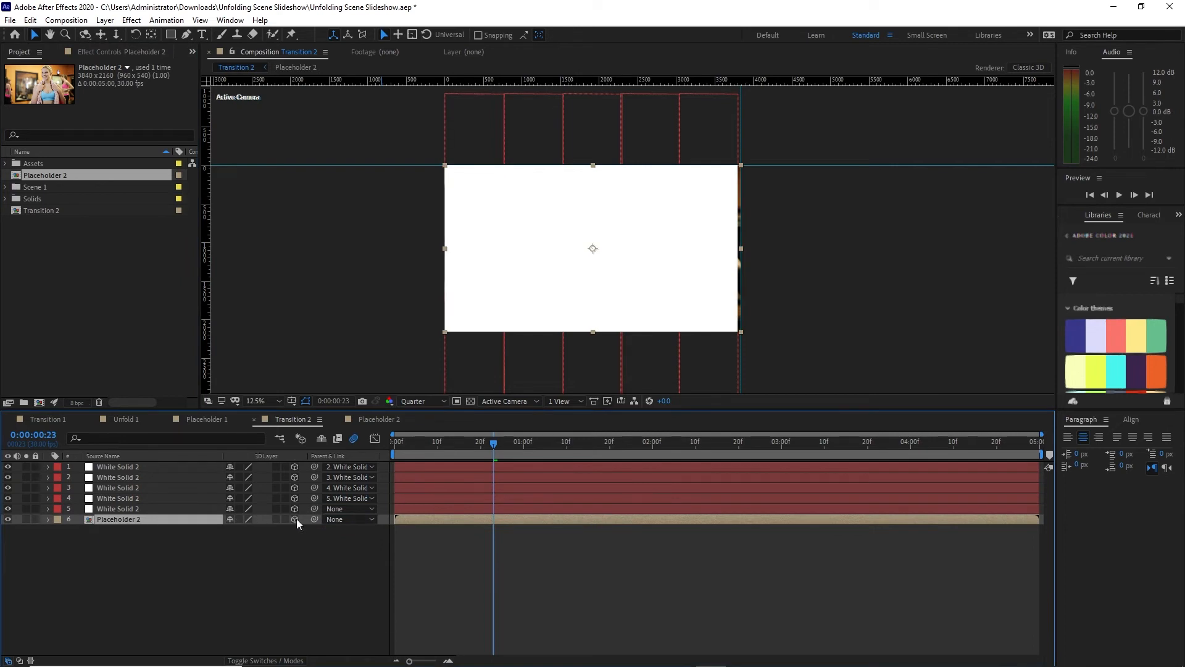
double_click(172, 36)
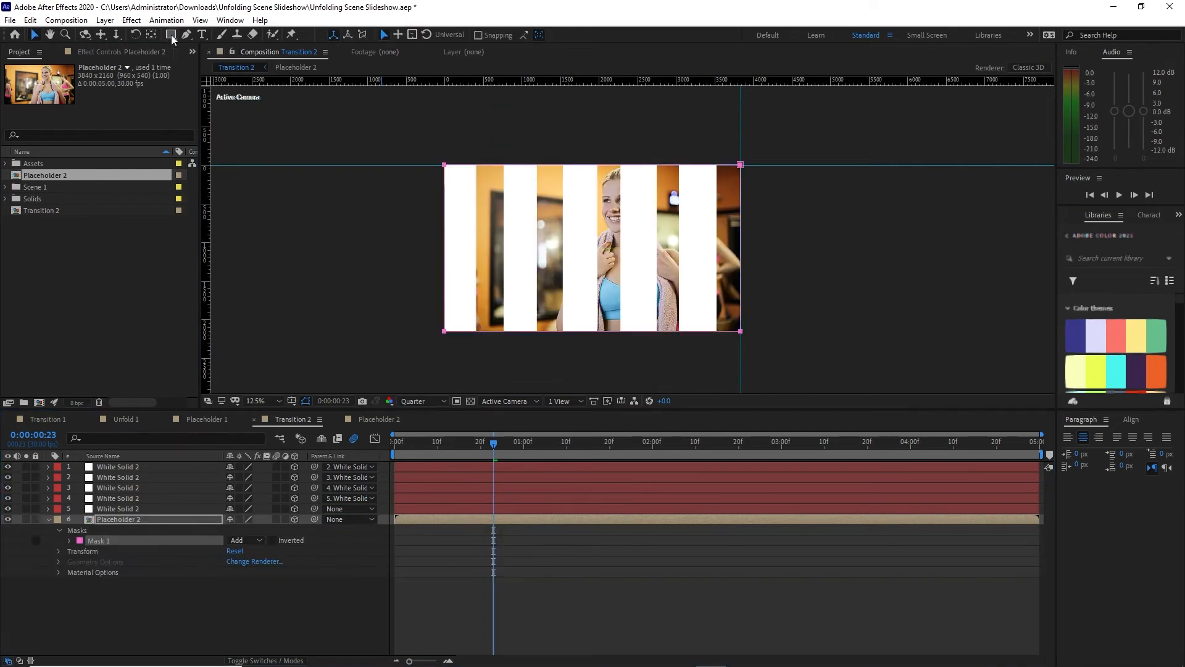
Apply a Fill effect to the Placeholder 2 layer, covering all masks and coloured white (FFFFFF)
left_click(131, 19)
mouse_move(218, 204)
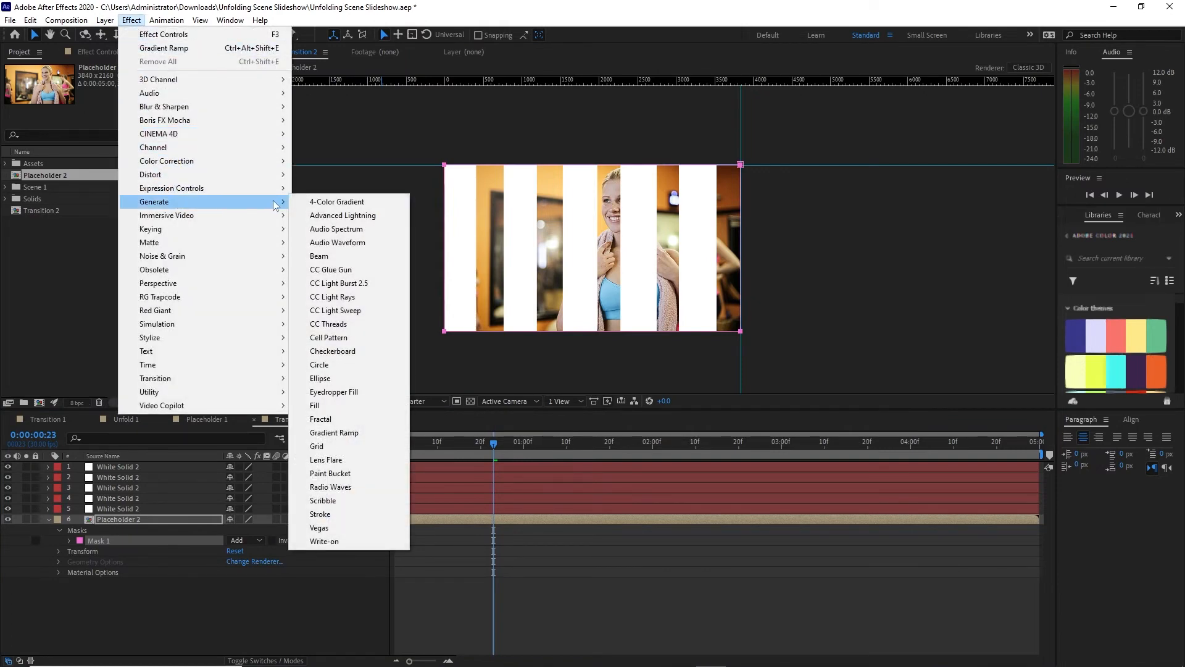
left_click(318, 405)
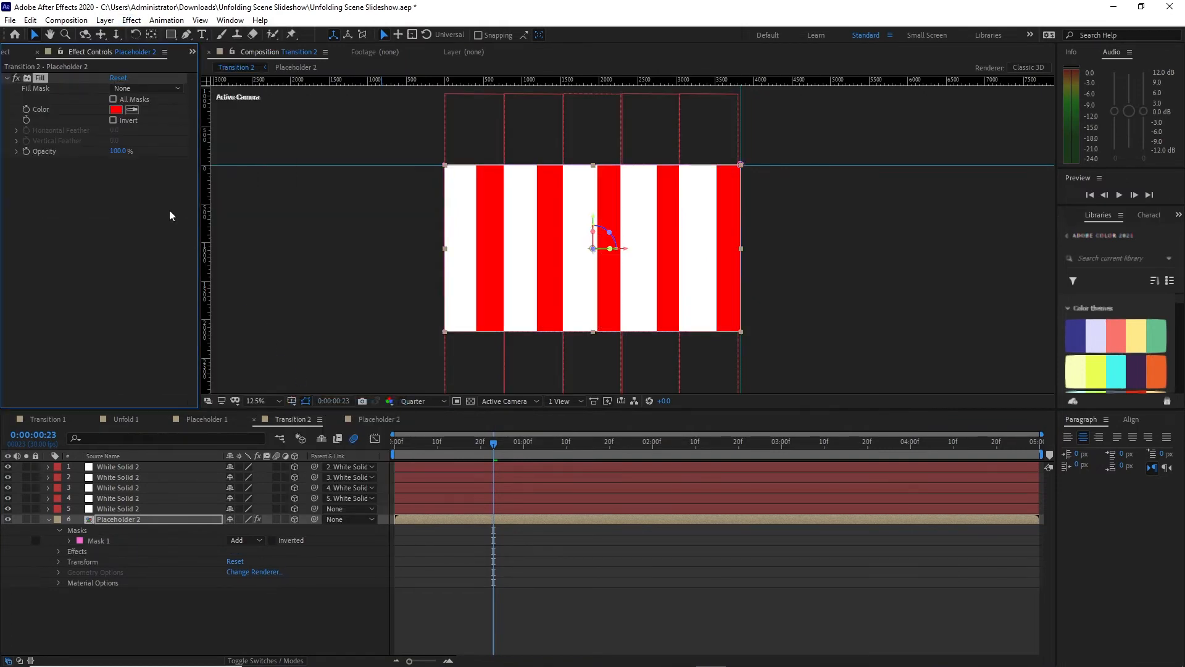
left_click(116, 110)
left_click_drag(127, 146, 113, 123)
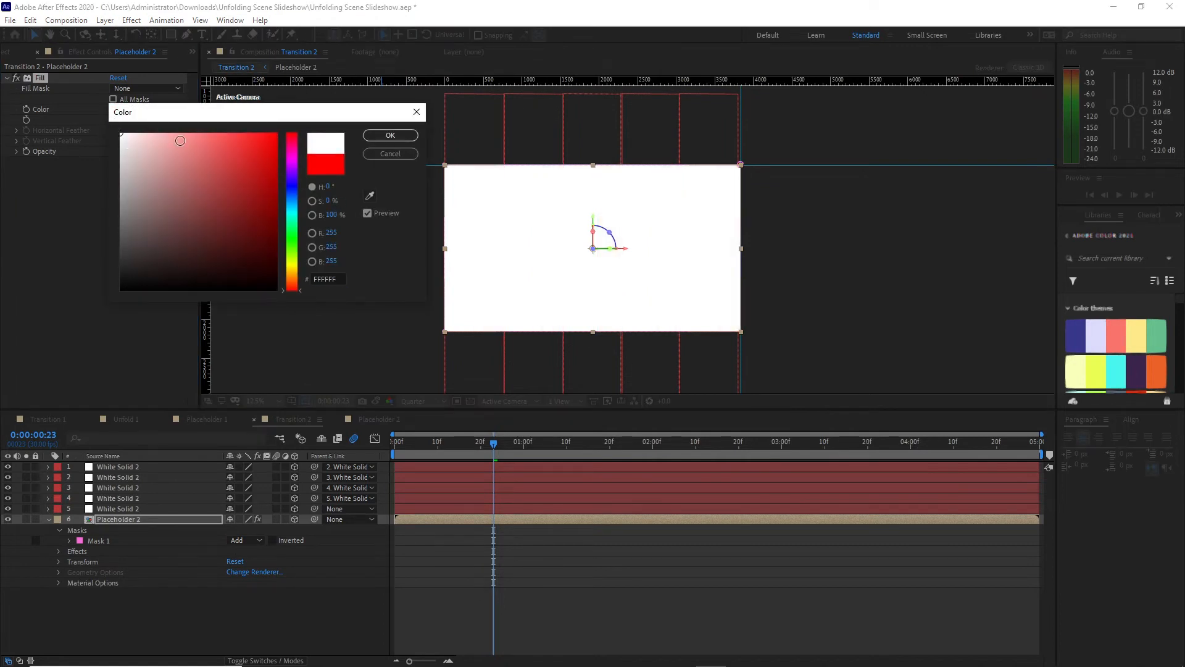
left_click(391, 135)
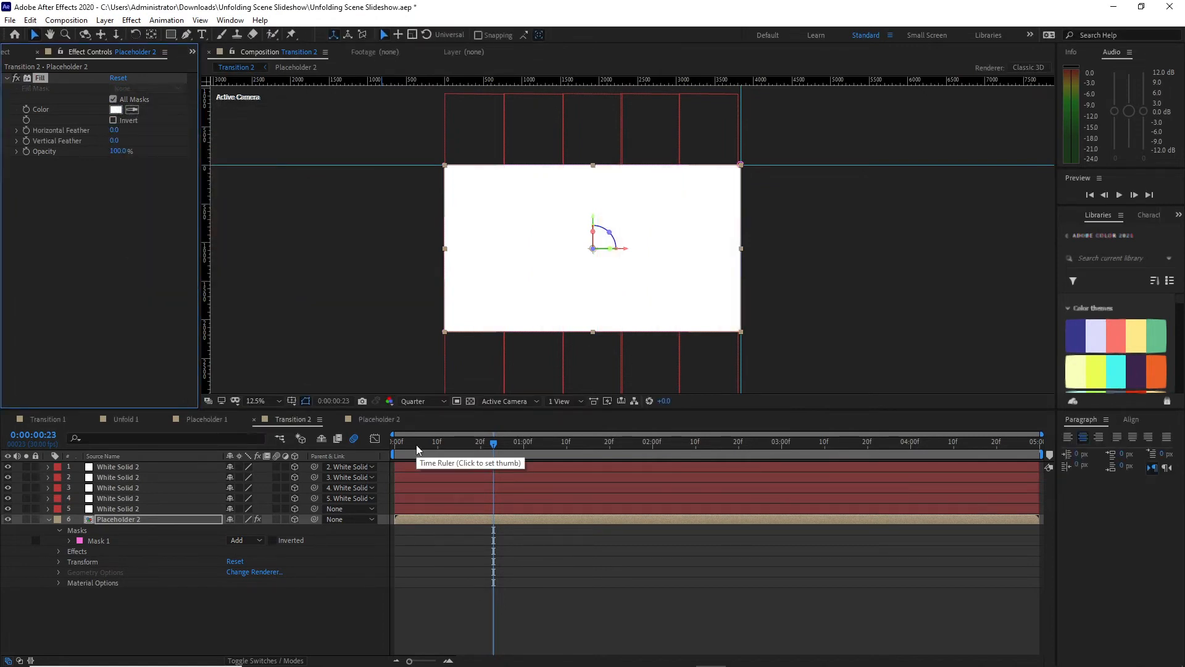
Keyframe the Fill effect's opacity at 80% on frame 0 and 0% on frame 10
left_click_drag(416, 445, 371, 443)
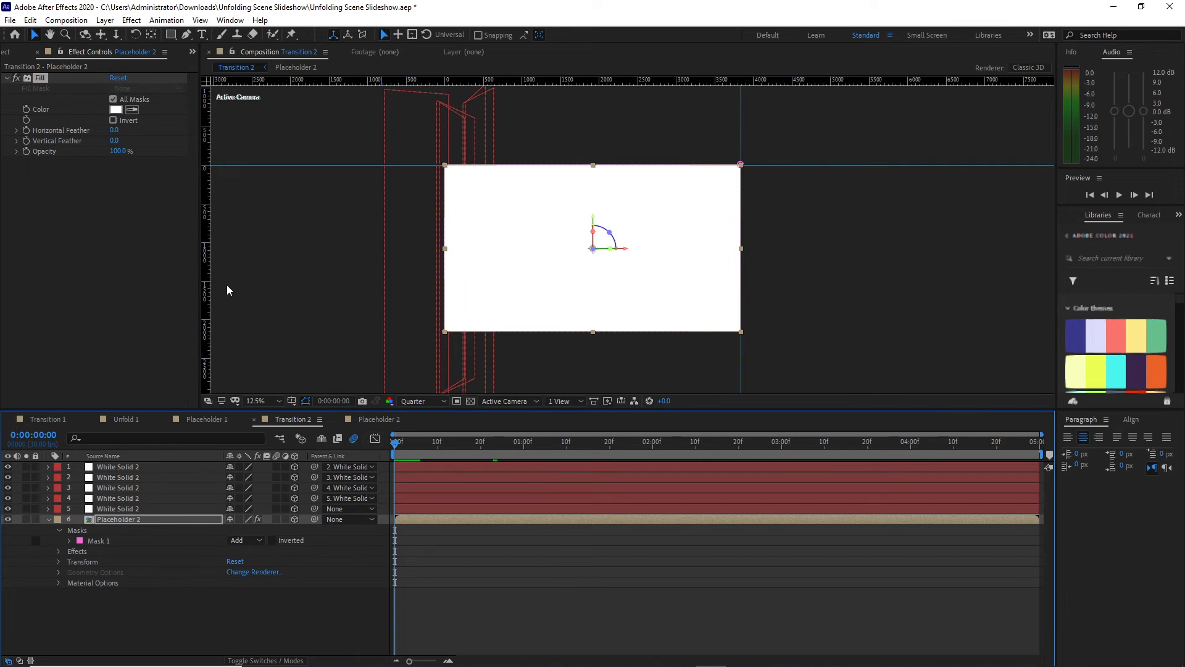
left_click(29, 158)
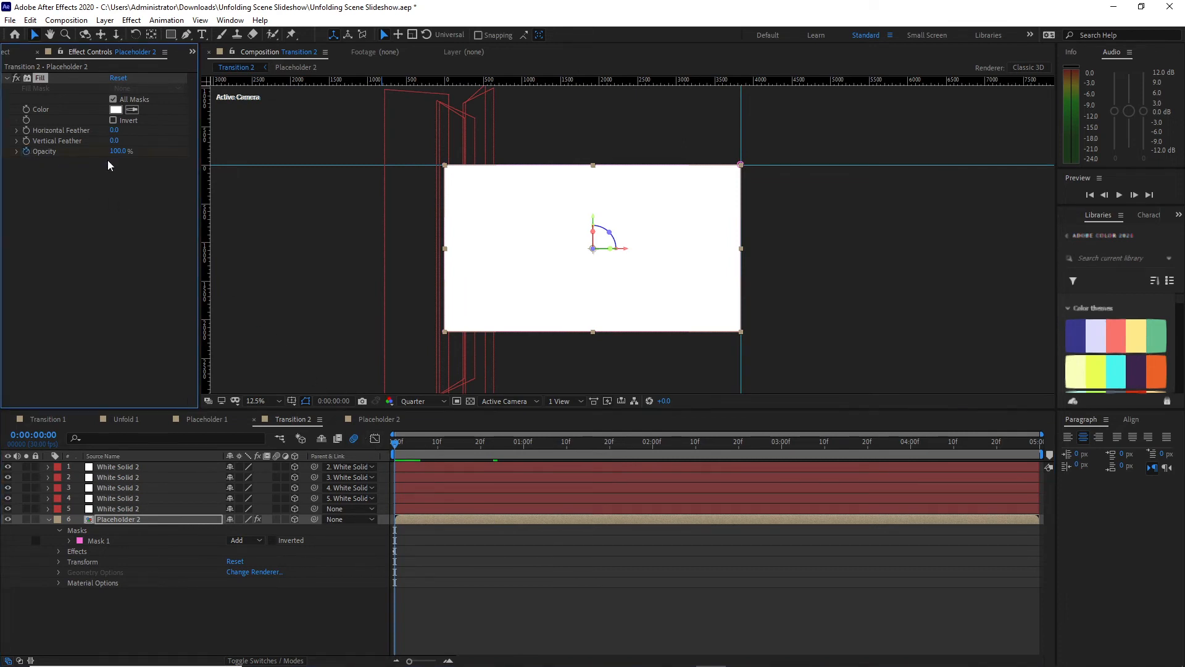
type("80")
left_click(436, 445)
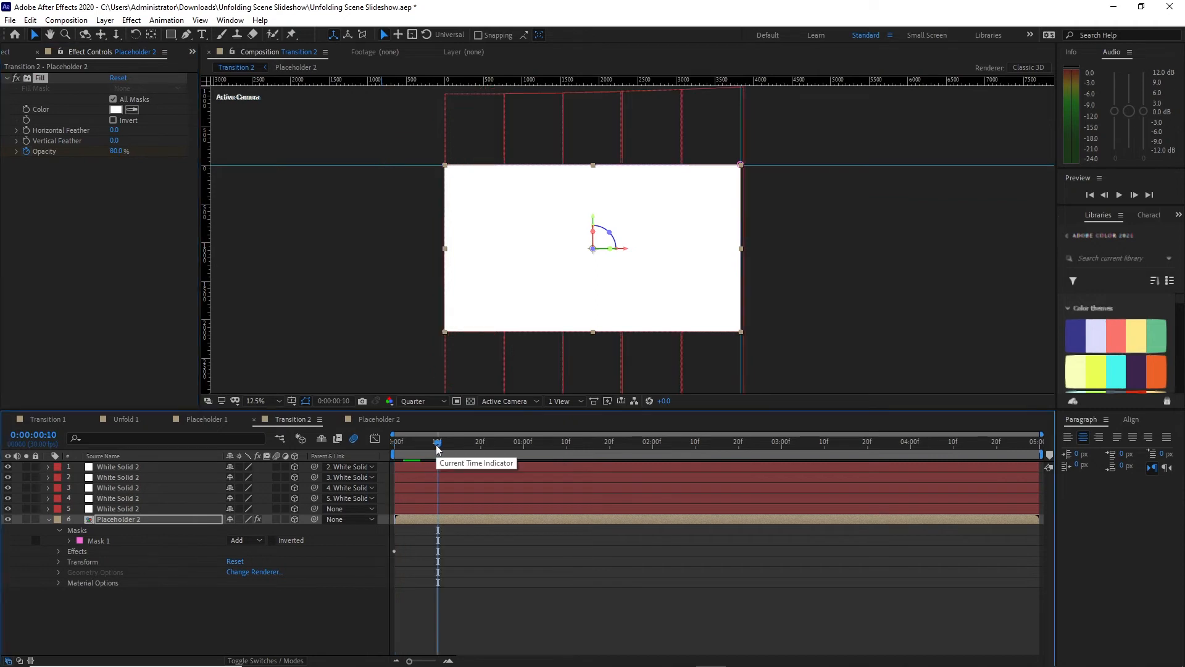
left_click(117, 152)
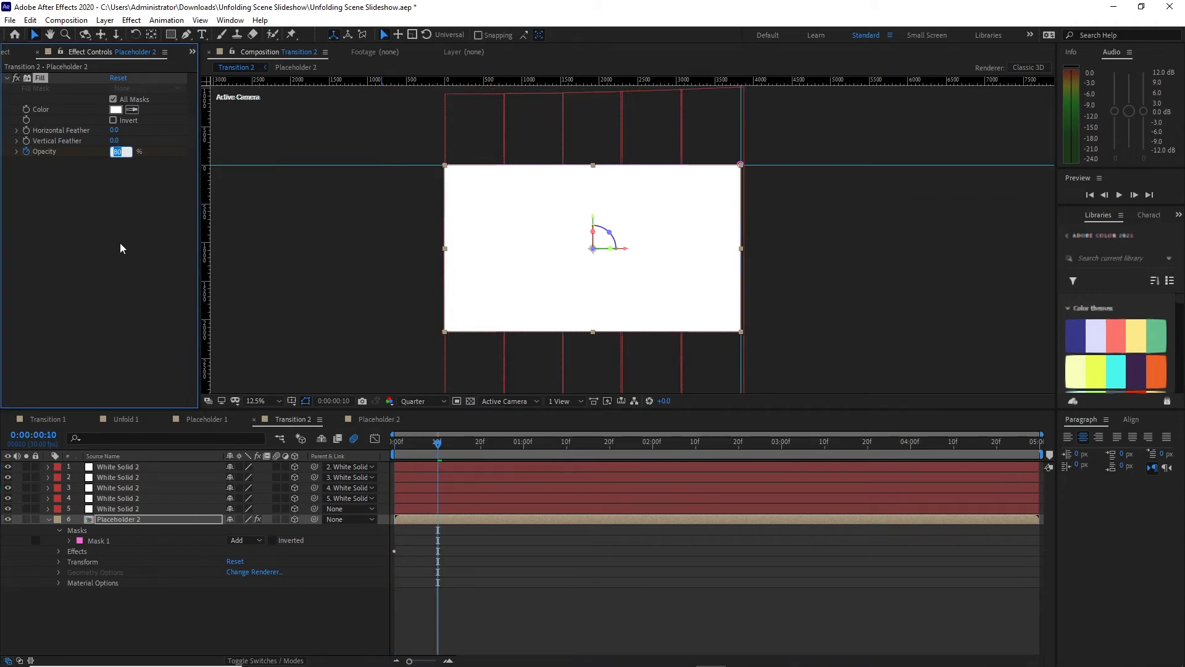
type("0")
left_click(94, 228)
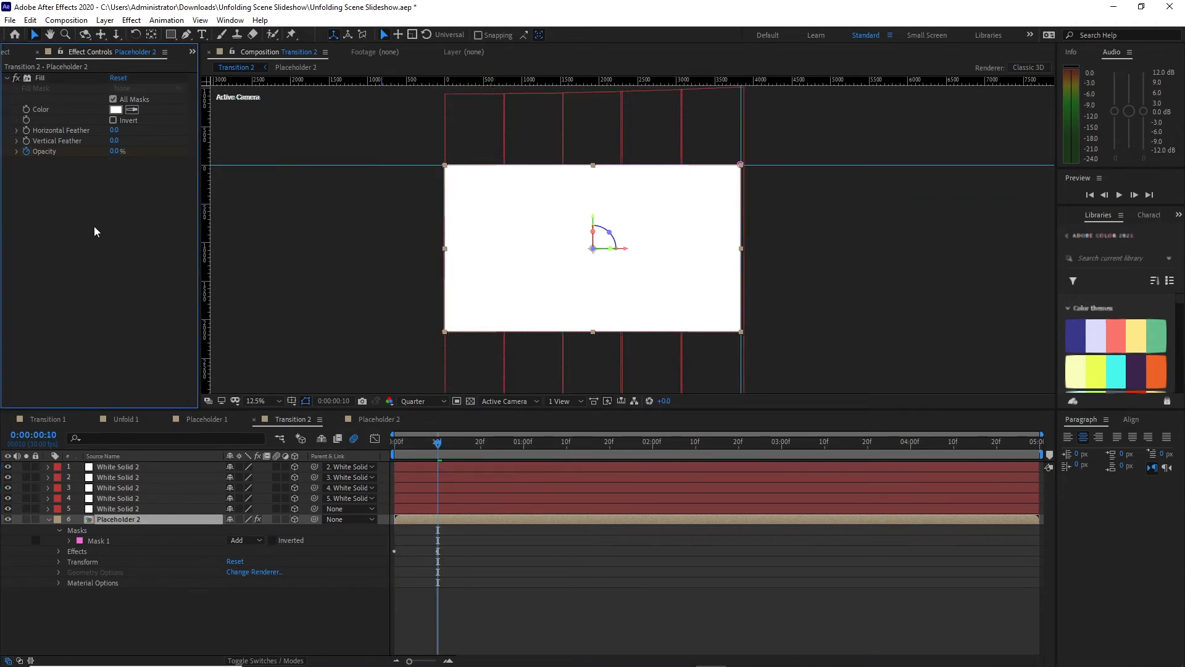
Copy the Opacity Bounce expression from the Notepad file, paste it onto the Fill effect's opacity, and collapse the Placeholder 2 layer
left_click(26, 152, "alt")
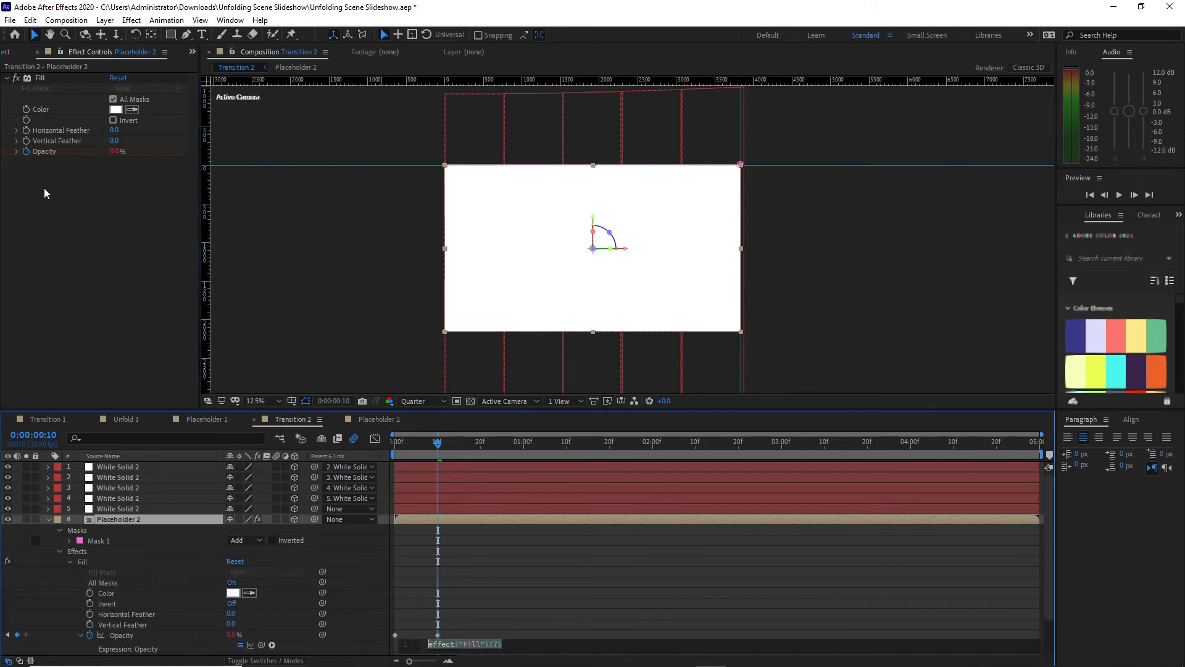
left_click(741, 662)
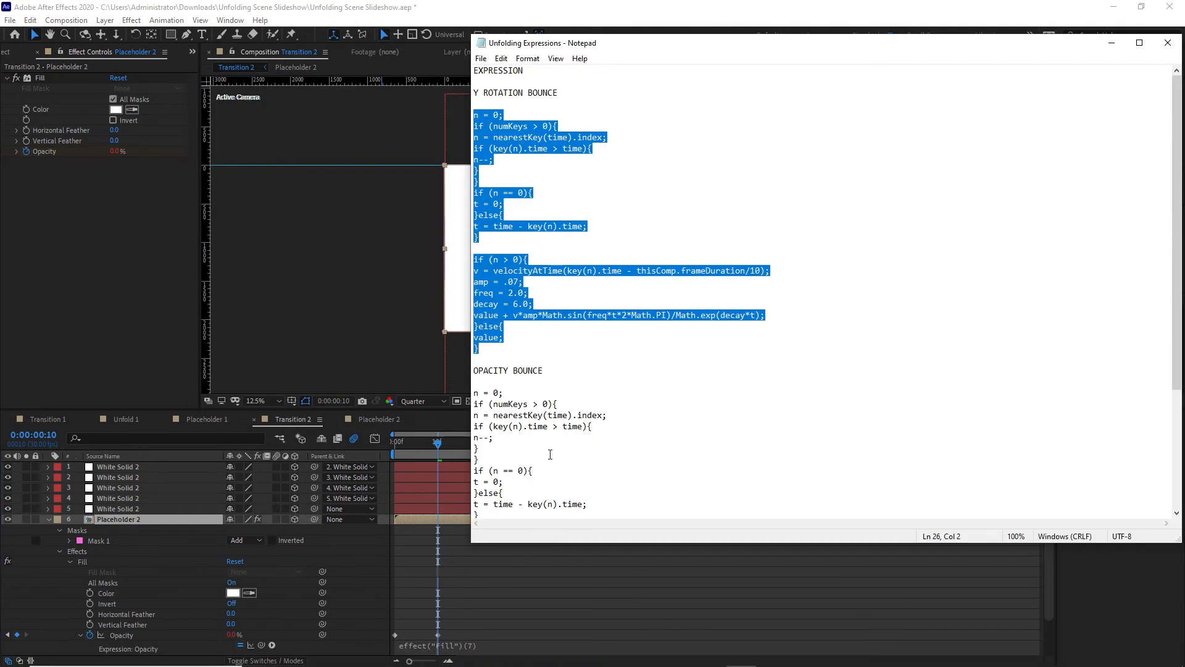
left_click_drag(474, 389, 476, 469)
right_click(497, 408)
left_click(525, 446)
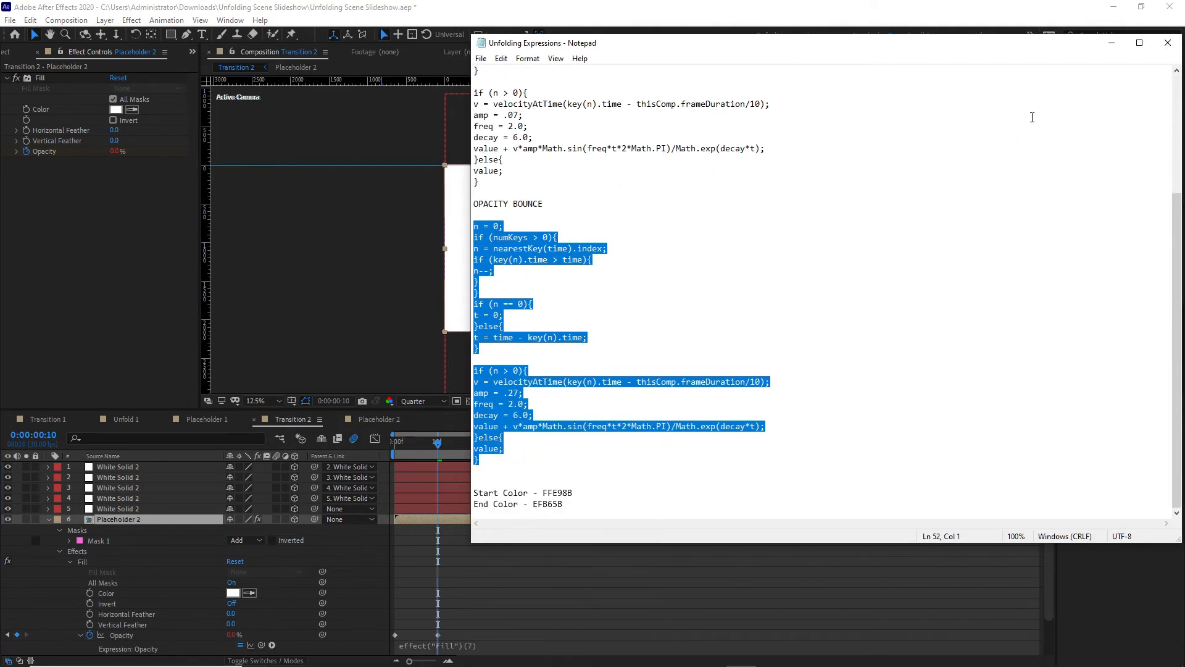
left_click(1112, 43)
right_click(497, 646)
left_click(527, 586)
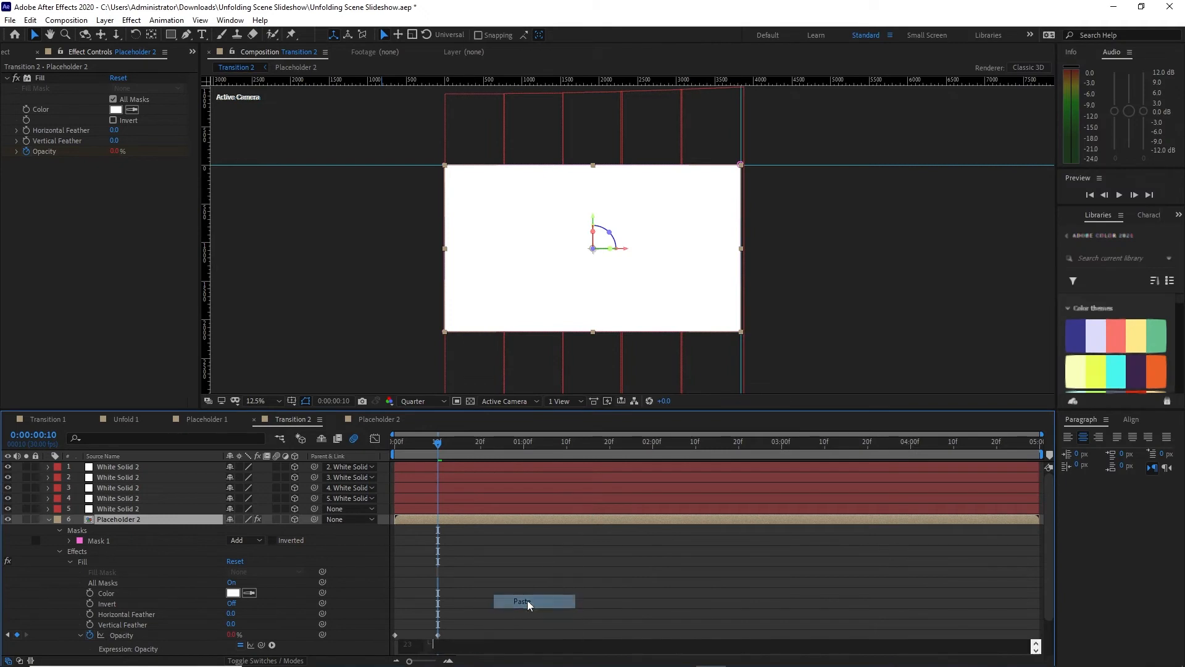
left_click(68, 560)
left_click(60, 551)
left_click(60, 530)
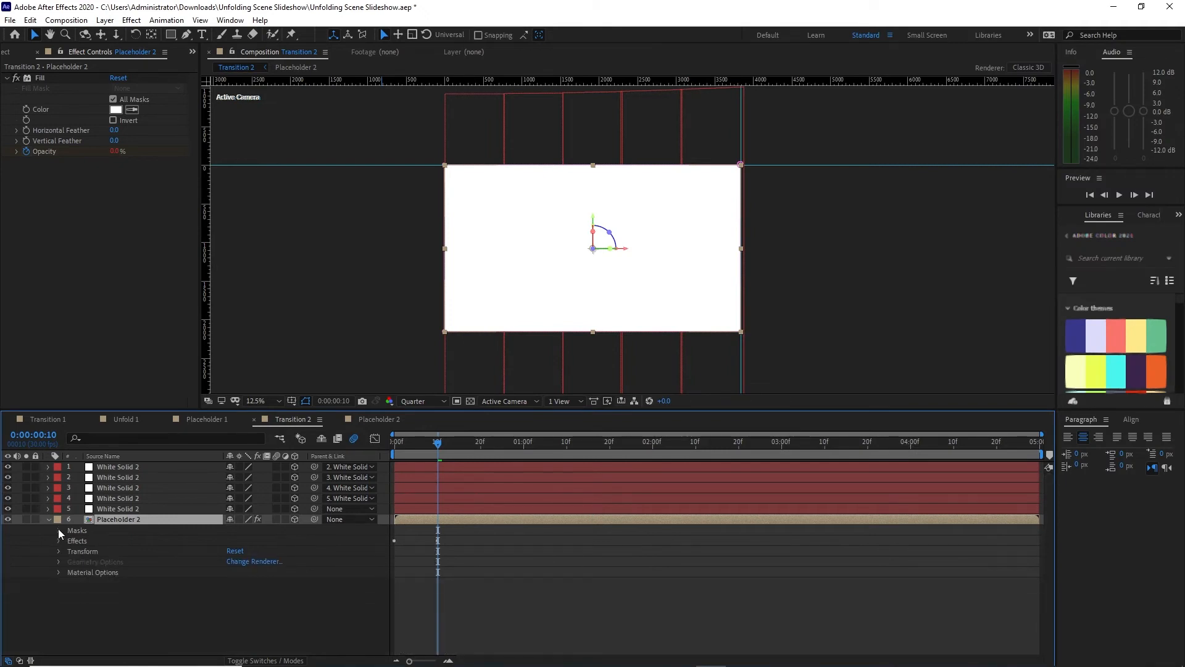
left_click(48, 519)
Show the timeline's track matte settings and duplicate the Placeholder 2 layer four times
key("F4")
key("ctrl+d")
key("ctrl+d")
key("ctrl+d")
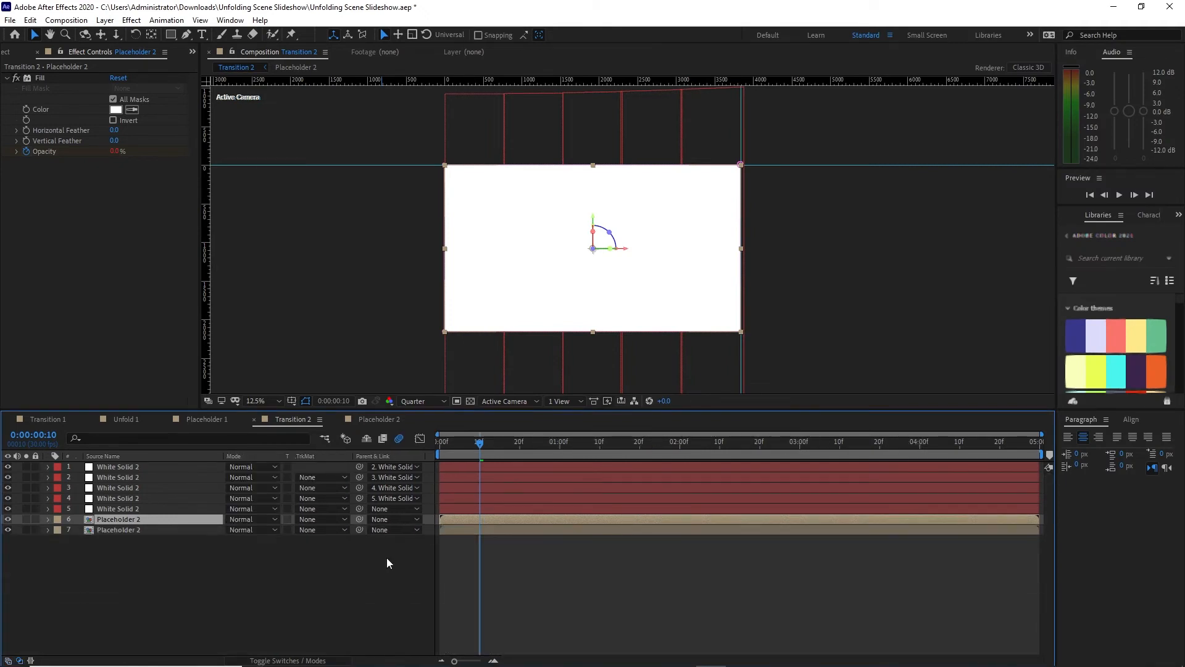
key("ctrl+d")
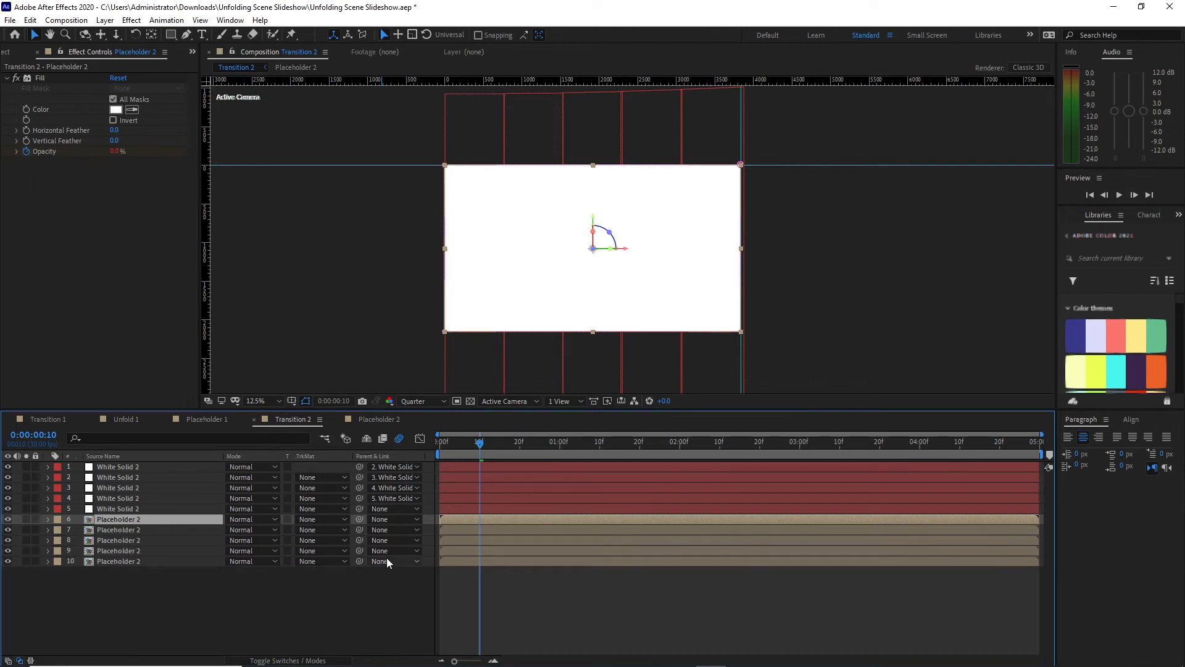
Reorder the layers so that one Placeholder 2 copy sits directly beneath each white solid
left_click_drag(191, 520, 173, 483)
left_click(180, 527)
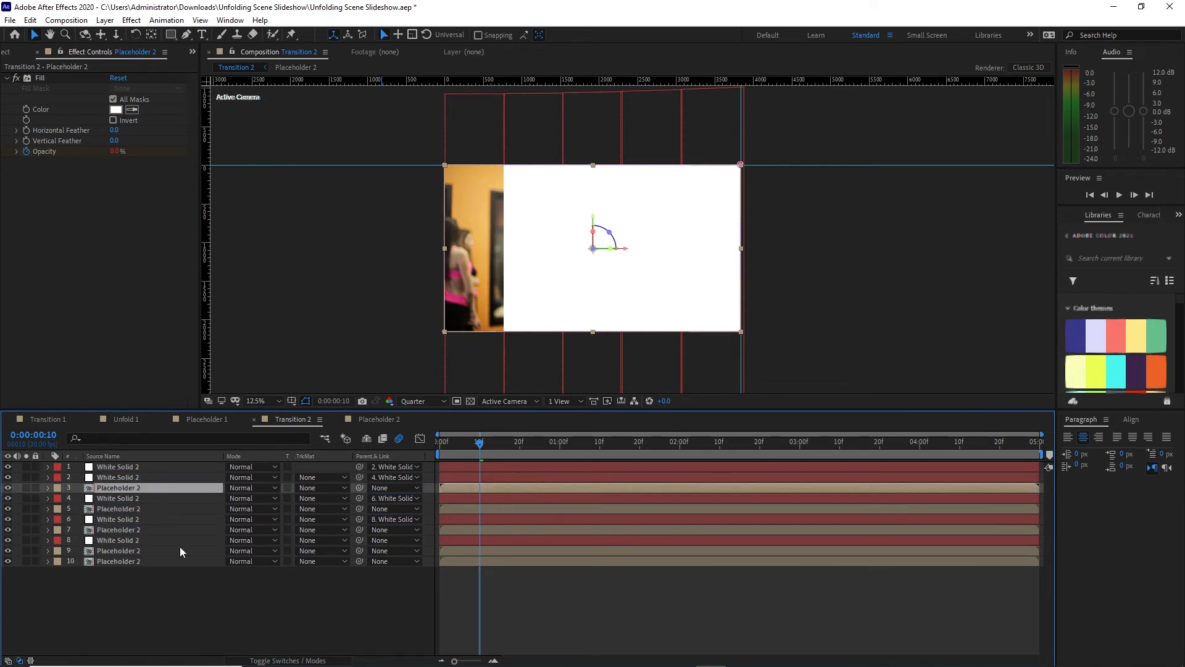
left_click_drag(180, 550, 170, 472)
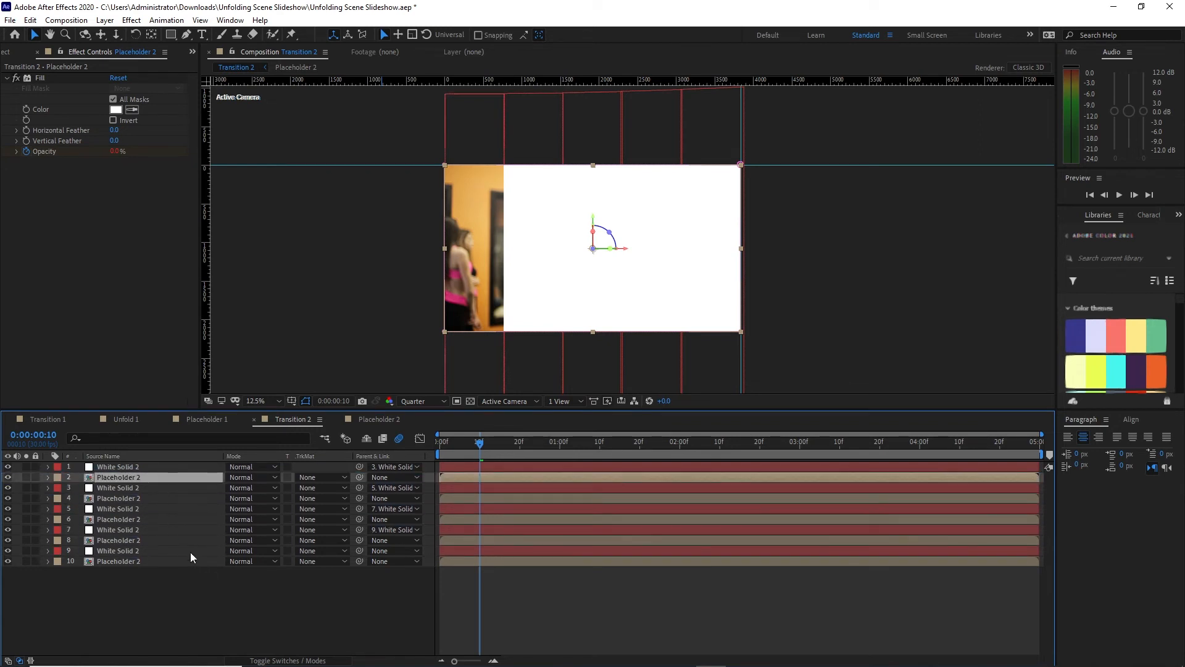
Set all five Placeholder 2 layers to Alpha Matte using the white solid above each, and scrub through the result
left_click(190, 563)
left_click(326, 562)
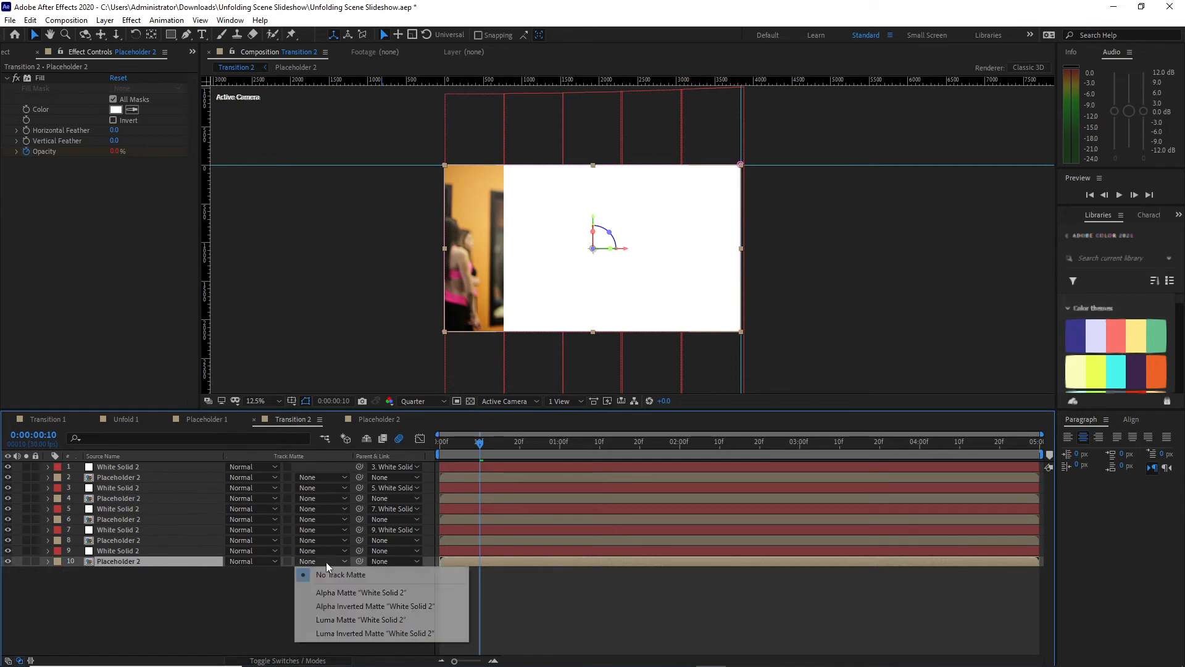
left_click(326, 596)
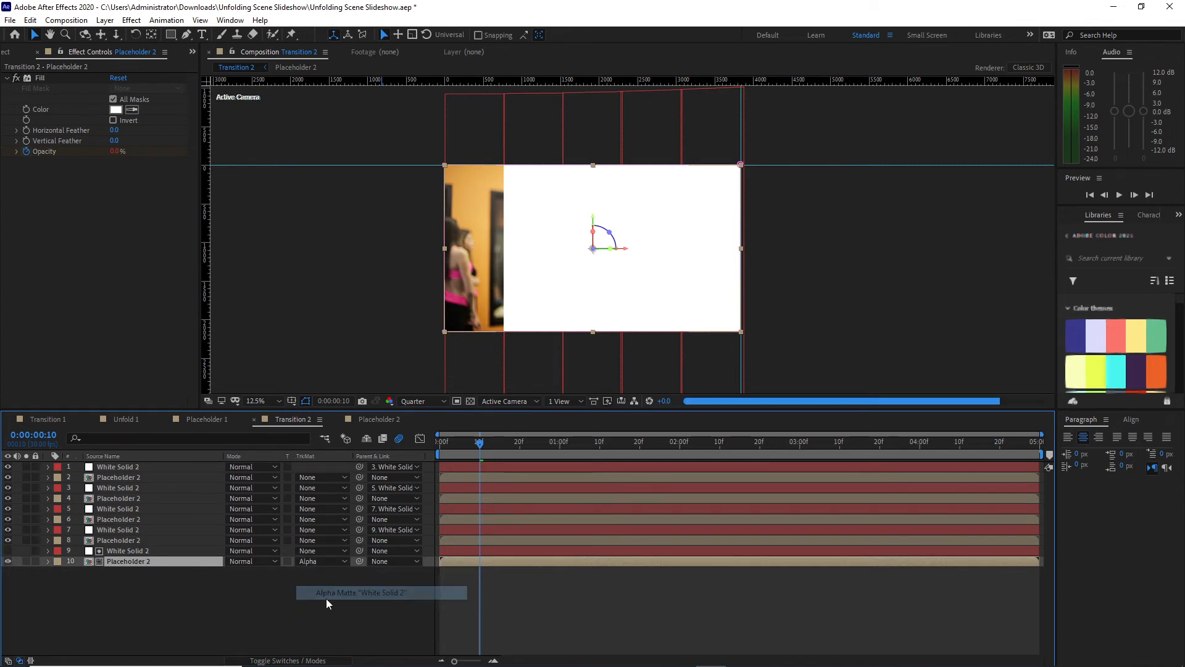
left_click(318, 539)
left_click(328, 571)
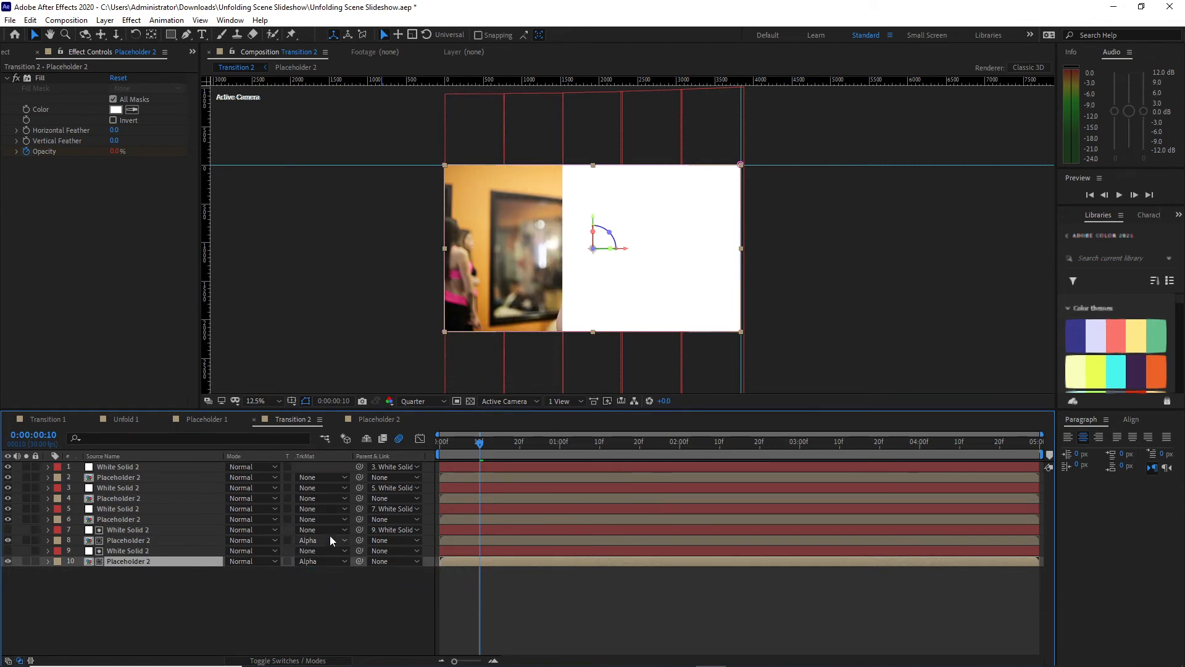
left_click(327, 519)
left_click(339, 551)
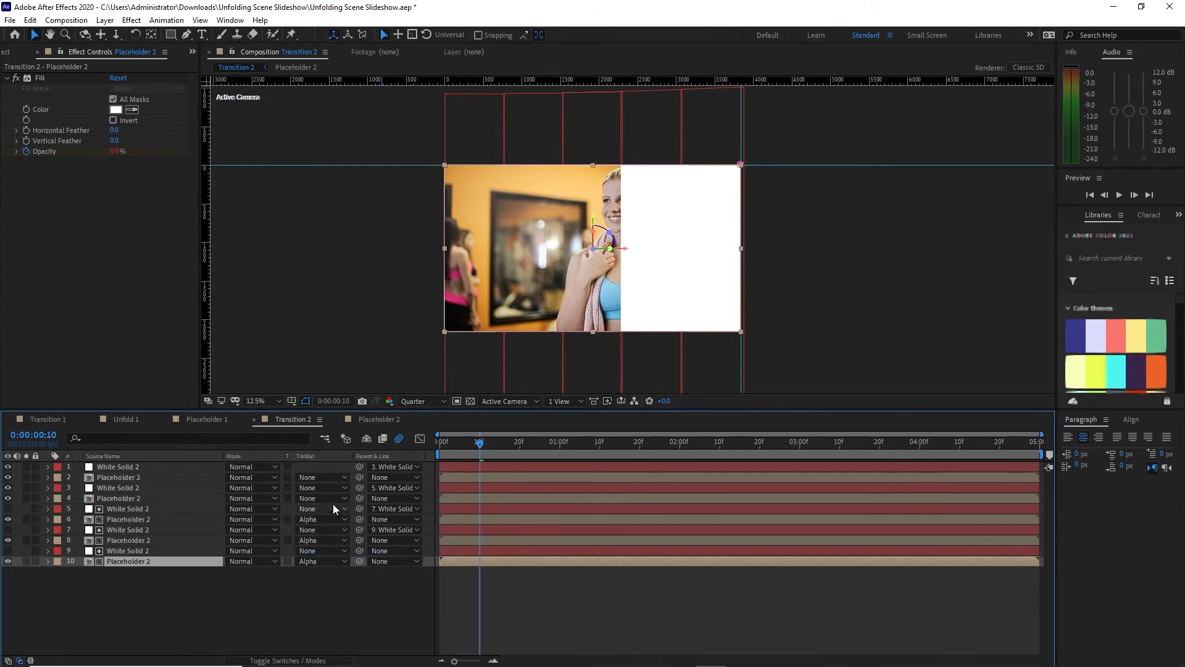
left_click(332, 498)
left_click(332, 534)
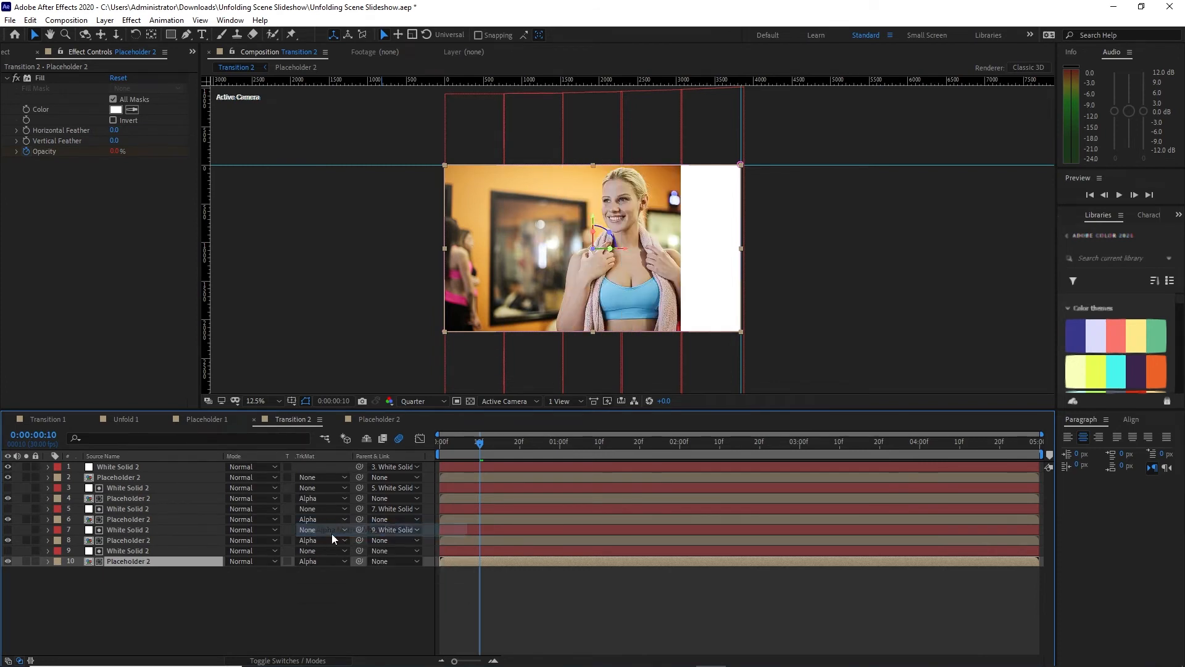
left_click(326, 479)
left_click(327, 508)
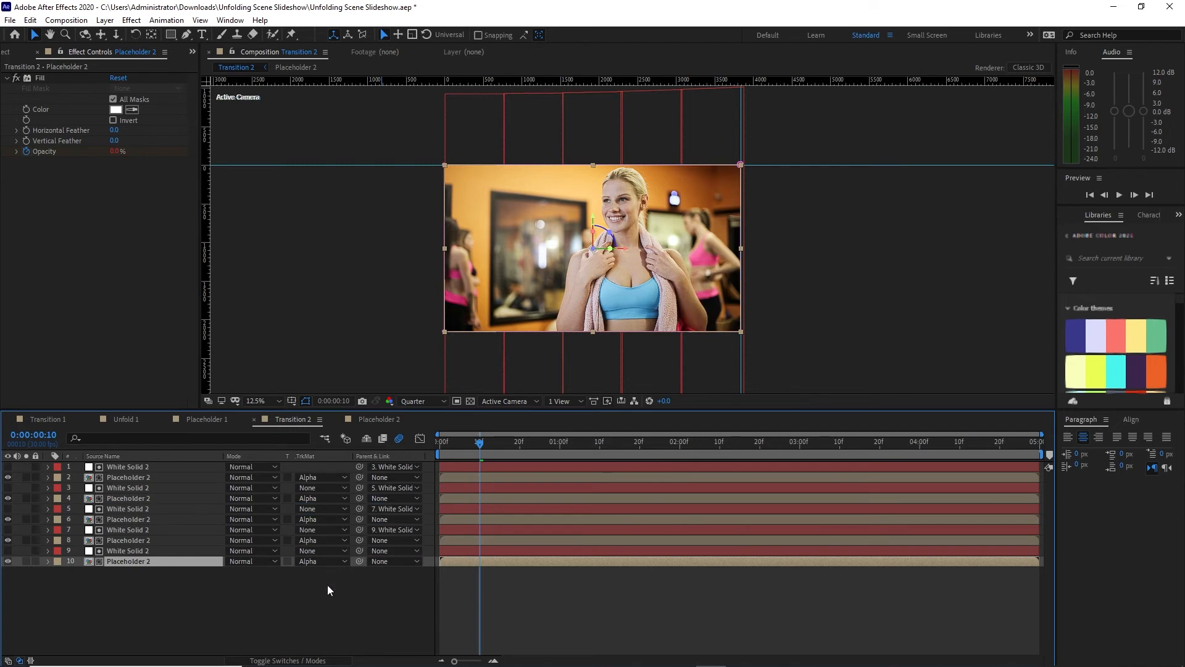
left_click_drag(482, 446, 624, 454)
left_click(374, 584)
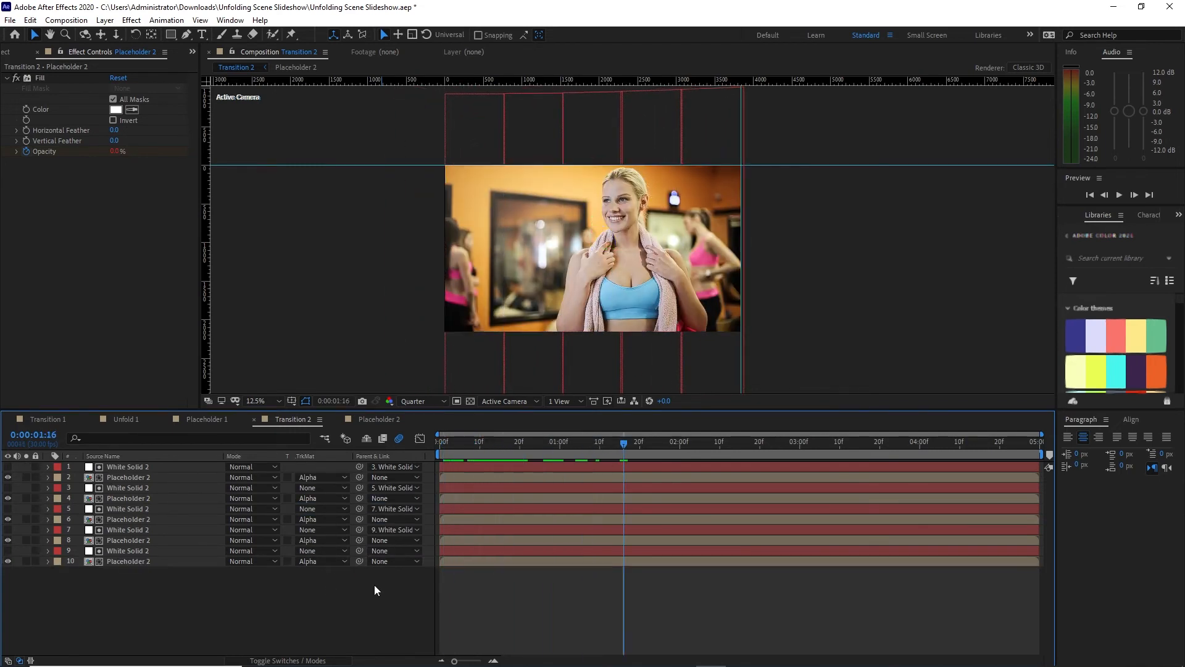
Create a new composition named Unfold 2 with a duration of 5 seconds
left_click(66, 19)
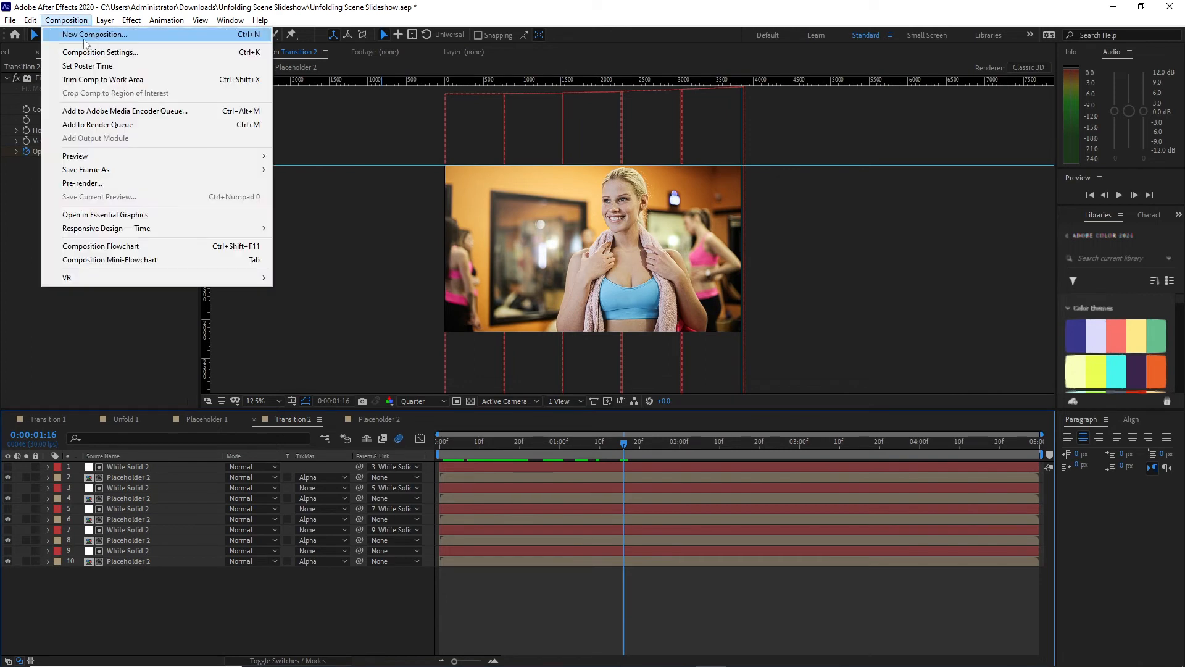
left_click(69, 31)
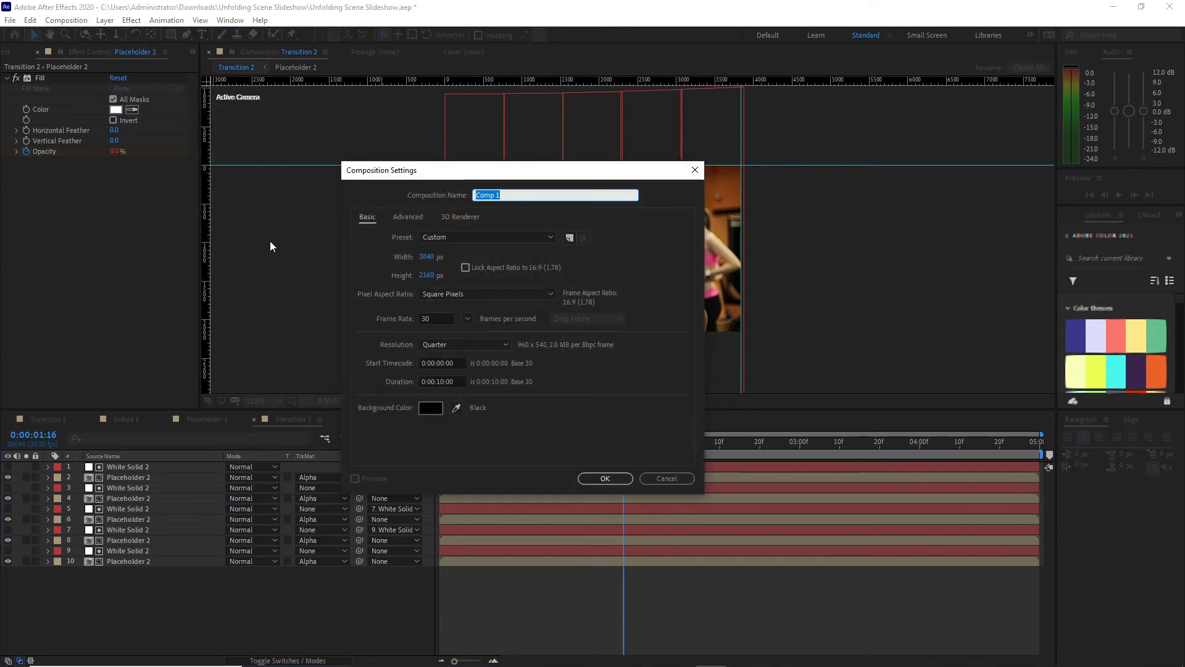
type("Unfold 2")
left_click(443, 382)
key("BackSpace")
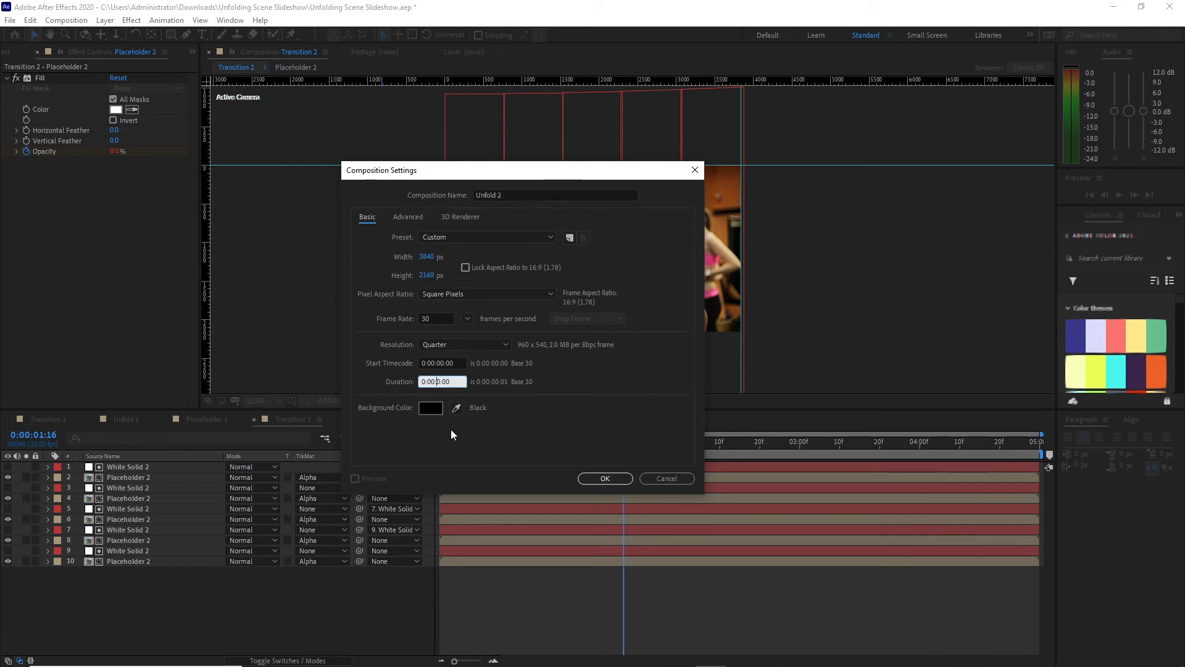
type("5")
left_click(584, 480)
Add the Transition 2 composition to Unfold 2 and enable motion blur on its layer
left_click(13, 53)
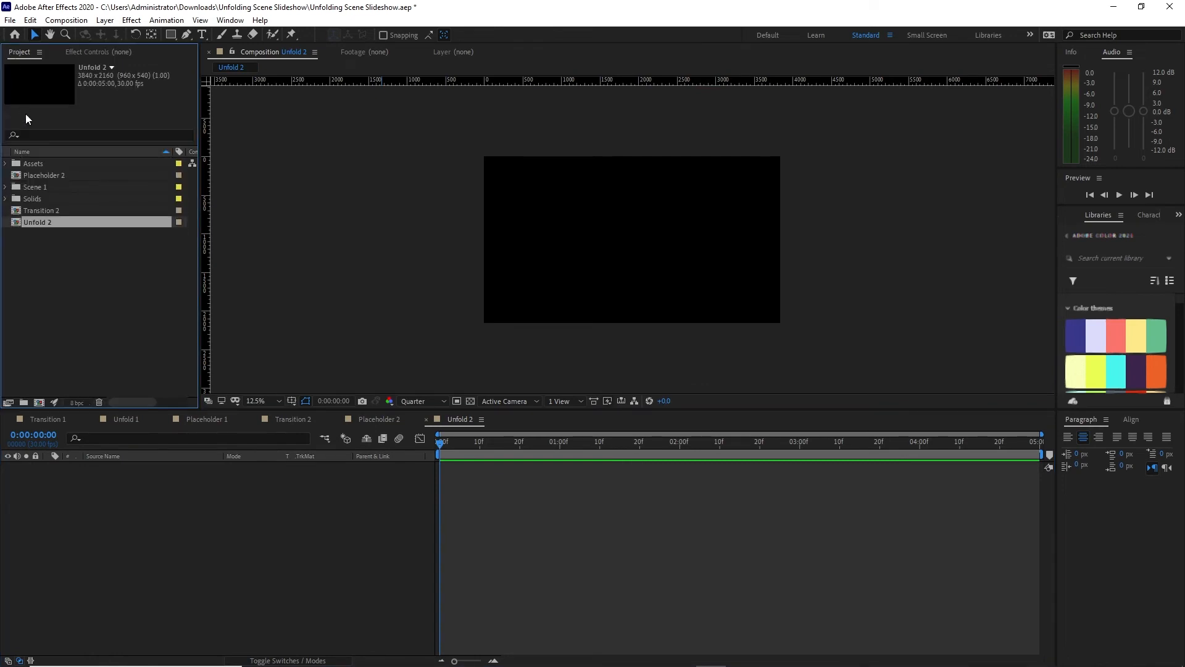
left_click_drag(51, 212, 91, 496)
left_click(293, 419)
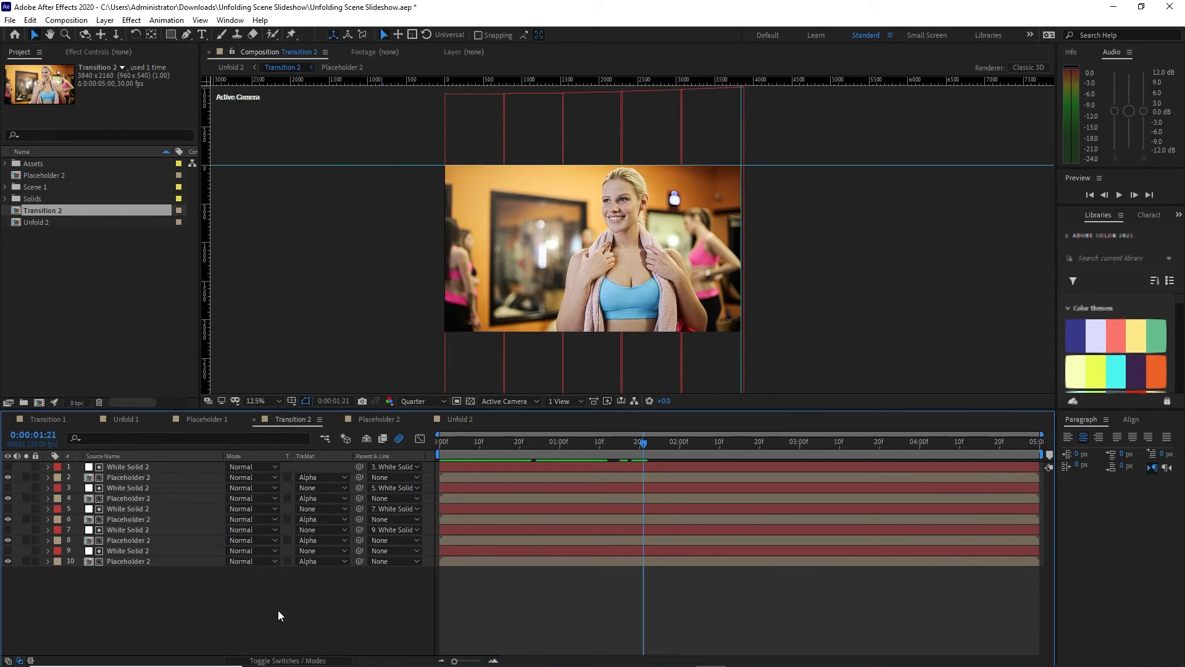
left_click(278, 661)
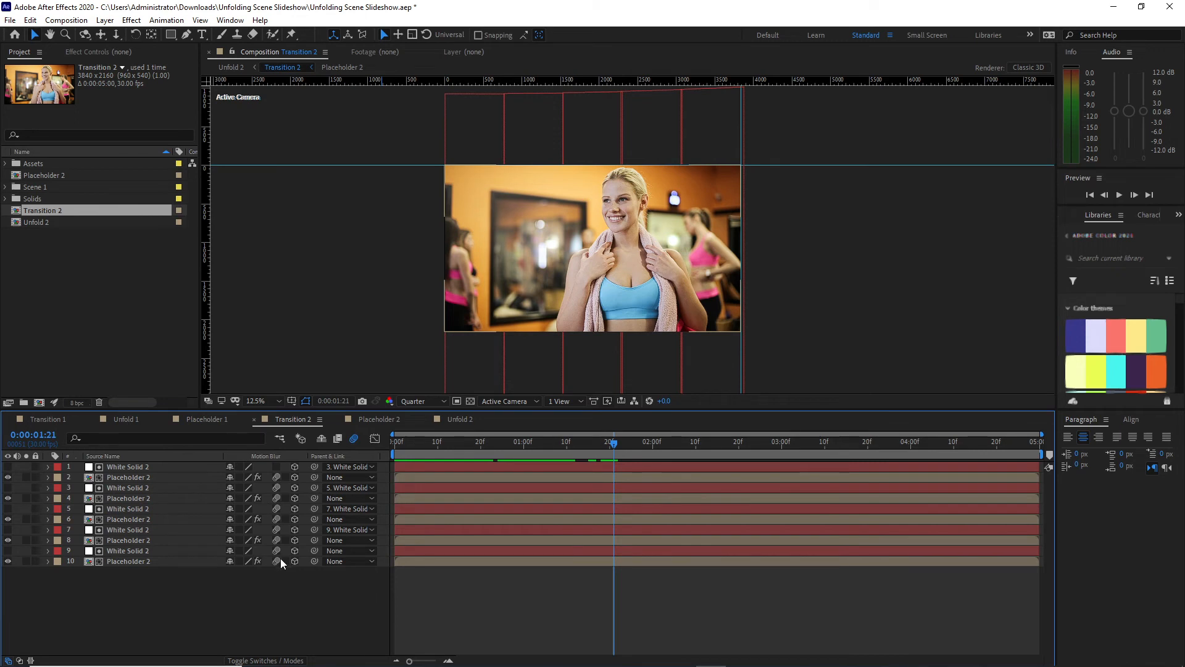
left_click(450, 422)
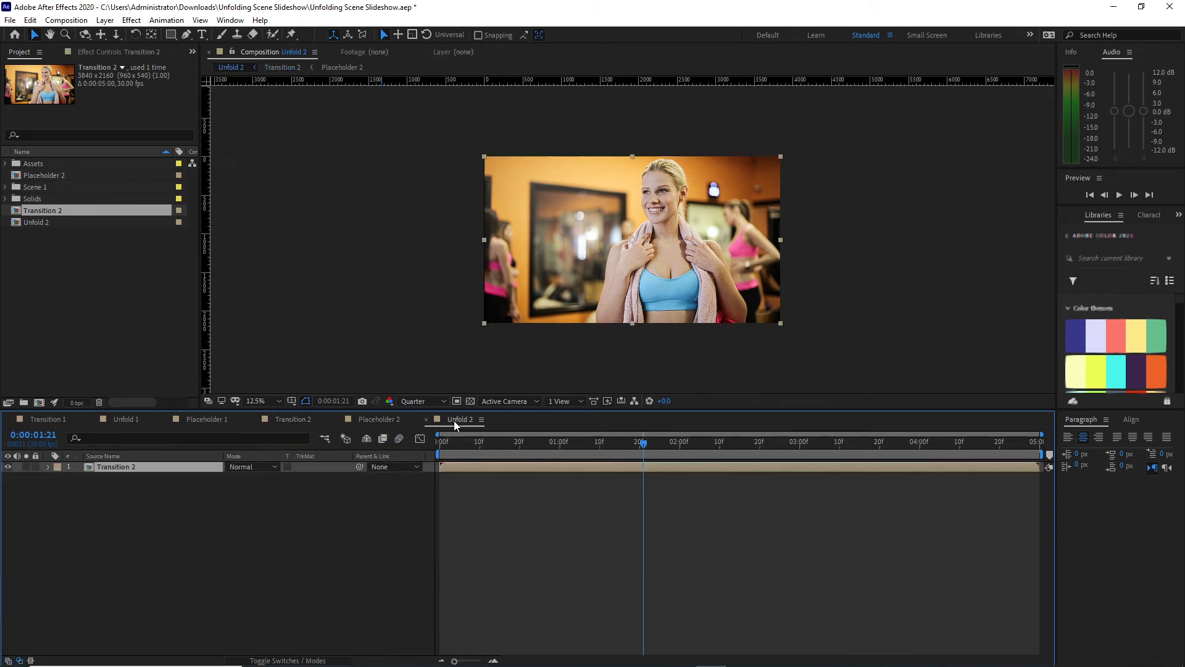
left_click(287, 660)
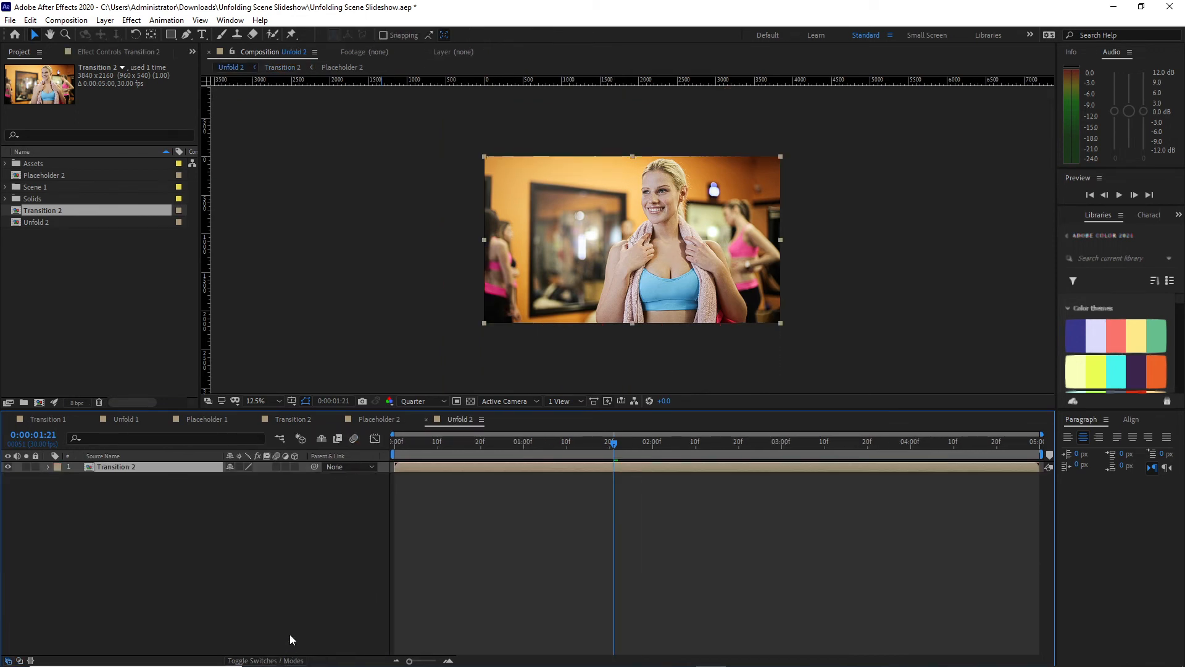
left_click(275, 469)
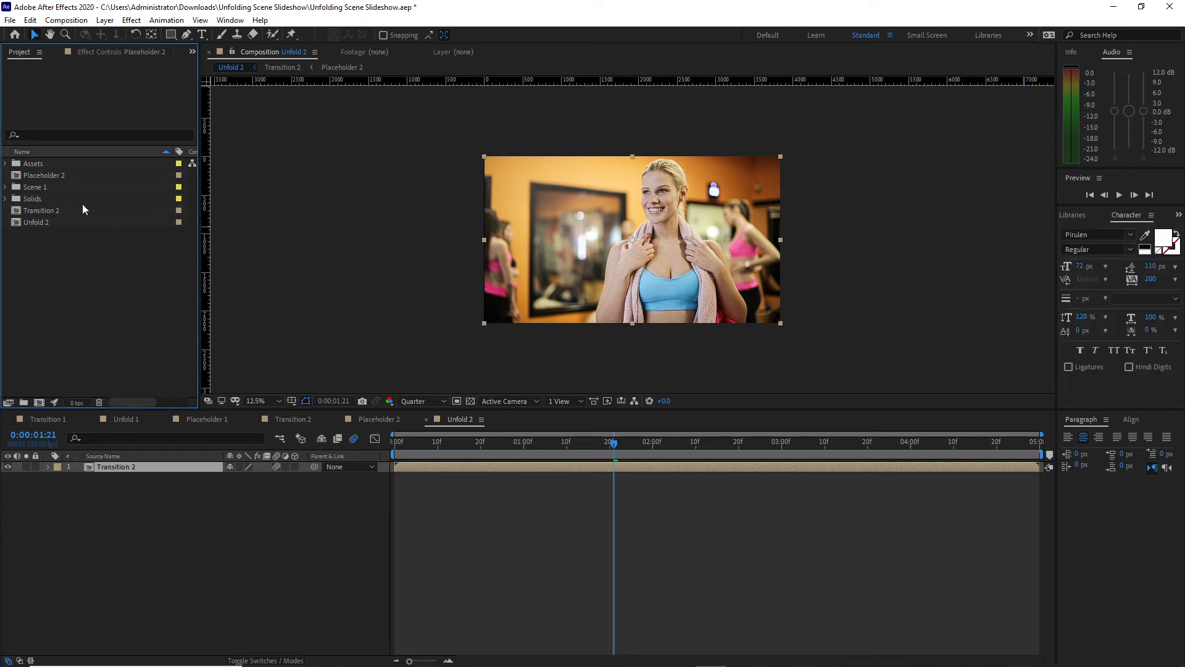
Duplicate the Text 1 composition from the Scene 1 folder, move the copy out of the folder and open it
left_click(5, 187)
left_click(47, 212)
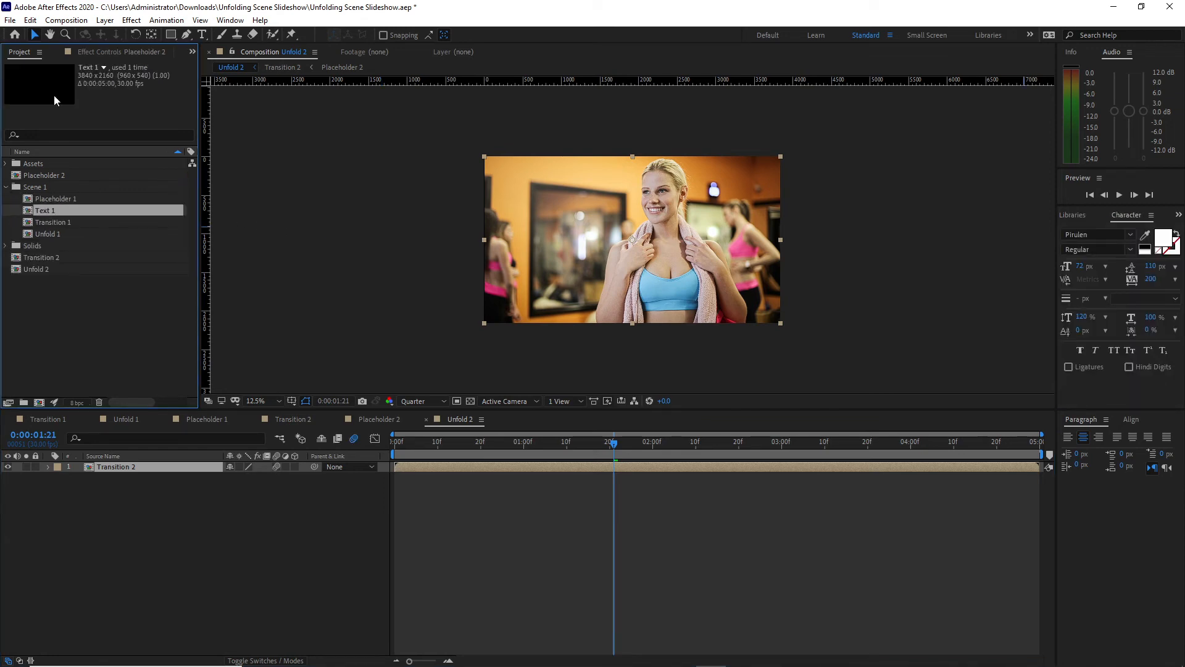
left_click(35, 23)
left_click(58, 180)
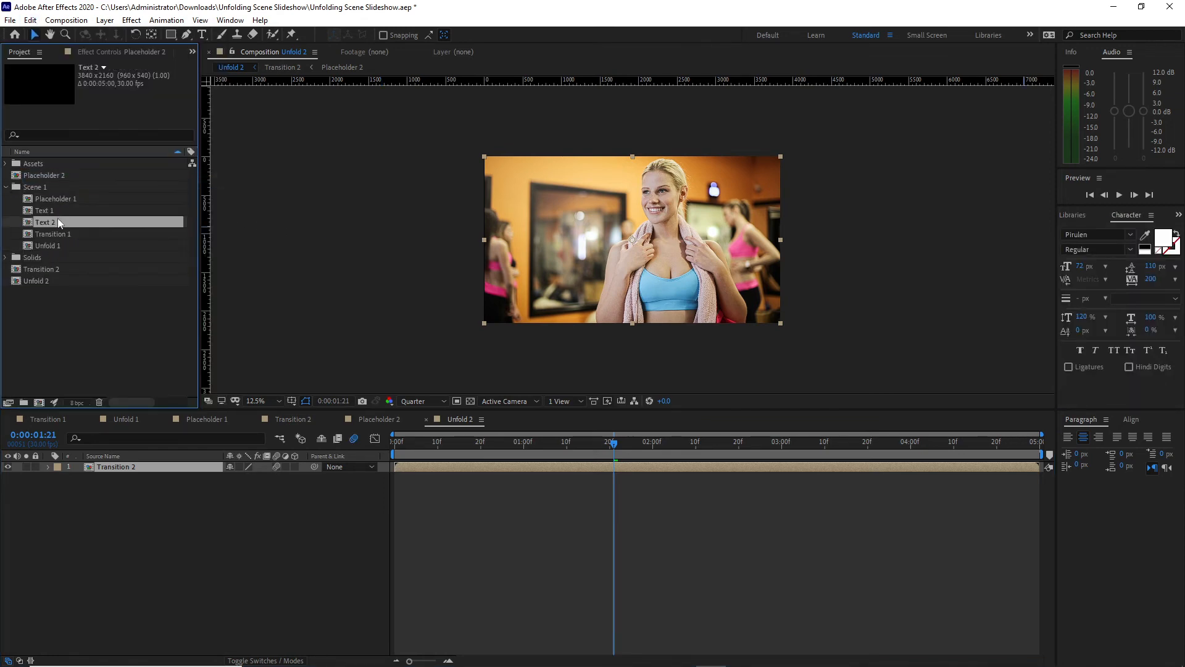
left_click_drag(57, 218, 74, 265)
double_click(76, 257)
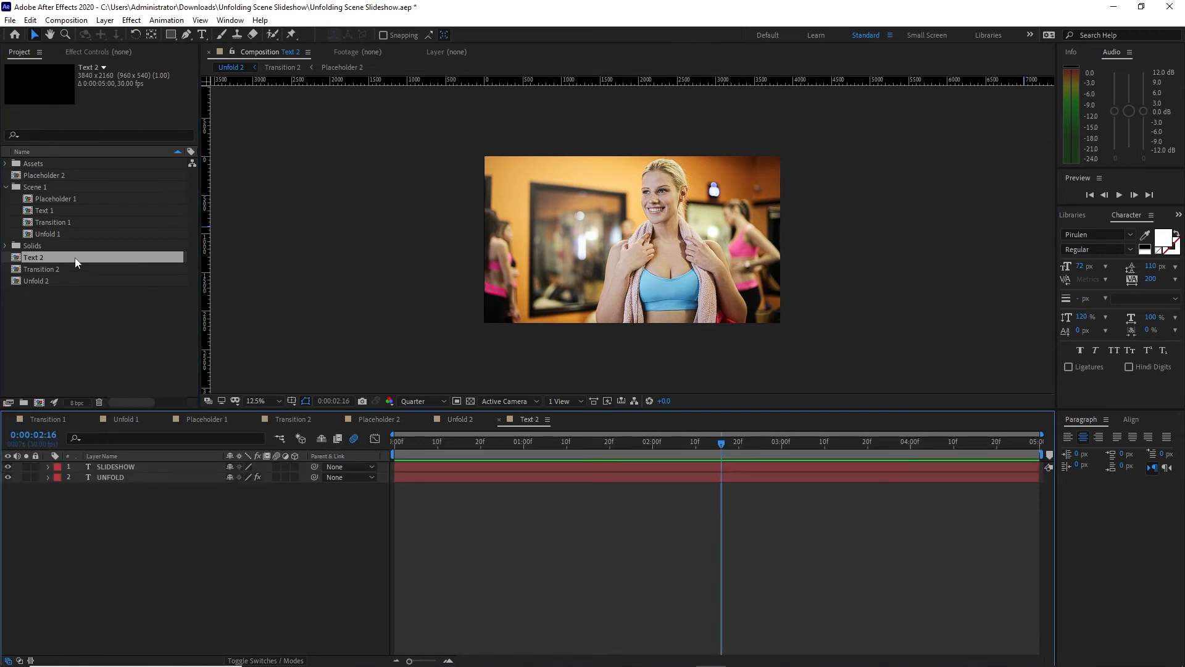
Replace the UNFOLD text in Text 2 with "RHANDZ GRAPHIX"
left_click(150, 476)
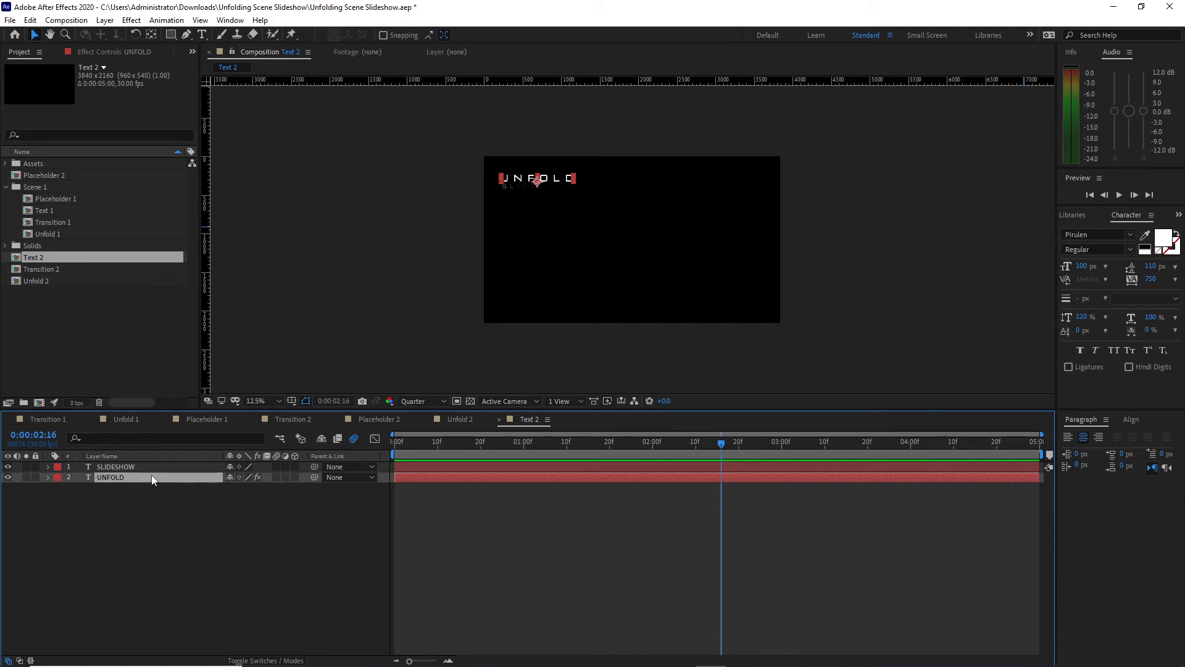
double_click(151, 475)
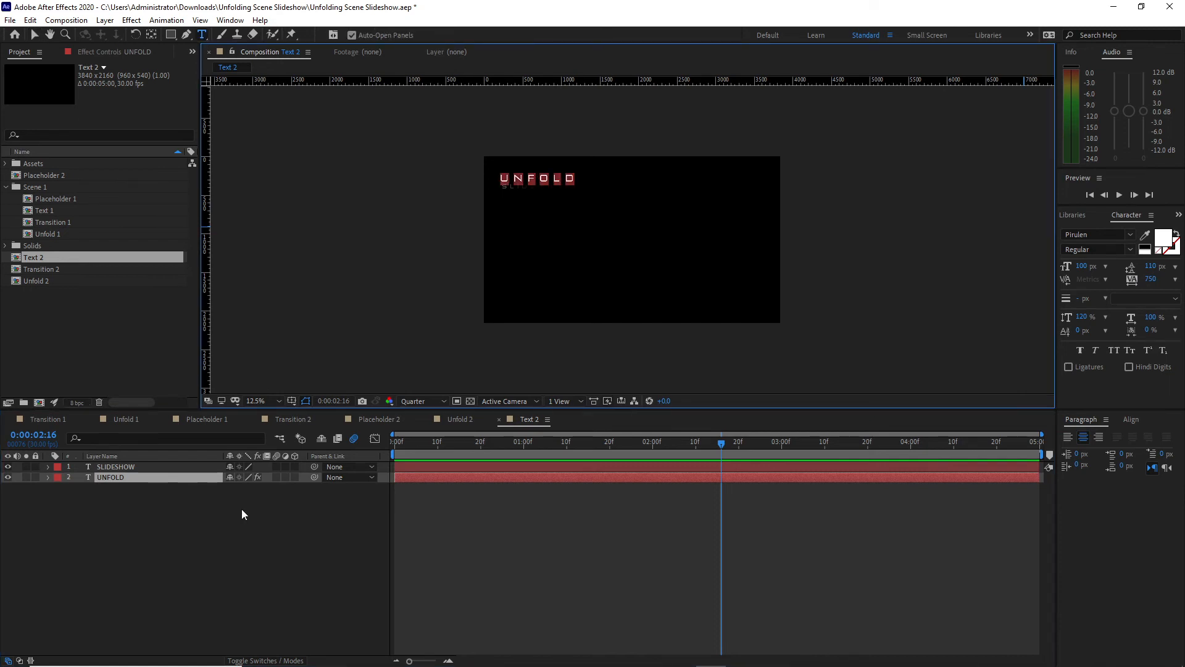
type("RHANDZ")
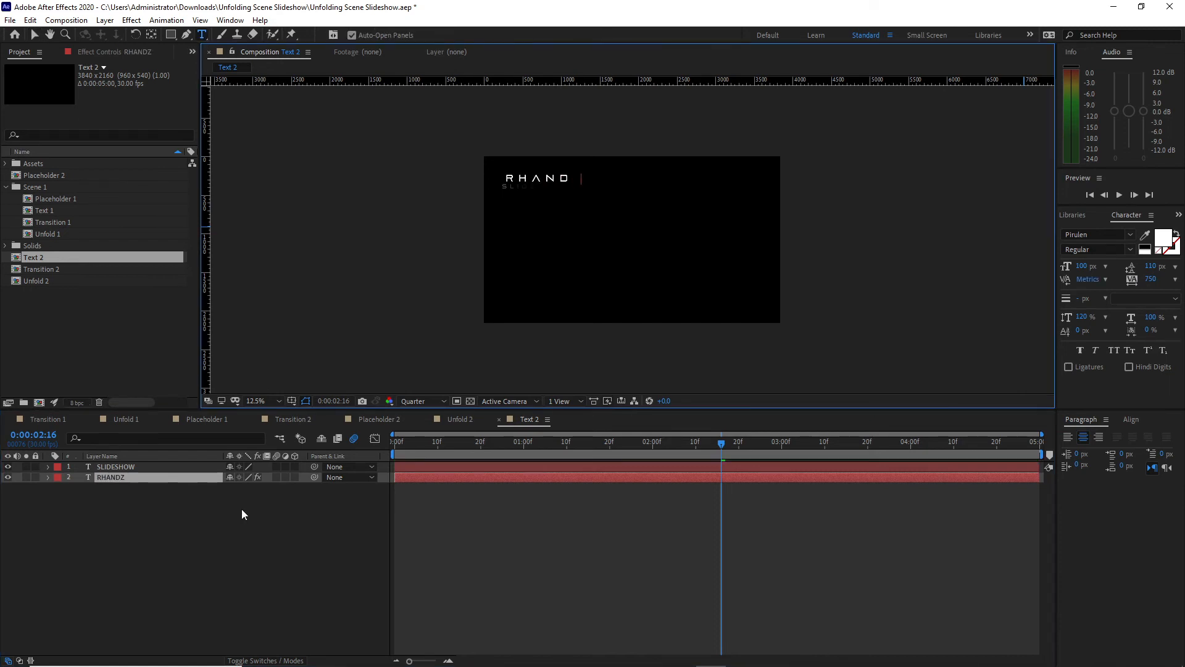
type(" GRAPHIX")
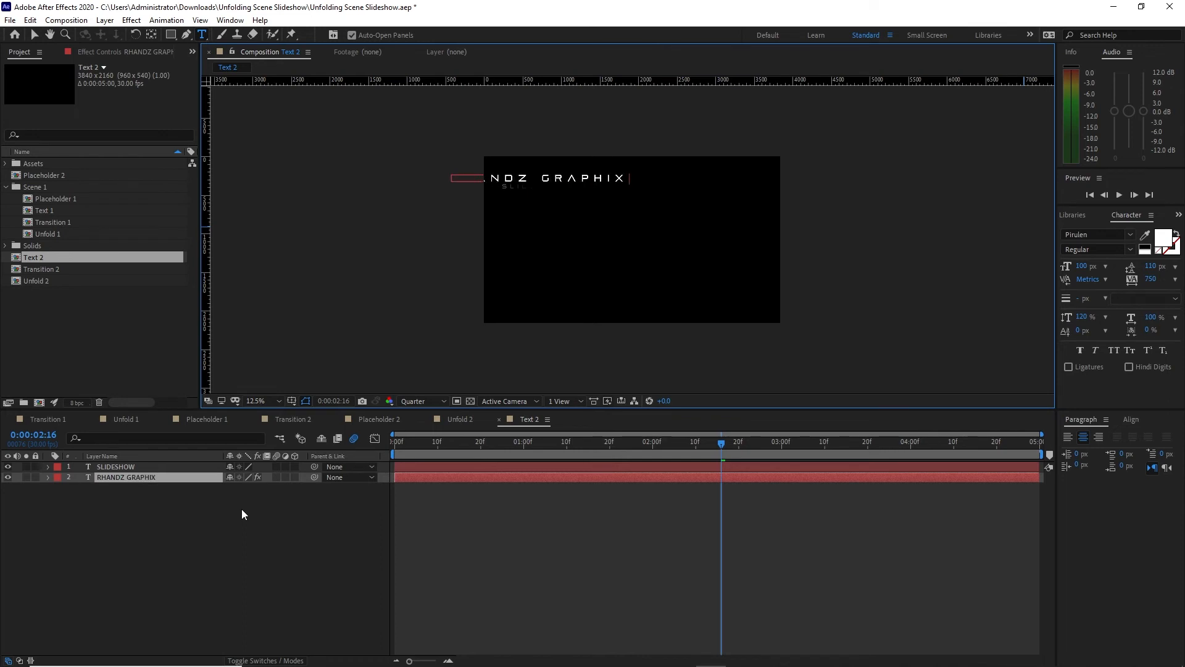
key("Escape")
Set the RHANDZ GRAPHIX text's tracking to 200 and its font size to 72 px
left_click(1173, 280)
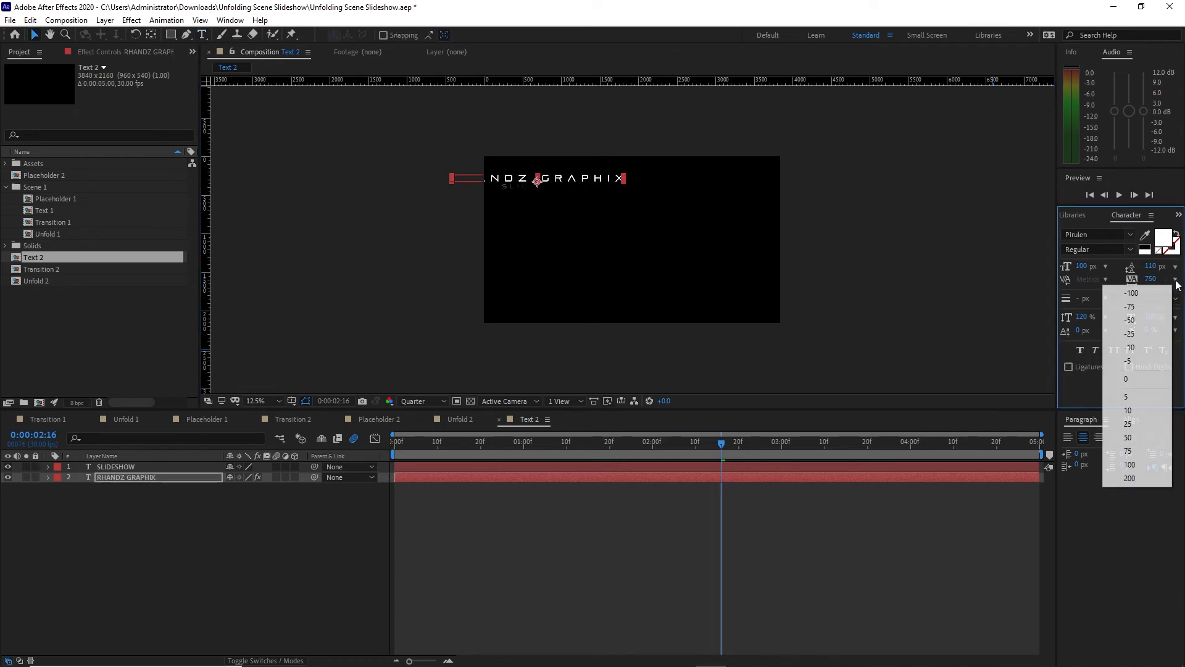
left_click(1130, 478)
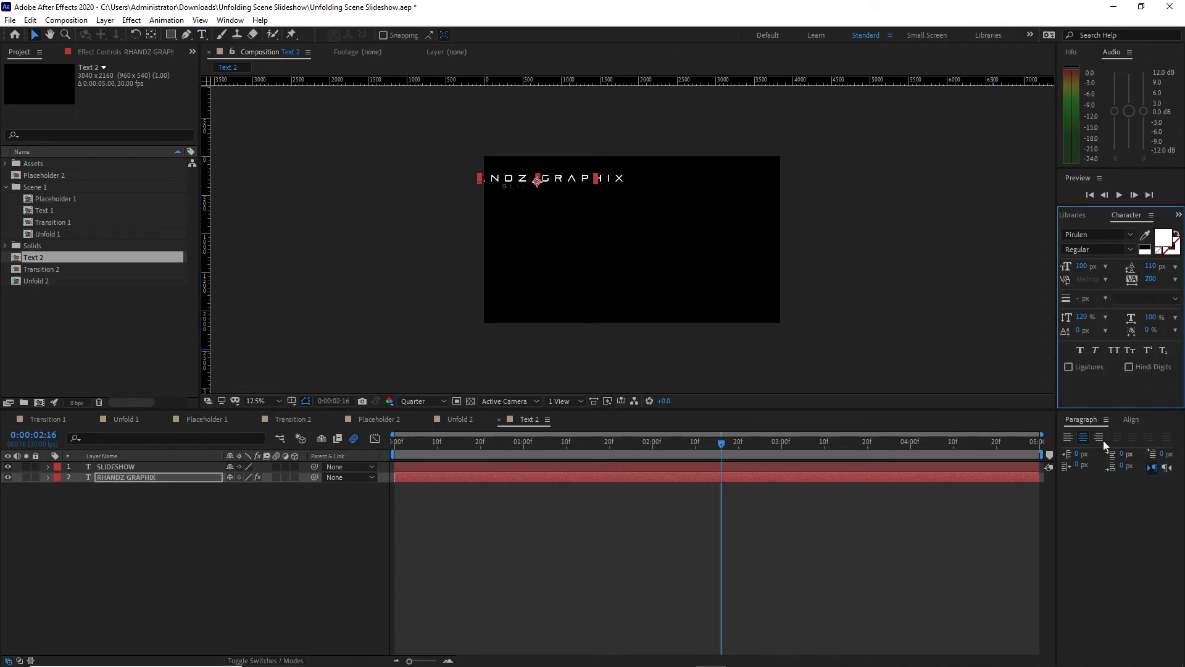
left_click(1106, 267)
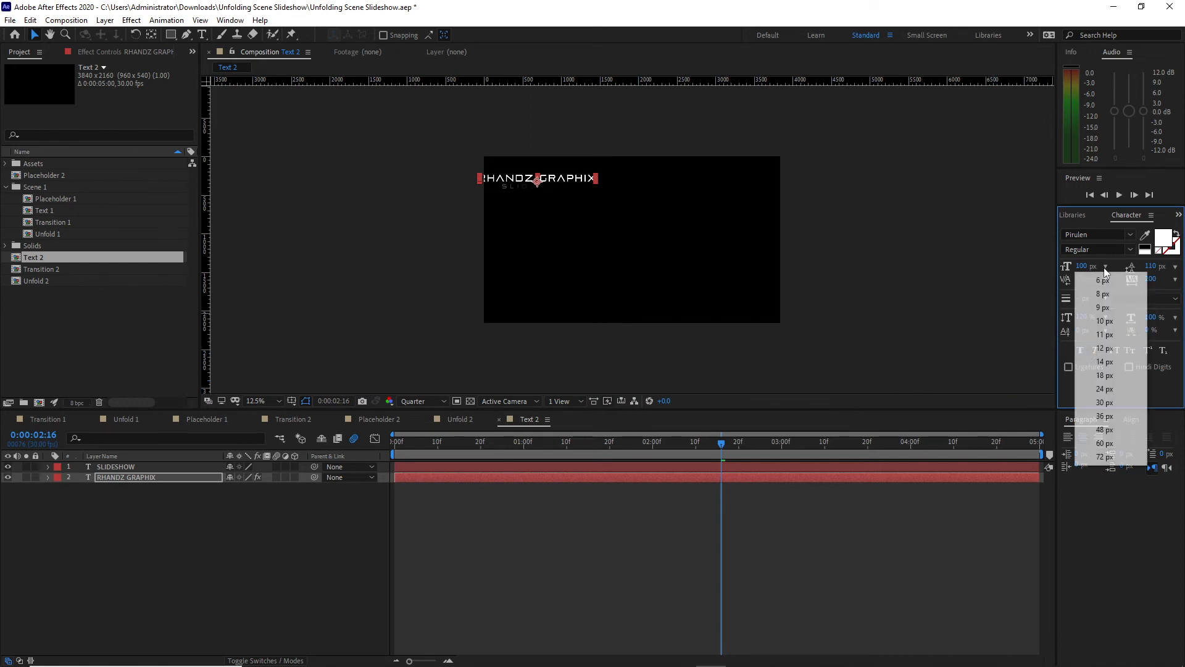
left_click(1108, 455)
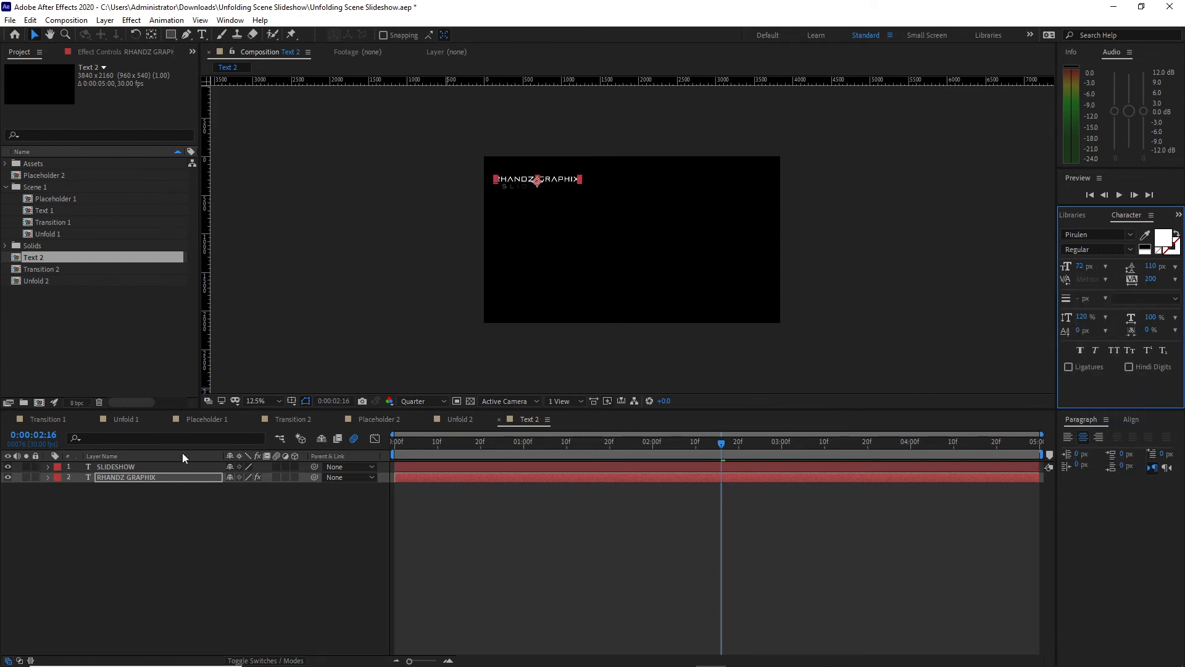
Replace the SLIDESHOW text with "creation" and scrub forward to check both text lines
left_click(158, 466)
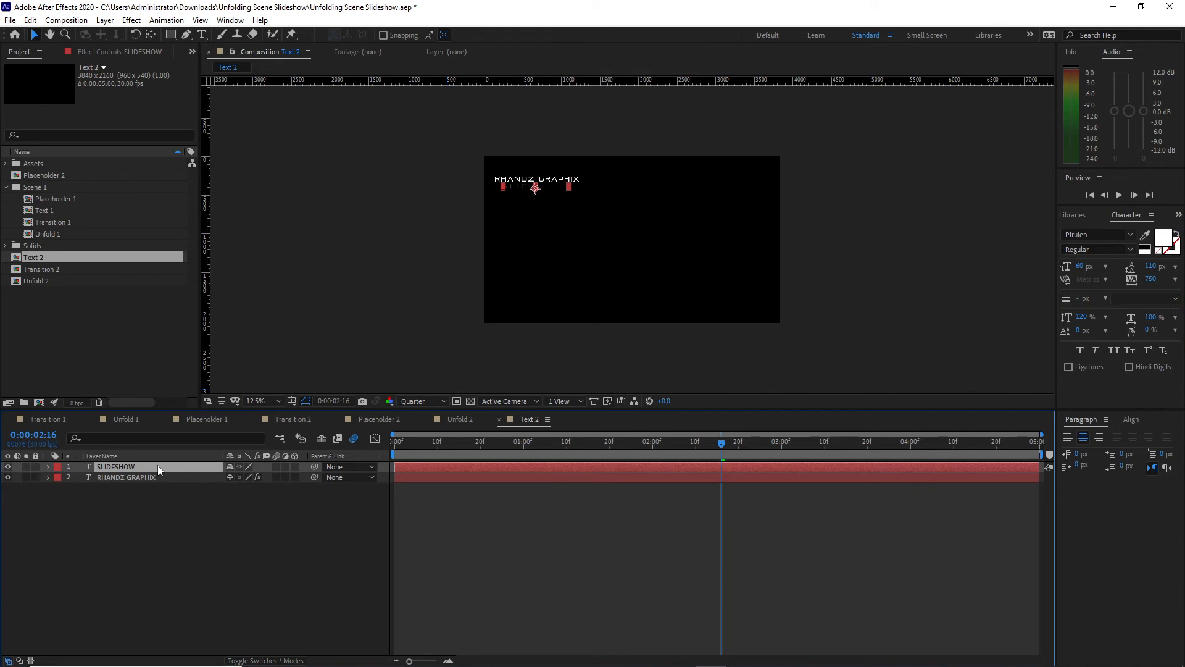
double_click(158, 466)
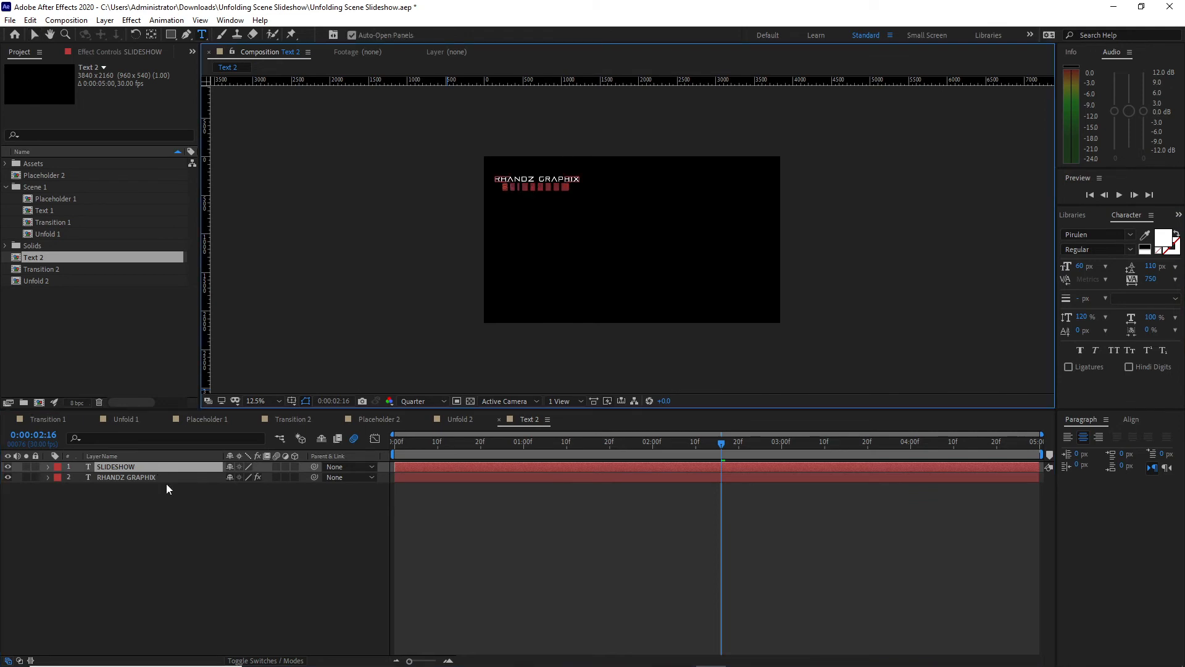
type("creation")
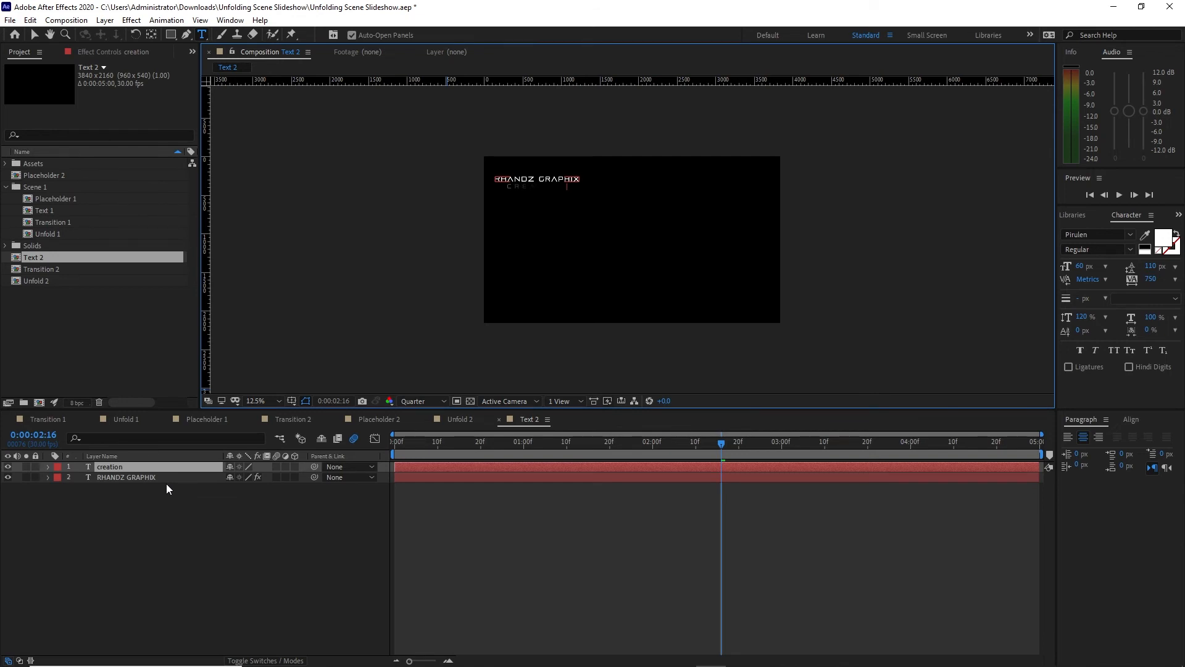
left_click_drag(723, 446, 894, 449)
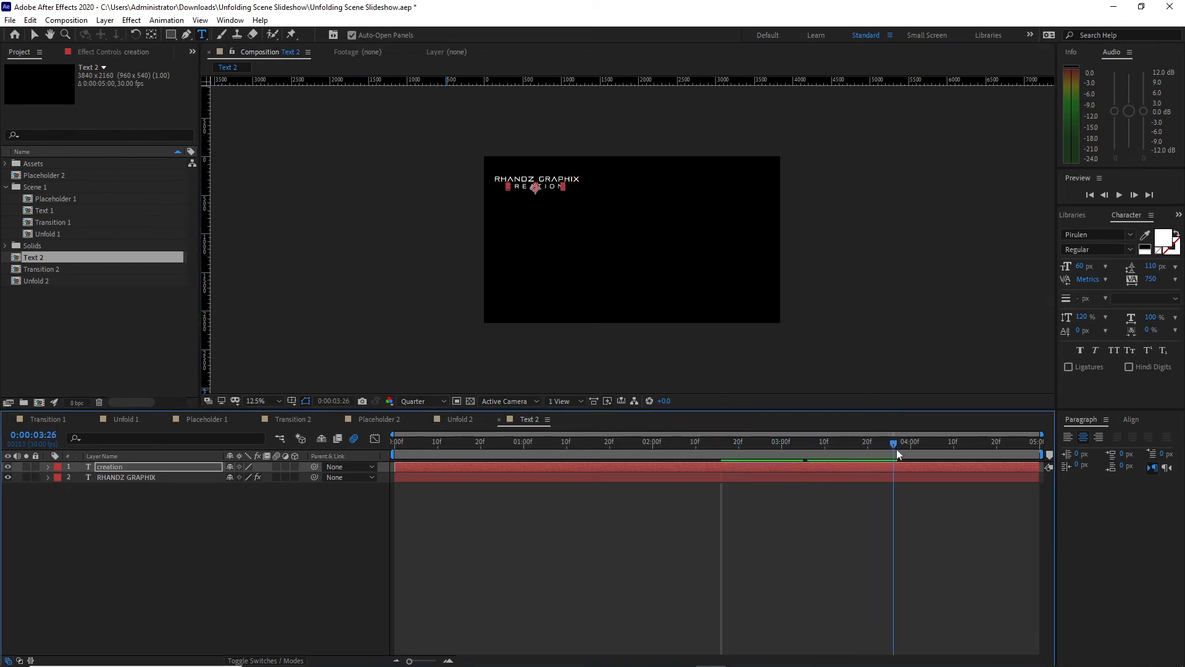
left_click(242, 520)
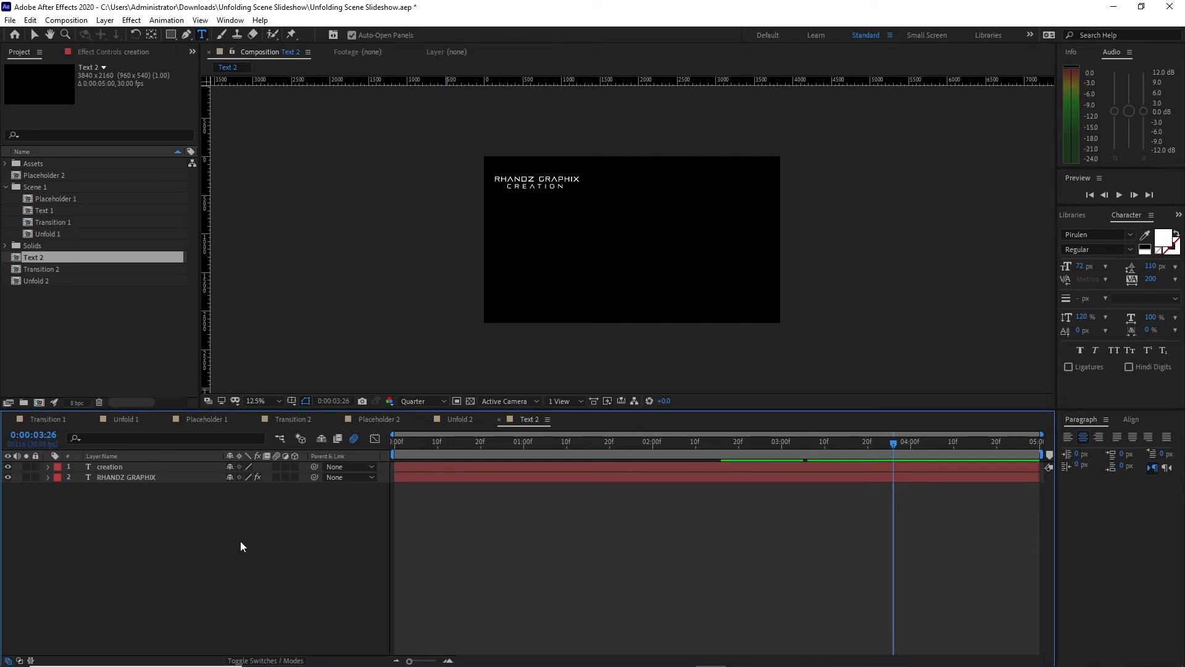
Place the Text 2 composition above Transition 2 in Unfold 2
left_click(460, 420)
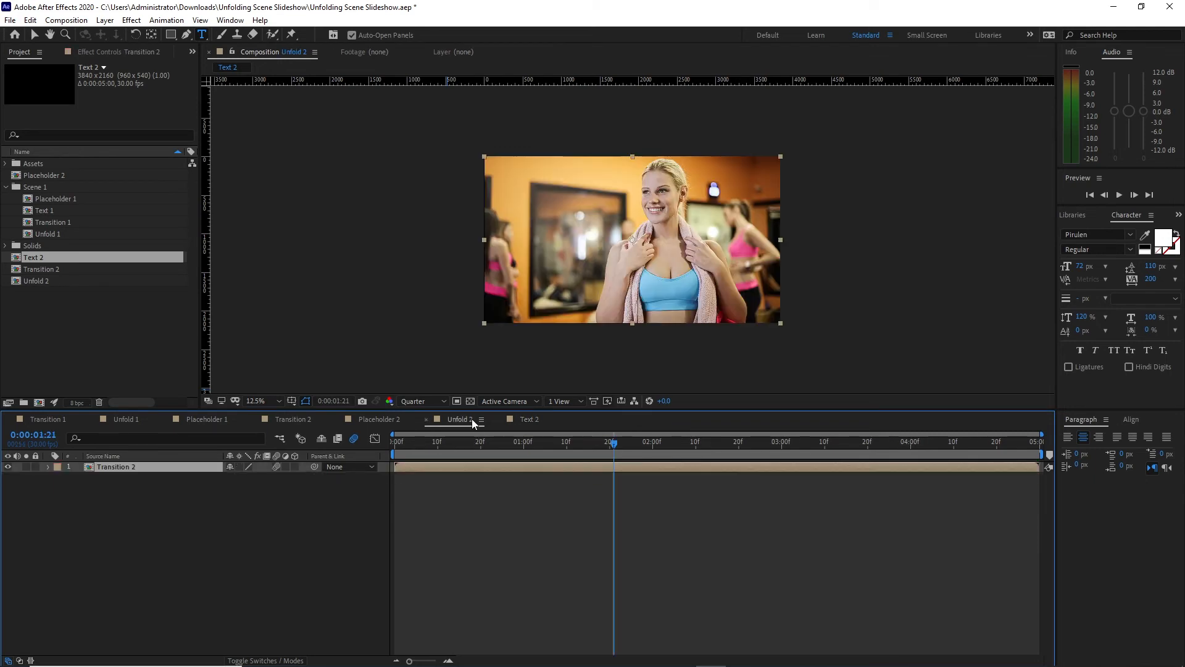
left_click_drag(64, 254, 96, 467)
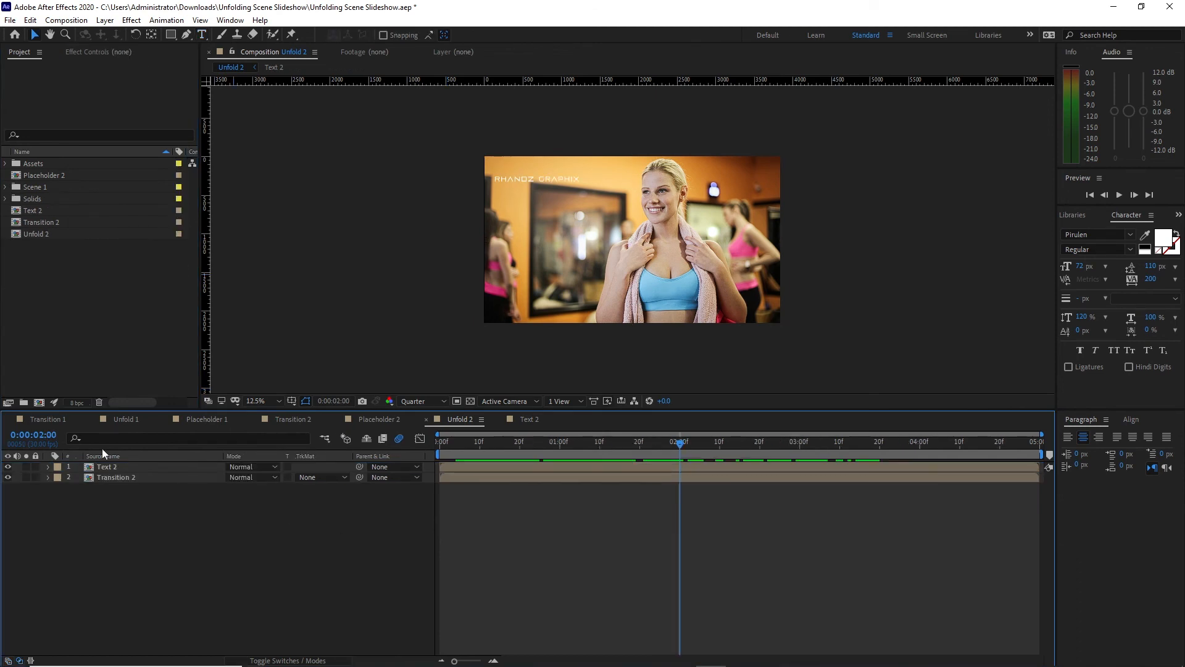
Create a project folder named Scene 2 and move Placeholder 2, Text 2, Transition 2 and Unfold 2 into it
left_click(23, 402)
type("Scen")
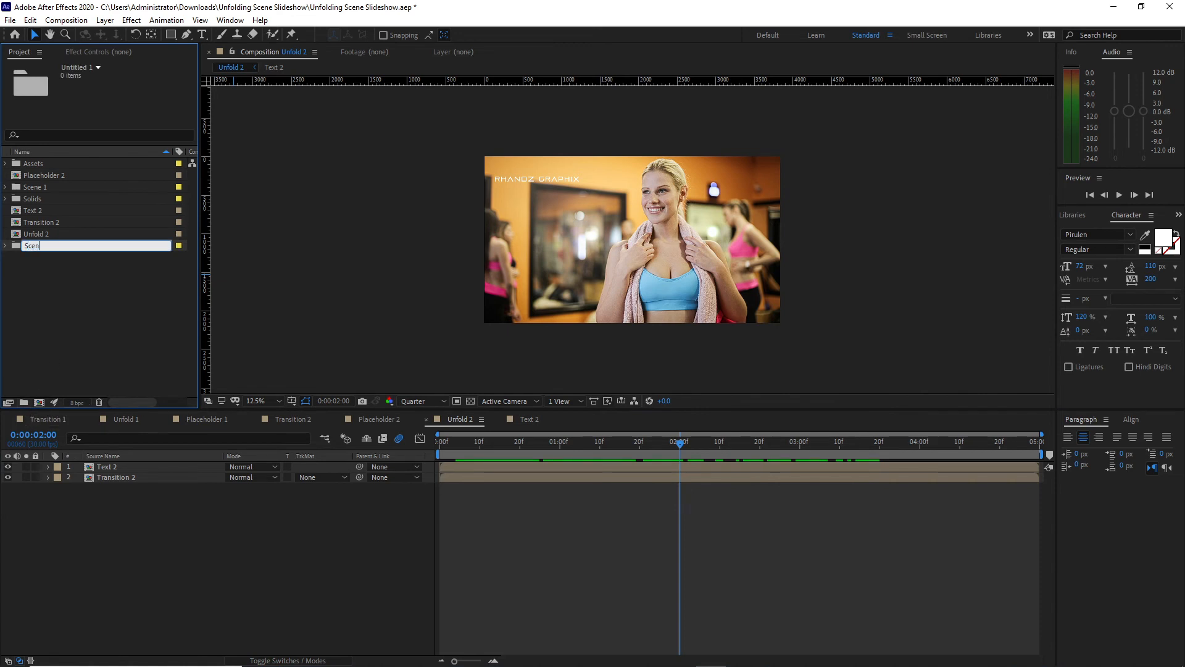
type("e 2")
key("Return")
left_click_drag(42, 261, 46, 201)
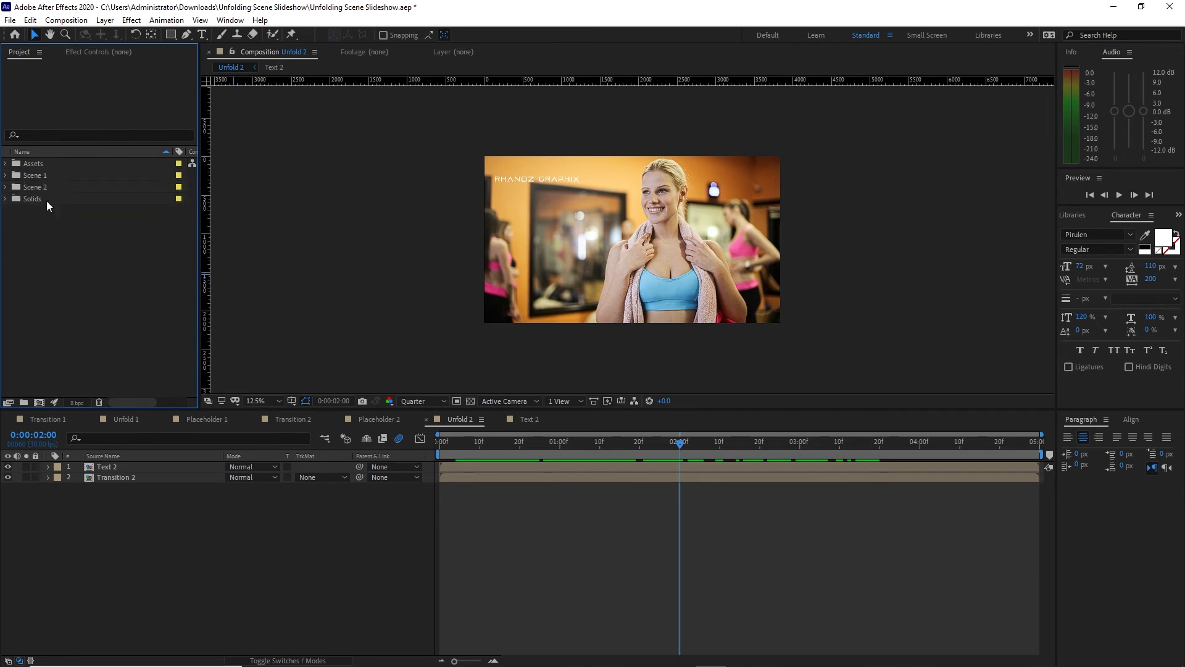
Create a new 3840 x 2160 composition named Main with a duration of 10 seconds
left_click(66, 20)
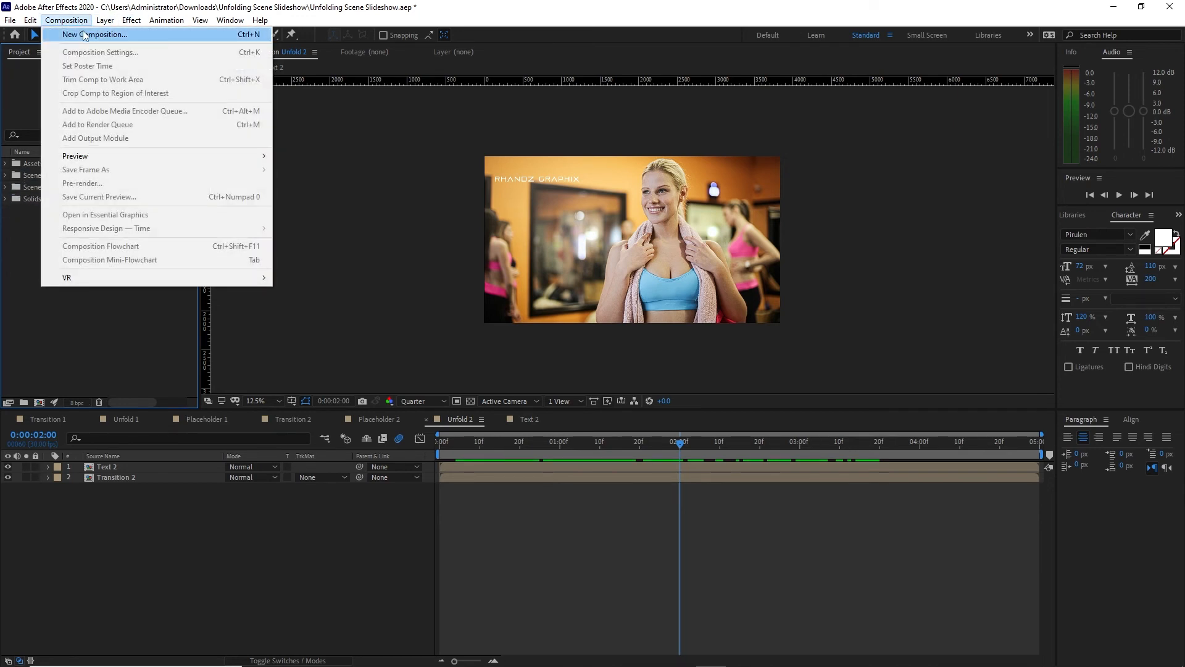
left_click(90, 35)
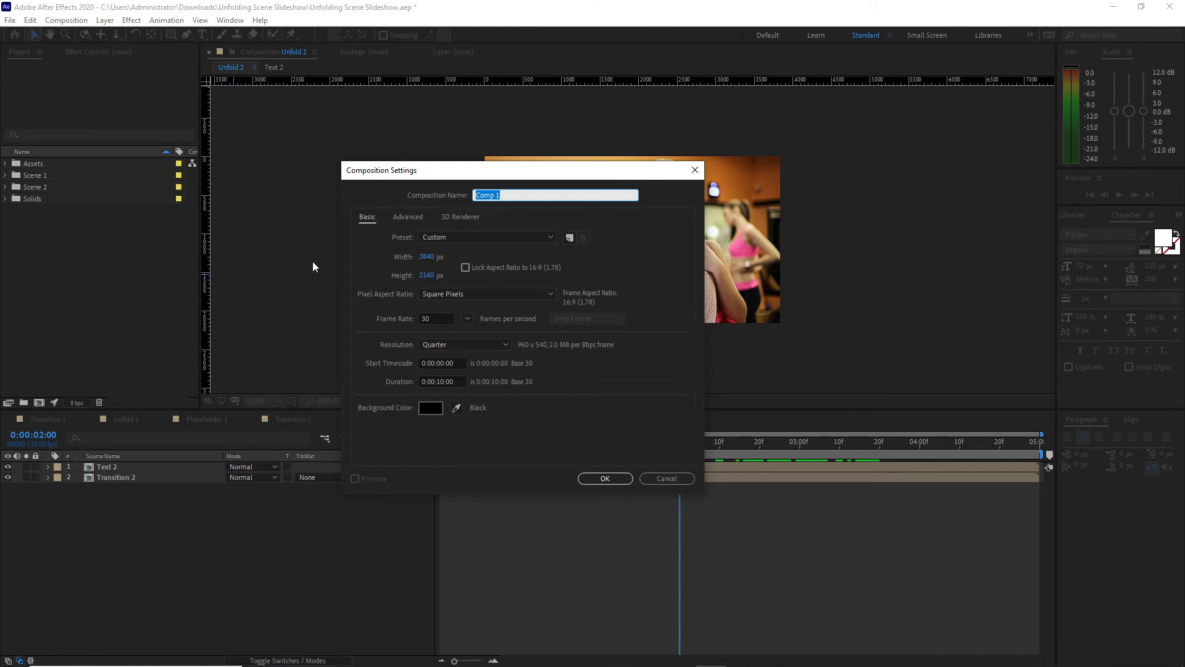
type("Main")
left_click(602, 479)
Add Unfold 1 to Main with Unfold 2 above it, and move the current time to 5 seconds
left_click(6, 187)
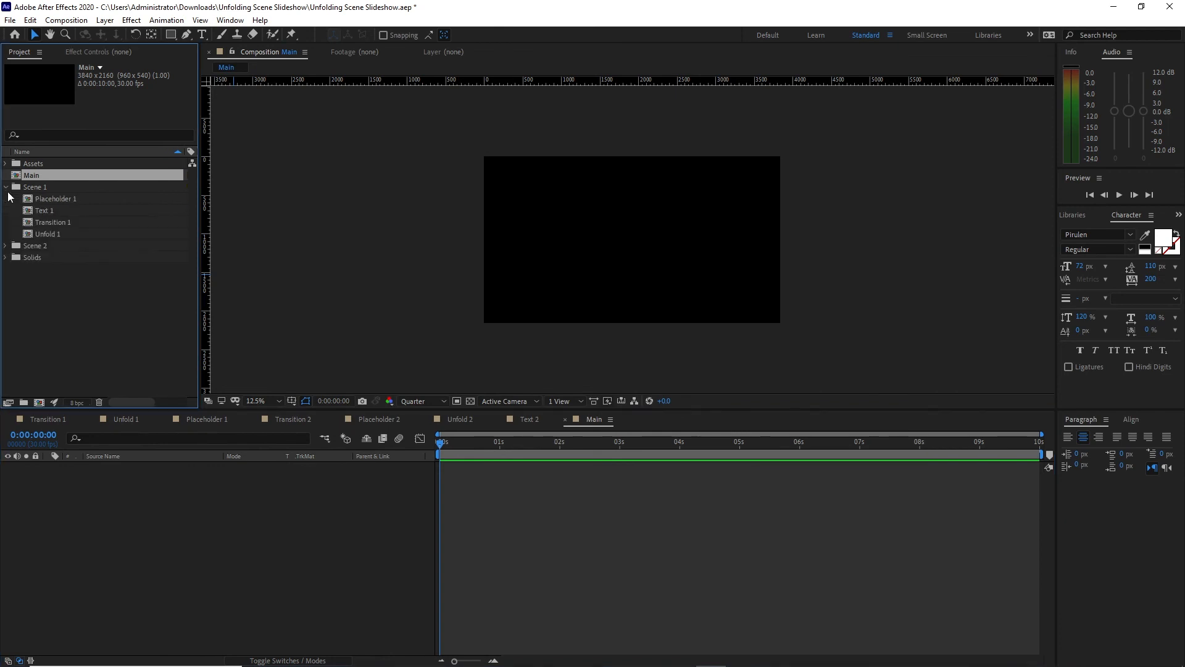
left_click_drag(39, 233, 130, 502)
left_click(6, 246)
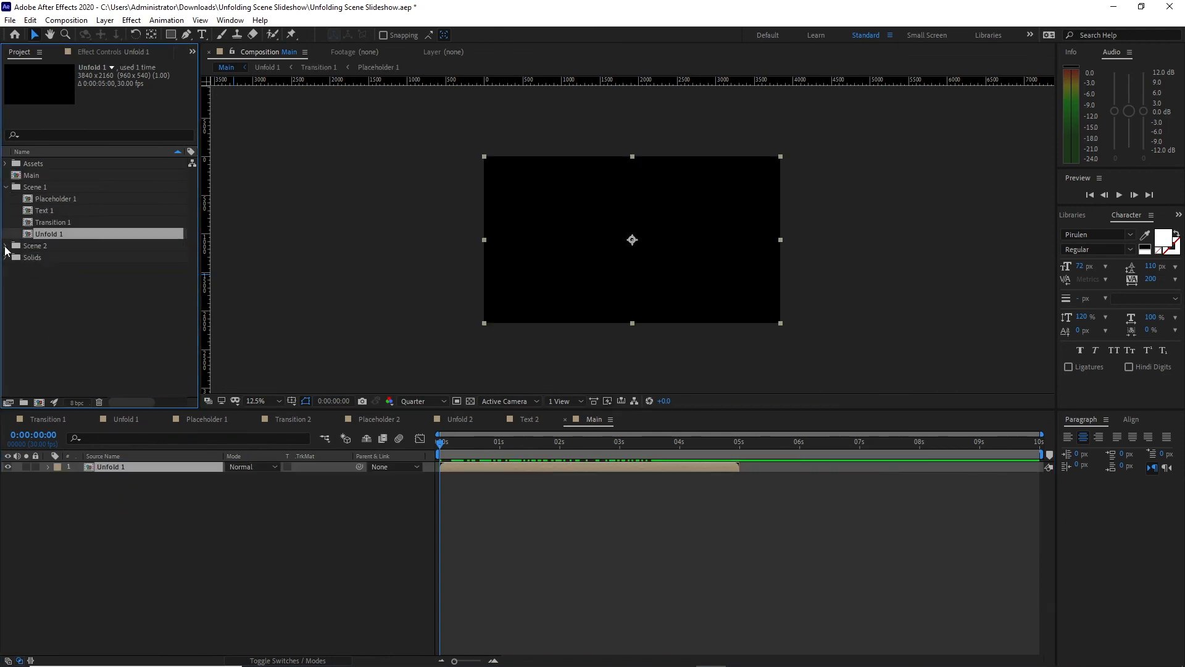
left_click(57, 293)
left_click_drag(57, 293, 123, 464)
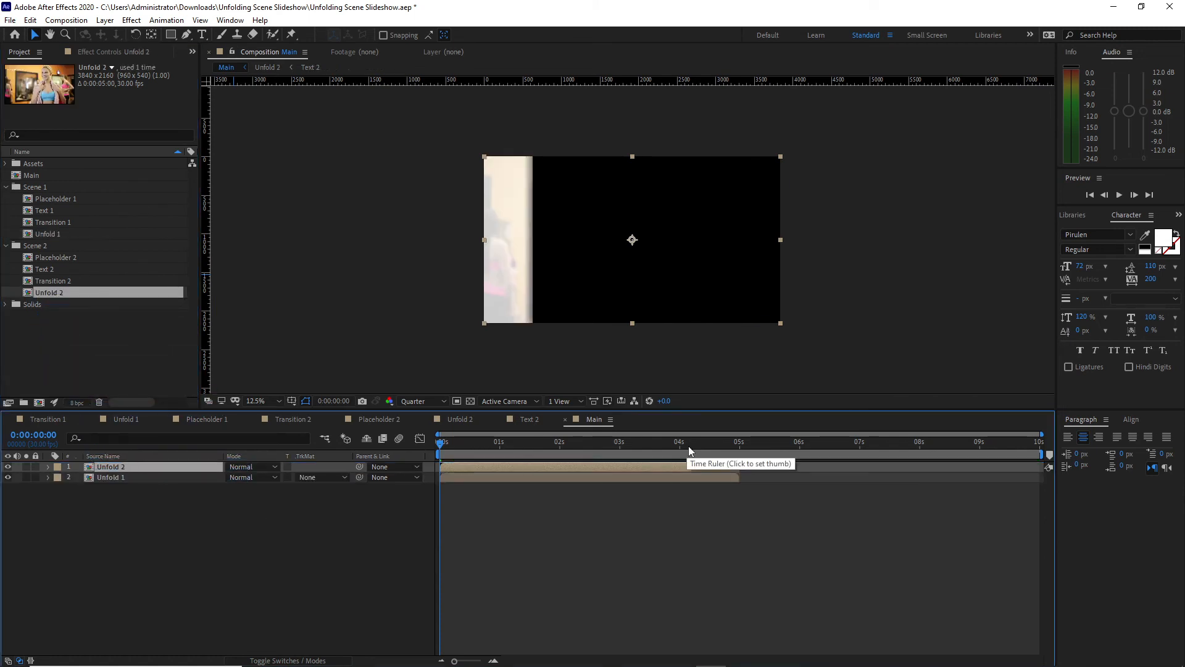
left_click(740, 443)
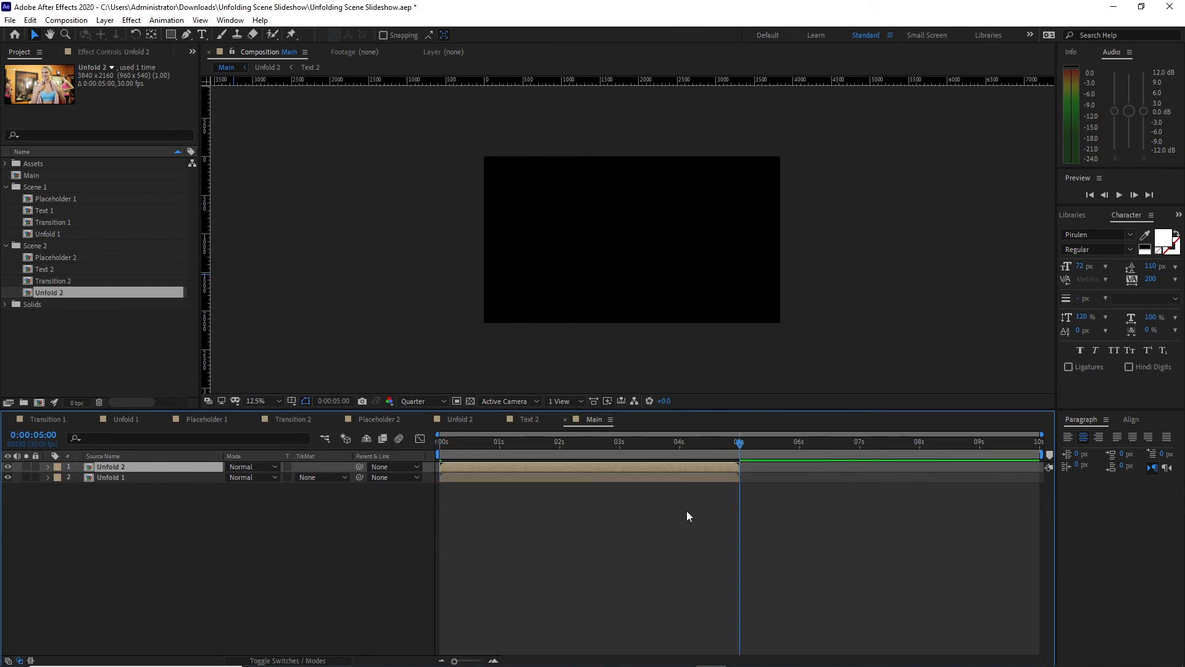
Start the Unfold 2 layer at 5 seconds and add both clips from the Footage folder above it in Main
key("bracketleft")
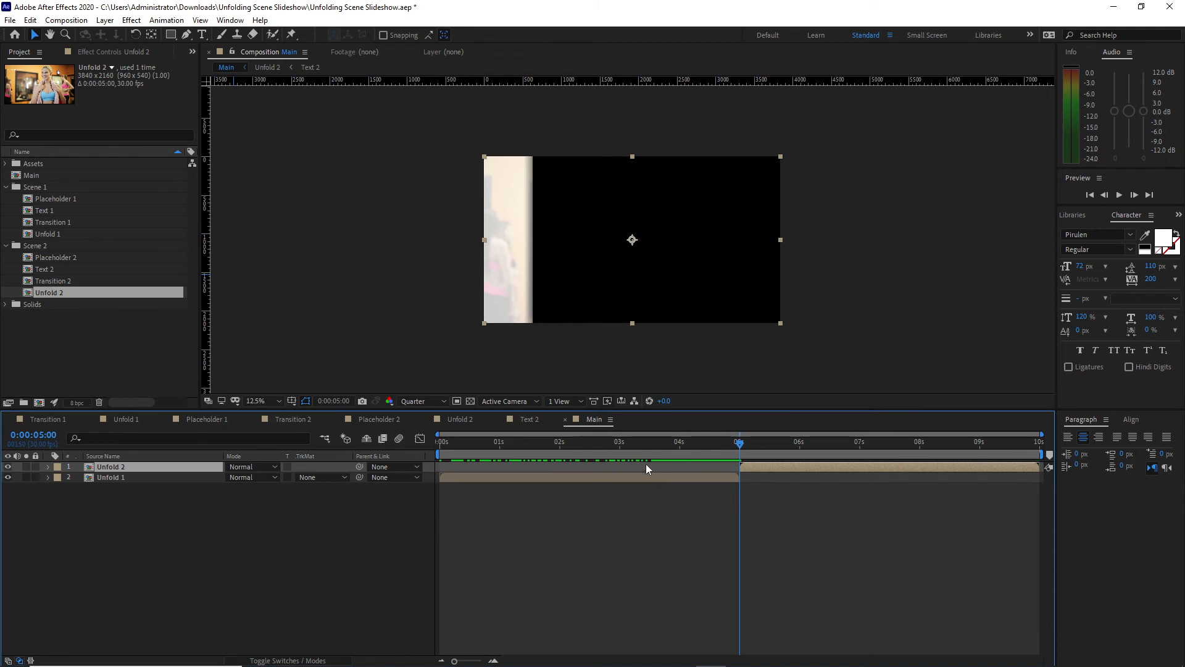
left_click(6, 163)
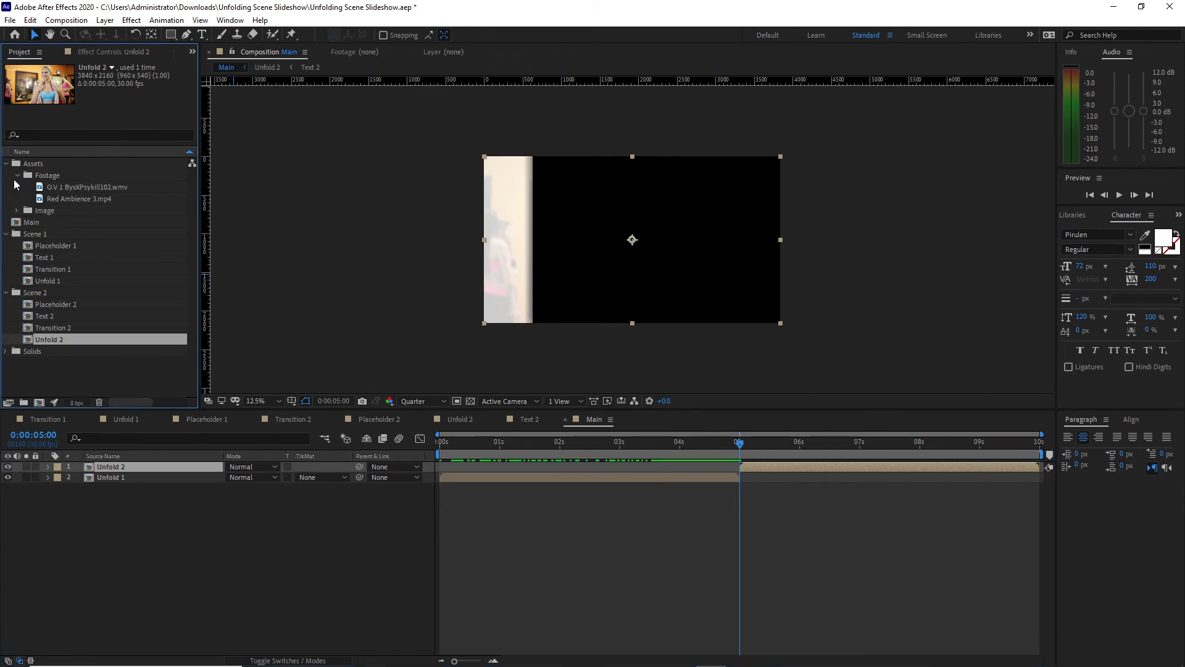
left_click_drag(19, 187, 119, 476)
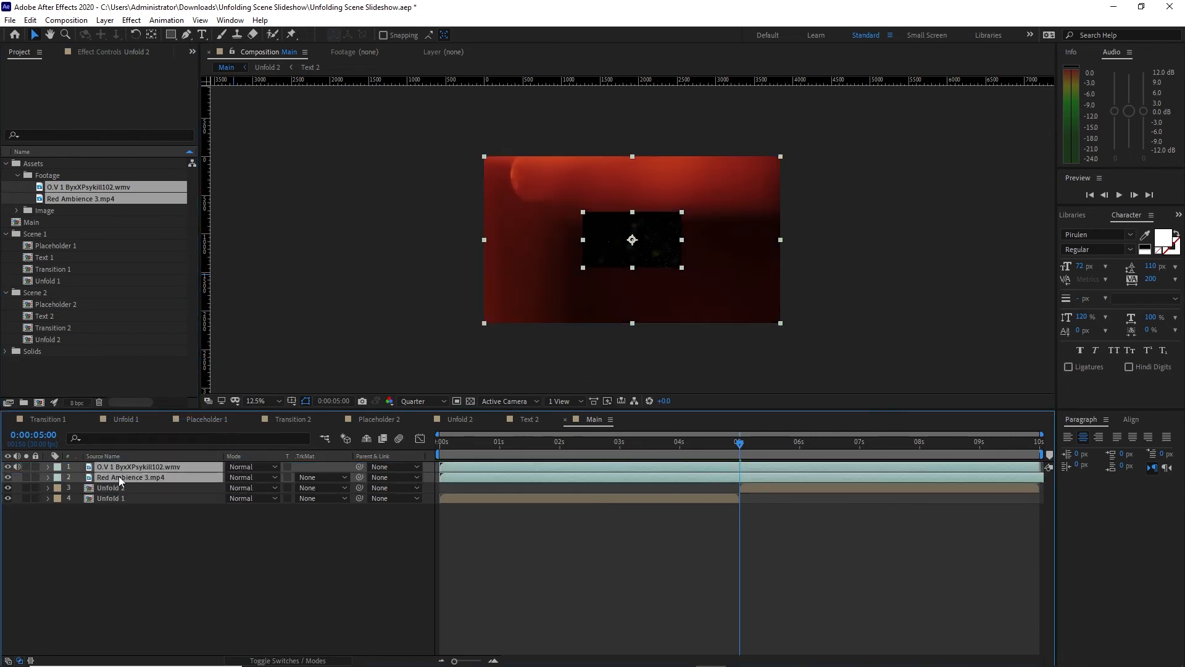
Fit the O.V 1 ByxXPsykill102.wmv layer to the composition size
right_click(148, 466)
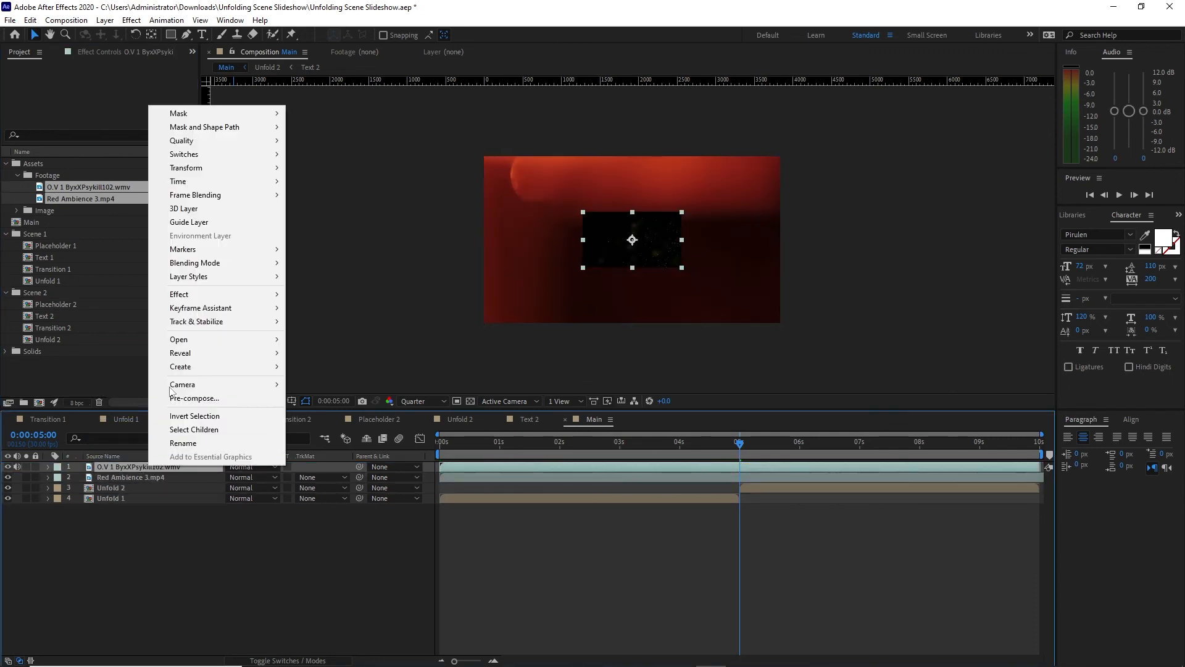
mouse_move(204, 177)
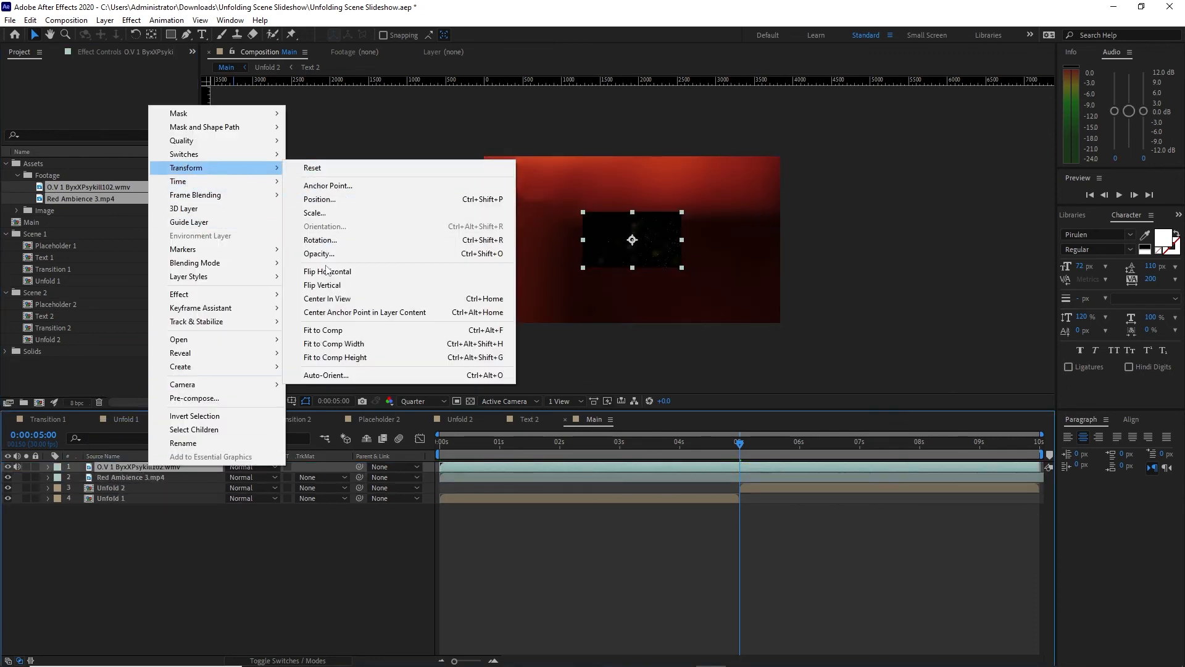
left_click(339, 334)
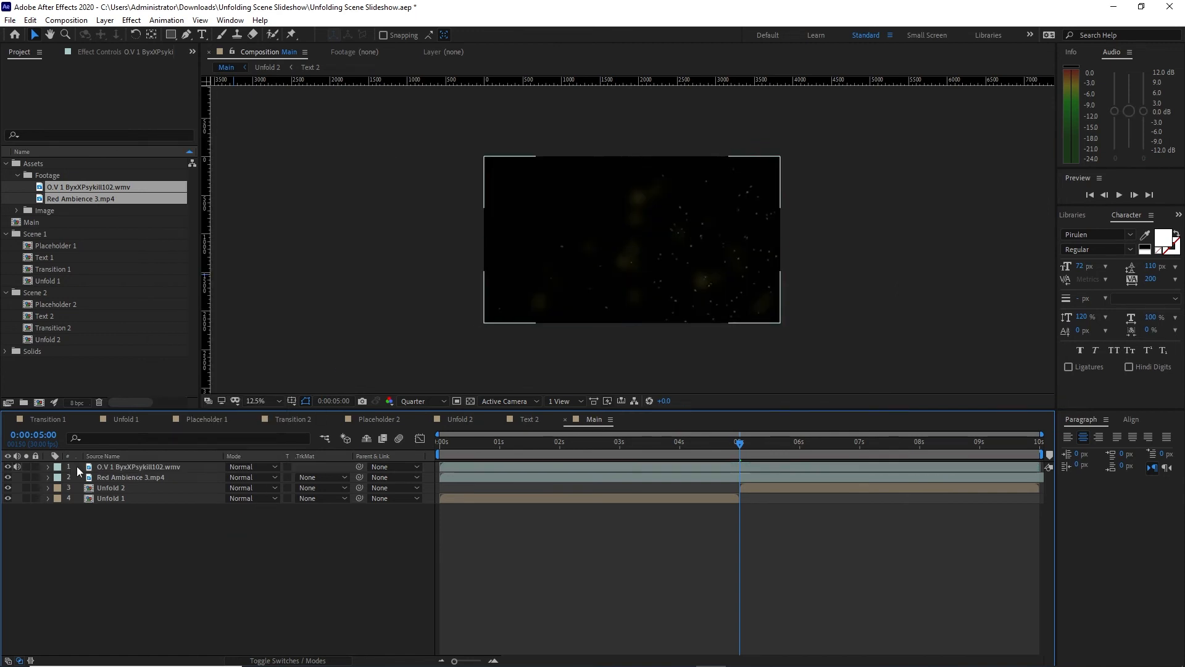
Set the blending mode of the O.V 1 and Red Ambience 3 footage layers to Add
left_click_drag(77, 466, 102, 480)
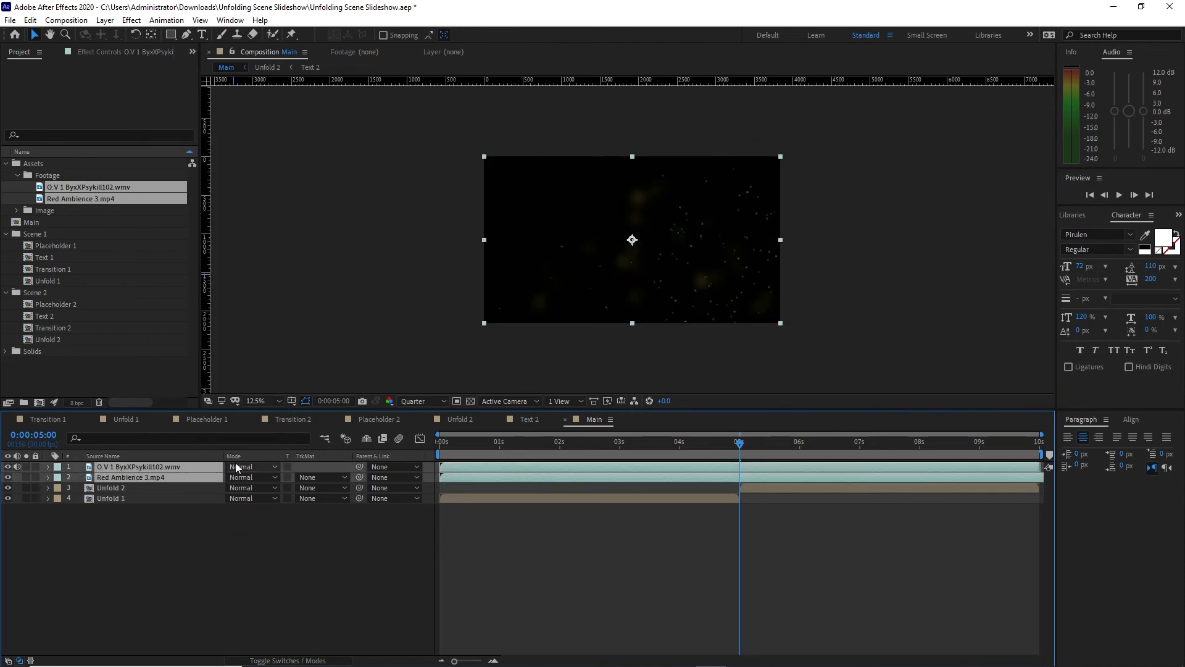
left_click(242, 467)
left_click(294, 251)
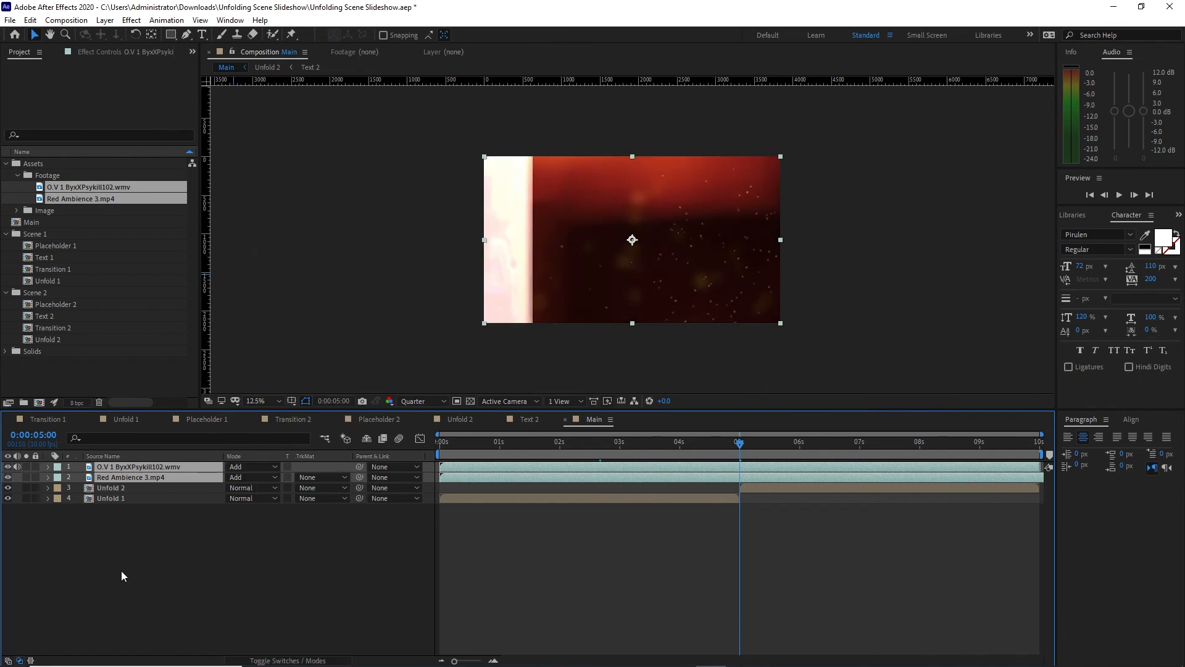
Set the opacity of the O.V 1 layer to 30% and Red Ambience 3 to 50%, then check the frames around 5 seconds
key("t")
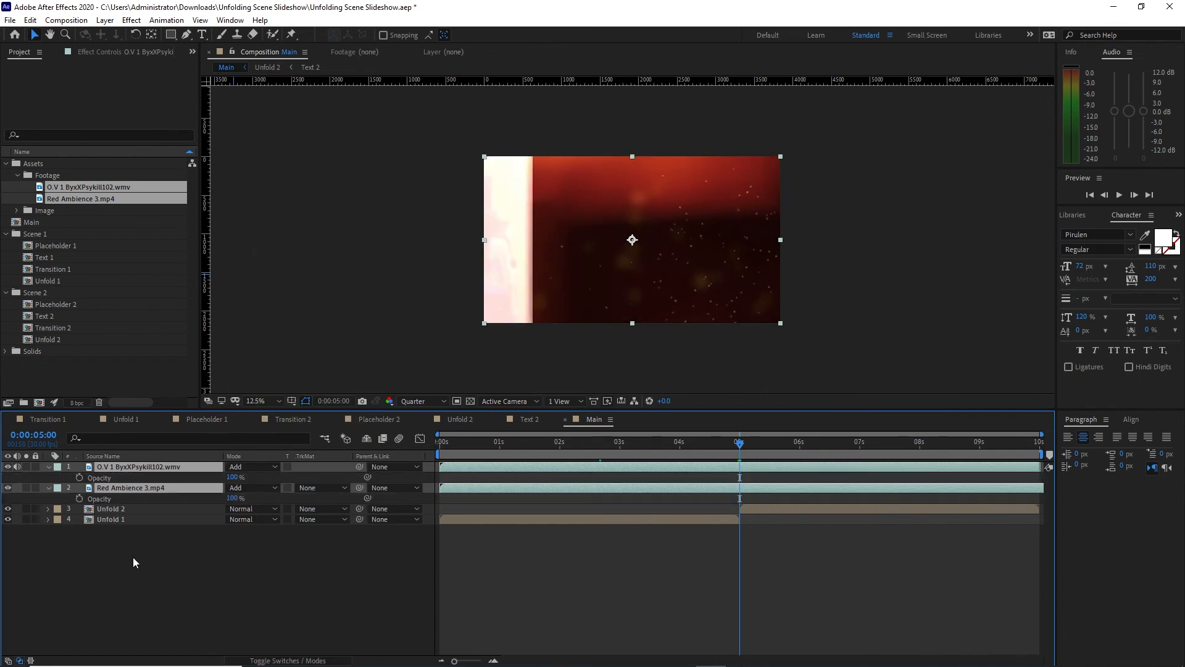
left_click(132, 557)
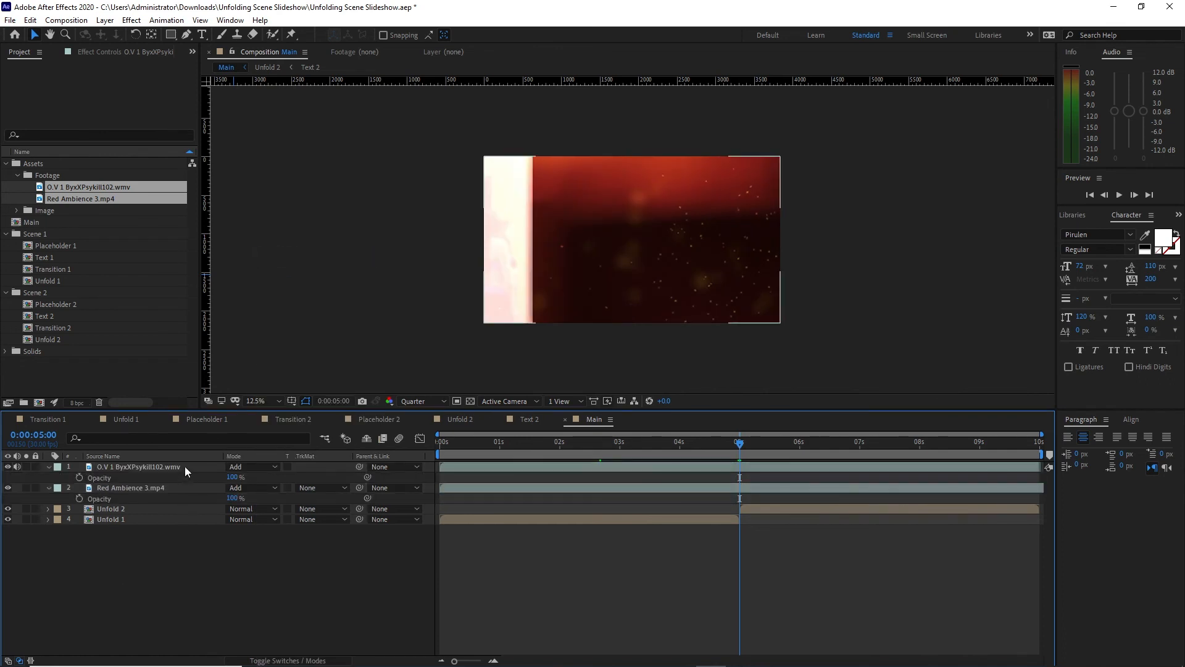
left_click(184, 466)
left_click(238, 478)
type("3")
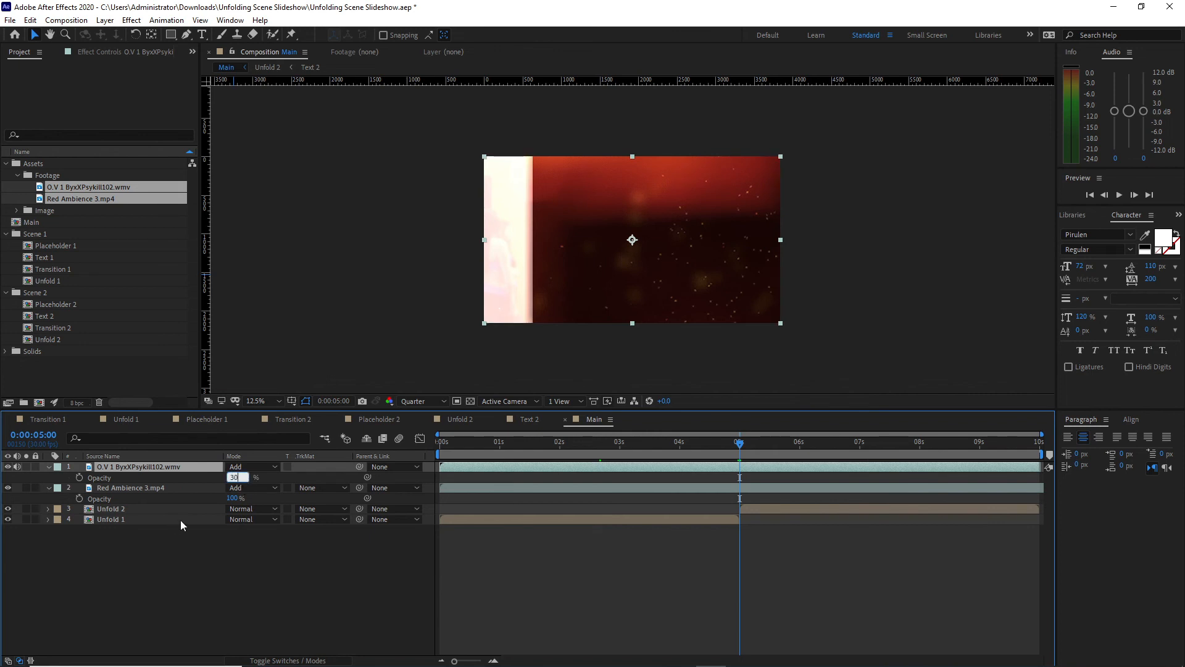
type("0")
key("Tab")
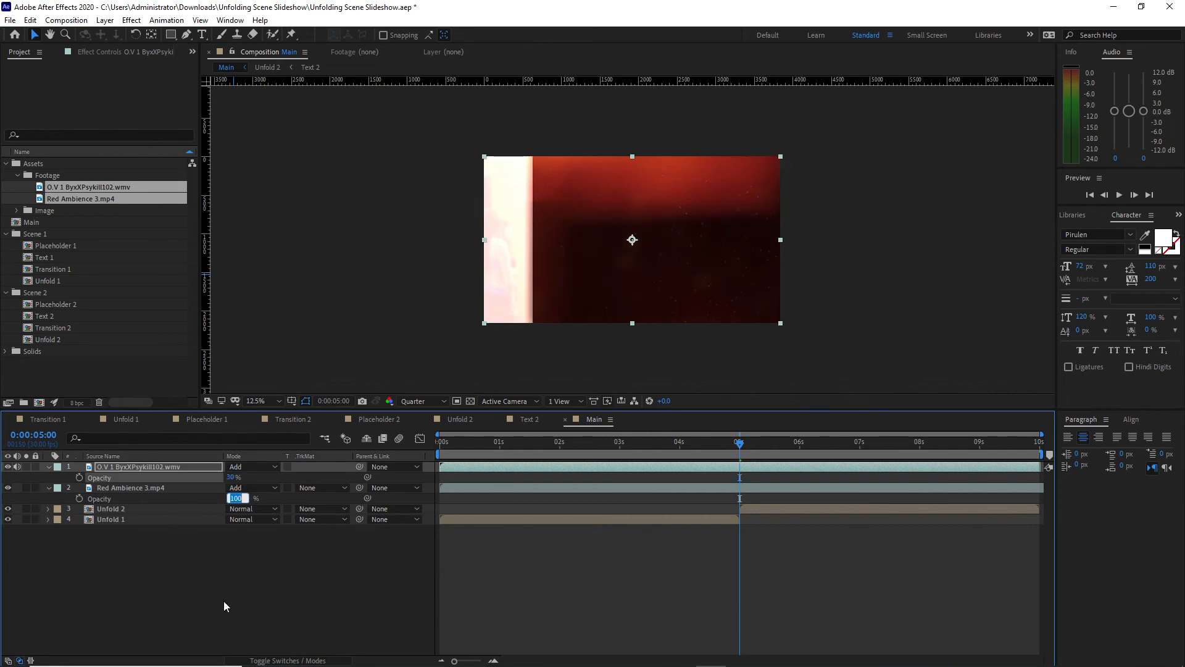
type("50")
key("Return")
left_click(739, 443)
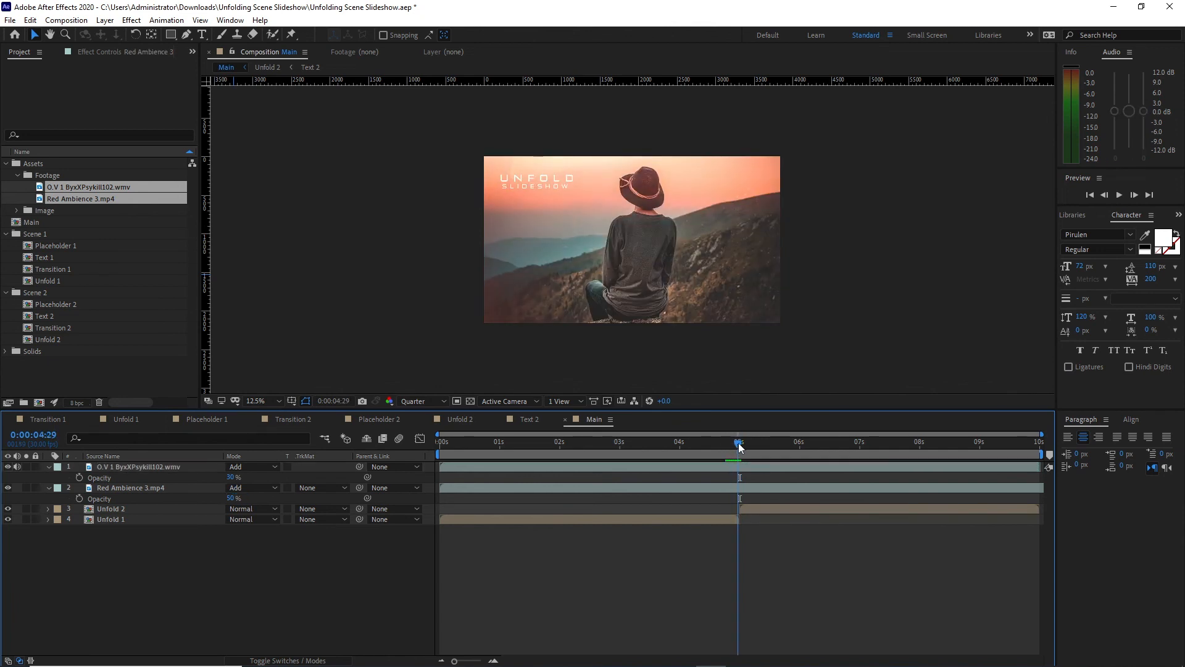
mouse_move(738, 443)
left_mouse_down()
mouse_move(483, 468)
mouse_move(721, 431)
mouse_move(758, 443)
left_mouse_up()
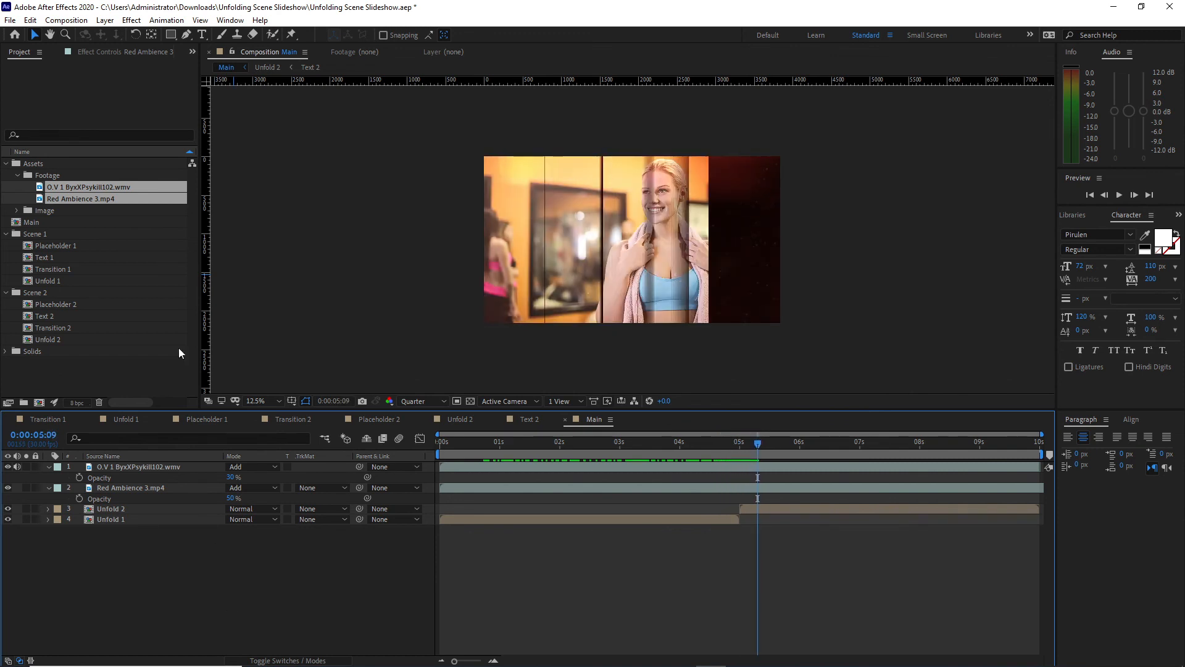
Create a white 3840 x 2160 solid named BG and place it beneath all other layers in Main
left_click(105, 20)
mouse_move(274, 34)
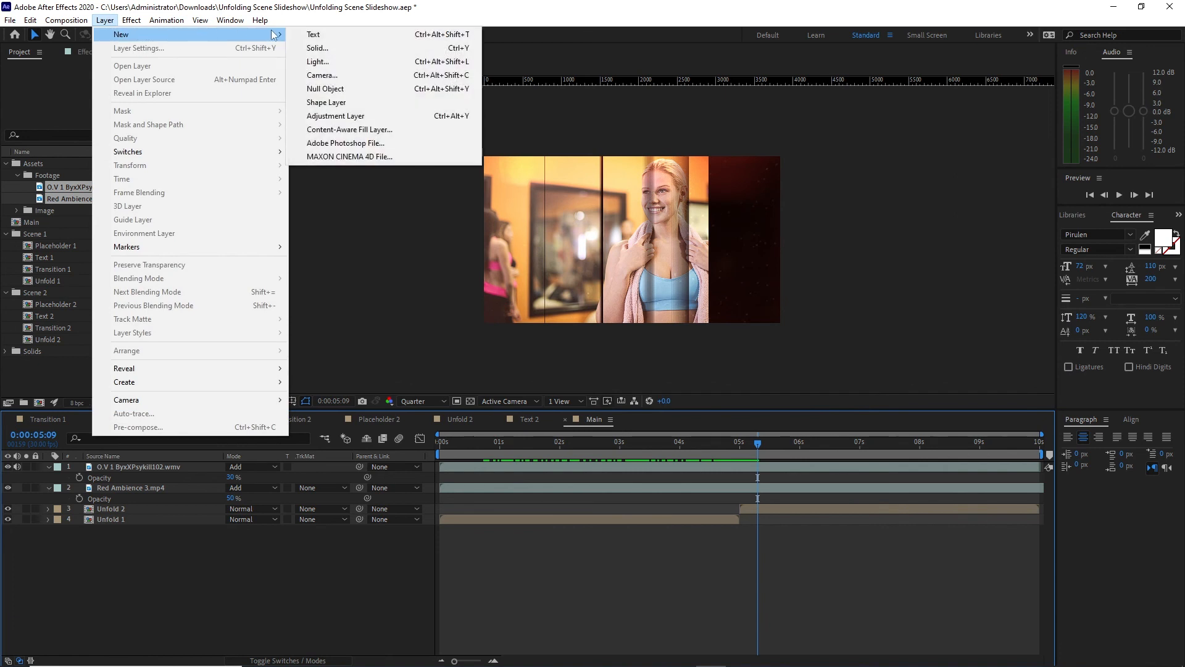
left_click(319, 48)
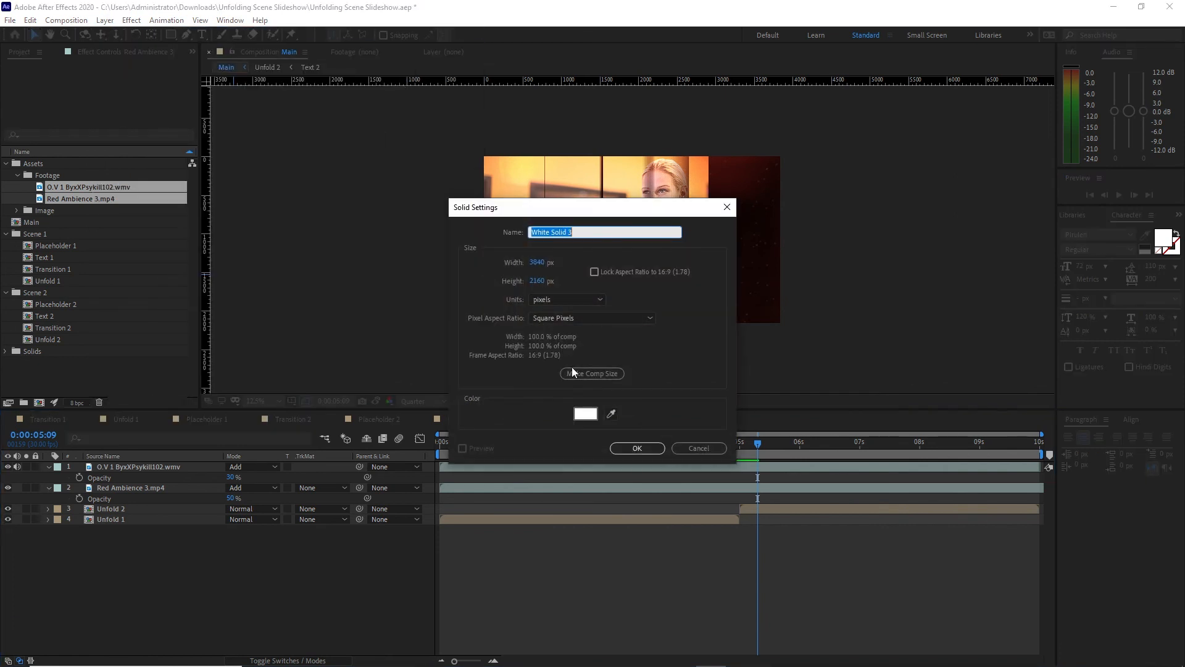
type("BG")
left_click(636, 449)
left_click_drag(137, 468, 147, 548)
Apply the Gradient Ramp effect to the BG layer
left_click(132, 19)
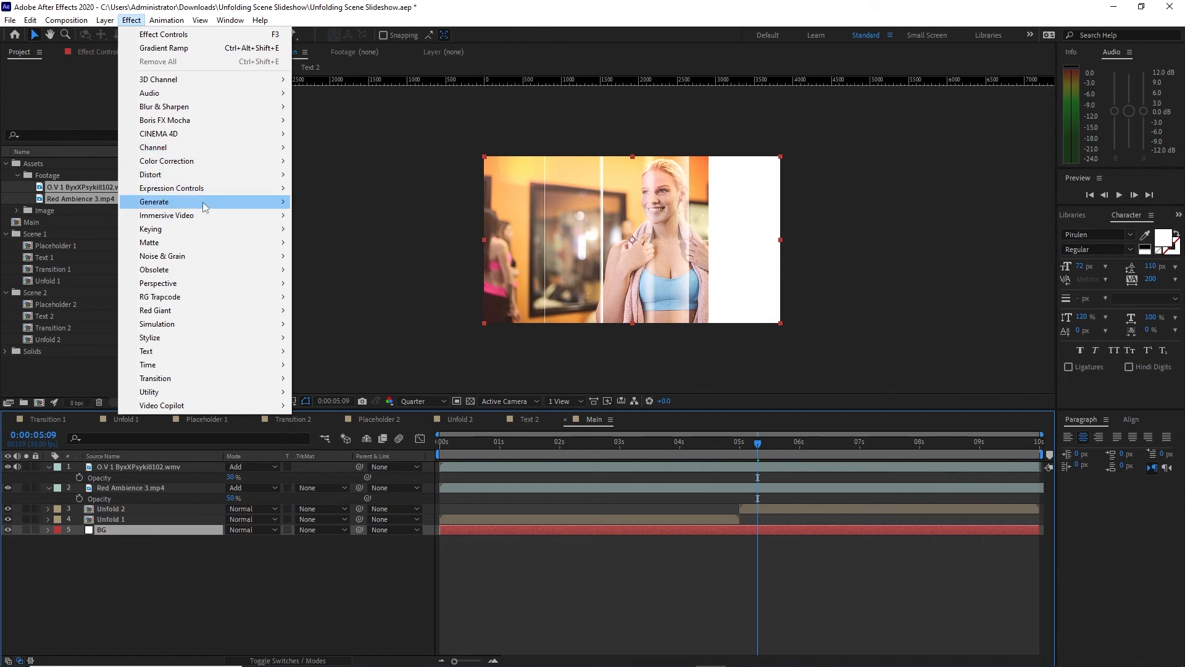
mouse_move(242, 204)
left_click(334, 432)
Copy the start colour FFE98B from the Notepad notes into the ramp's Start Color, and set the ramp shape to Radial Ramp
left_click(115, 98)
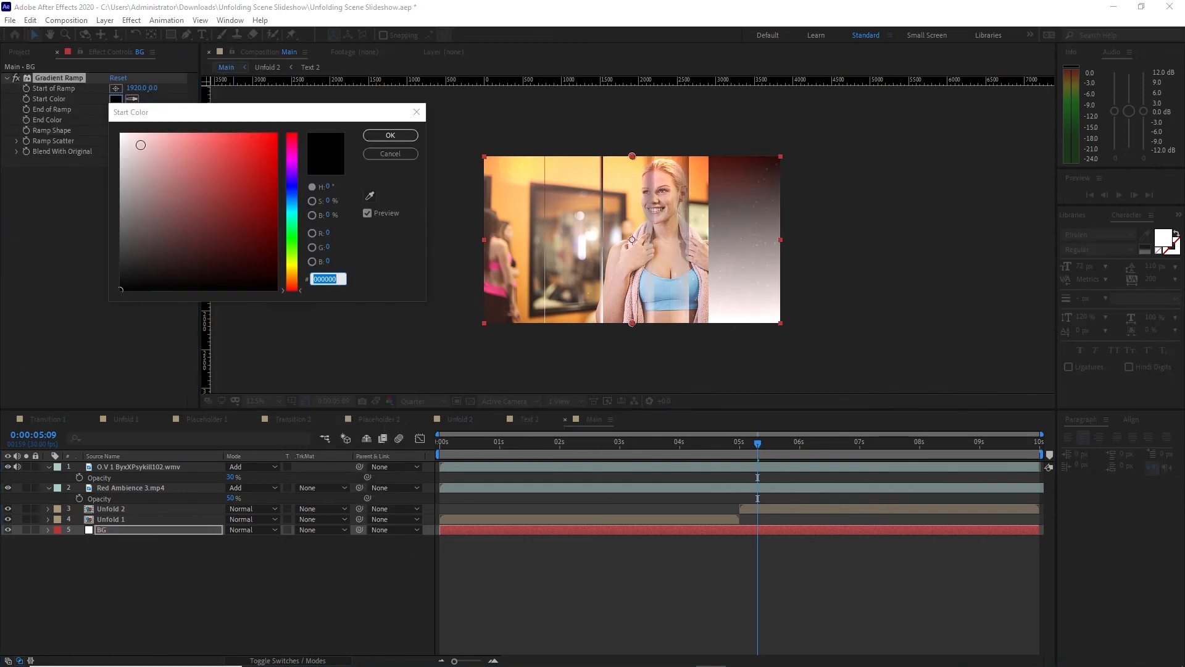
left_click(741, 660)
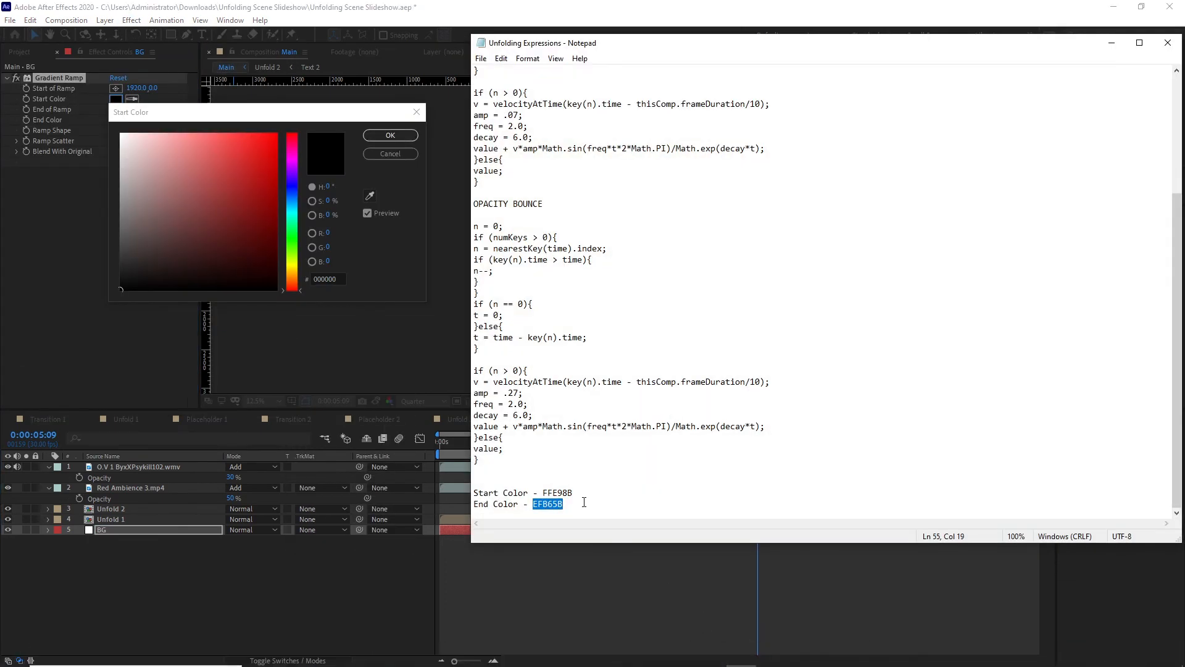
left_click_drag(543, 492, 573, 492)
right_click(556, 492)
left_click(585, 345)
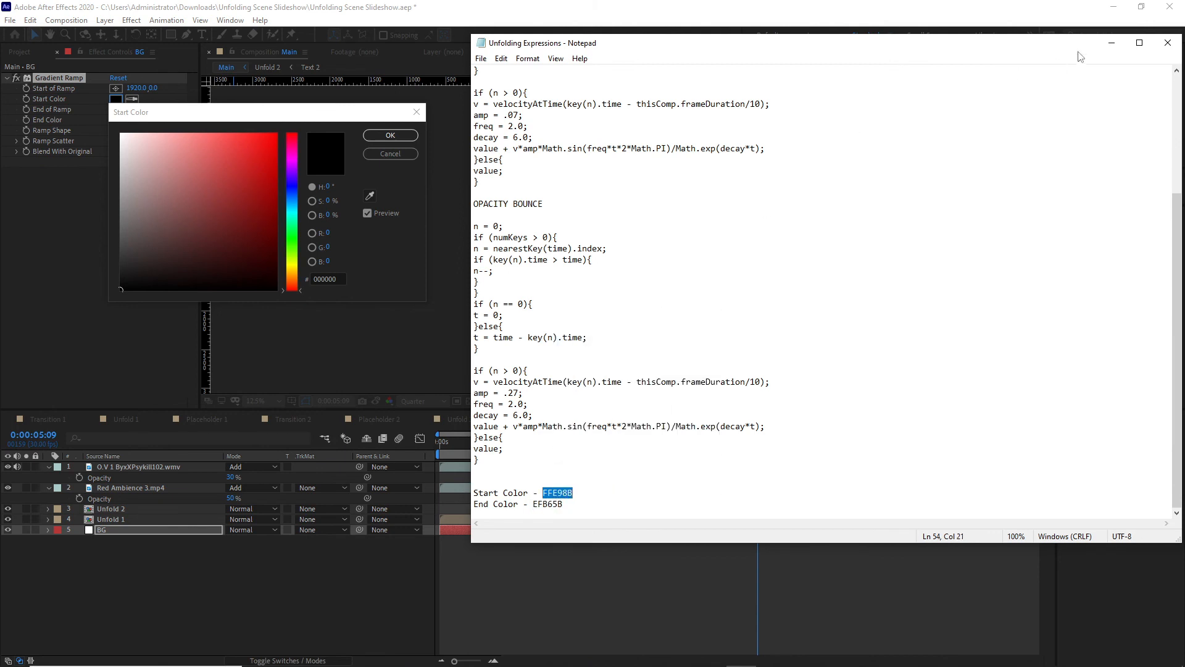
left_click(228, 339)
right_click(326, 279)
left_click(360, 334)
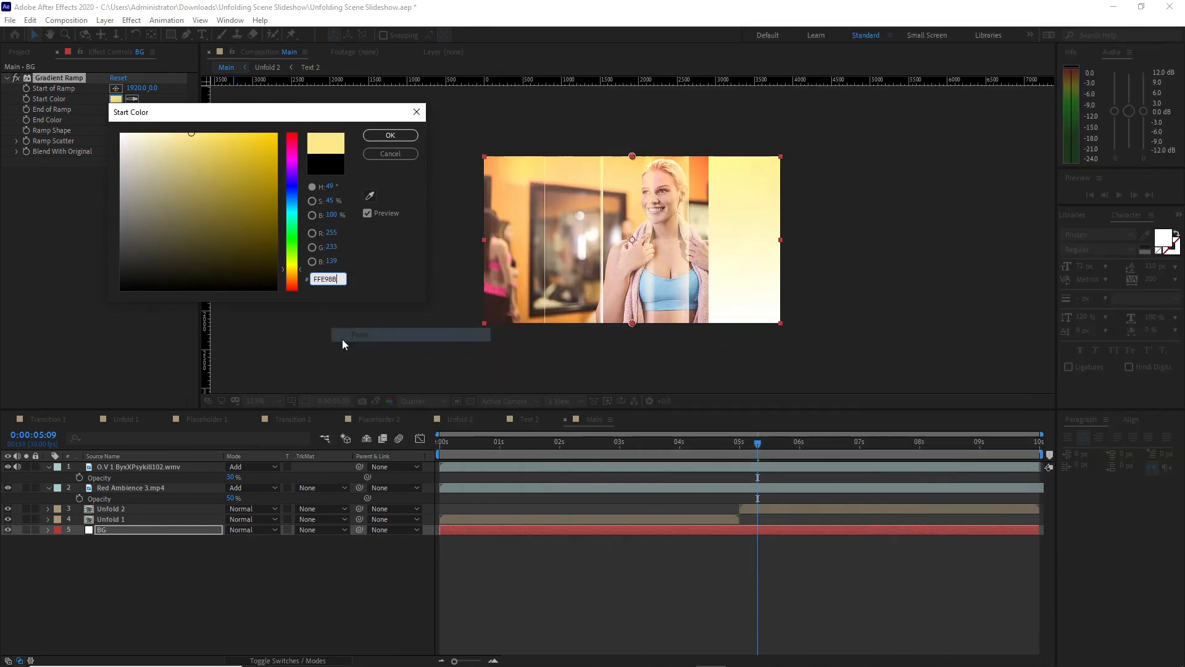
left_click(391, 135)
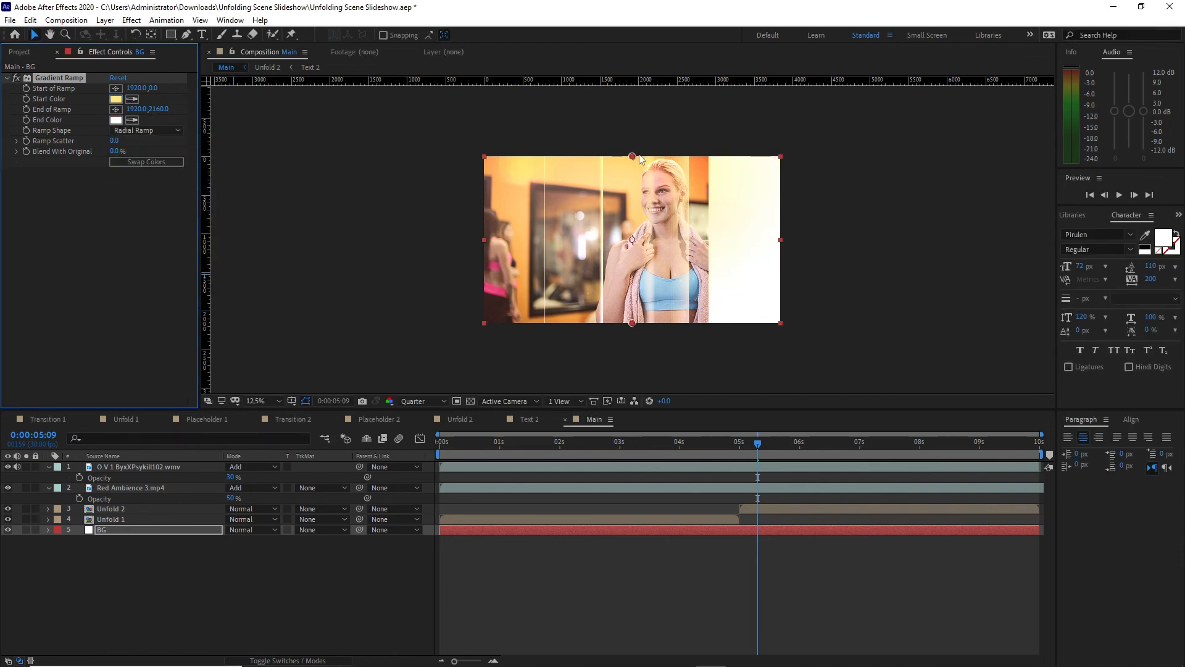
Move the ramp's start to about 1928, 1088 and its end to about 2056, 2904, and return the current time to 0 seconds
left_click_drag(633, 156, 633, 232)
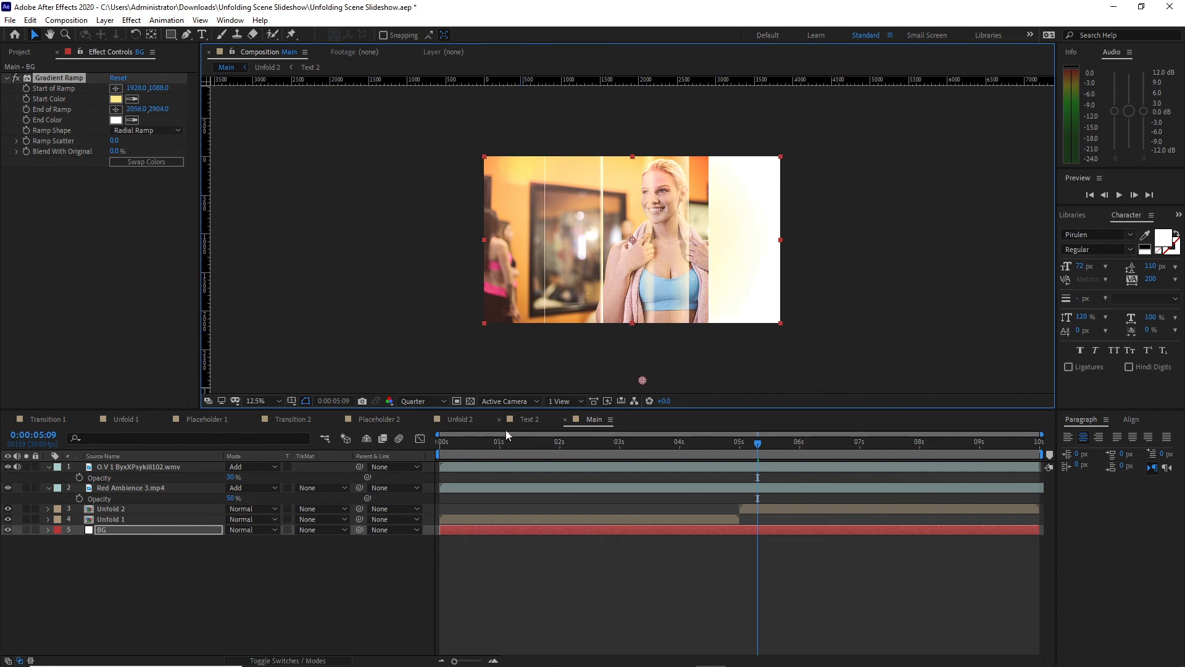
left_click_drag(506, 440, 427, 475)
Copy the end colour EFB65B from the Notepad notes into the ramp's End Color
left_click(115, 119)
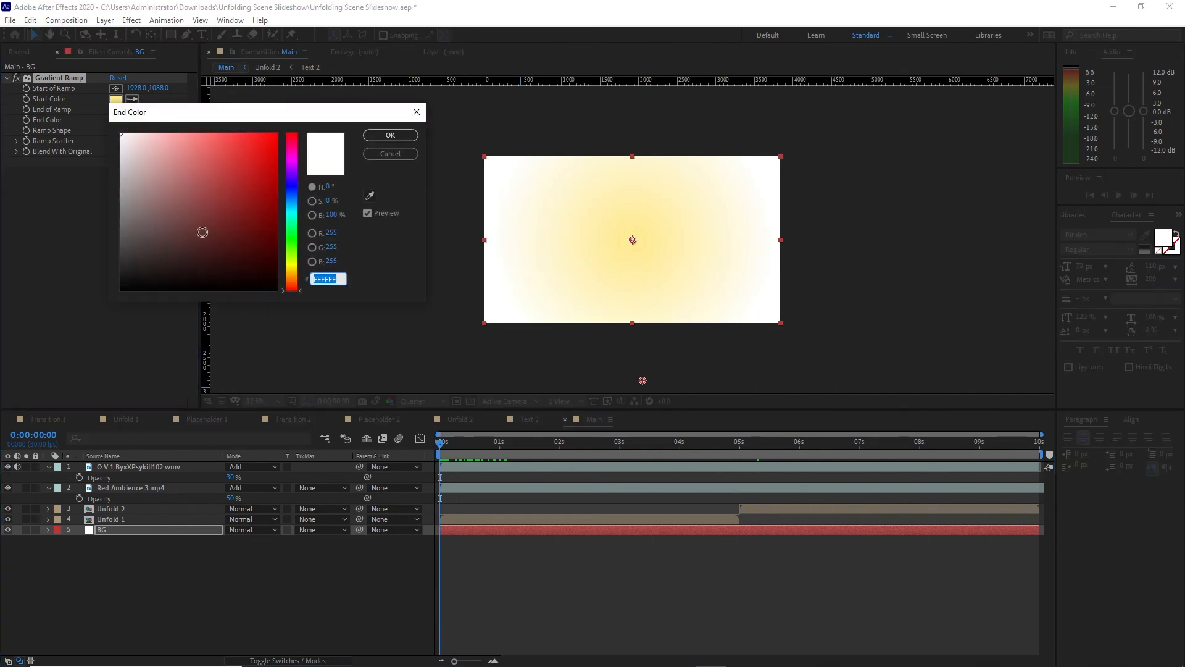
left_click(709, 655)
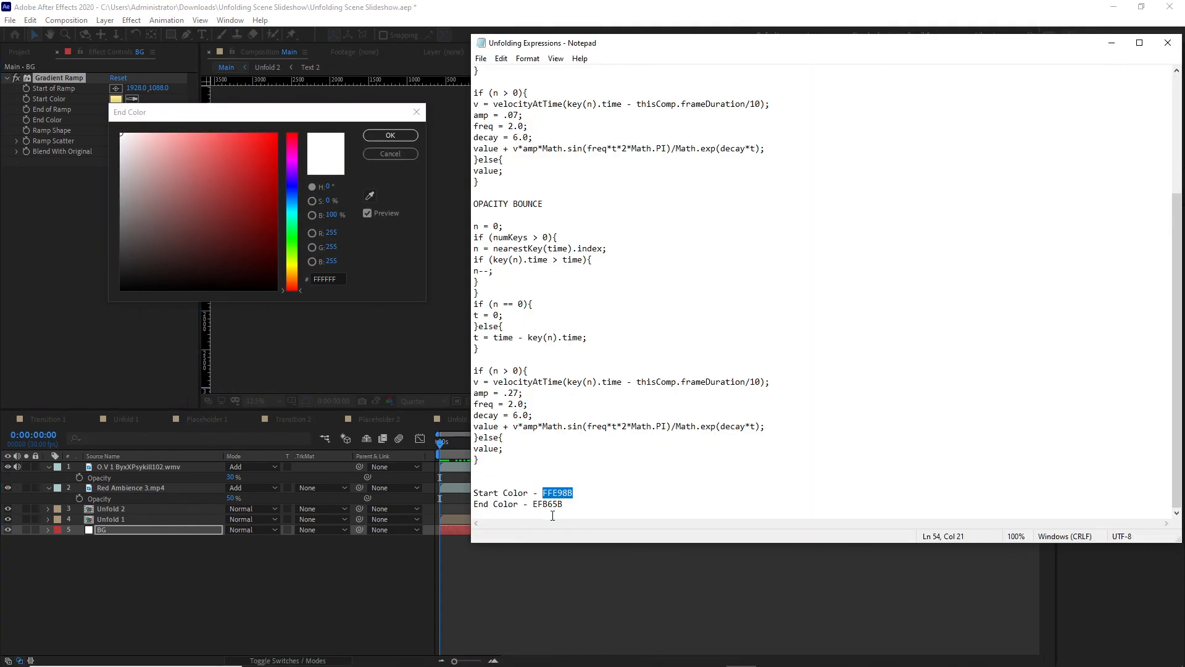
left_click_drag(533, 505, 580, 505)
right_click(539, 507)
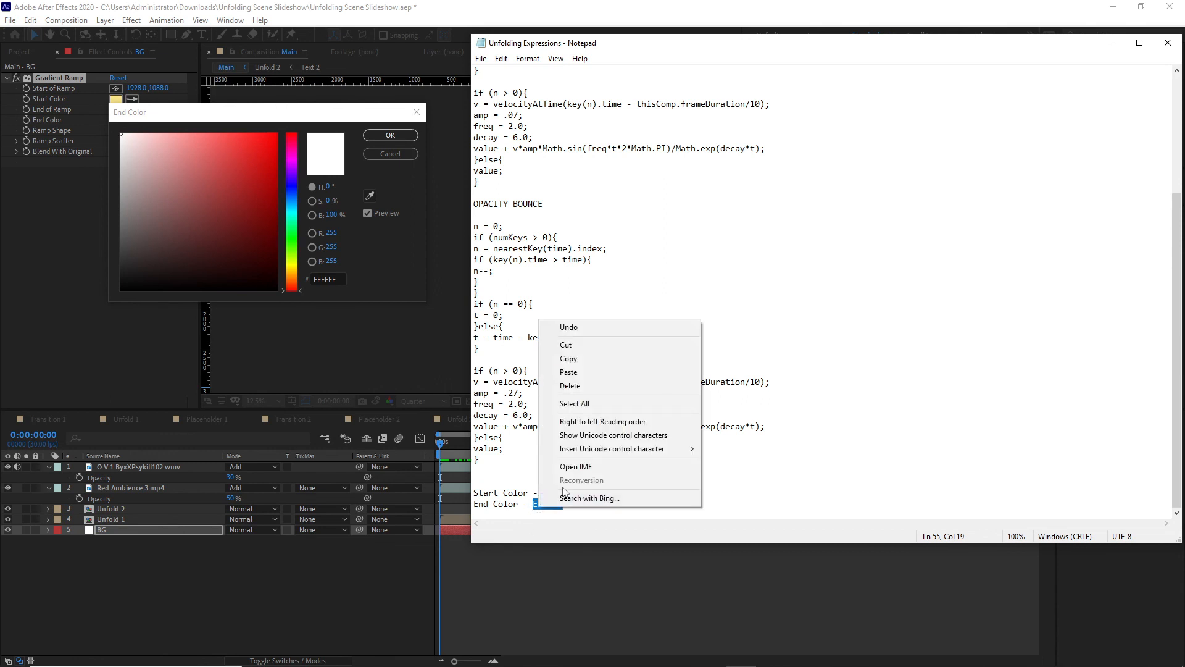
left_click(559, 360)
left_click(1111, 42)
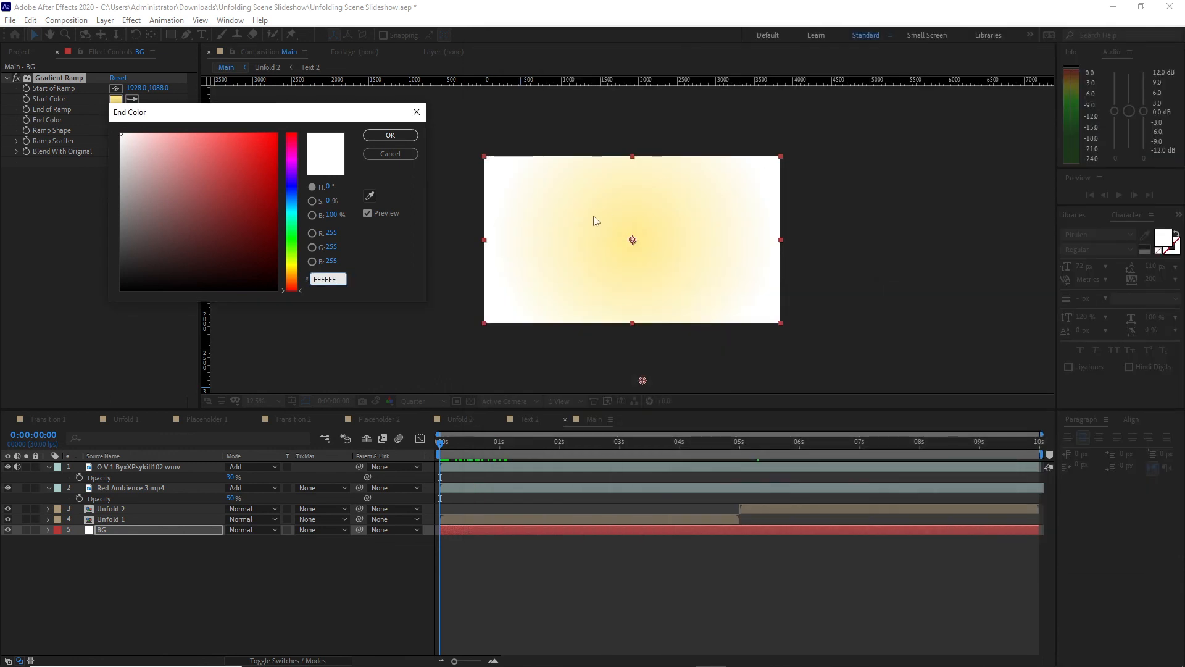
left_click(325, 279)
right_click(327, 280)
left_click(359, 333)
key("Return")
Pre-compose the Red Ambience 3.mp4 layer, moving all attributes into the new composition
left_click(102, 480)
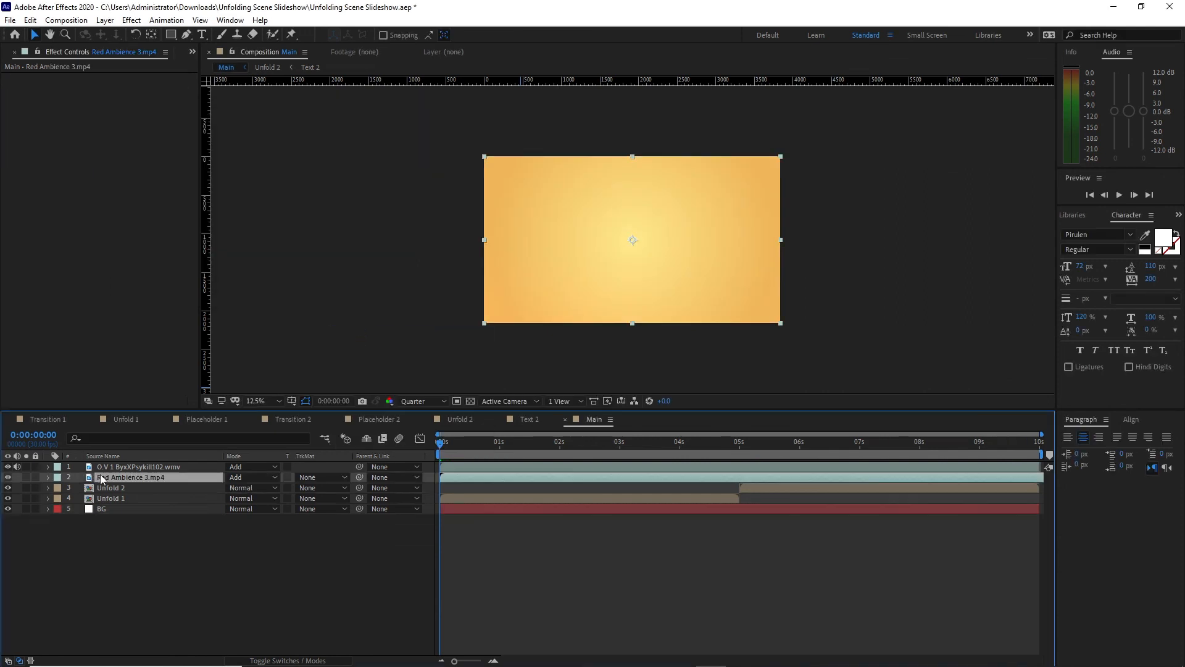
right_click(102, 480)
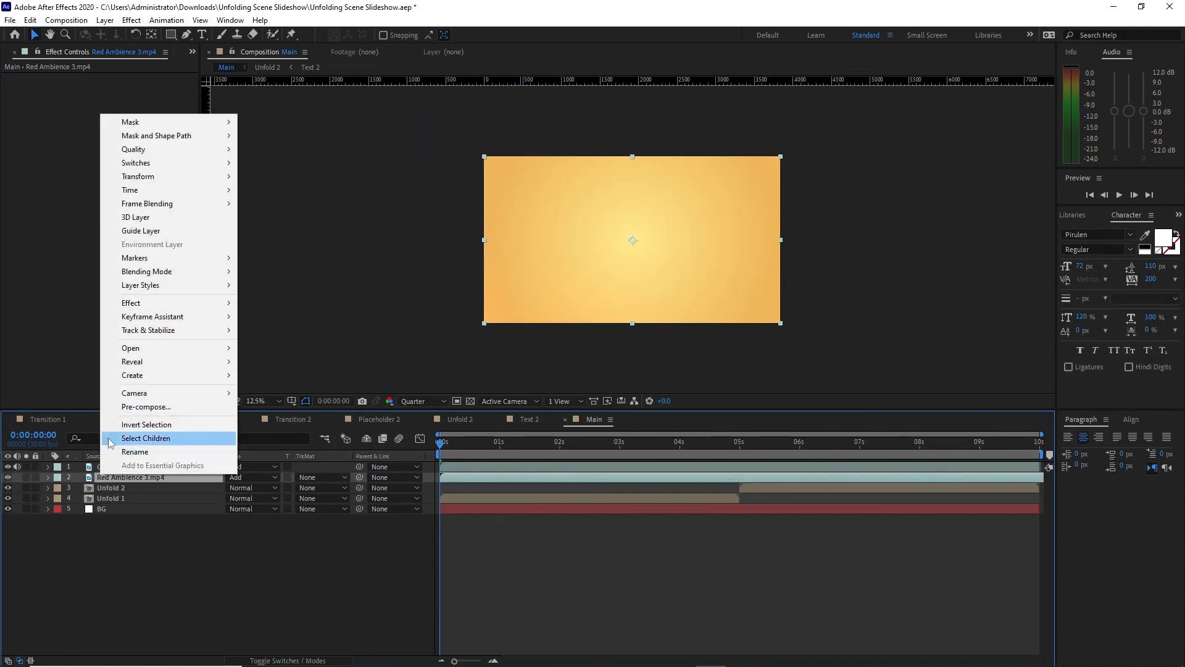
left_click(127, 403)
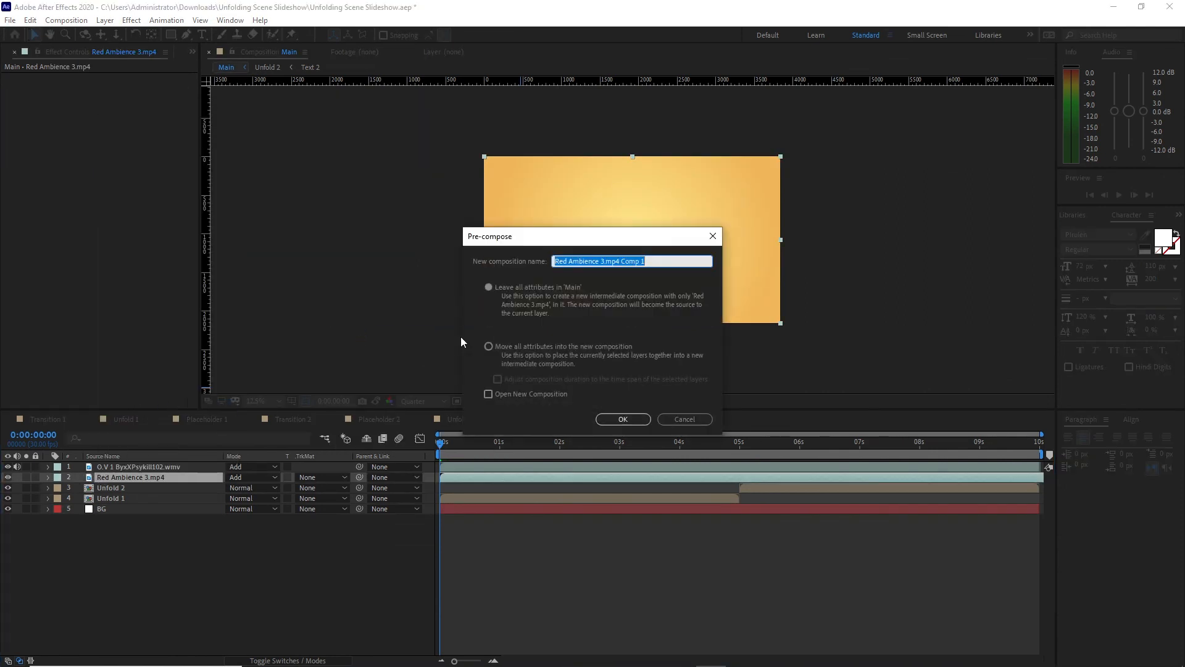
left_click(489, 346)
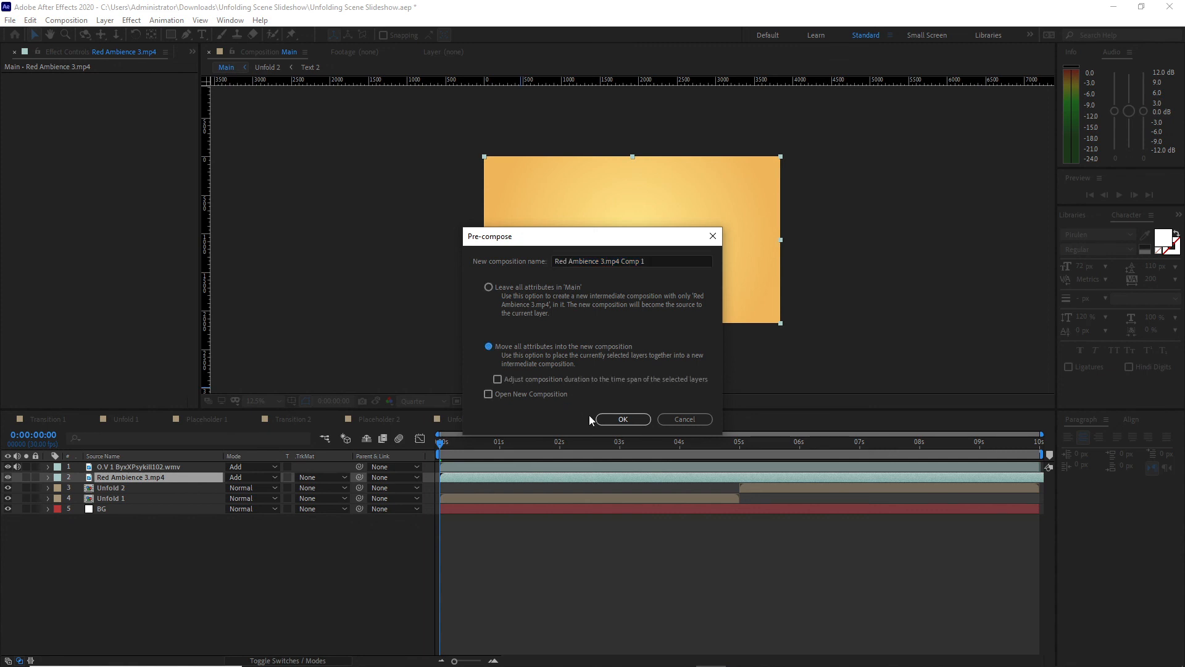
left_click(614, 418)
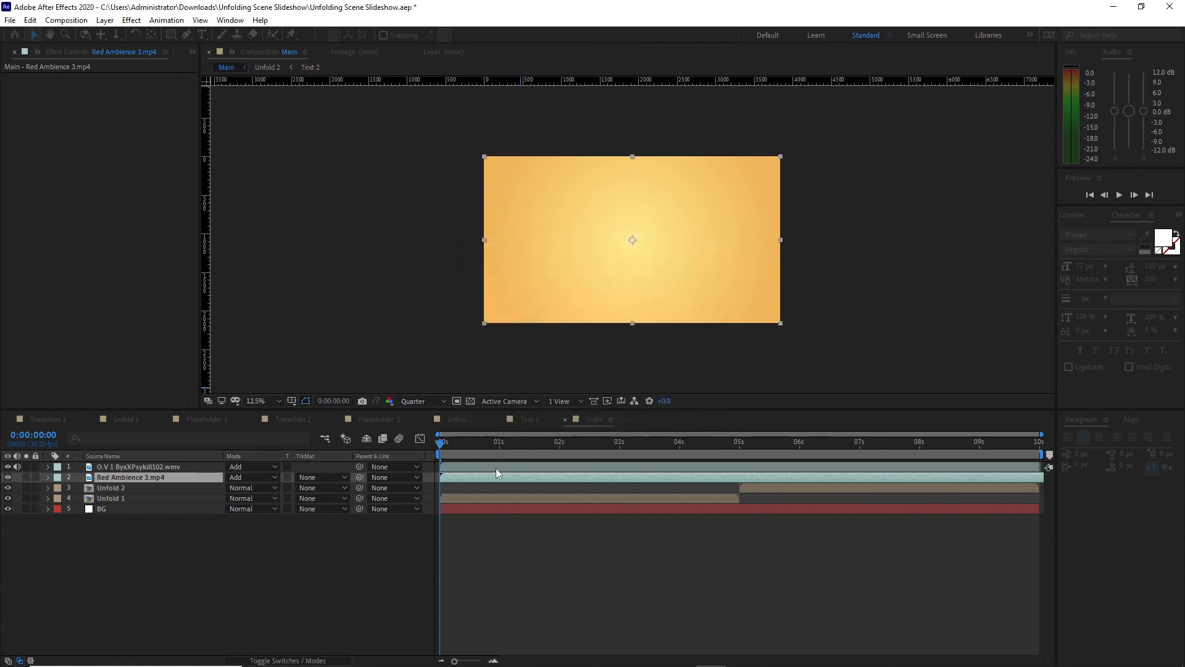
Pre-compose the O.V 1 ByxXPsykill102.wmv layer, moving all attributes into the new composition
left_click(135, 468)
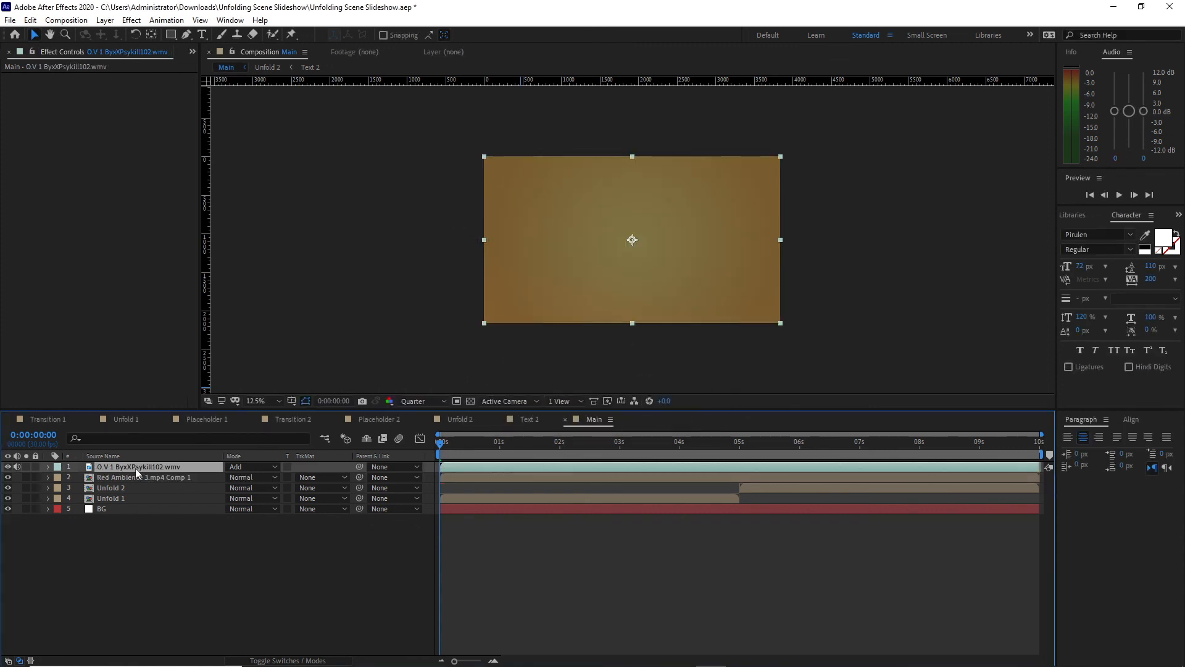
right_click(136, 468)
left_click(176, 401)
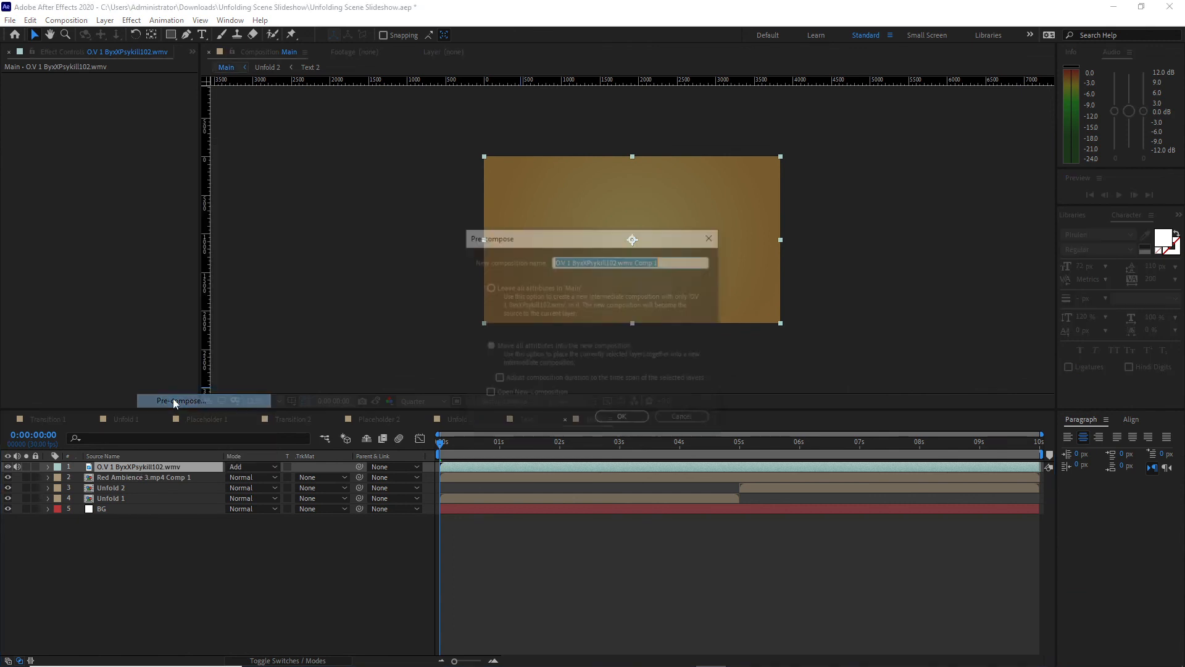
left_click(491, 347)
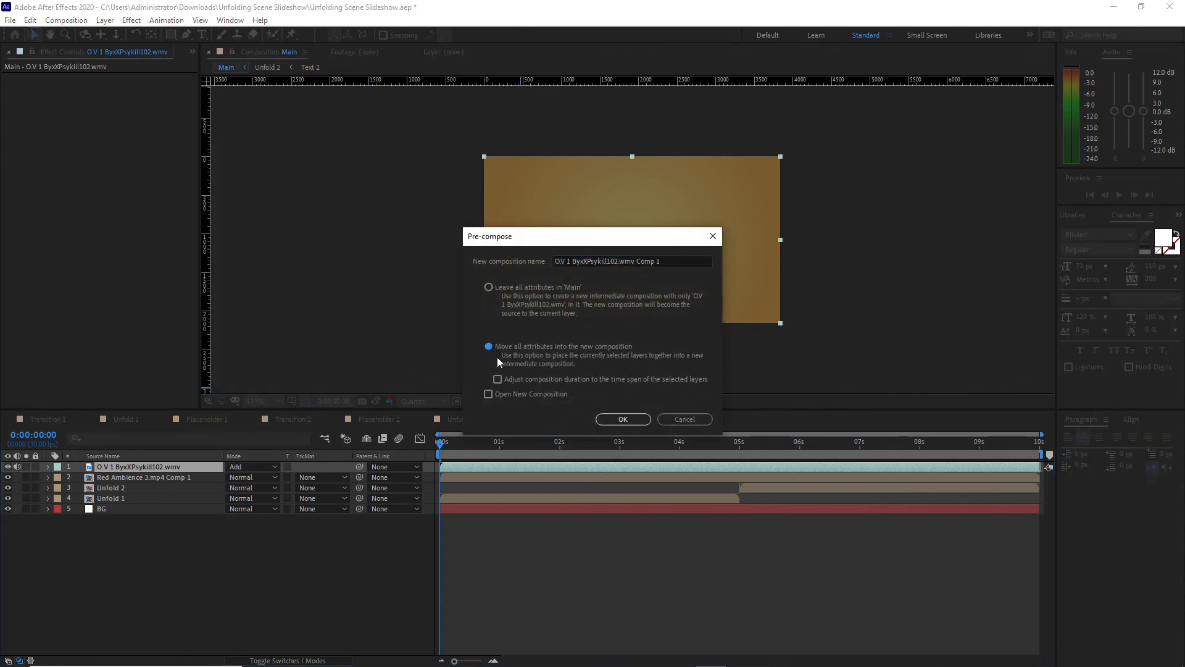
left_click(623, 420)
Set the blending mode of both pre-composed footage overlay layers in Main to Add
left_click(253, 467)
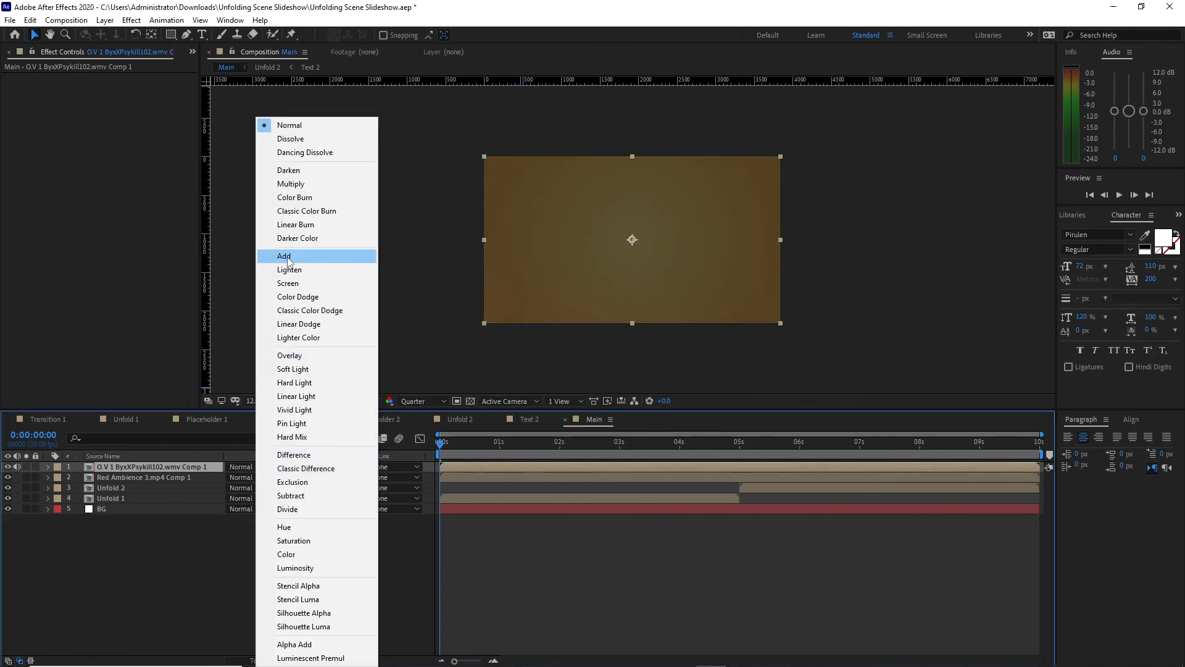
left_click(286, 256)
left_click(240, 467)
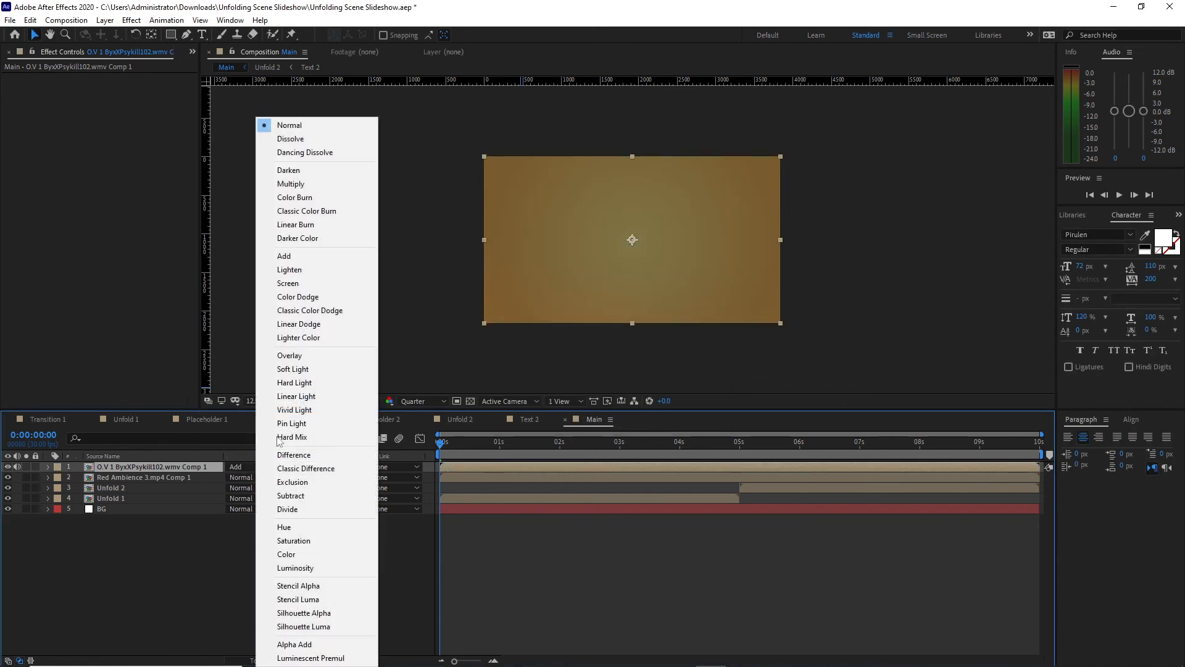
left_click(283, 256)
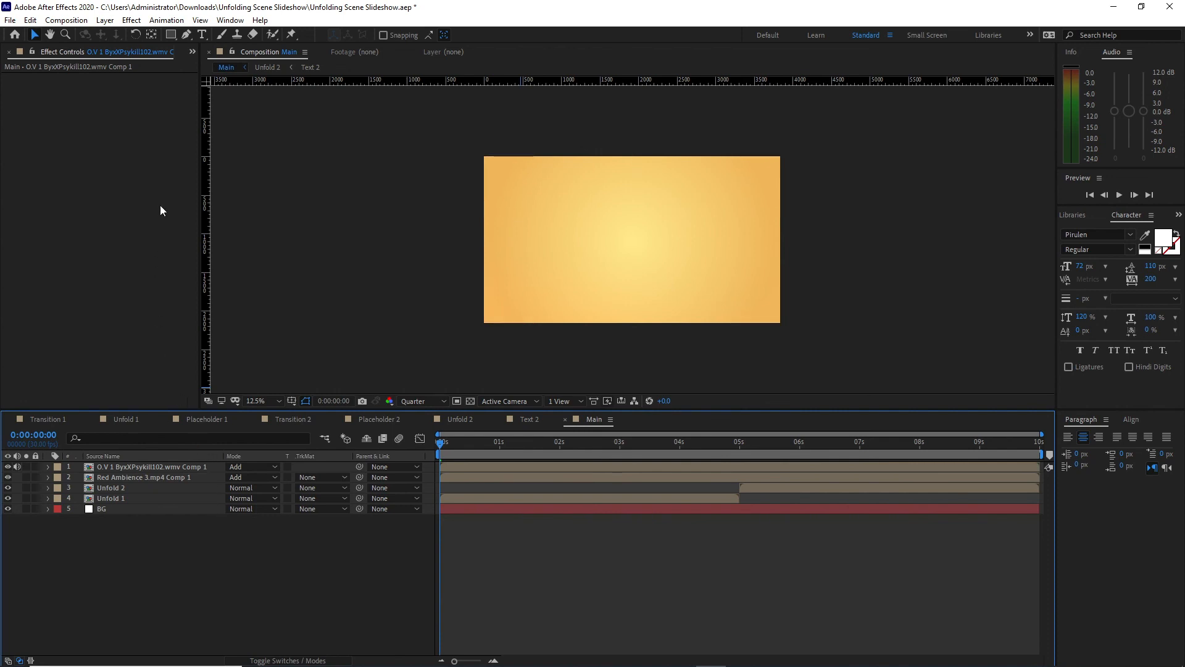
Create a new 3840 x 2160 composition named Final at 30 fps with a 10-second duration
left_click(86, 36)
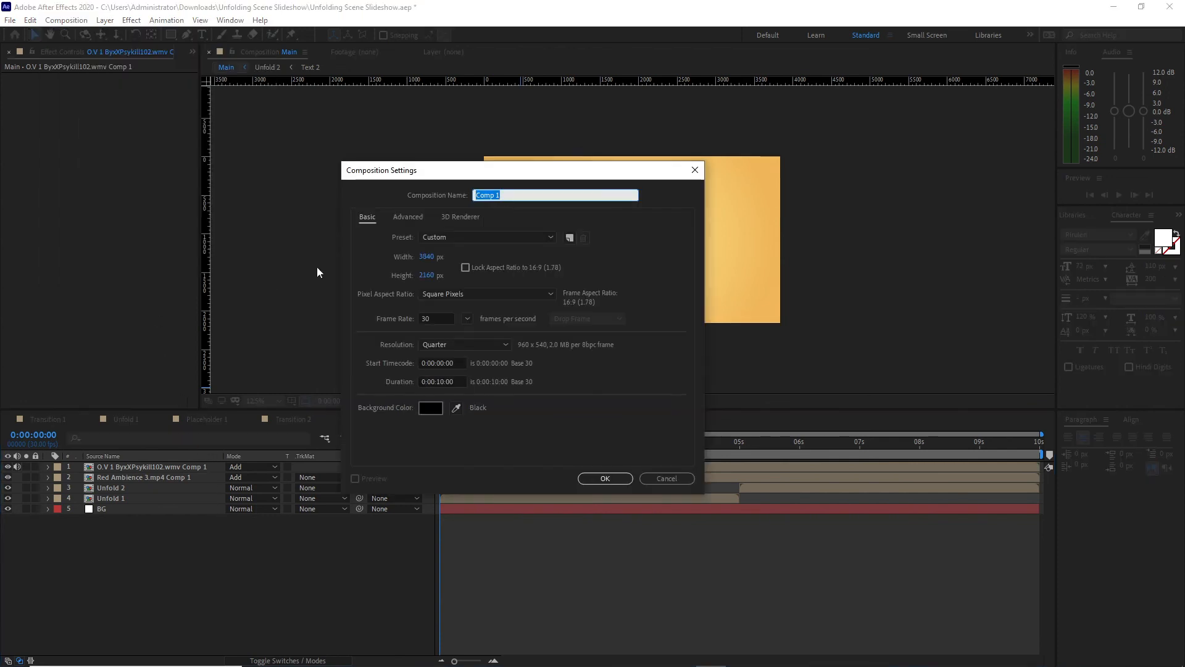
type("Final")
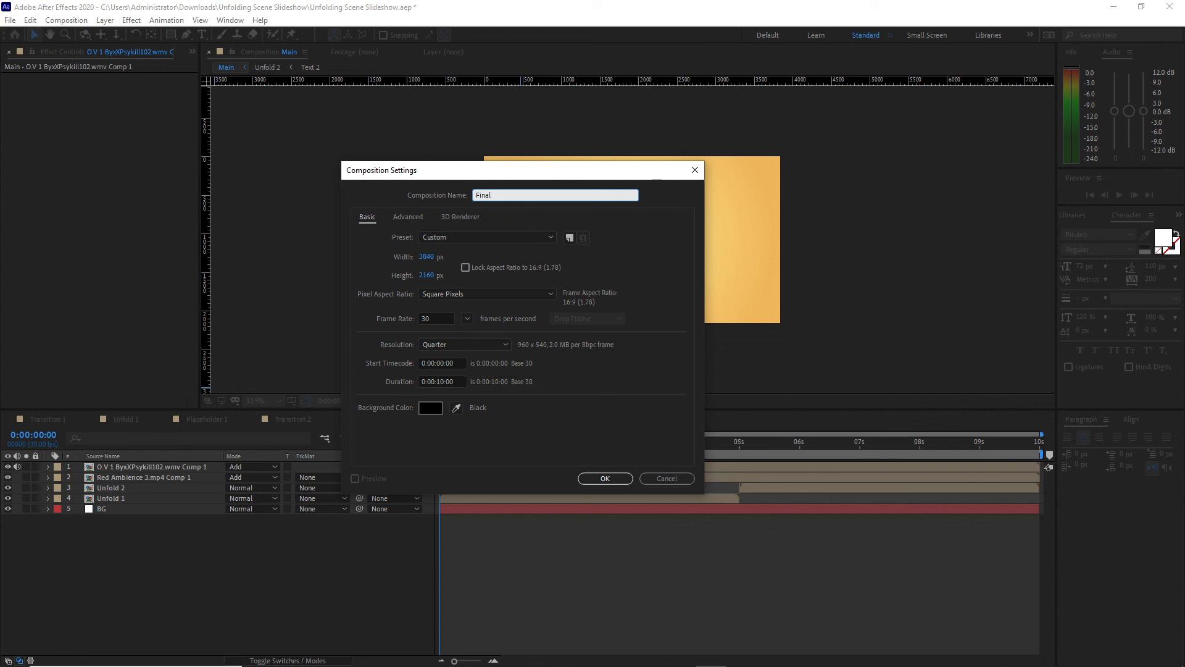
left_click(604, 478)
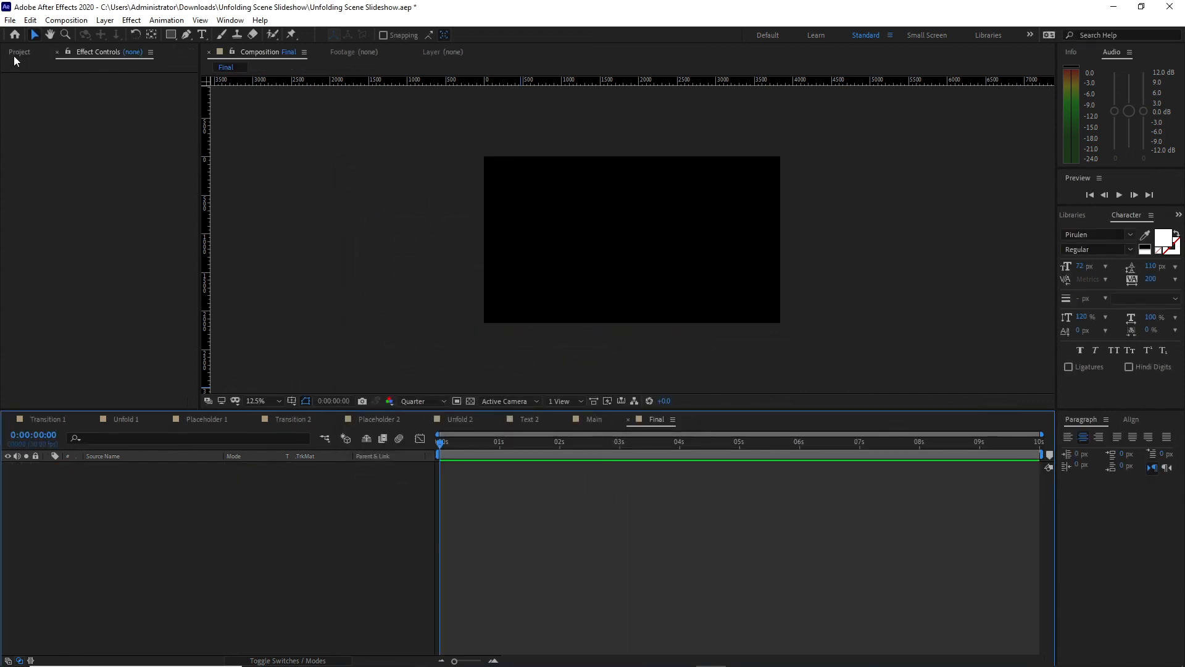
Collapse the expanded project folders, add the Main composition to Final as a layer and preview it
left_click(14, 54)
left_click(5, 270)
left_click(6, 282)
left_click_drag(60, 187, 50, 328)
left_click(16, 175)
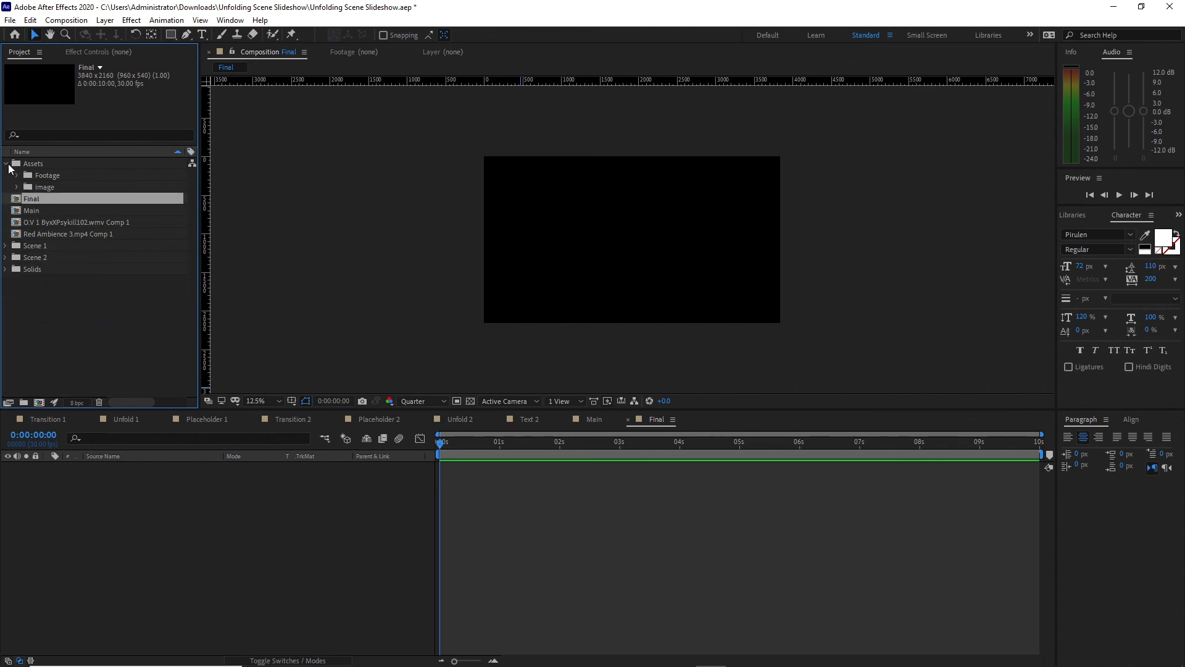
left_click(7, 165)
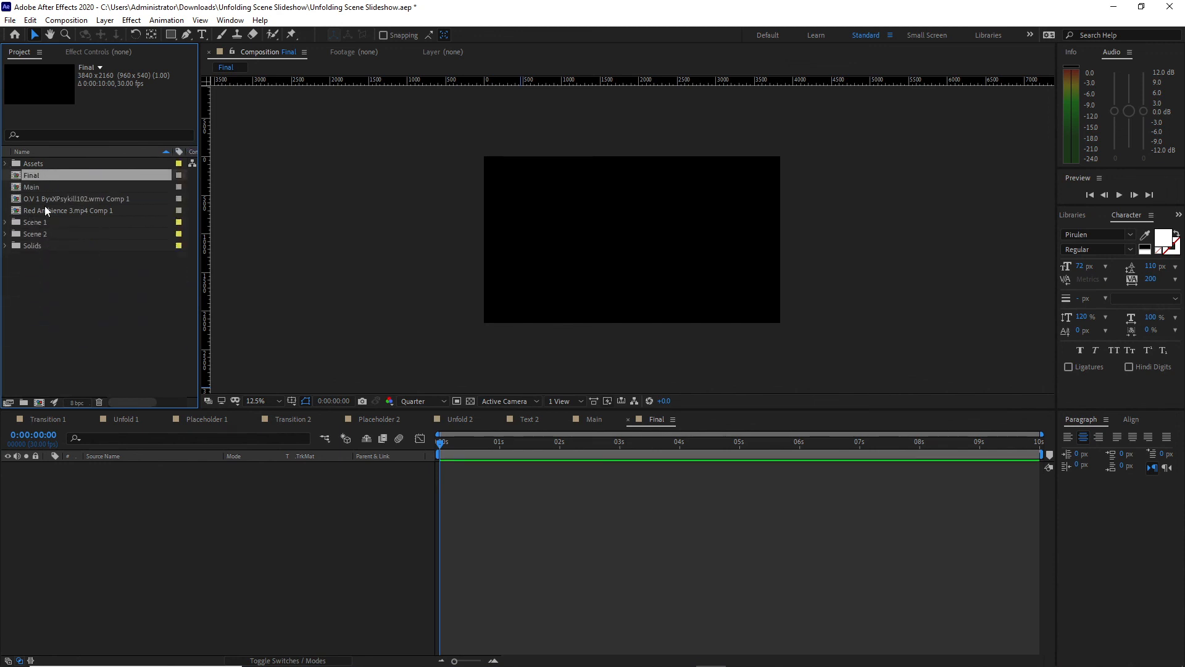
left_click_drag(42, 188, 142, 506)
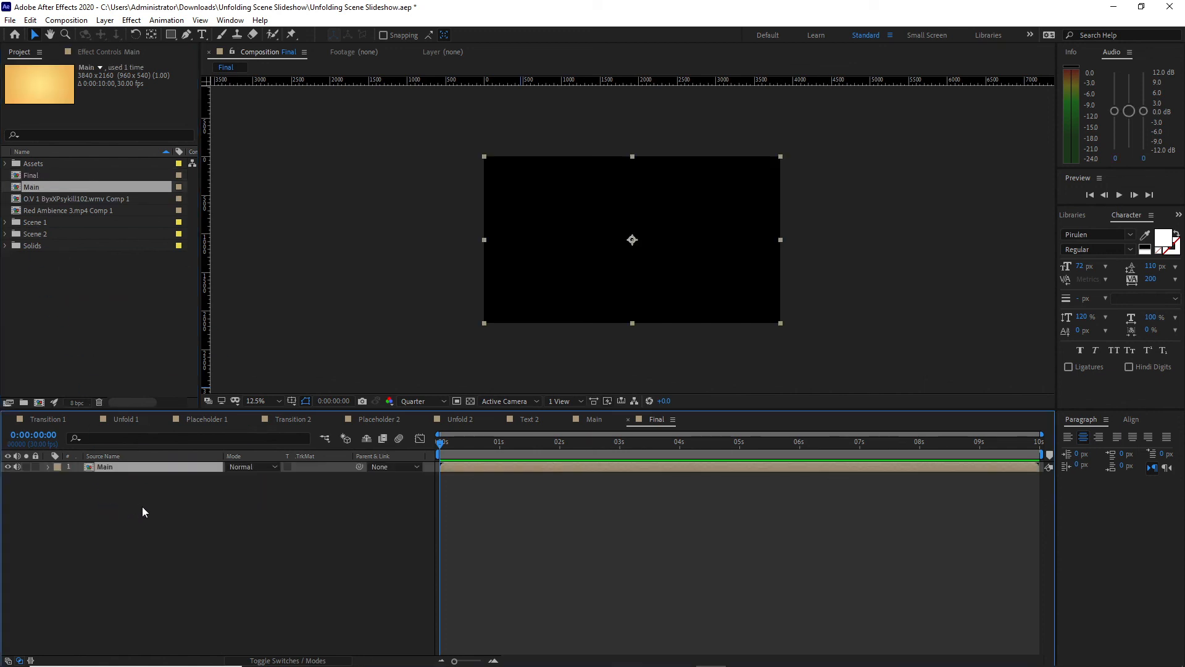
left_click(1118, 196)
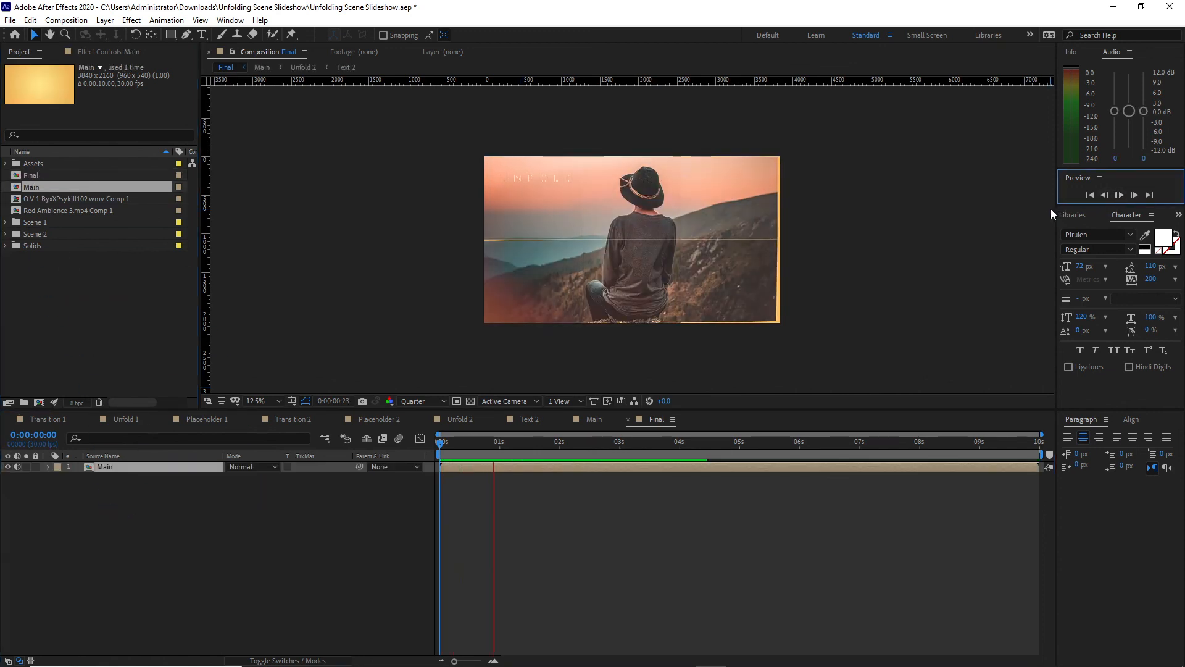